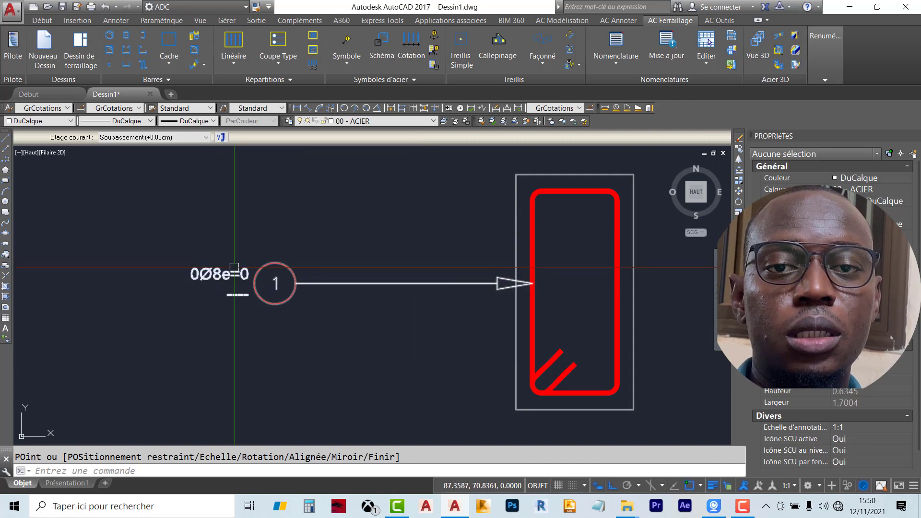
# Step: Edit the bar symbol annotating the stirrup in the cross-section
pyautogui.doubleClick(224, 276)
pyautogui.click(172, 139)
pyautogui.click(167, 147)
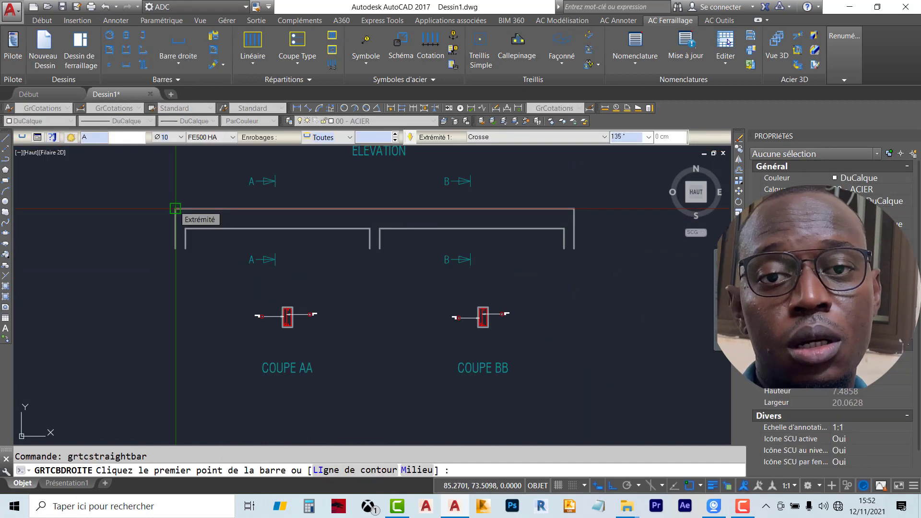
# Step: Place a Ø10 FE500 HA straight bar with 135° hooks along the beam's upper edge in the elevation
pyautogui.scroll(3, 587, 214)
pyautogui.scroll(-2, 586, 209)
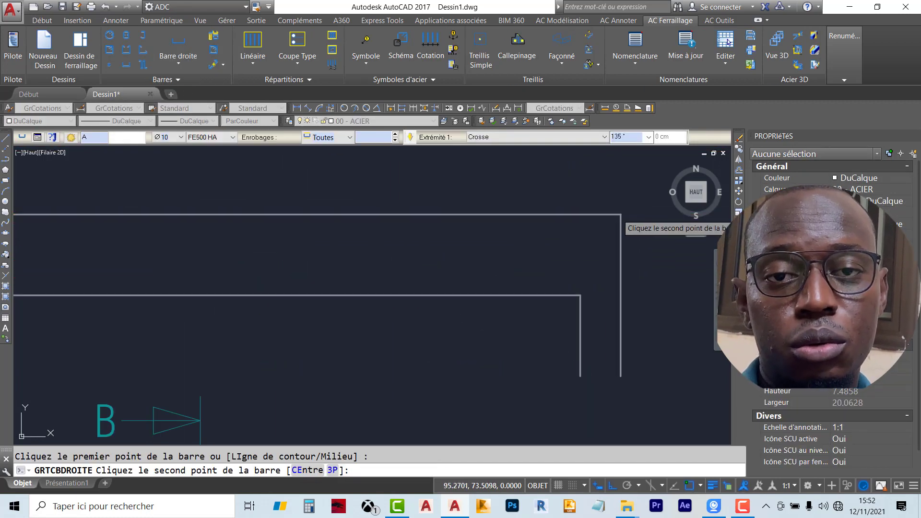
pyautogui.click(599, 287)
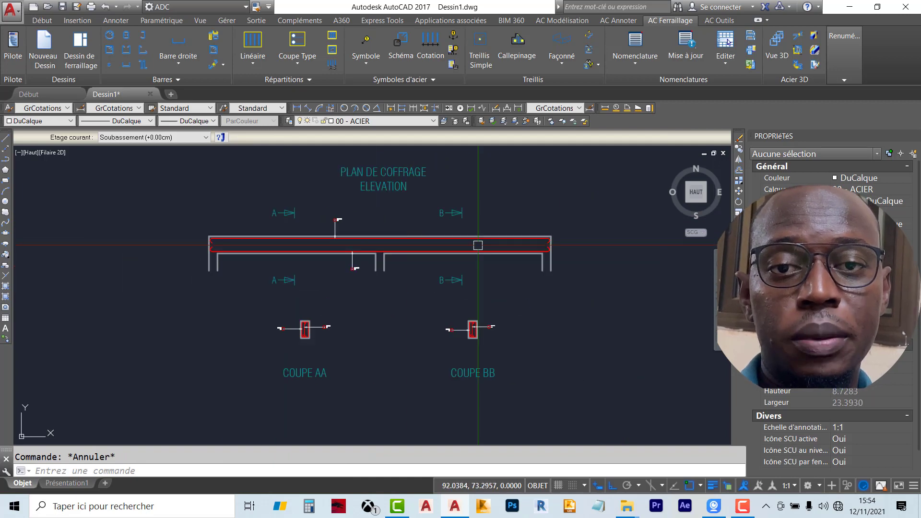
# Step: Place a Ø10 FE500 HA top bar with end-of-bar symbols over the middle support, between the outer vertical guide lines
pyautogui.scroll(5, 319, 314)
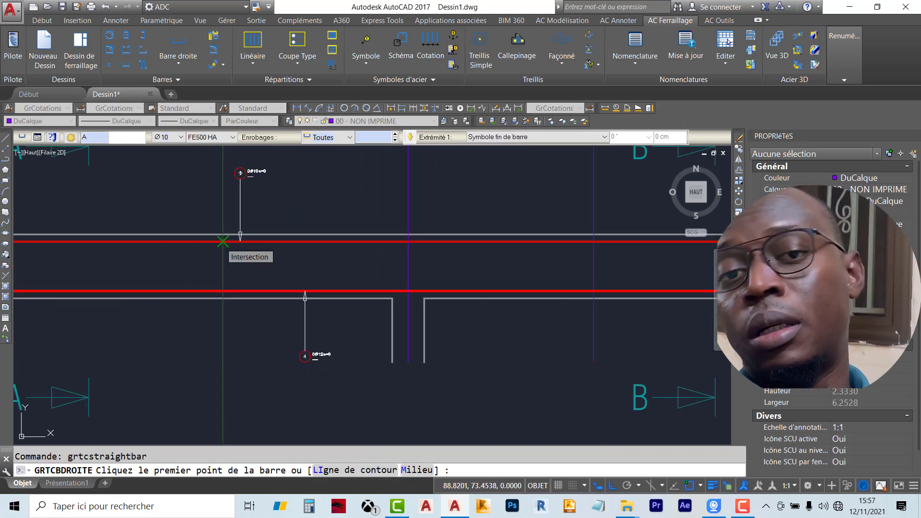
pyautogui.click(224, 239)
pyautogui.click(601, 247)
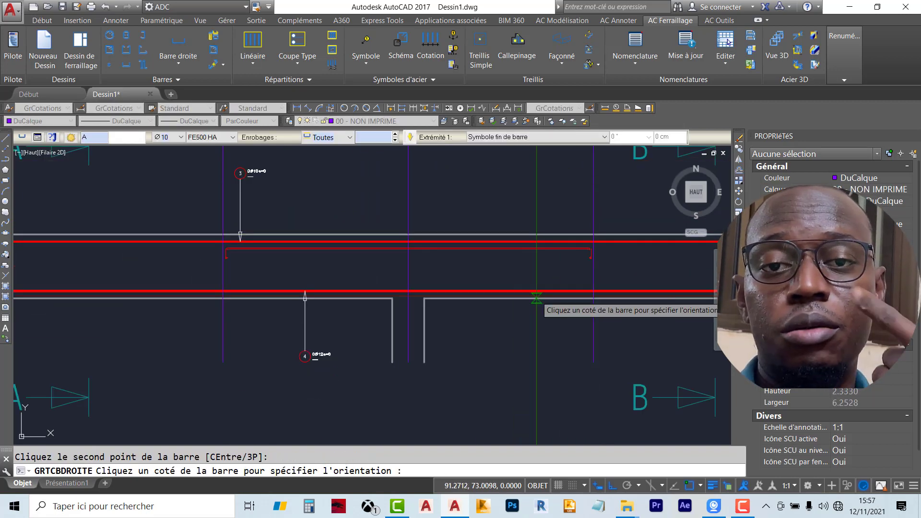
pyautogui.click(537, 298)
pyautogui.click(339, 177)
pyautogui.press('Escape')
# Step: Copy the left span's additional Ø10 bottom bar and its symbol to the right span
pyautogui.scroll(2, 315, 191)
pyautogui.click(299, 271)
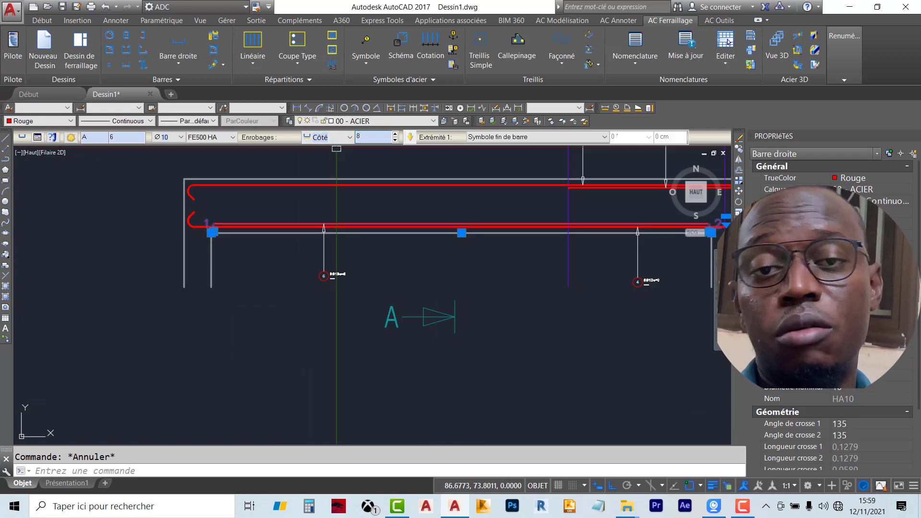
pyautogui.press('Escape')
pyautogui.scroll(2, 230, 233)
pyautogui.scroll(2, 230, 232)
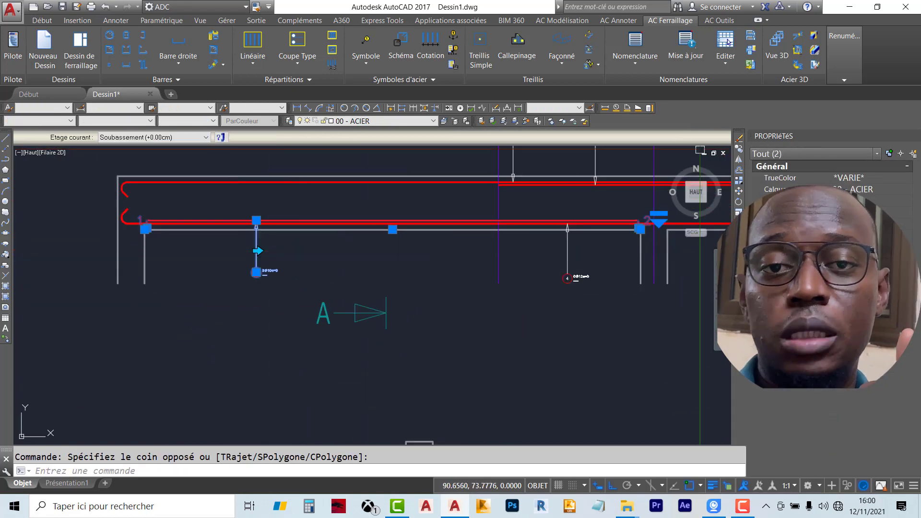
pyautogui.write('co')
pyautogui.press('Return')
pyautogui.click(165, 229)
pyautogui.scroll(-4, 165, 230)
pyautogui.moveTo(610, 235); pyautogui.dragTo(238, 255, button='middle')
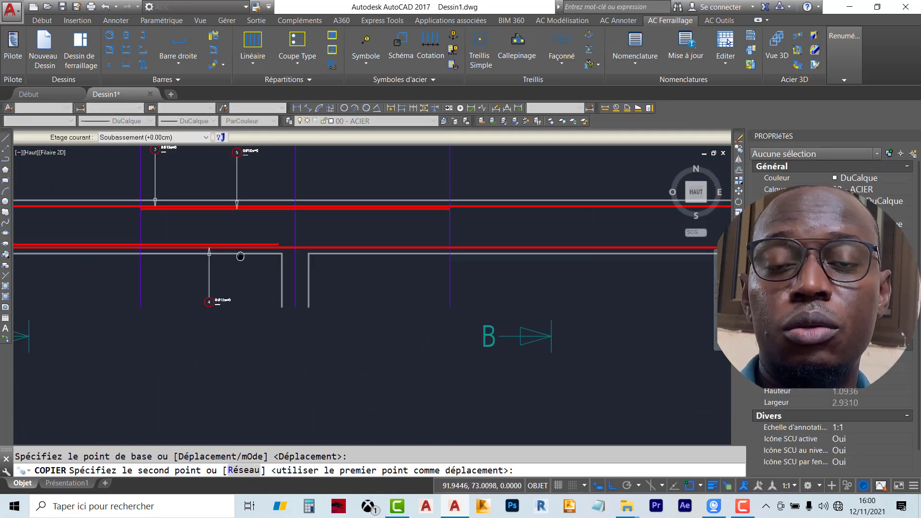
pyautogui.scroll(4, 249, 245)
pyautogui.click(239, 241)
pyautogui.press('Escape')
# Step: Create a linear bar distribution with 20 cm spacing along the left span, between the support faces
pyautogui.click(118, 240)
pyautogui.scroll(-2, 120, 240)
pyautogui.moveTo(431, 240); pyautogui.dragTo(50, 260, button='middle')
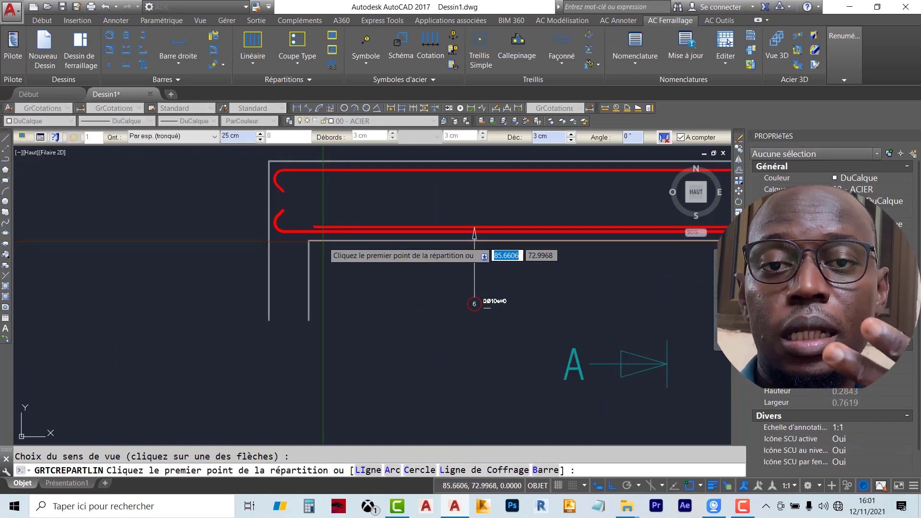
pyautogui.click(243, 255)
pyautogui.scroll(6, 373, 261)
pyautogui.click(597, 256)
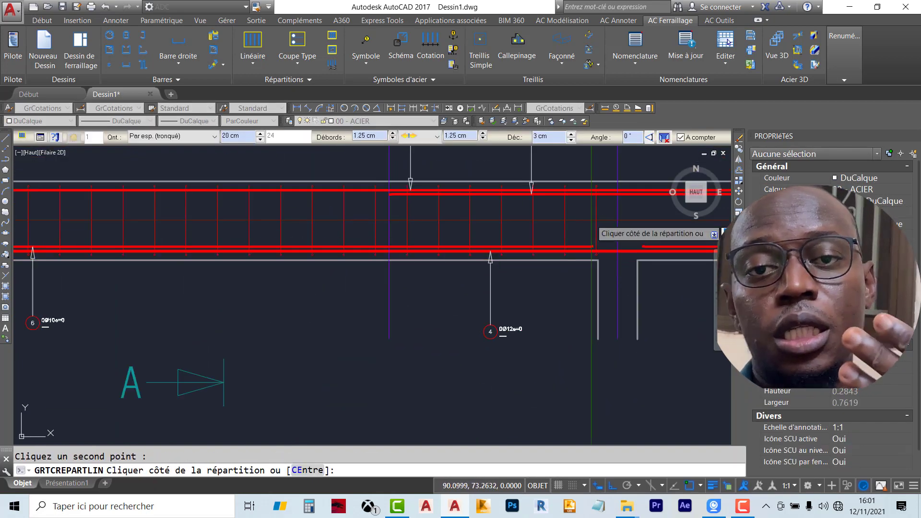
pyautogui.click(593, 230)
# Step: Dimension the bar distribution below the beam's left span and place its symbol
pyautogui.scroll(-6, 594, 230)
pyautogui.click(439, 247)
pyautogui.moveTo(439, 248); pyautogui.dragTo(361, 279, button='middle')
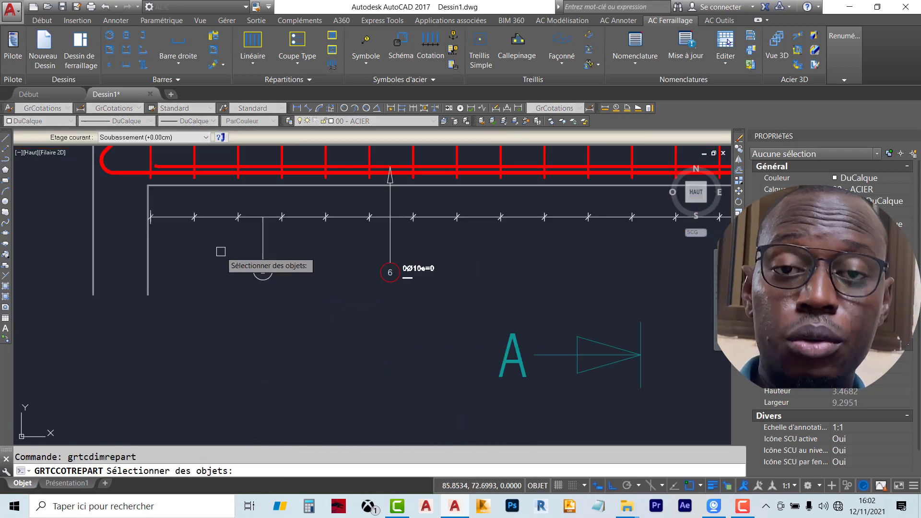
pyautogui.press('Return')
pyautogui.click(360, 257)
pyautogui.click(432, 321)
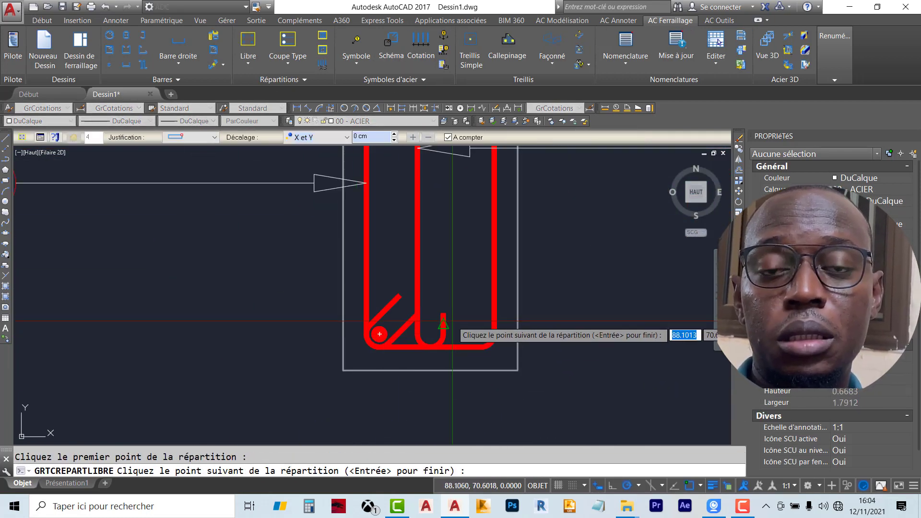
# Step: Distribute longitudinal bars 4 and 6 freely inside the stirrup of the cross-section
pyautogui.click(432, 390)
pyautogui.click(305, 329)
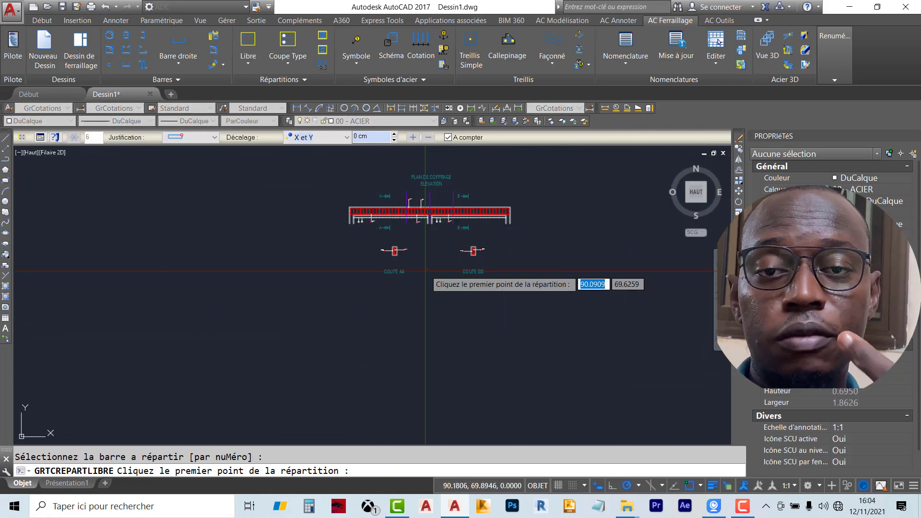
pyautogui.scroll(5, 422, 278)
pyautogui.click(327, 246)
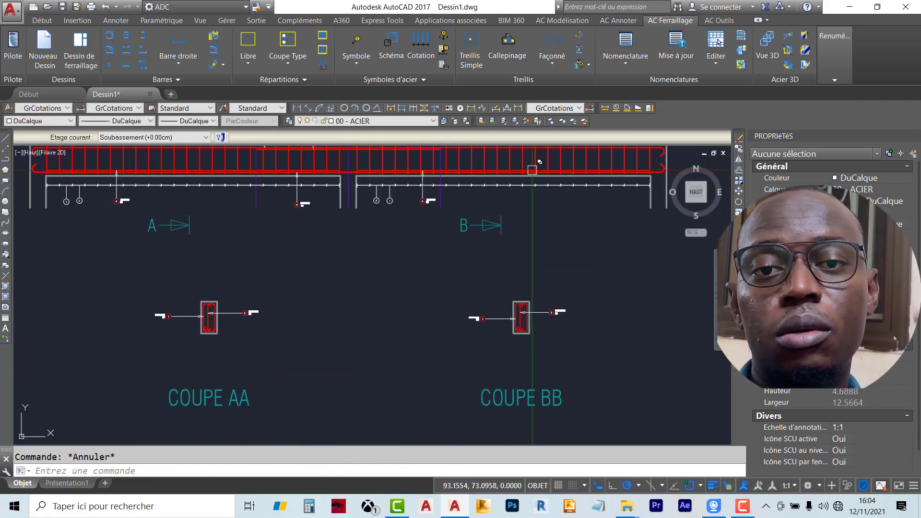
pyautogui.scroll(6, 342, 189)
pyautogui.scroll(-6, 342, 189)
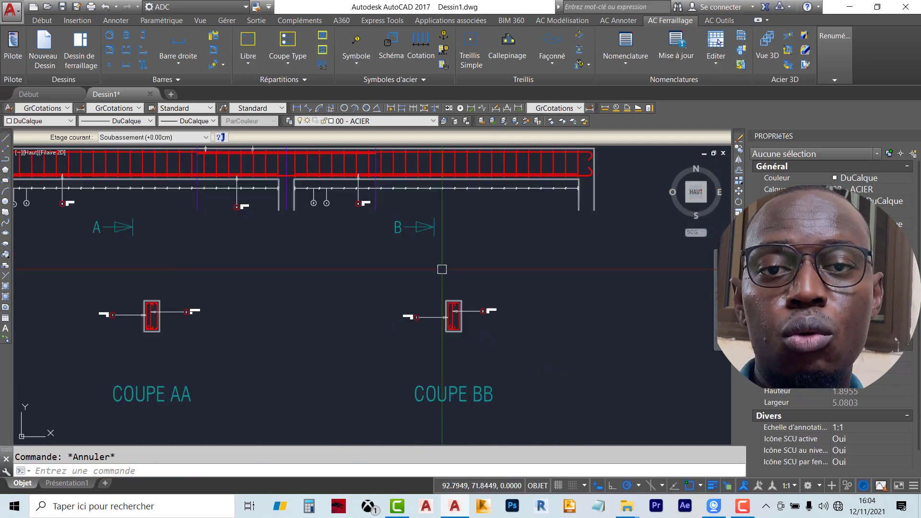
pyautogui.scroll(10, 427, 263)
pyautogui.scroll(-10, 427, 263)
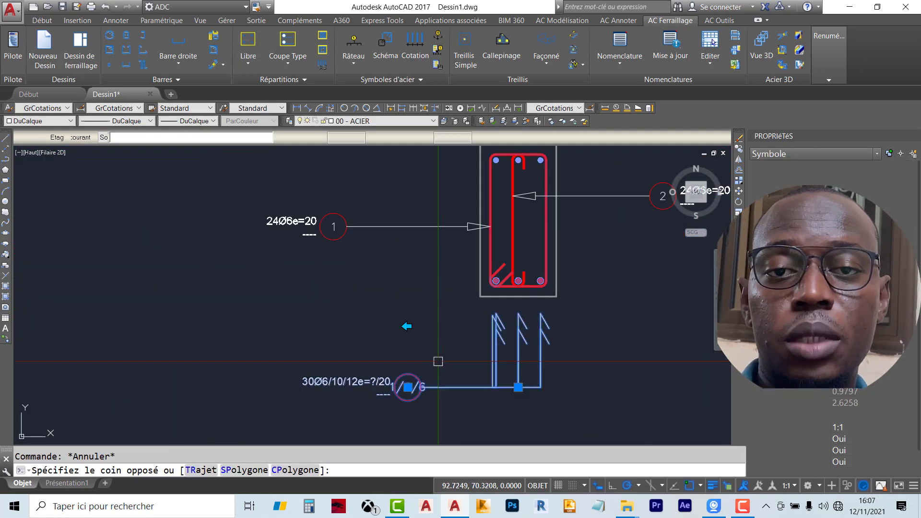
# Step: Delete the rake symbol covering bars 1, 2 and 6 under section BB and annotate the bottom longitudinal bars with a new one
pyautogui.press('Delete')
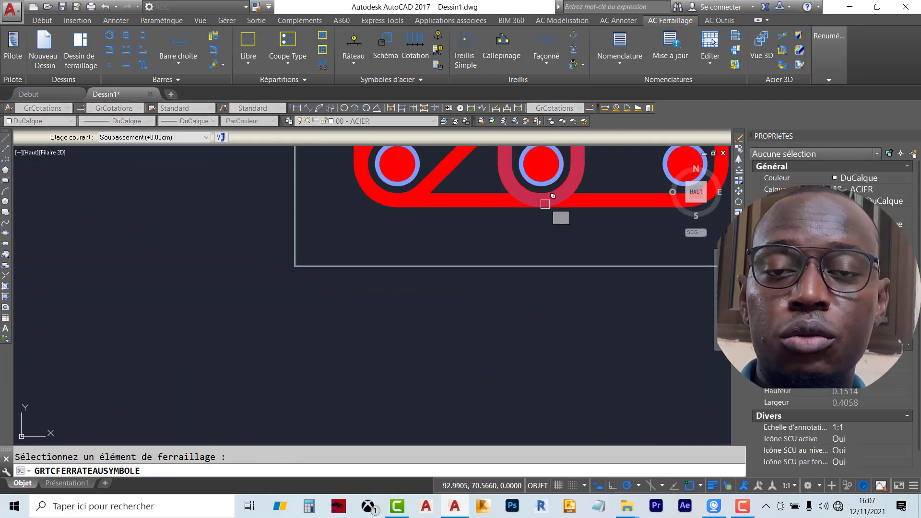
pyautogui.moveTo(545, 205); pyautogui.dragTo(516, 313, button='middle')
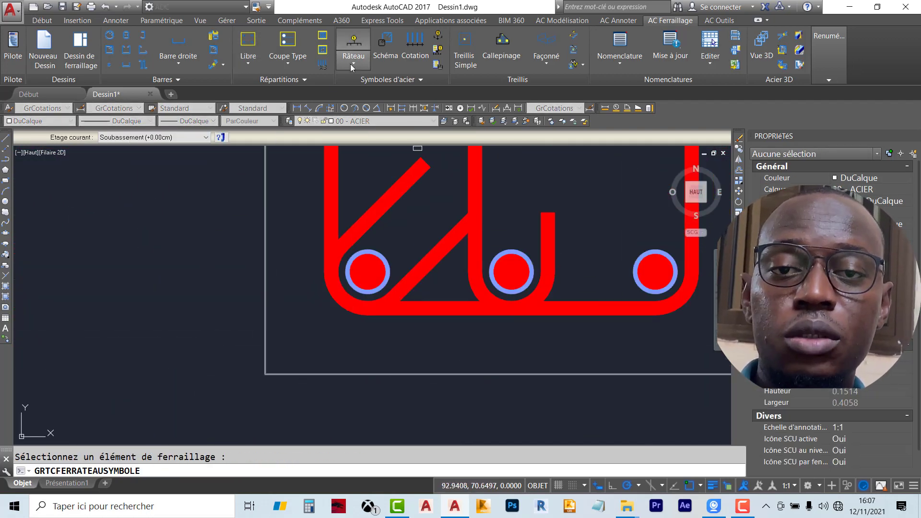
pyautogui.click(354, 63)
pyautogui.click(366, 88)
pyautogui.click(506, 251)
pyautogui.scroll(-10, 522, 195)
pyautogui.press('Return')
pyautogui.click(518, 262)
pyautogui.press('Escape')
pyautogui.press('Escape')
pyautogui.scroll(-4, 458, 307)
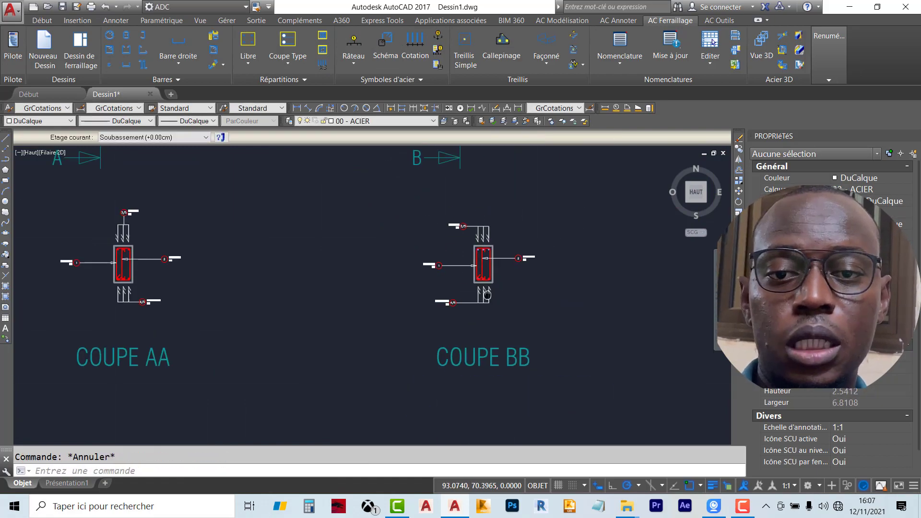
# Step: Change the lower bar schedule's table model to Recapitulatif des barres
pyautogui.moveTo(347, 290); pyautogui.dragTo(442, 366, button='middle')
pyautogui.scroll(-2, 442, 366)
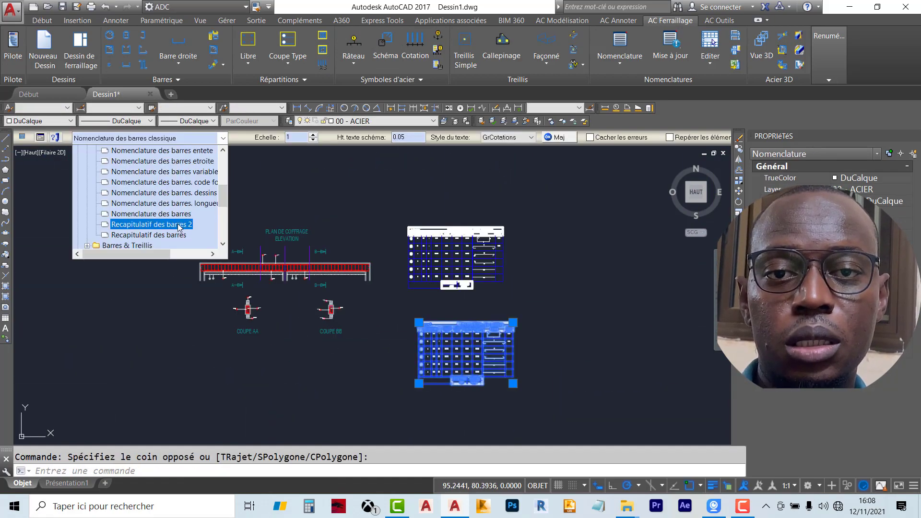
pyautogui.click(149, 235)
pyautogui.scroll(2, 410, 288)
pyautogui.click(223, 138)
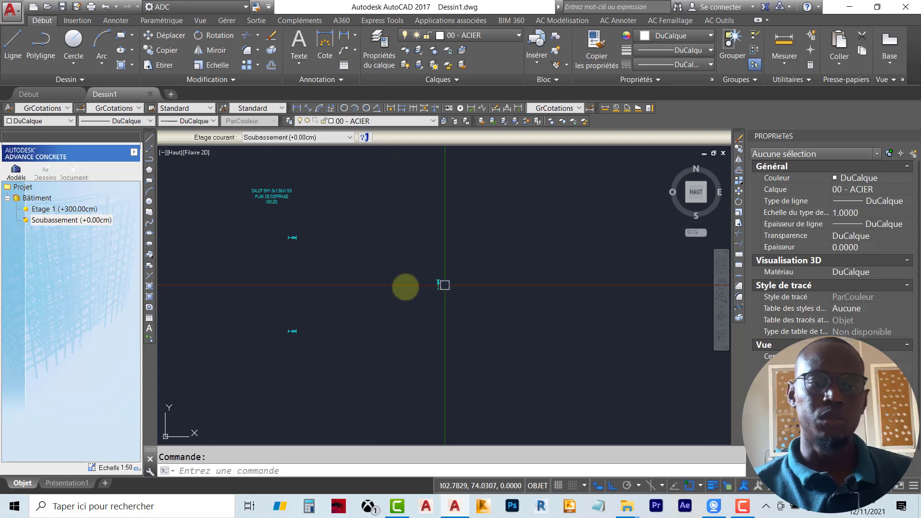
# Step: Review the layers and text styles available in the template drawing
pyautogui.moveTo(375, 283)
pyautogui.mouseDown(button='middle')
pyautogui.moveTo(438, 278)
pyautogui.moveTo(395, 281)
pyautogui.mouseUp(button='middle')
pyautogui.scroll(-3, 437, 278)
pyautogui.scroll(4, 417, 271)
pyautogui.scroll(-2, 423, 274)
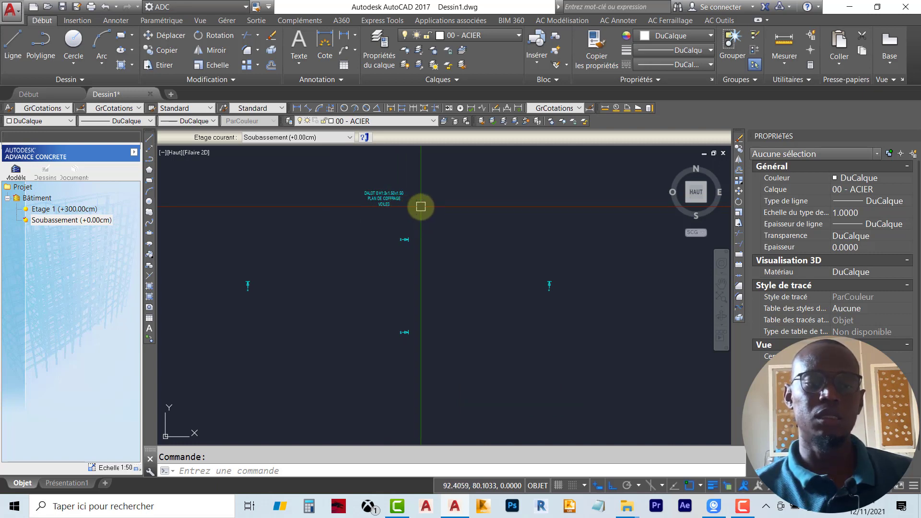
pyautogui.click(388, 121)
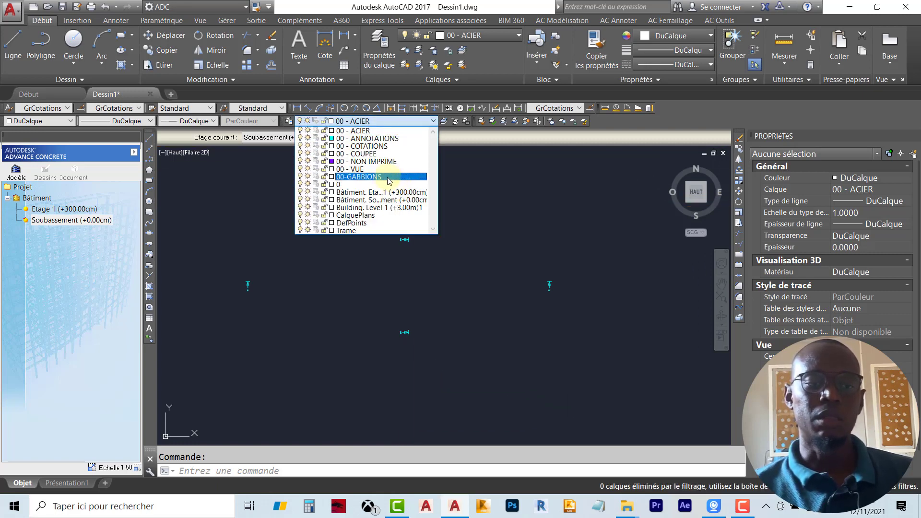
pyautogui.click(56, 108)
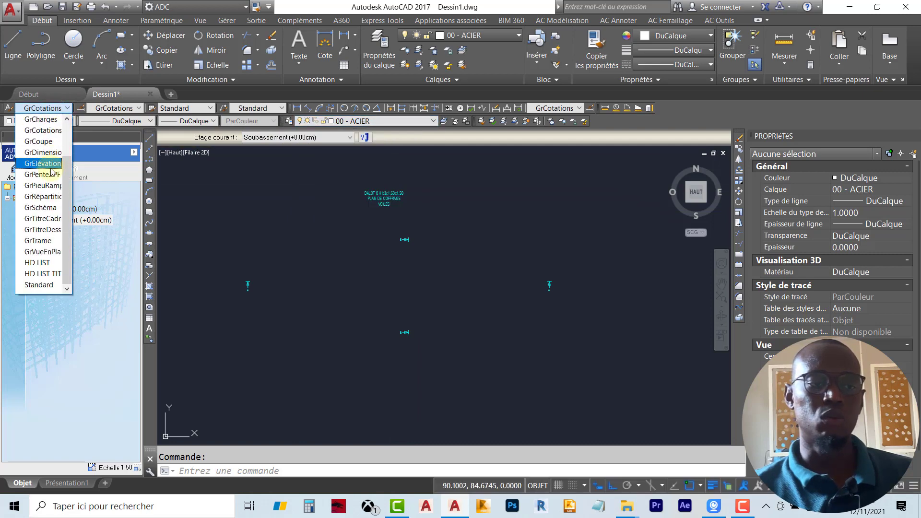
pyautogui.click(341, 230)
pyautogui.moveTo(378, 265)
pyautogui.mouseDown(button='middle')
pyautogui.moveTo(292, 283)
pyautogui.moveTo(366, 264)
pyautogui.mouseUp(button='middle')
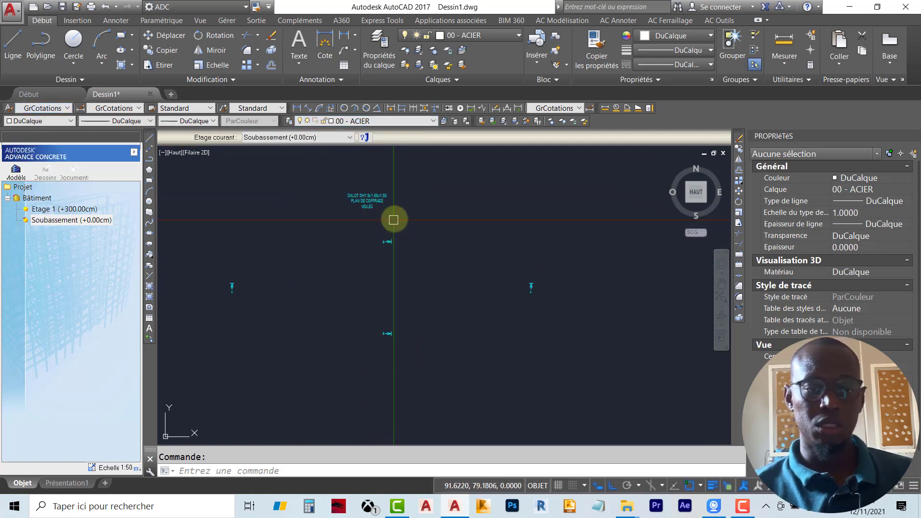
# Step: Make 00 - VUE the current layer
pyautogui.click(397, 122)
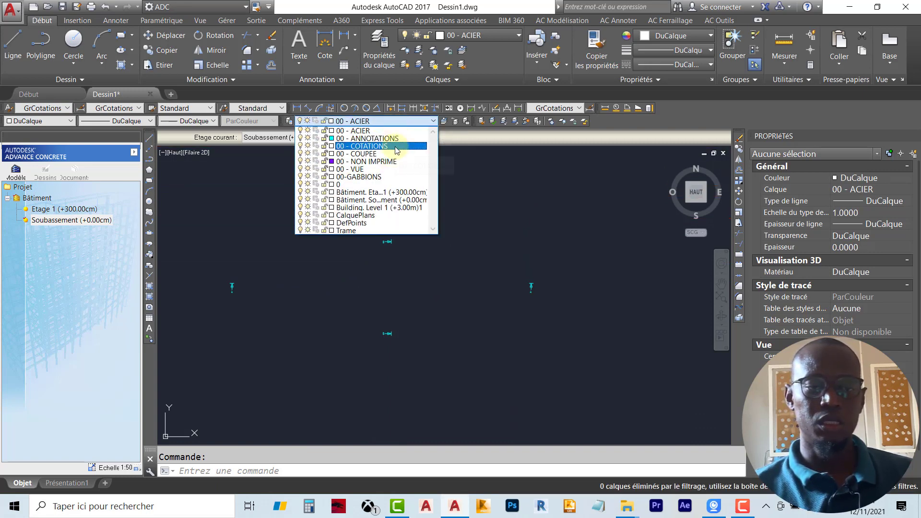
pyautogui.click(388, 169)
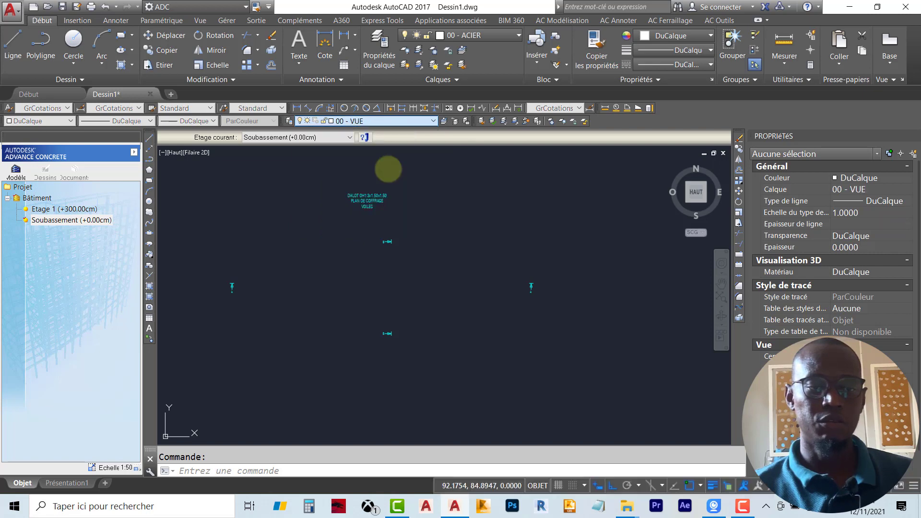
# Step: Examine the layers' colours and lineweights in the layer properties manager, enlarging it and widening its columns to read them
pyautogui.click(288, 123)
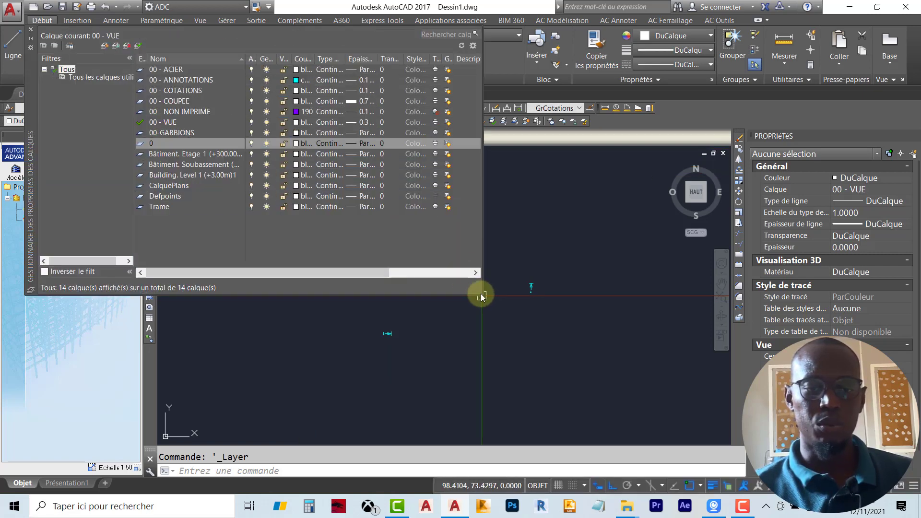
pyautogui.moveTo(482, 296); pyautogui.dragTo(791, 393)
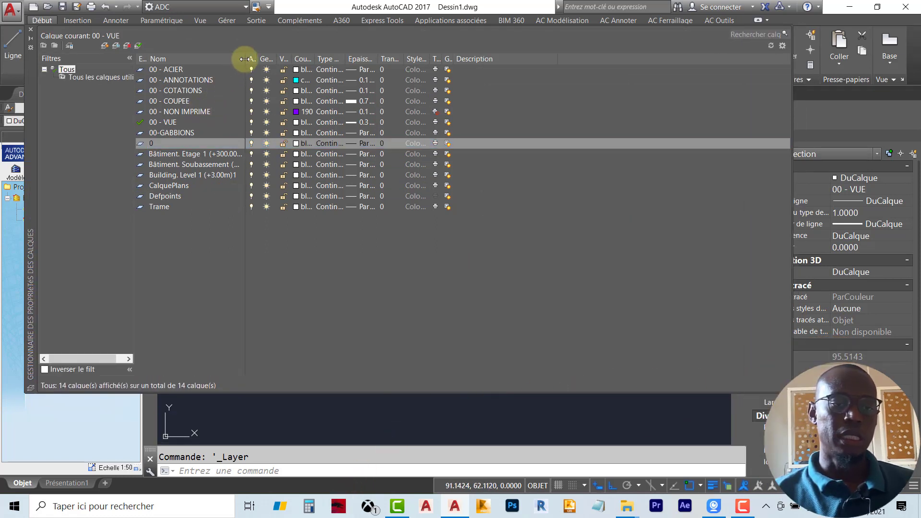
pyautogui.moveTo(244, 59); pyautogui.dragTo(265, 59)
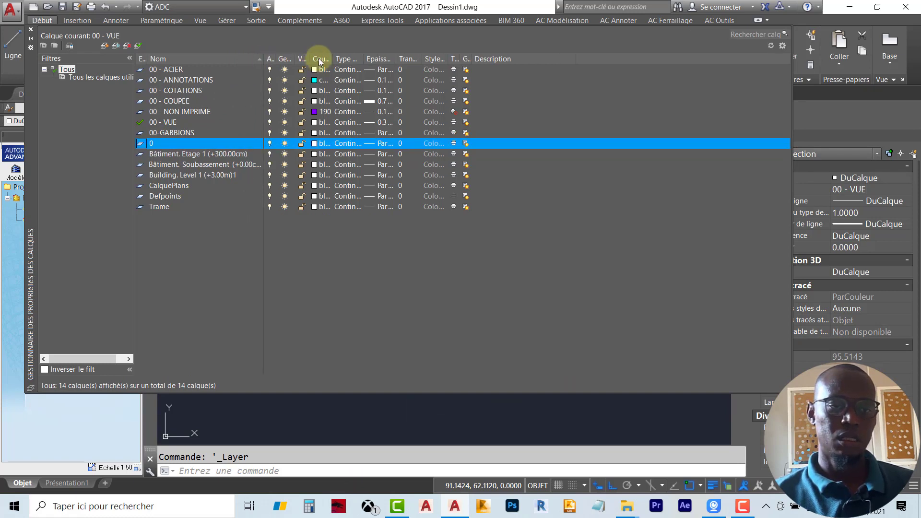
pyautogui.moveTo(335, 58); pyautogui.dragTo(362, 57)
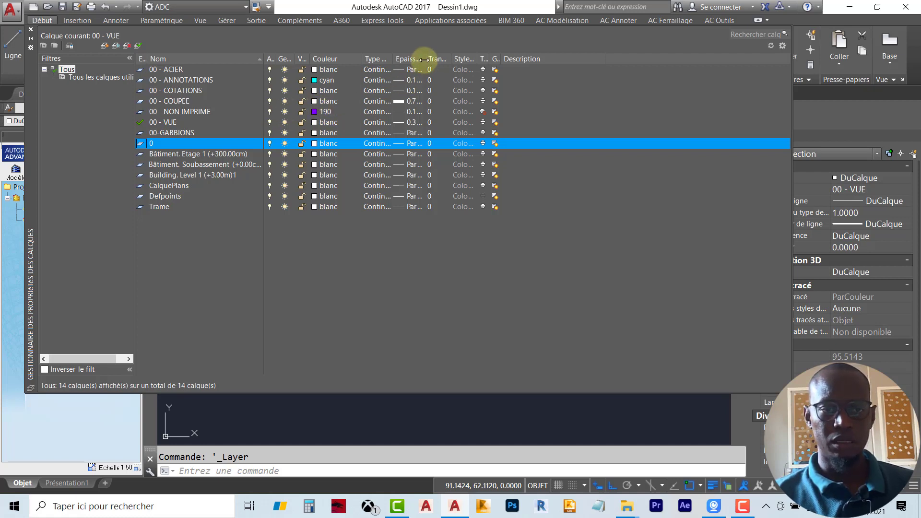
pyautogui.moveTo(424, 60); pyautogui.dragTo(468, 60)
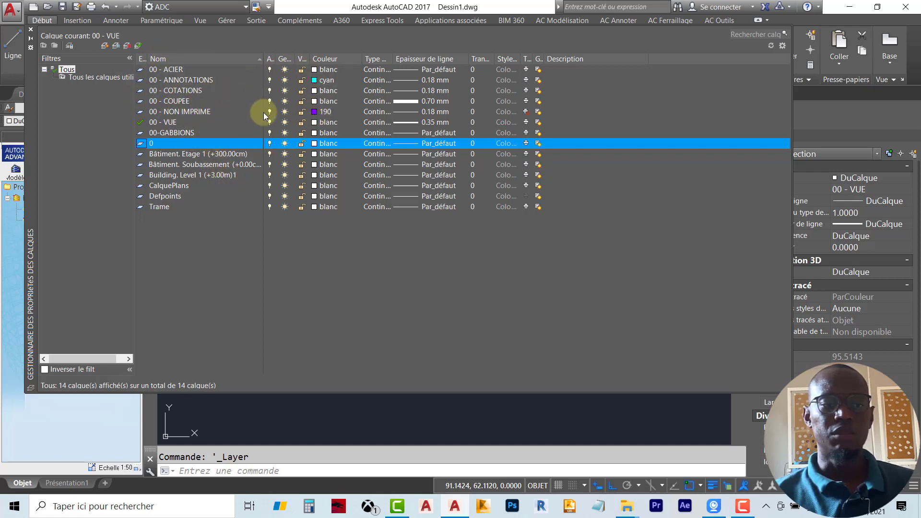
pyautogui.click(174, 124)
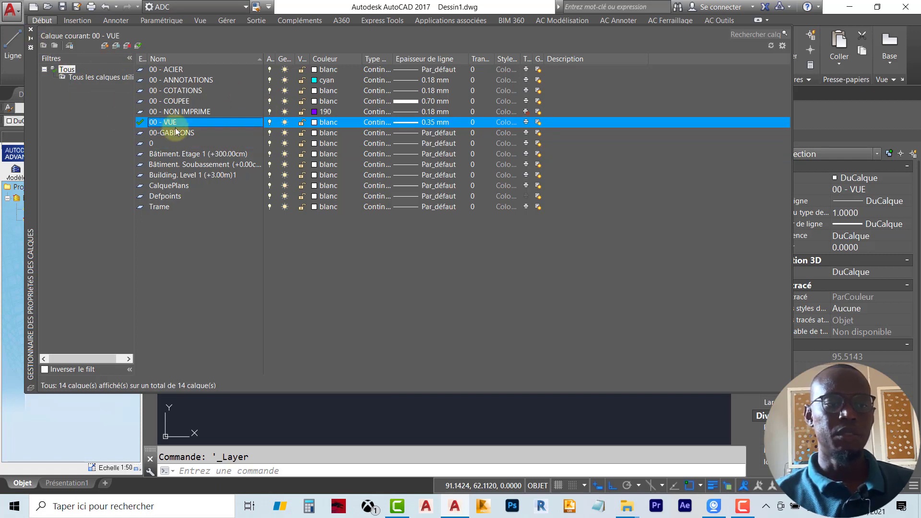
pyautogui.click(31, 30)
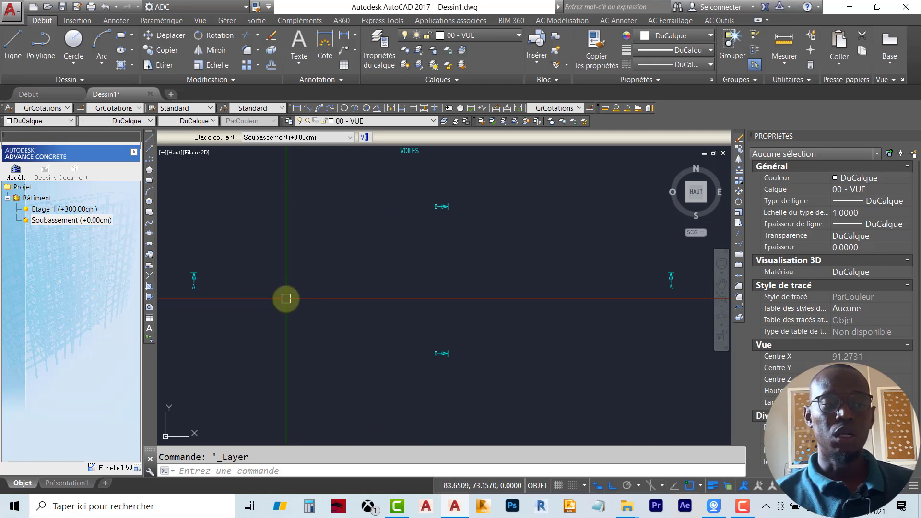
# Step: Draw the beam's open outline with connected lines: 1 up, 10 horizontally to the right, and 1 down
pyautogui.click(5, 52)
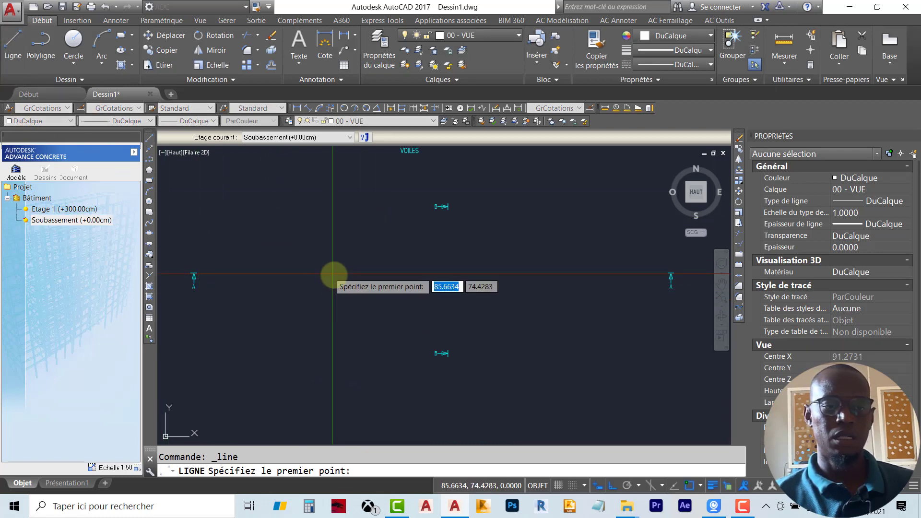
pyautogui.click(320, 311)
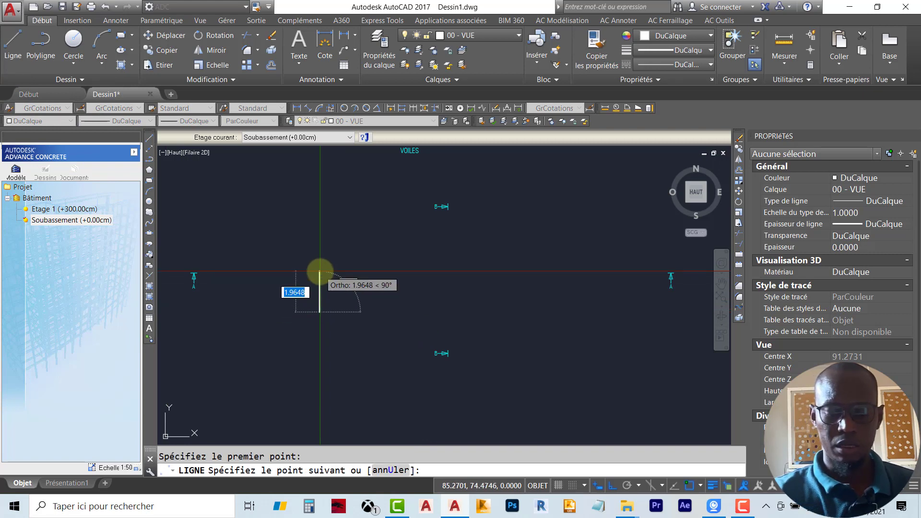
pyautogui.write('1')
pyautogui.press('Return')
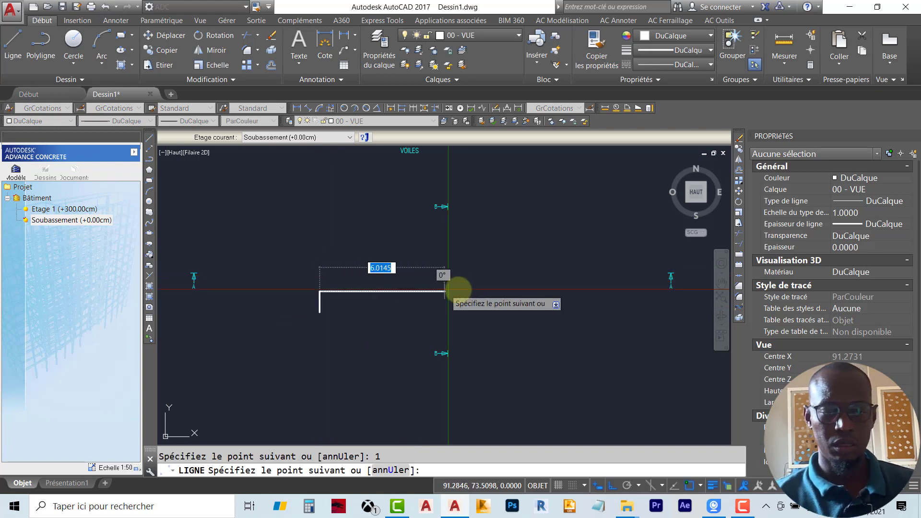
pyautogui.write('1')
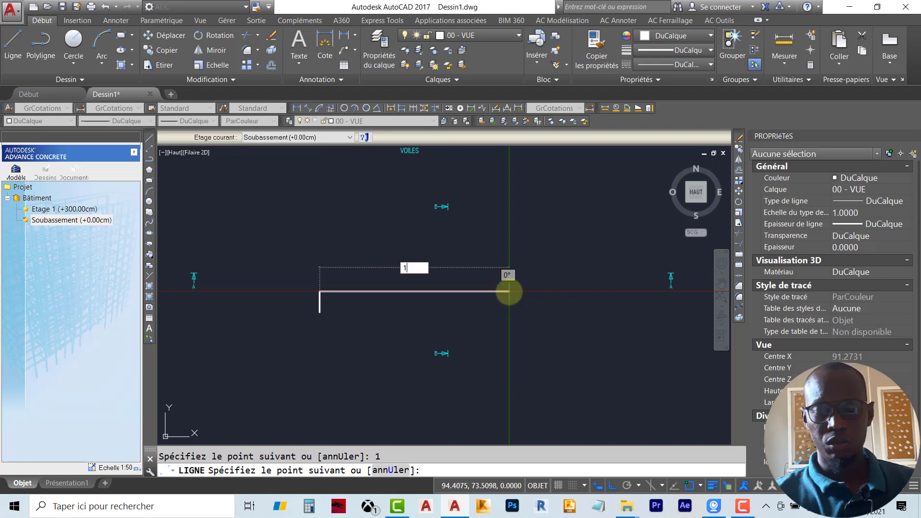
pyautogui.write('0')
pyautogui.press('Return')
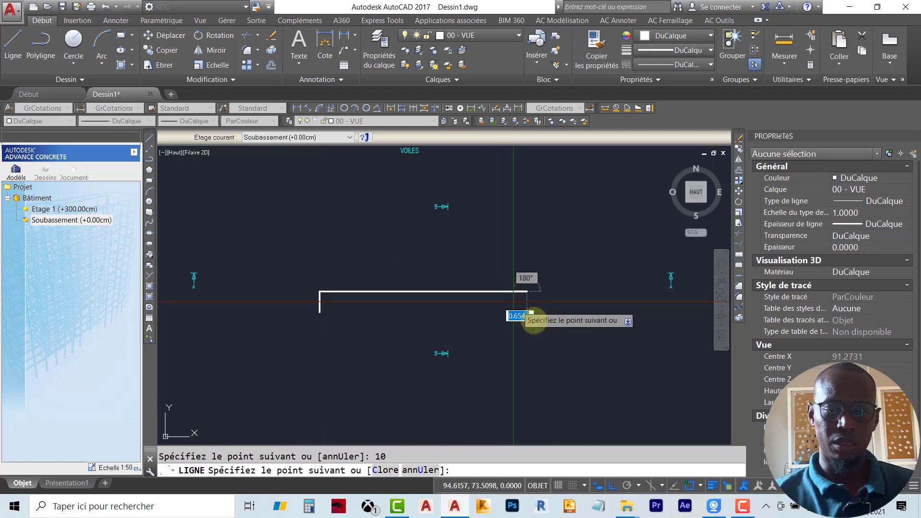
pyautogui.scroll(2, 535, 328)
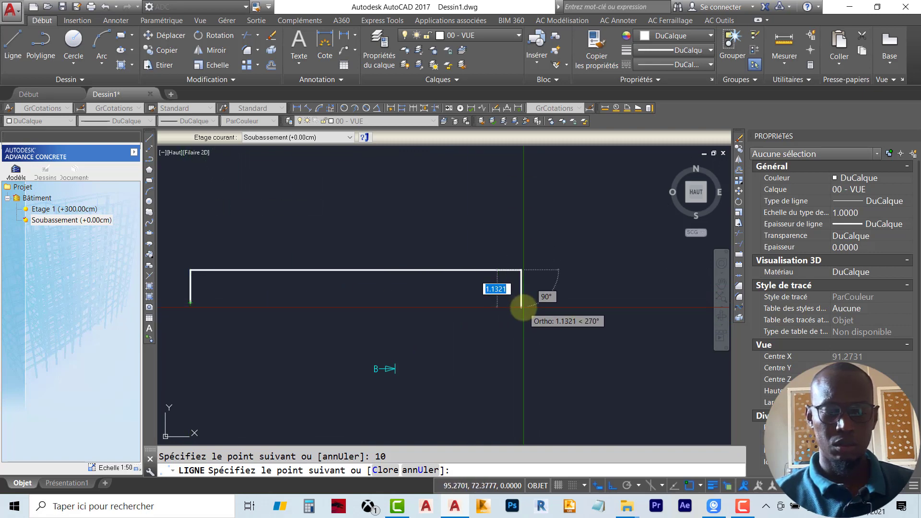
pyautogui.write('1')
pyautogui.press('Return')
pyautogui.press('Escape')
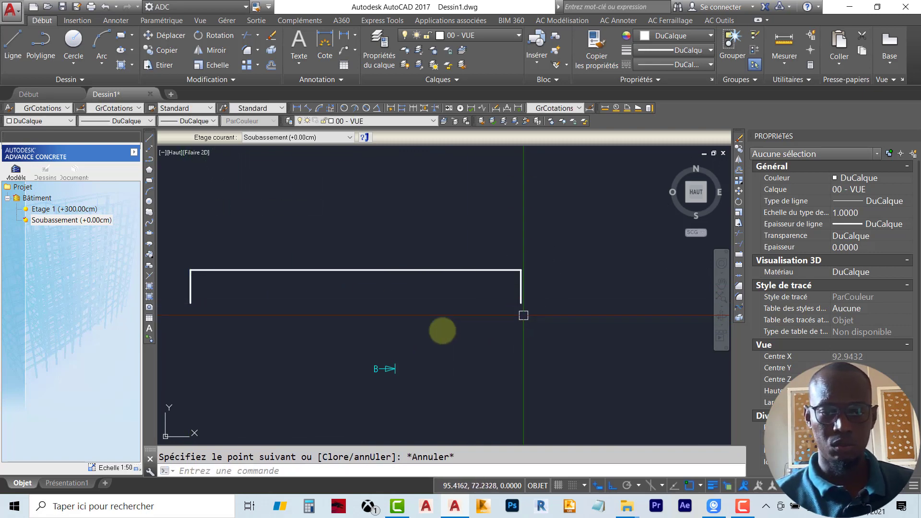
# Step: Review the Advance Concrete working units for lengths, sections and bar schedules without changing them
pyautogui.moveTo(306, 306)
pyautogui.mouseDown(button='middle')
pyautogui.moveTo(395, 288)
pyautogui.moveTo(335, 273)
pyautogui.moveTo(358, 265)
pyautogui.mouseUp(button='middle')
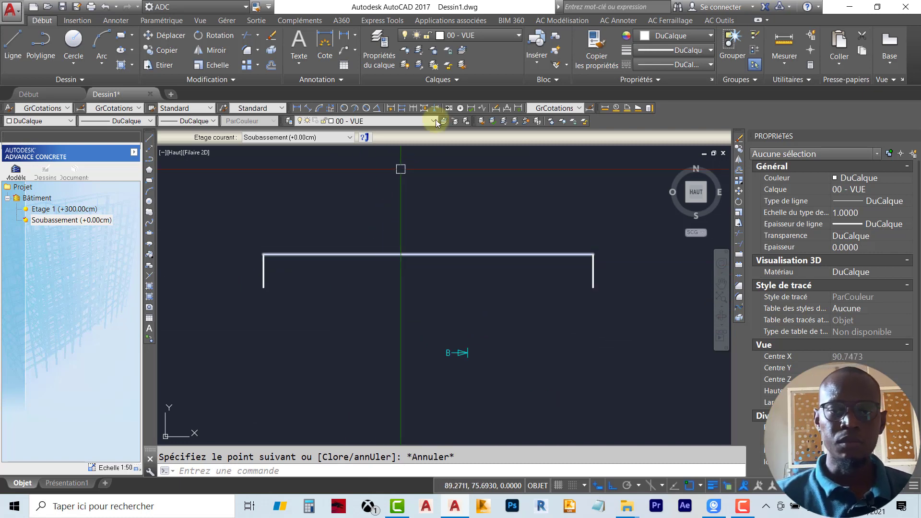
pyautogui.click(719, 20)
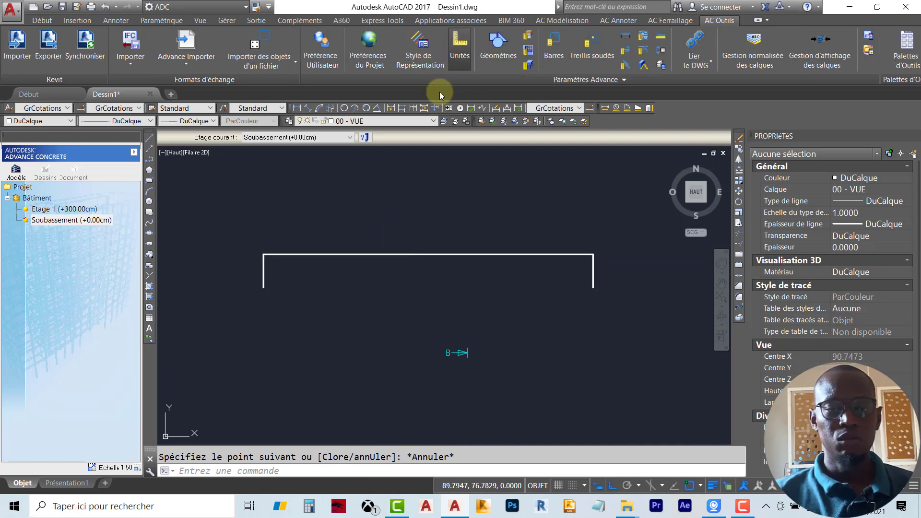
pyautogui.click(457, 46)
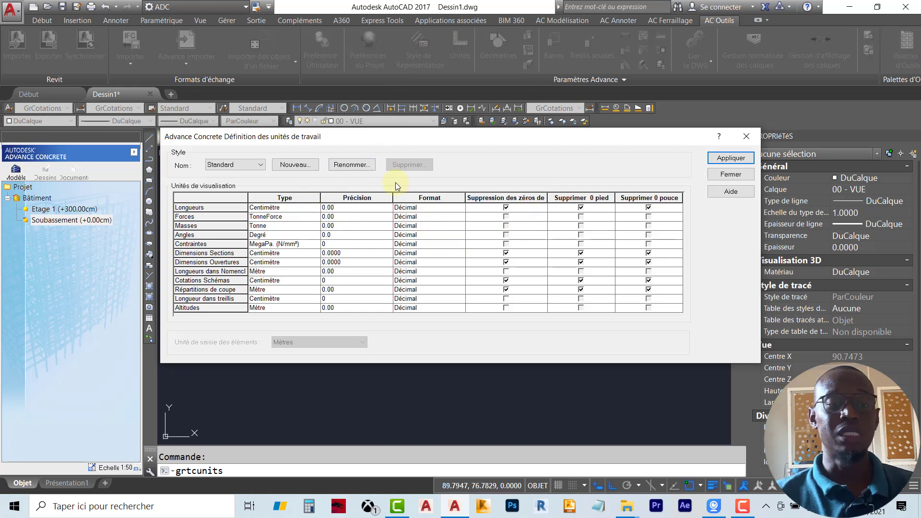
pyautogui.click(730, 176)
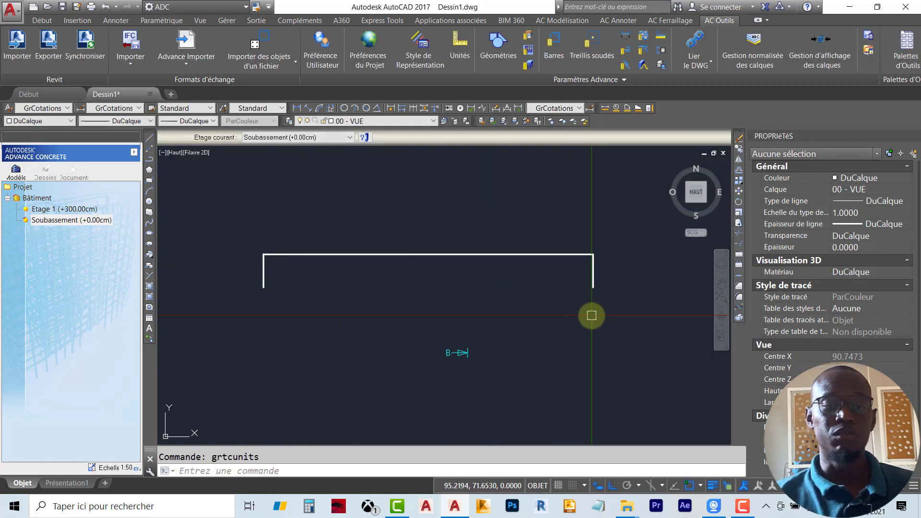
# Step: Inspect the geometry properties of the outline's long top line
pyautogui.click(387, 277)
pyautogui.click(330, 224)
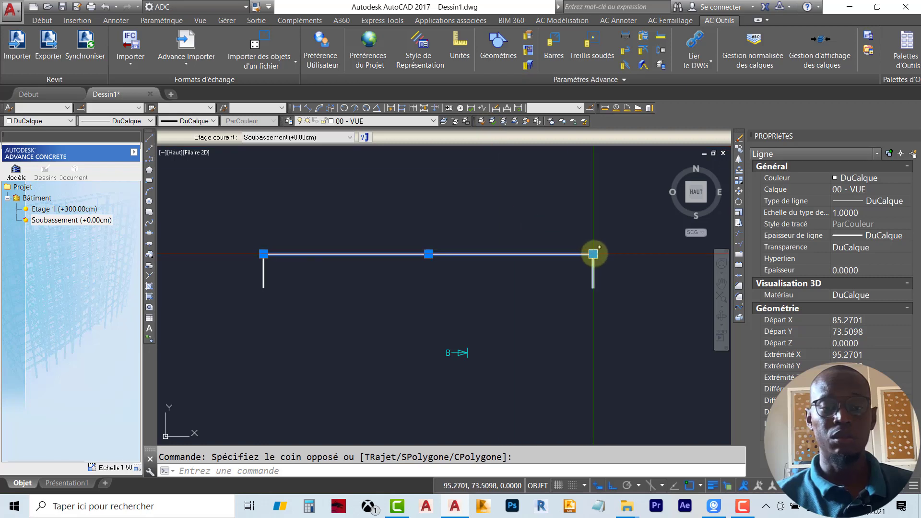
pyautogui.click(506, 258)
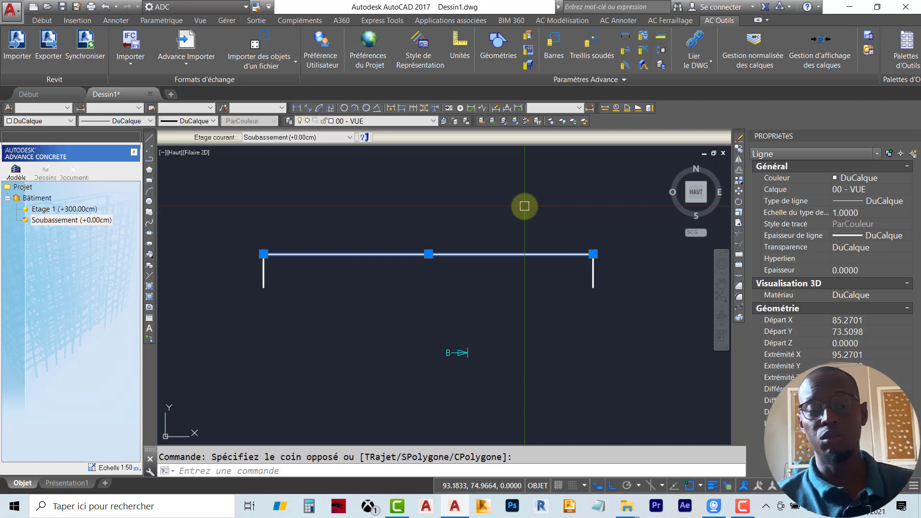
pyautogui.press('Escape')
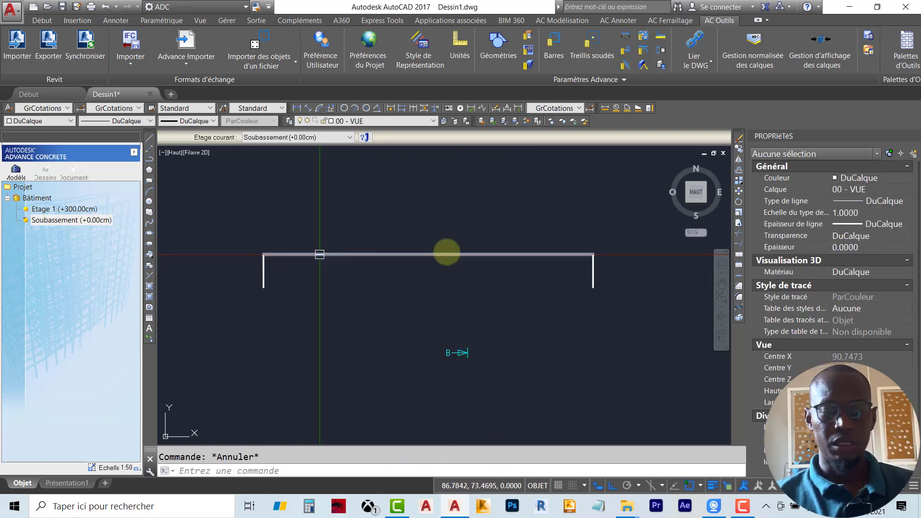
pyautogui.scroll(5, 261, 268)
pyautogui.scroll(-3, 291, 274)
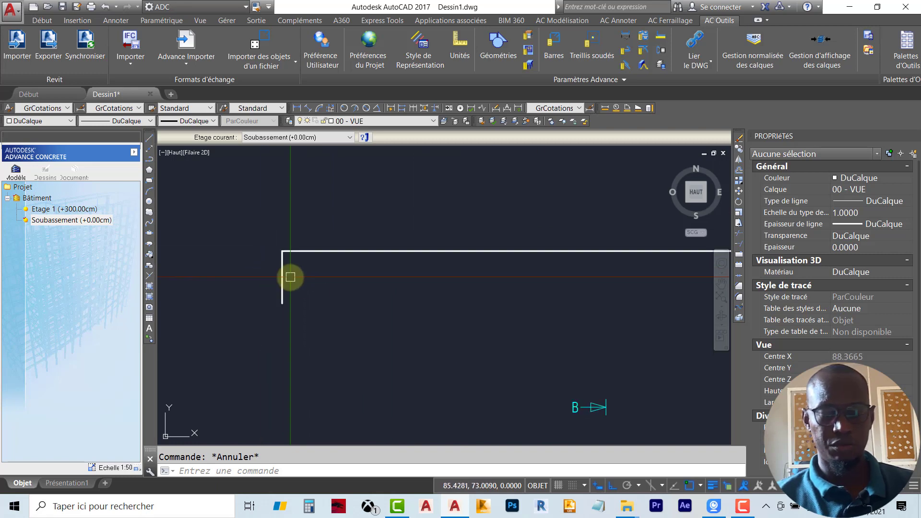
pyautogui.press('space')
pyautogui.press('Escape')
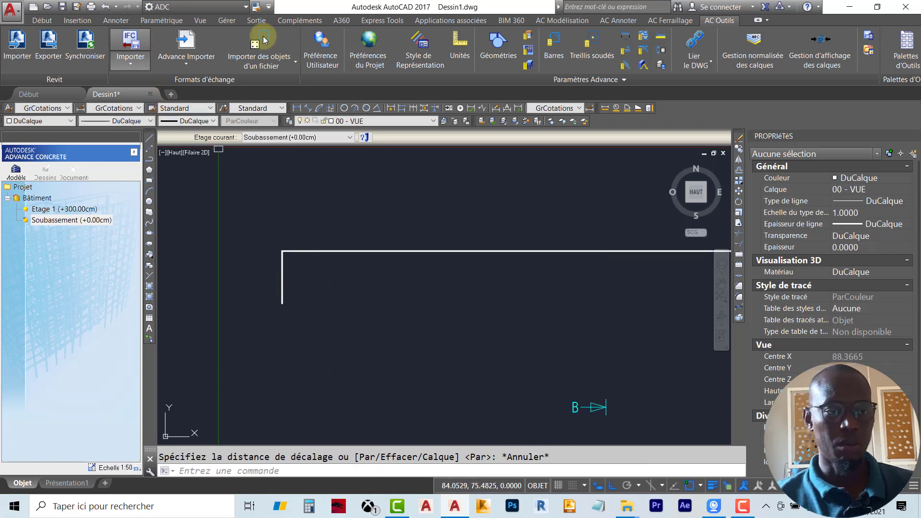
pyautogui.click(46, 23)
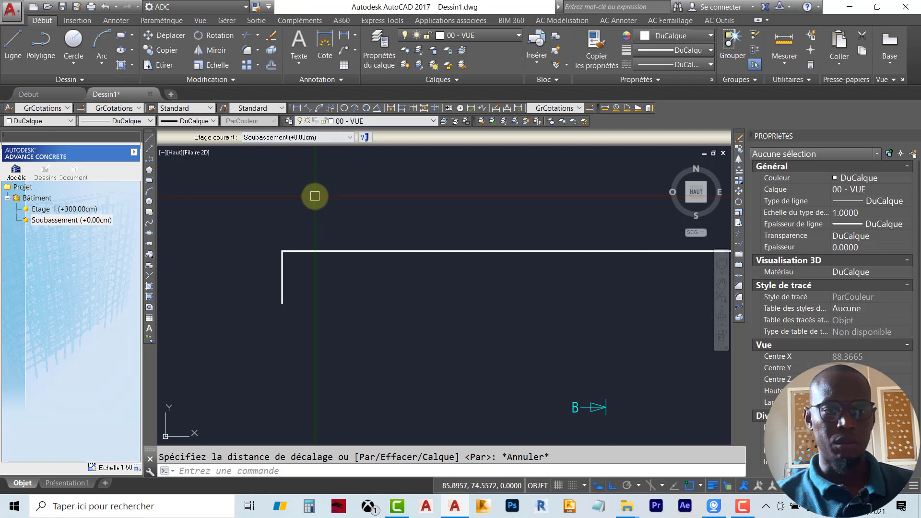
pyautogui.press('space')
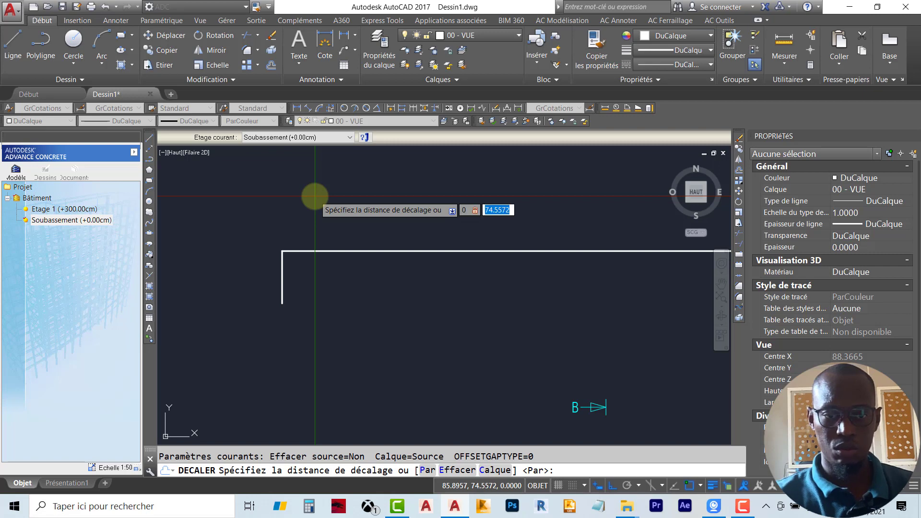
pyautogui.press('Escape')
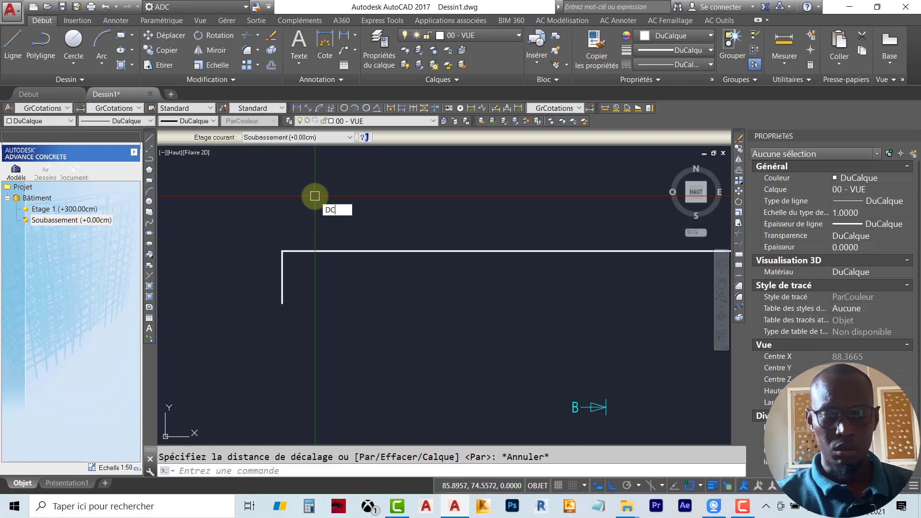
# Step: Offset the left and right end verticals of the outline inward by 0.25 to form the end supports
pyautogui.press('space')
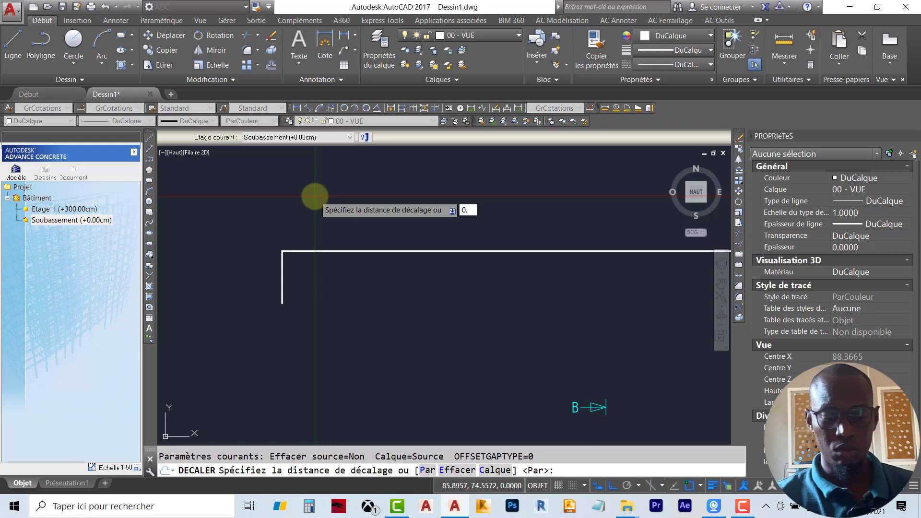
pyautogui.press('Return')
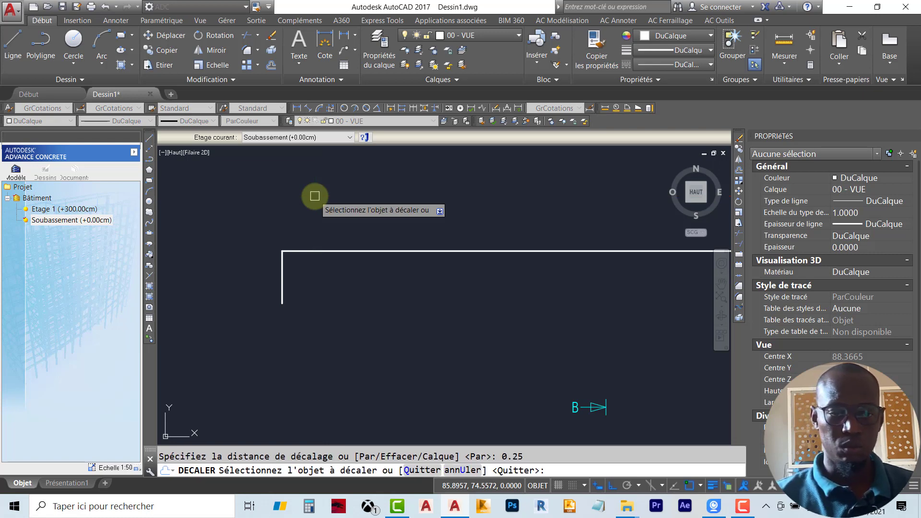
pyautogui.click(282, 290)
pyautogui.click(435, 291)
pyautogui.scroll(-2, 294, 261)
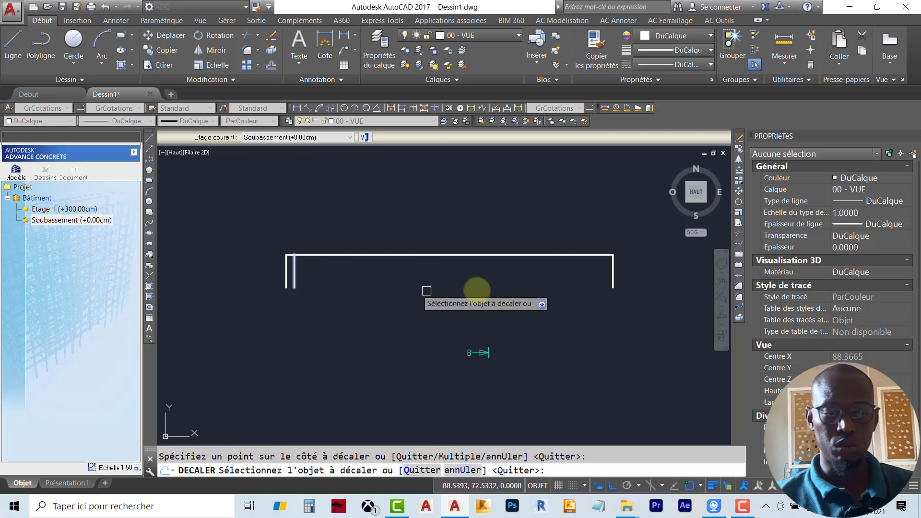
pyautogui.scroll(2, 503, 282)
pyautogui.click(678, 277)
pyautogui.click(506, 284)
pyautogui.scroll(-2, 454, 291)
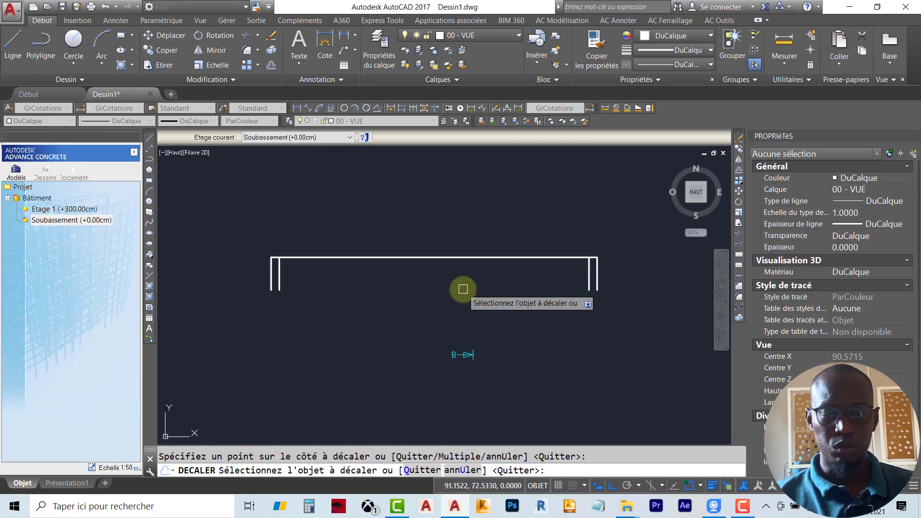
pyautogui.press('Escape')
# Step: Draw a vertical line downward from the midpoint of the top line, extending below the end supports
pyautogui.write('l')
pyautogui.press('Return')
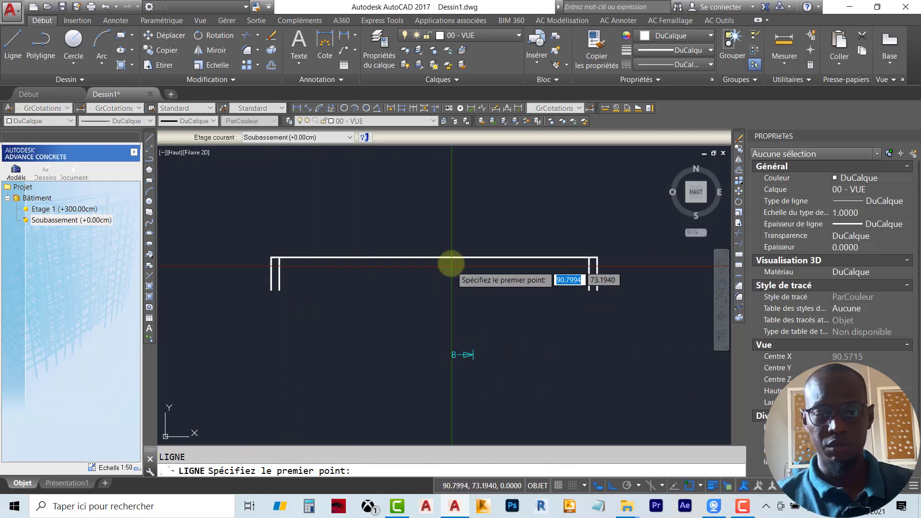
pyautogui.click(434, 258)
pyautogui.click(435, 332)
pyautogui.press('Escape')
# Step: Offset the middle vertical line by 0.125 to both sides to form the central support's faces
pyautogui.write('dec')
pyautogui.press('Return')
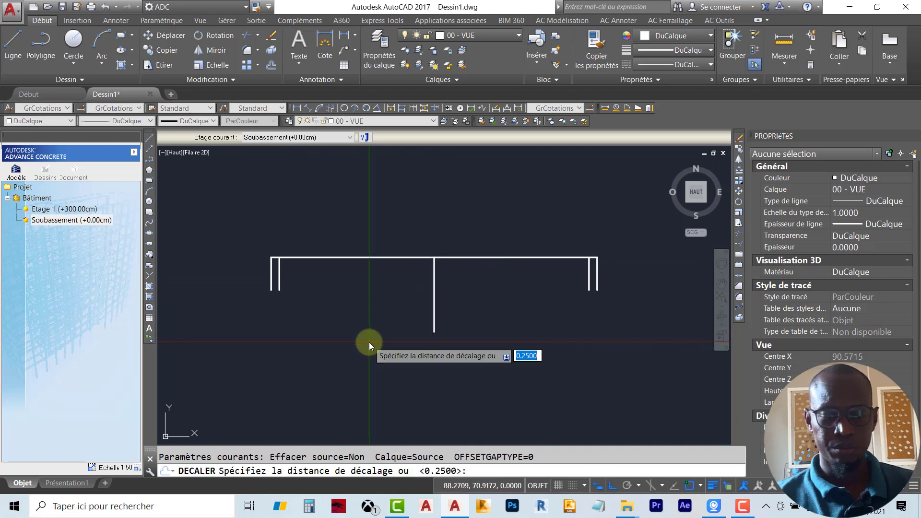
pyautogui.write('0')
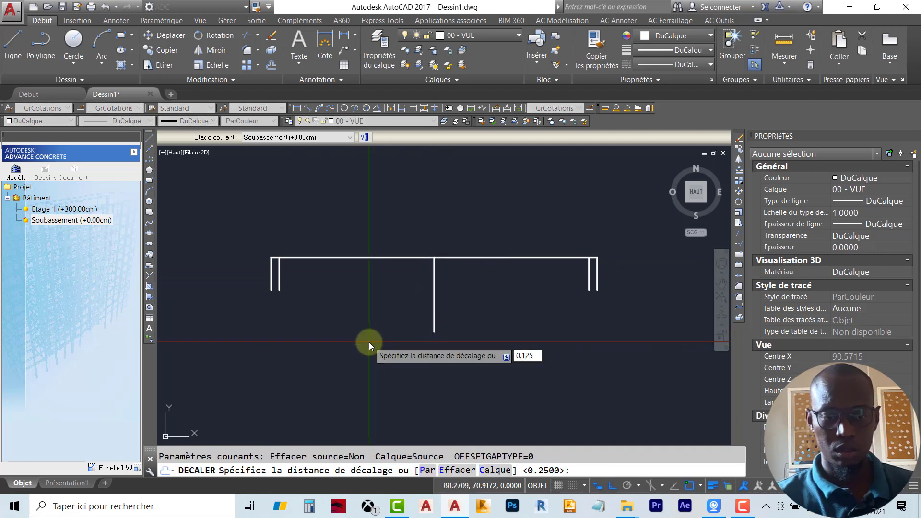
pyautogui.press('Return')
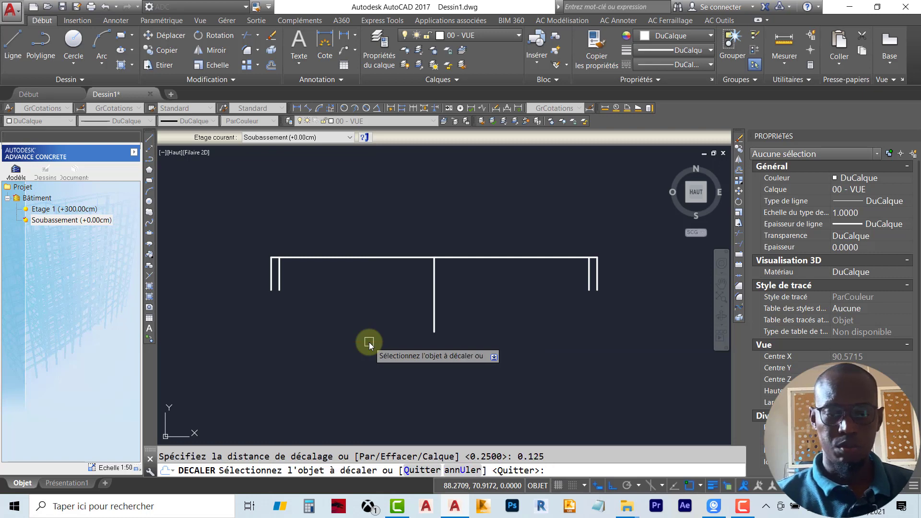
pyautogui.click(434, 291)
pyautogui.scroll(2, 436, 293)
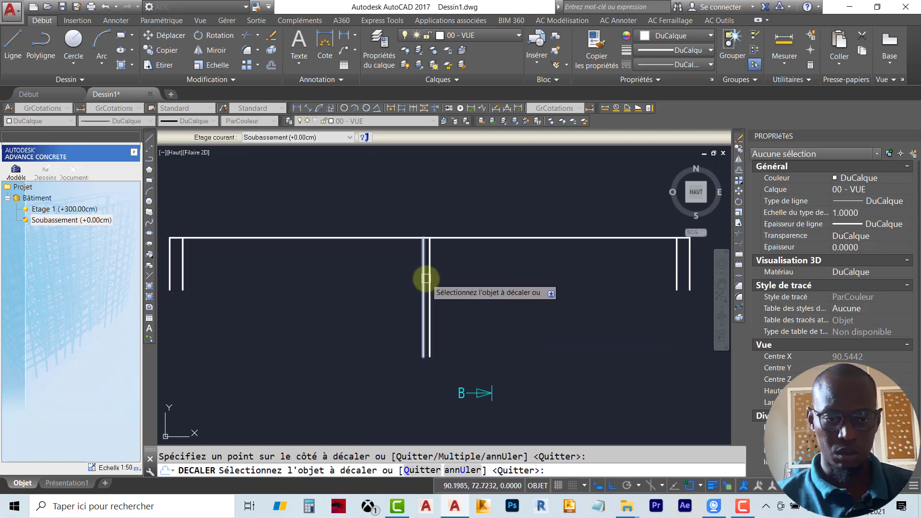
pyautogui.press('Escape')
# Step: Offset the top line downward by 0.50 to create the beam's underside
pyautogui.moveTo(333, 319); pyautogui.dragTo(350, 305, button='middle')
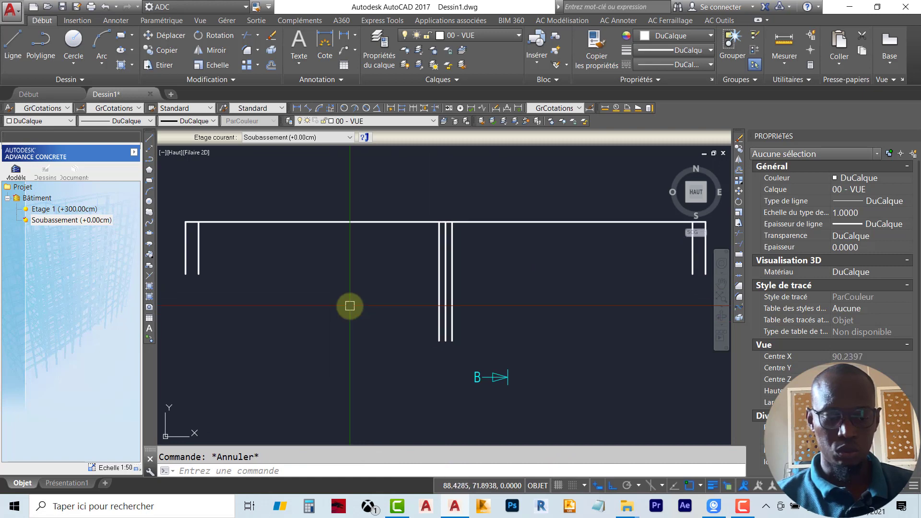
pyautogui.press('Return')
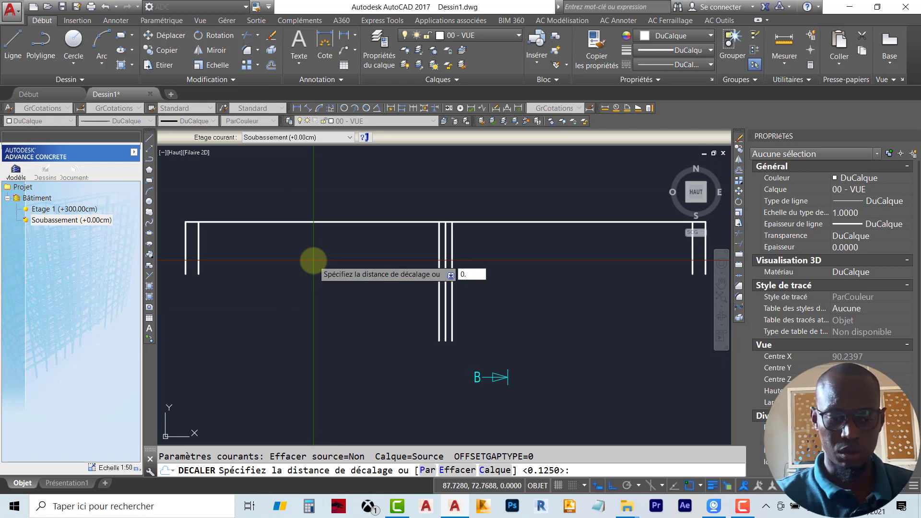
pyautogui.press('Return')
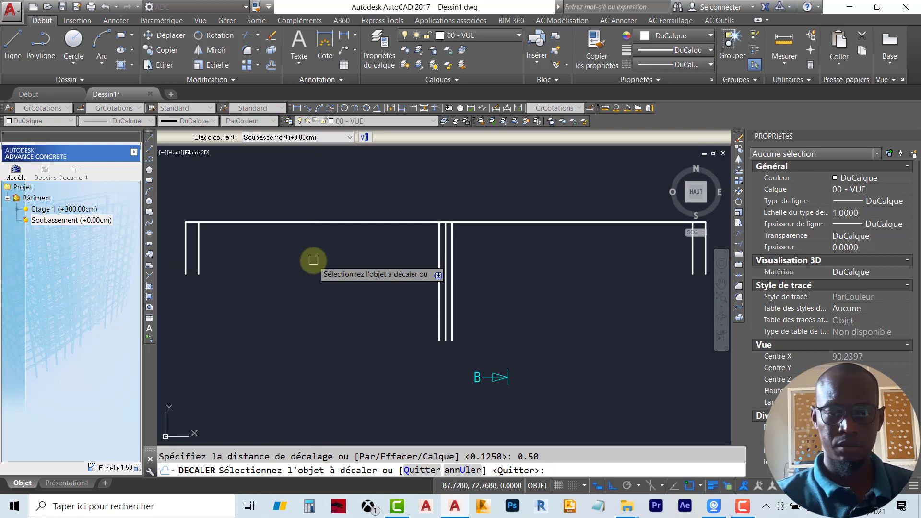
pyautogui.click(330, 222)
pyautogui.click(330, 313)
pyautogui.press('Escape')
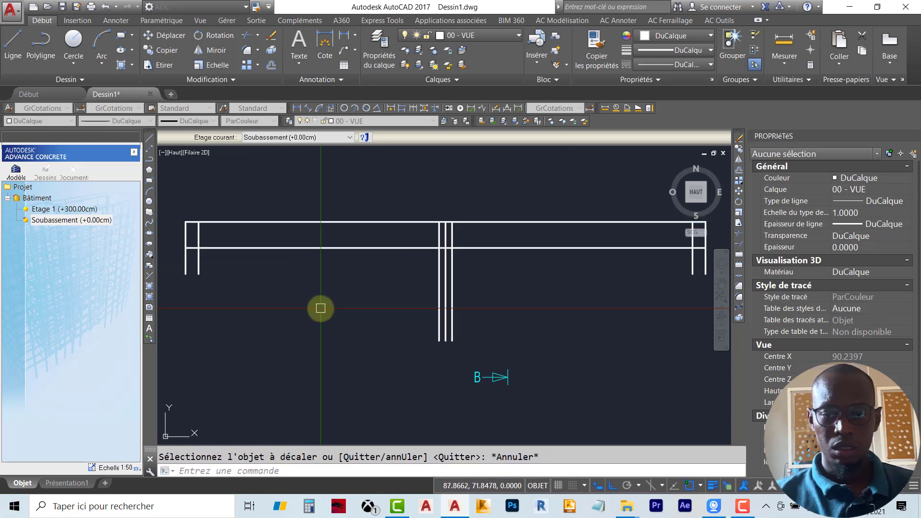
# Step: Trim the left support: remove the underside line across it and the part of its inner vertical above the beam's underside
pyautogui.moveTo(319, 309); pyautogui.dragTo(327, 303, button='middle')
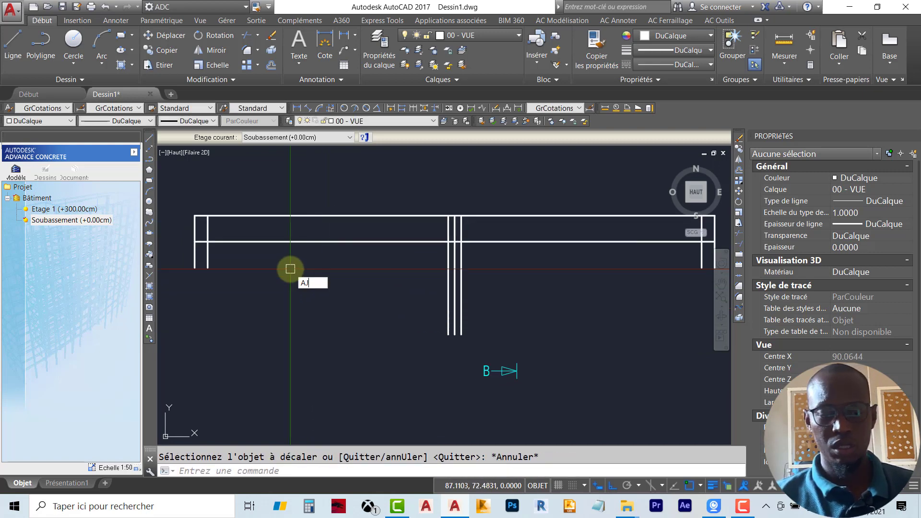
pyautogui.write('AJ')
pyautogui.press('Return')
pyautogui.scroll(6, 188, 236)
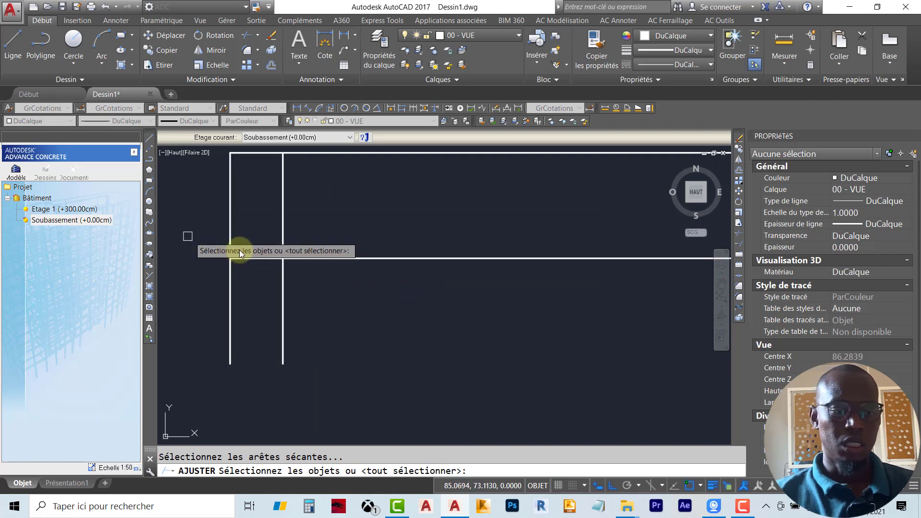
pyautogui.click(256, 258)
pyautogui.click(283, 236)
pyautogui.scroll(-6, 336, 268)
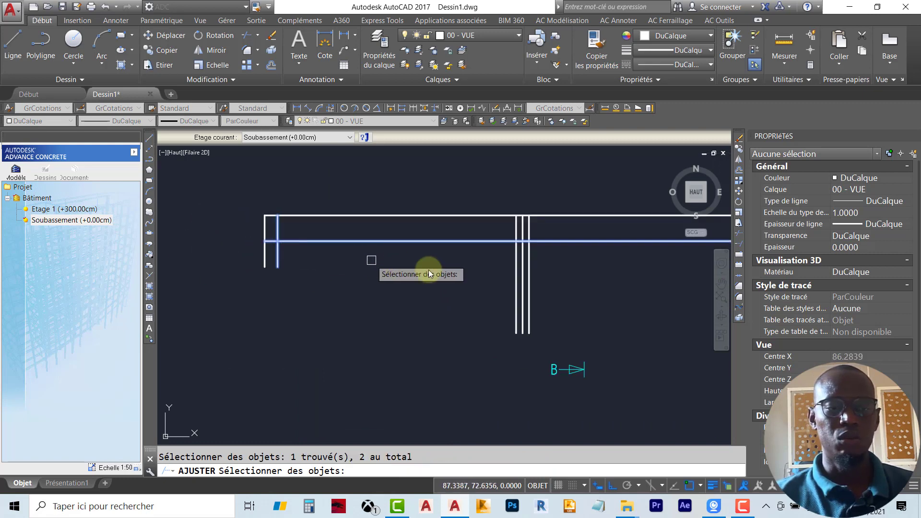
pyautogui.scroll(-2, 430, 274)
pyautogui.click(592, 294)
pyautogui.click(400, 238)
pyautogui.press('Return')
pyautogui.scroll(4, 400, 256)
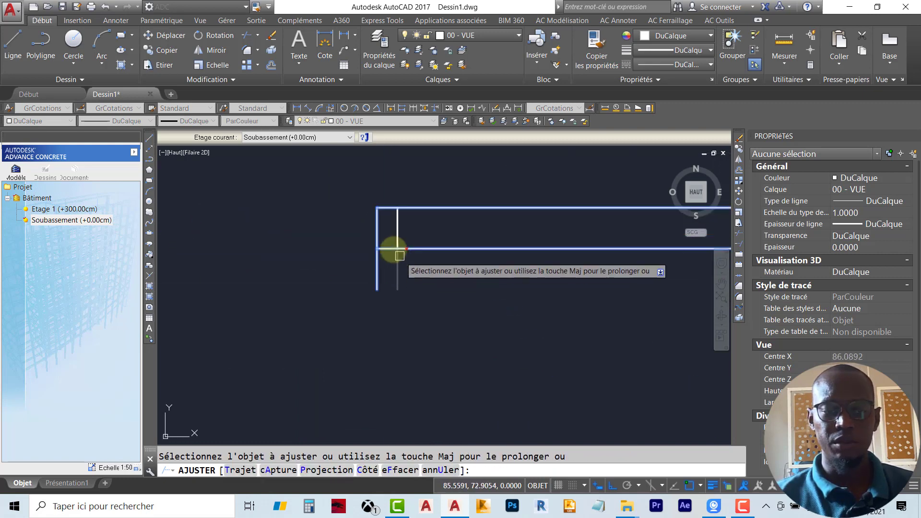
pyautogui.click(390, 249)
pyautogui.click(399, 230)
# Step: Trim the central support's vertical lines above the beam's underside and remove the underside segments between its two faces
pyautogui.scroll(-2, 372, 256)
pyautogui.moveTo(527, 249); pyautogui.dragTo(388, 250, button='middle')
pyautogui.scroll(2, 418, 254)
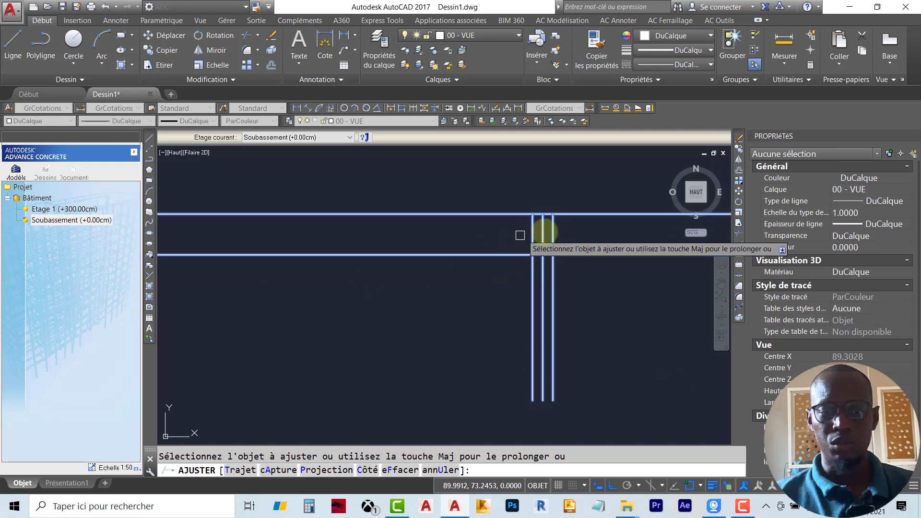
pyautogui.click(563, 234)
pyautogui.click(497, 232)
pyautogui.scroll(4, 542, 257)
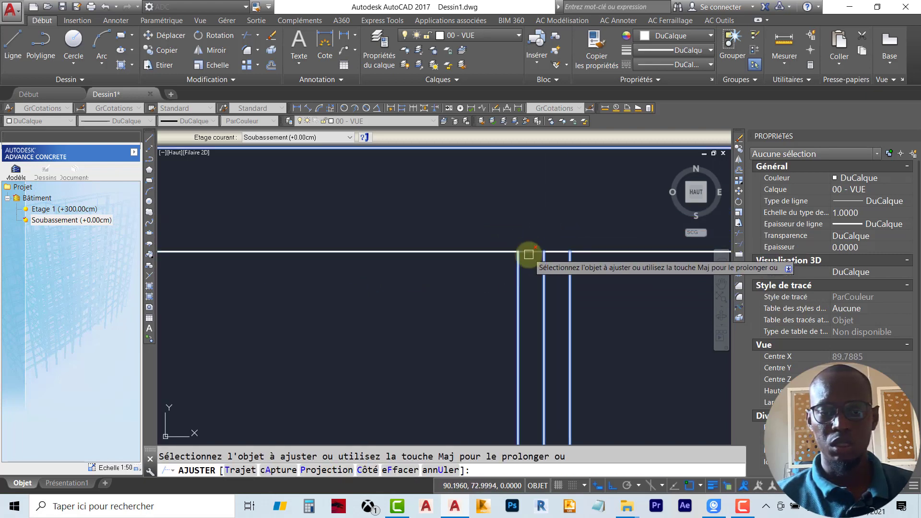
pyautogui.click(529, 254)
pyautogui.click(562, 252)
# Step: Trim the right support's inner vertical above the beam's underside and the underside line across the support
pyautogui.scroll(-3, 416, 241)
pyautogui.moveTo(559, 261); pyautogui.dragTo(400, 274, button='middle')
pyautogui.scroll(2, 556, 242)
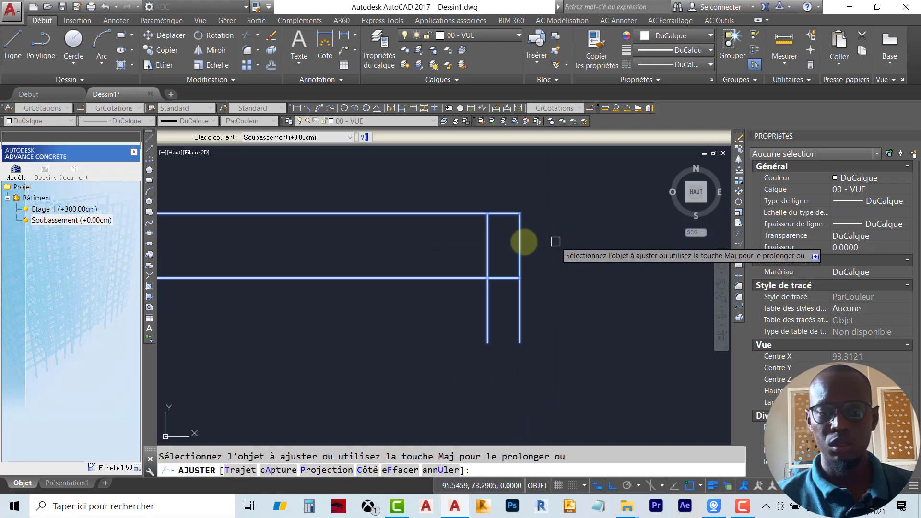
pyautogui.click(488, 246)
pyautogui.click(504, 276)
pyautogui.scroll(-3, 586, 257)
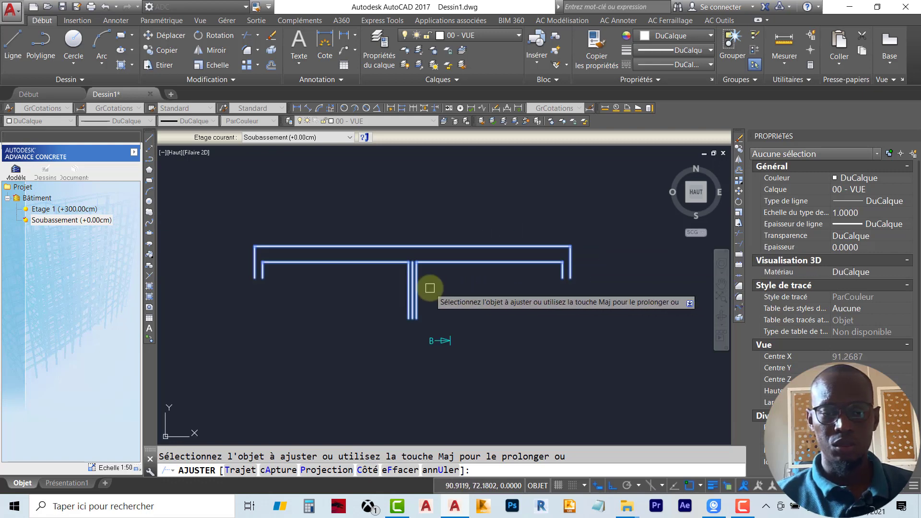
pyautogui.scroll(3, 431, 288)
pyautogui.press('Escape')
# Step: Delete the three long vertical lines of the central support
pyautogui.scroll(-3, 463, 280)
pyautogui.click(461, 276)
pyautogui.click(370, 278)
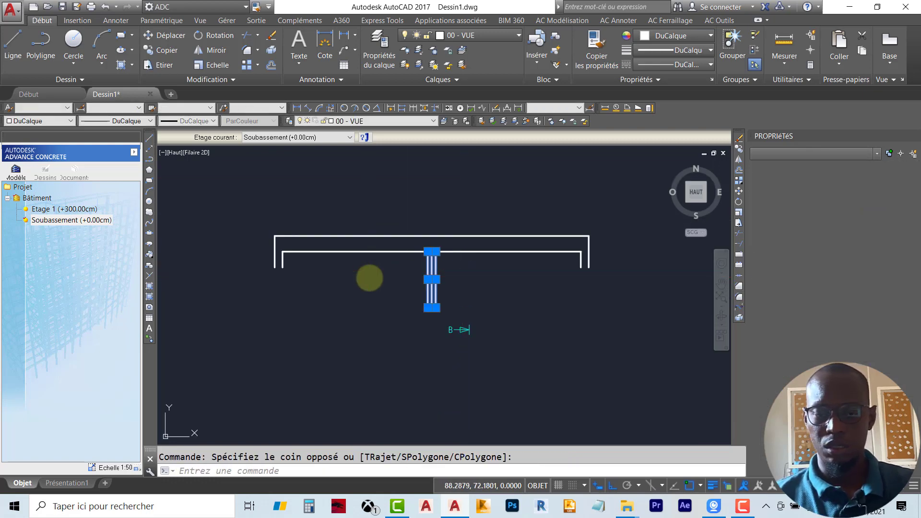
pyautogui.press('Delete')
# Step: Copy the left support's short inner vertical to both underside ends at the central support to form its faces
pyautogui.scroll(4, 261, 264)
pyautogui.click(309, 257)
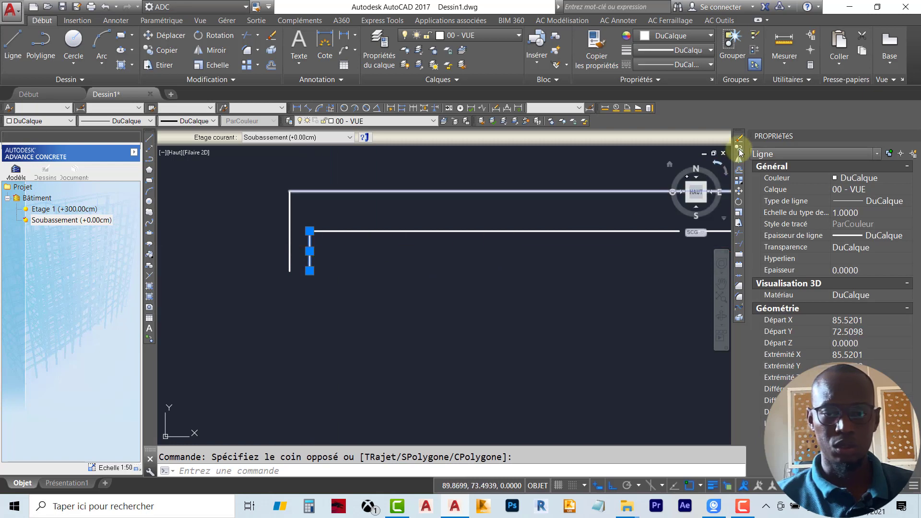
pyautogui.click(739, 150)
pyautogui.click(310, 231)
pyautogui.moveTo(610, 237); pyautogui.dragTo(284, 262, button='middle')
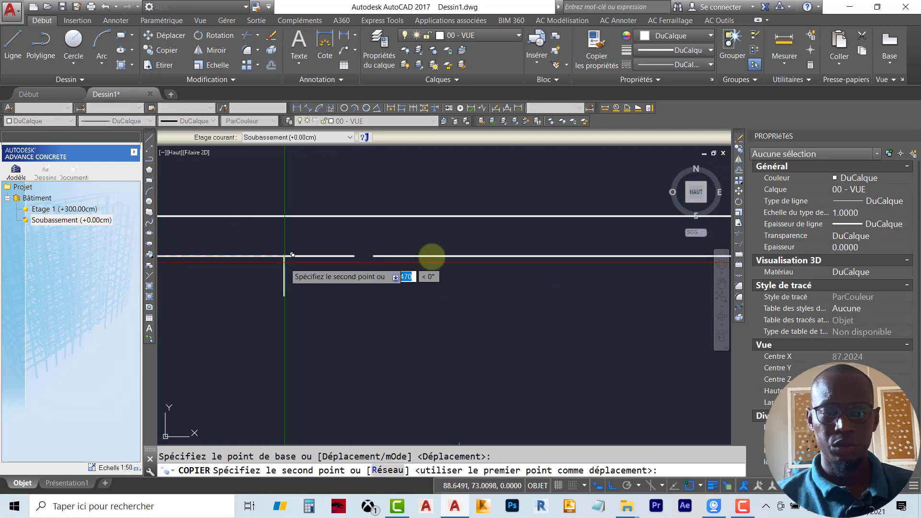
pyautogui.click(353, 255)
pyautogui.click(374, 255)
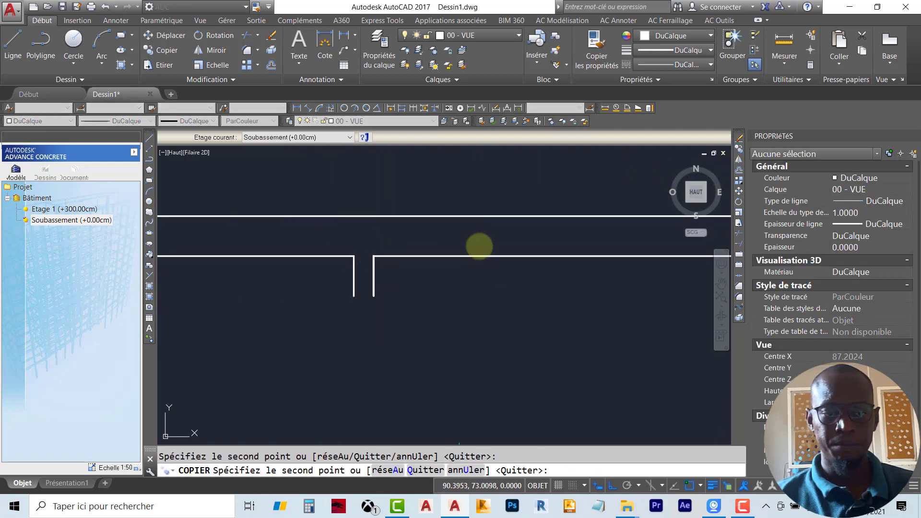
pyautogui.press('Escape')
pyautogui.scroll(-3, 479, 246)
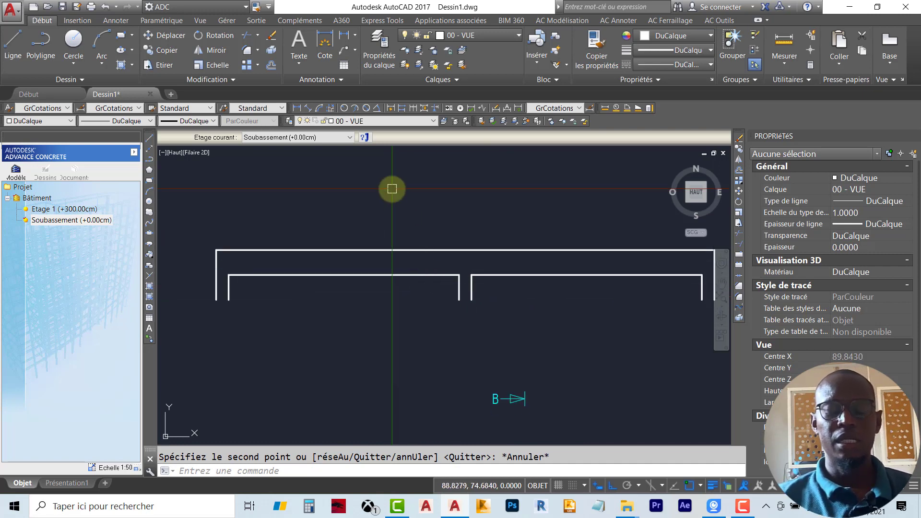
pyautogui.scroll(-2, 415, 271)
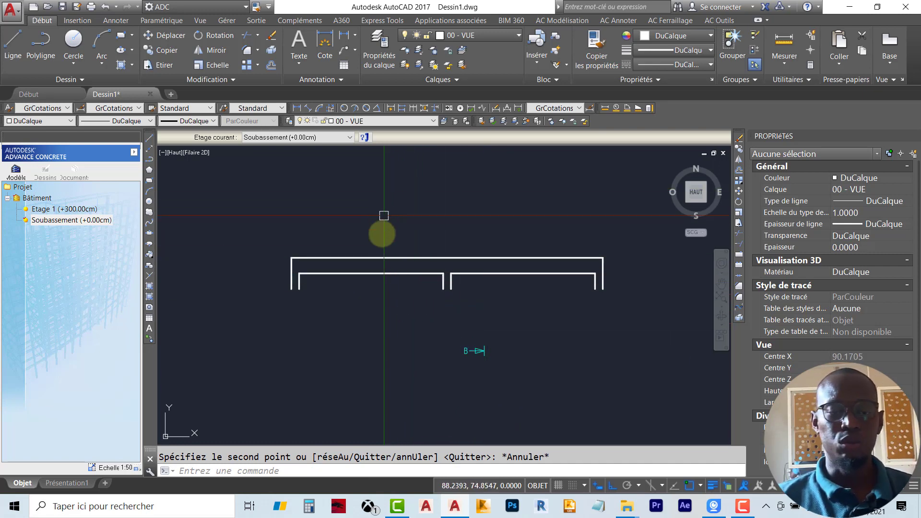
pyautogui.moveTo(381, 325); pyautogui.dragTo(386, 294, button='middle')
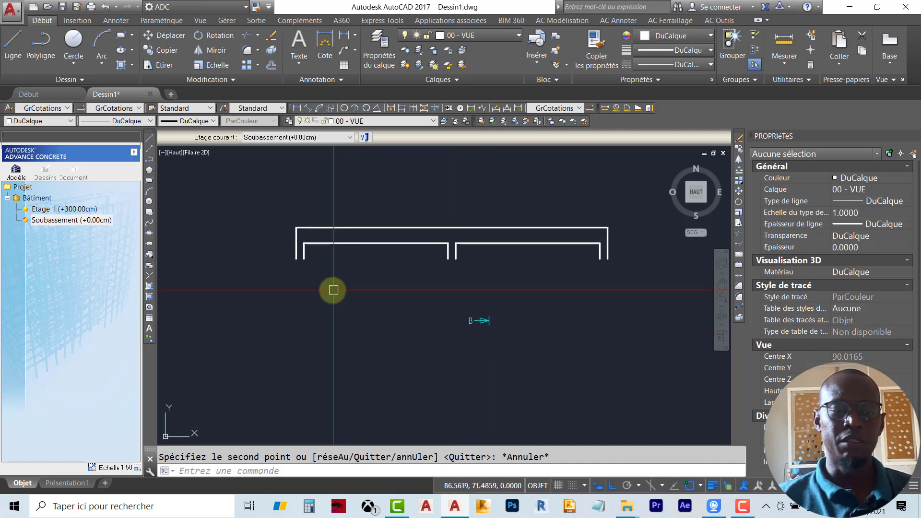
pyautogui.scroll(2, 334, 289)
pyautogui.scroll(-2, 354, 279)
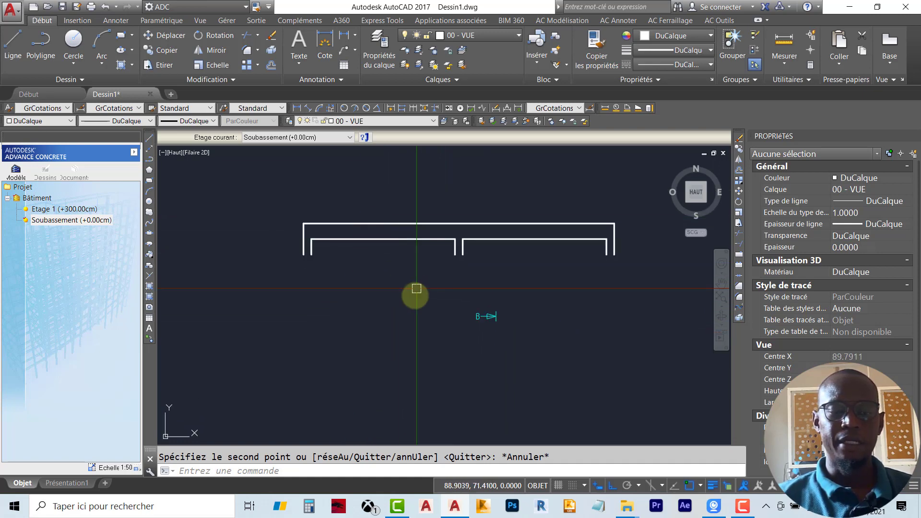
# Step: Delete the two section marks standing well to the left and right of the beam elevation
pyautogui.scroll(-2, 476, 288)
pyautogui.scroll(4, 279, 249)
pyautogui.click(298, 318)
pyautogui.click(204, 235)
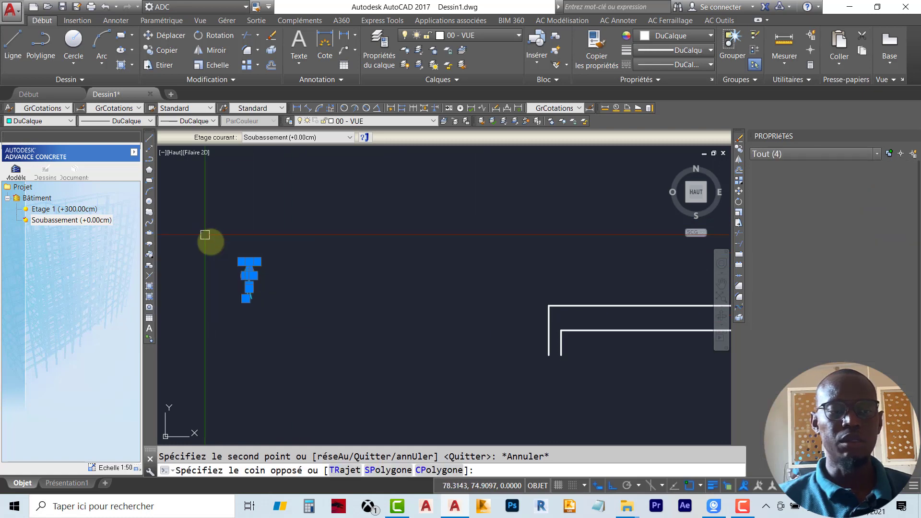
pyautogui.scroll(-4, 232, 248)
pyautogui.press('Delete')
pyautogui.moveTo(564, 308); pyautogui.dragTo(396, 303, button='middle')
pyautogui.click(606, 312)
pyautogui.click(499, 231)
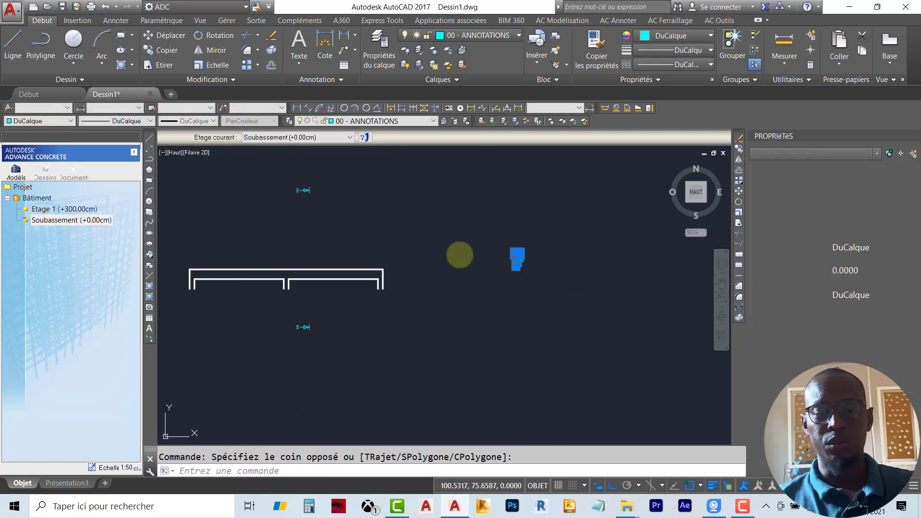
pyautogui.press('Delete')
# Step: Move the upper B section mark, with Ortho off, to just above the middle of the beam's left span
pyautogui.moveTo(336, 253); pyautogui.dragTo(442, 271, button='middle')
pyautogui.click(447, 244)
pyautogui.click(377, 182)
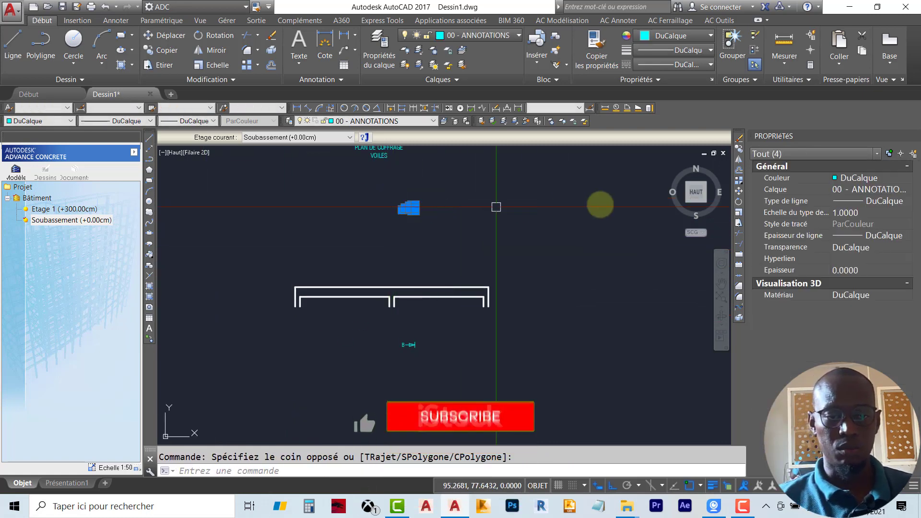
pyautogui.click(739, 191)
pyautogui.click(412, 208)
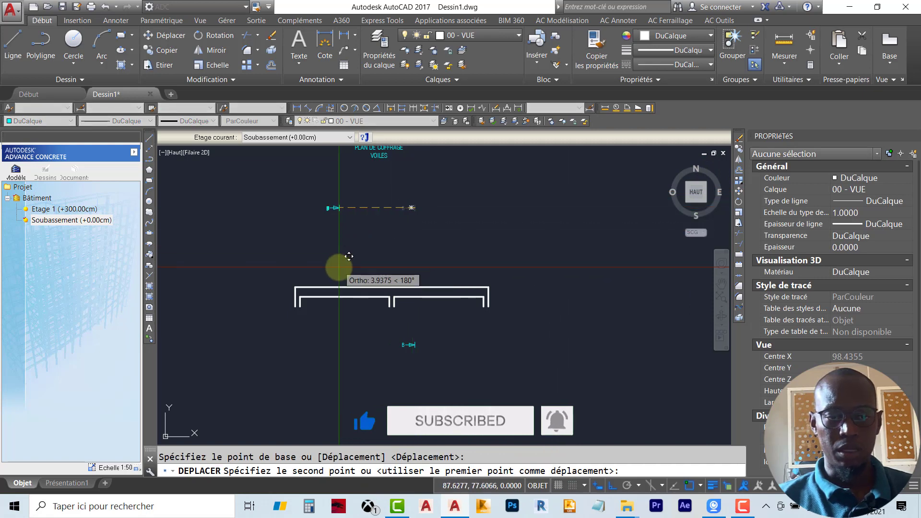
pyautogui.press('F8')
pyautogui.scroll(4, 358, 271)
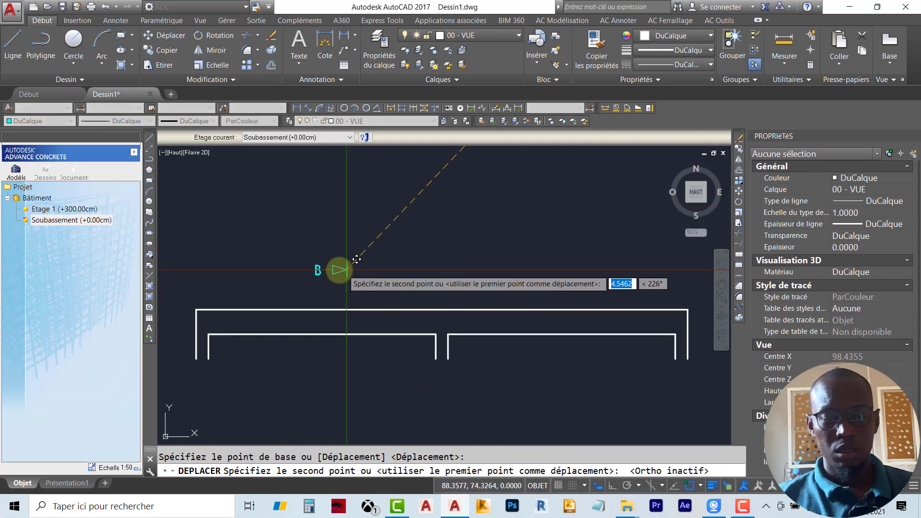
pyautogui.scroll(-4, 421, 251)
pyautogui.press('Escape')
# Step: Delete the remaining B section mark below the central support
pyautogui.scroll(2, 438, 304)
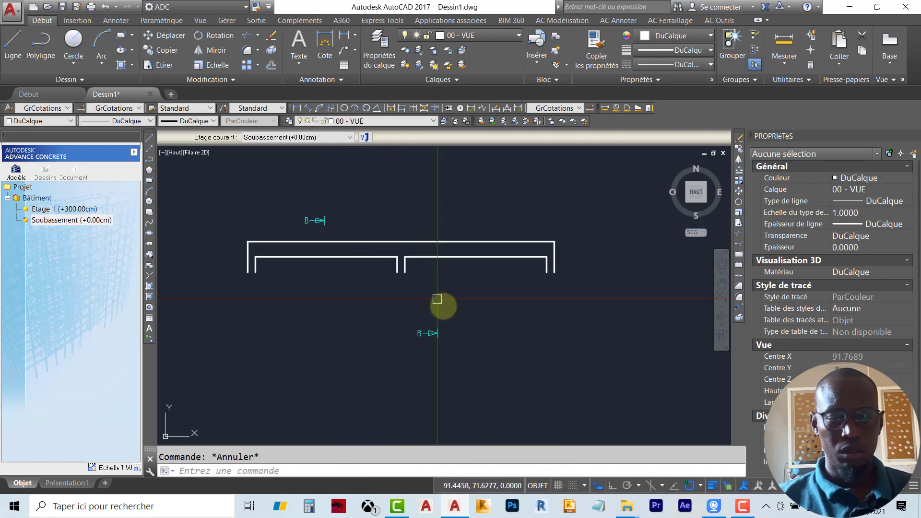
pyautogui.click(438, 304)
pyautogui.click(412, 315)
pyautogui.press('Delete')
# Step: Copy the B section mark above the left span to a point directly beneath it, below the beam
pyautogui.scroll(4, 306, 221)
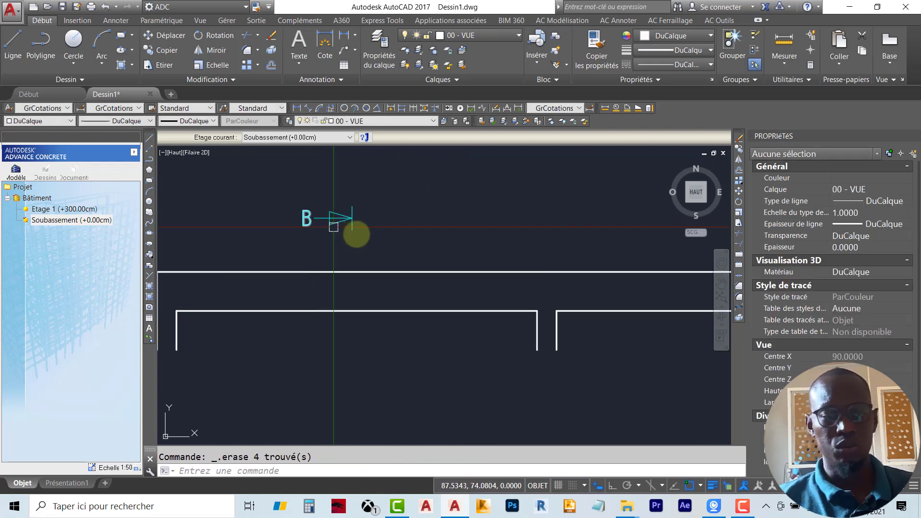
pyautogui.click(383, 243)
pyautogui.click(268, 180)
pyautogui.scroll(-2, 341, 178)
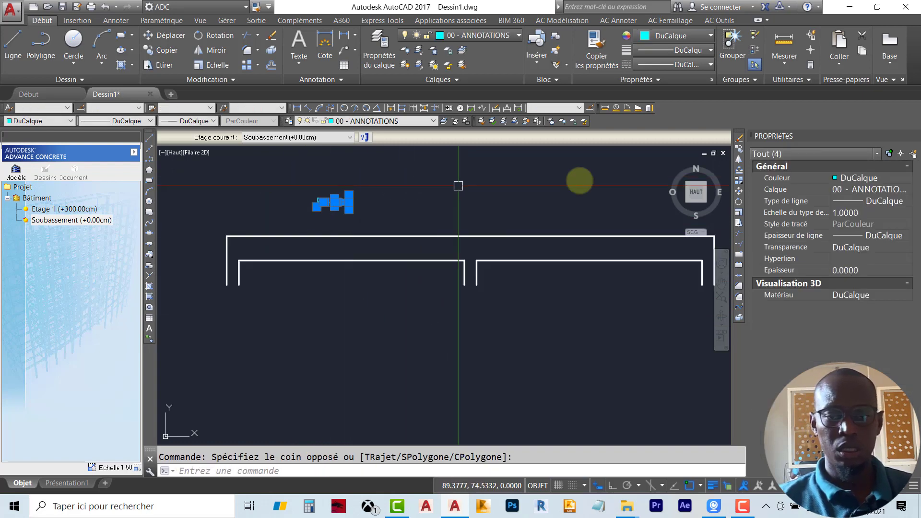
pyautogui.click(739, 149)
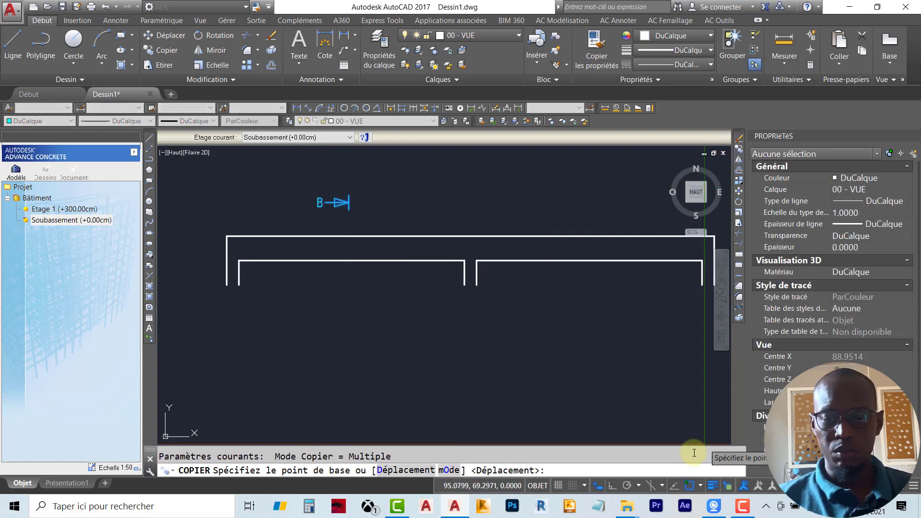
pyautogui.click(318, 287)
pyautogui.press('Escape')
# Step: Copy the upper and lower B section marks of the left span across to the right span
pyautogui.click(374, 328)
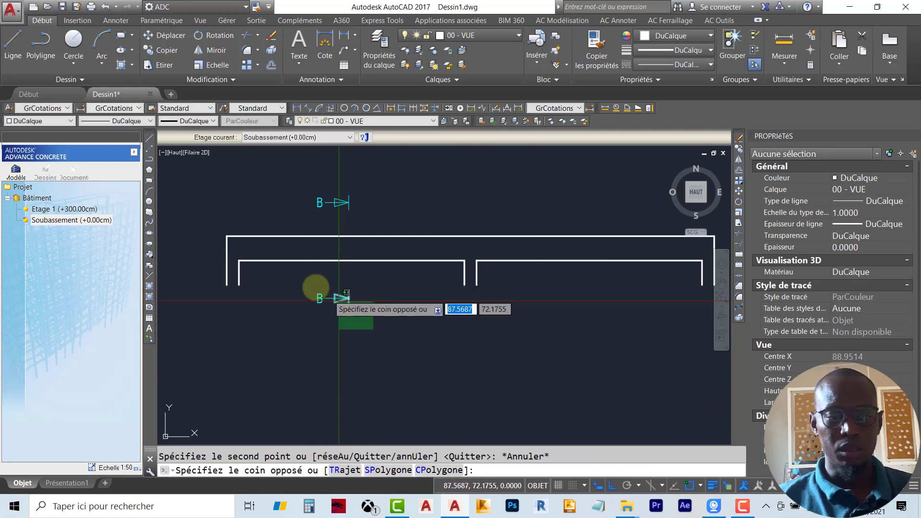
pyautogui.click(292, 276)
pyautogui.click(379, 219)
pyautogui.click(288, 176)
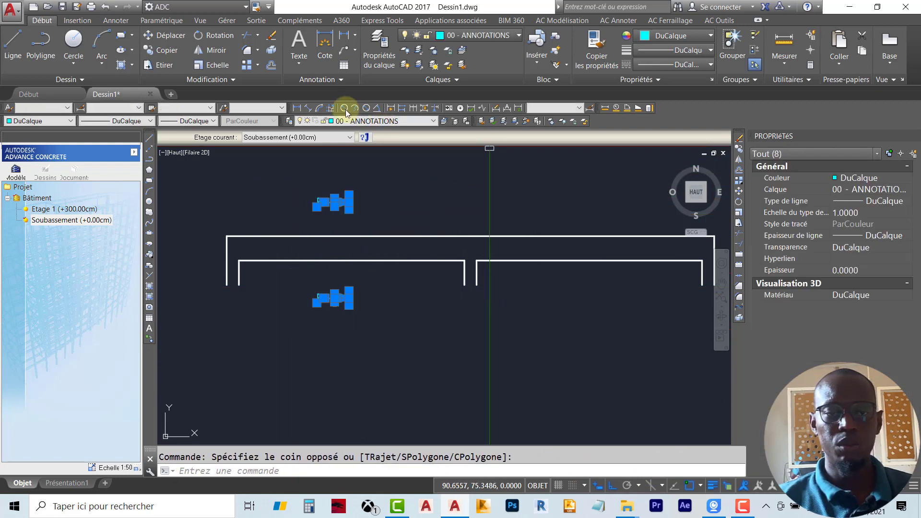
pyautogui.click(739, 149)
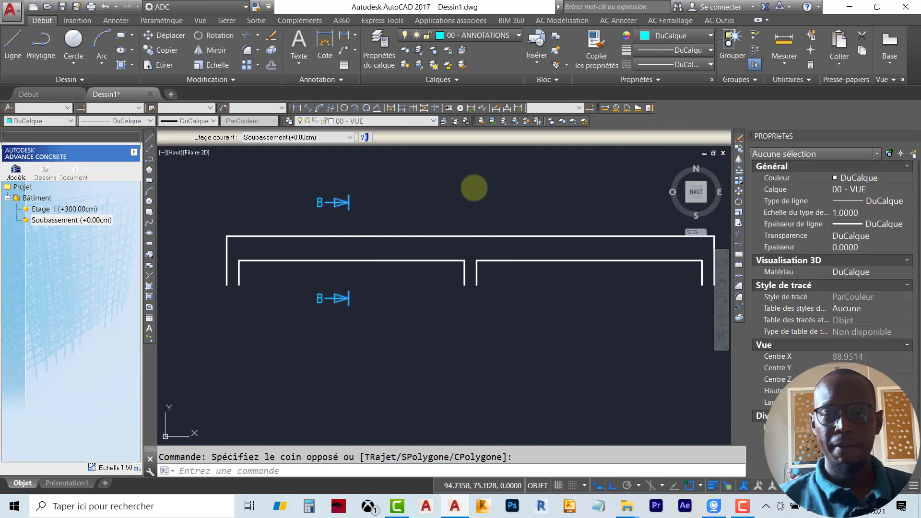
pyautogui.click(437, 188)
pyautogui.moveTo(590, 189); pyautogui.dragTo(468, 202, button='middle')
pyautogui.click(561, 188)
pyautogui.press('Escape')
# Step: Change the letter of both left-span section marks to A
pyautogui.moveTo(366, 260); pyautogui.dragTo(452, 270, button='middle')
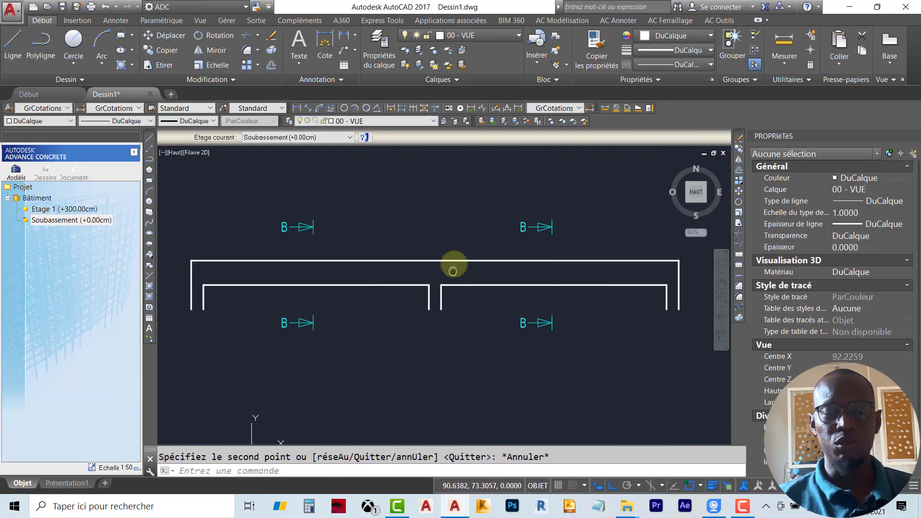
pyautogui.click(277, 225)
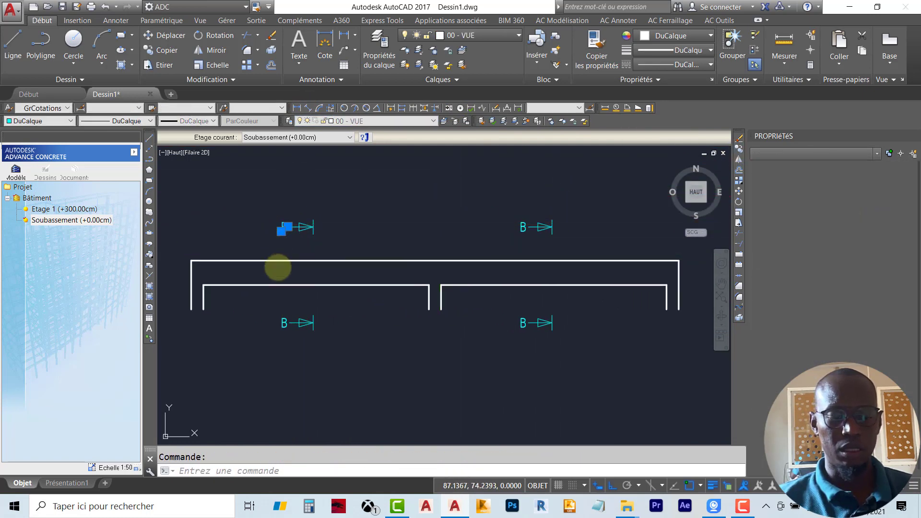
pyautogui.write('A')
pyautogui.press('Return')
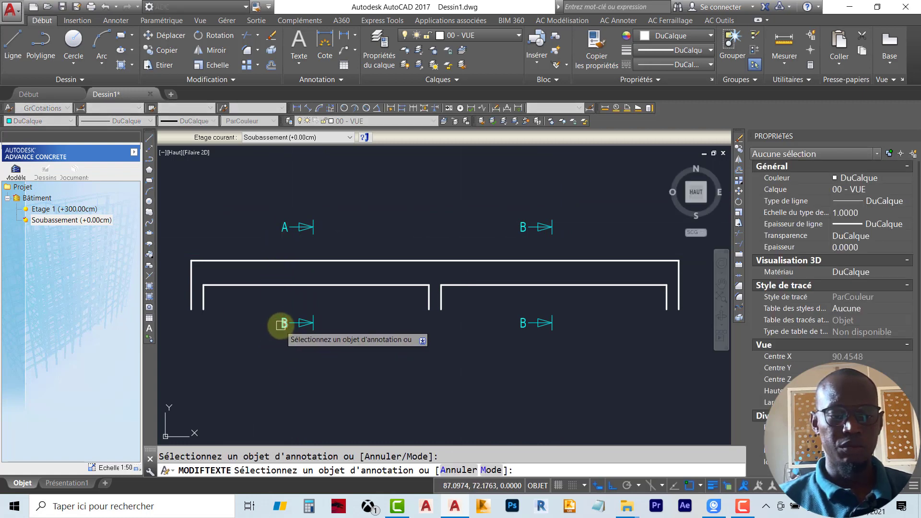
pyautogui.click(284, 323)
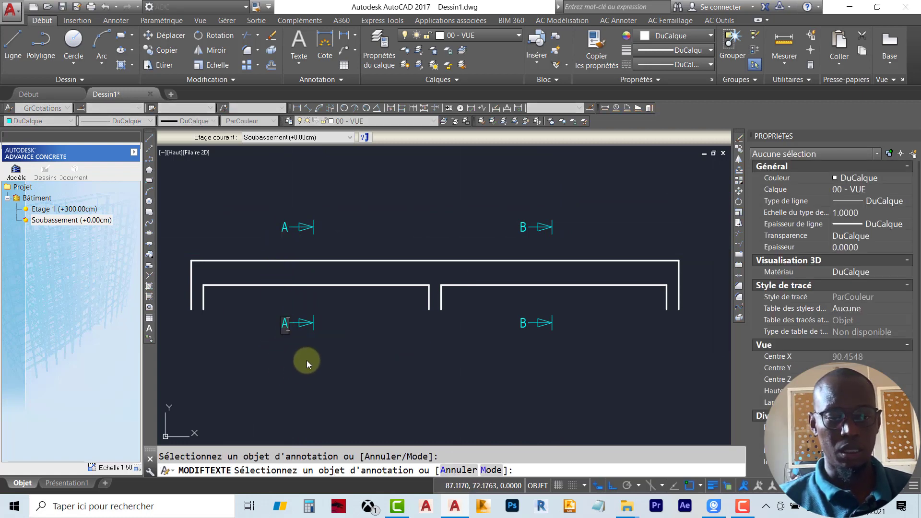
pyautogui.write('A')
pyautogui.press('Return')
pyautogui.press('Escape')
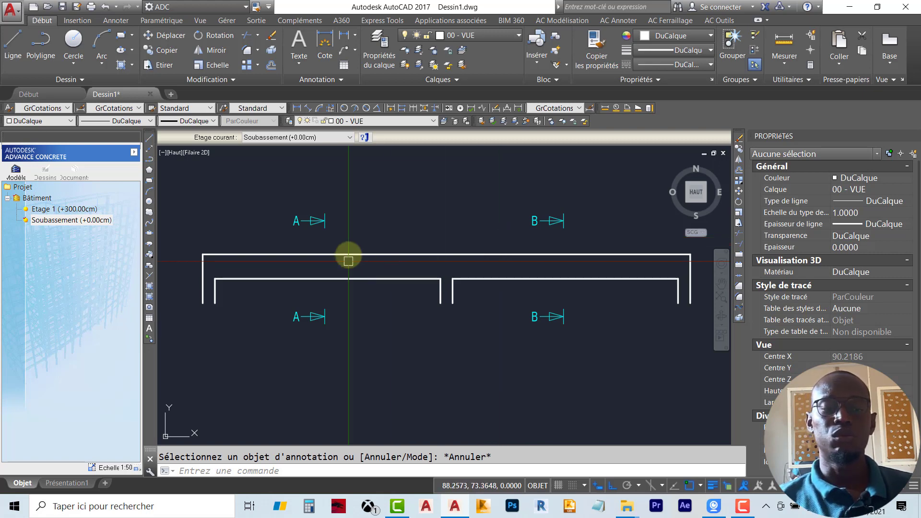
pyautogui.moveTo(346, 258); pyautogui.dragTo(353, 240, button='middle')
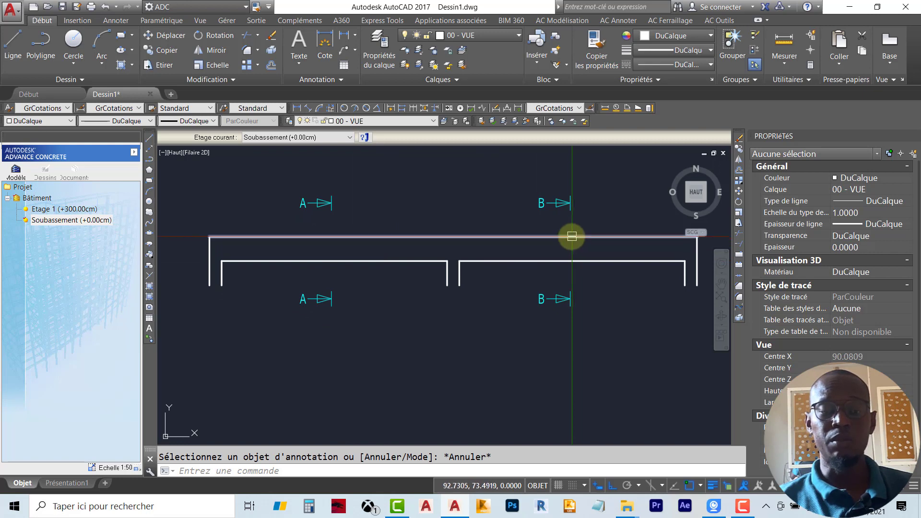
pyautogui.moveTo(499, 236); pyautogui.dragTo(469, 248, button='middle')
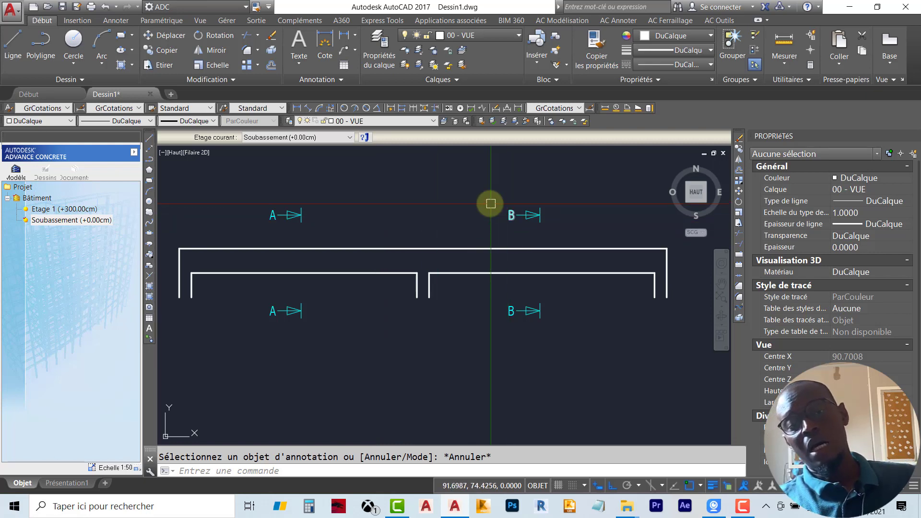
pyautogui.moveTo(454, 230); pyautogui.dragTo(471, 229, button='middle')
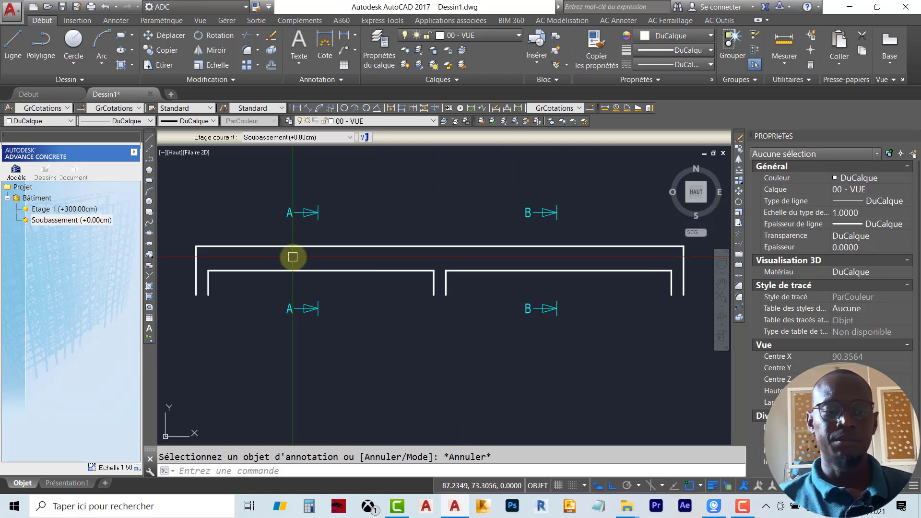
pyautogui.moveTo(325, 300); pyautogui.dragTo(339, 290, button='middle')
pyautogui.write('l')
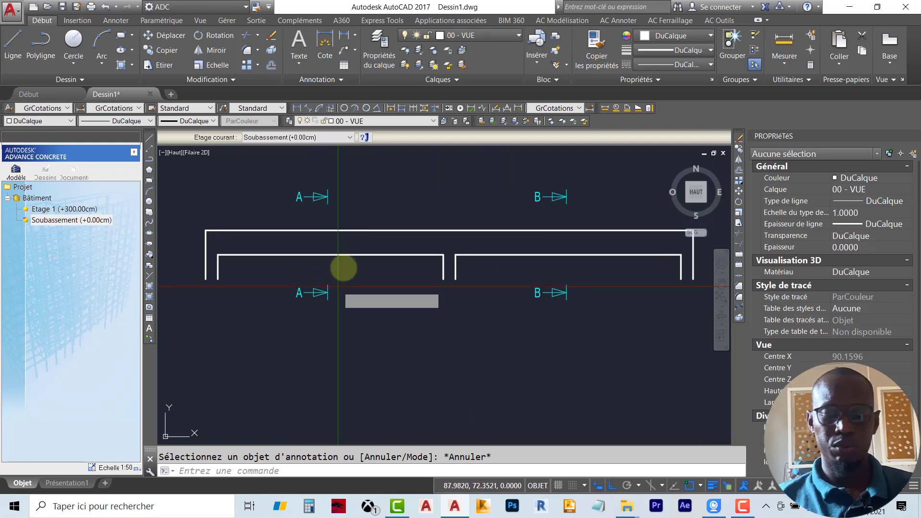
pyautogui.press('Return')
pyautogui.click(335, 176)
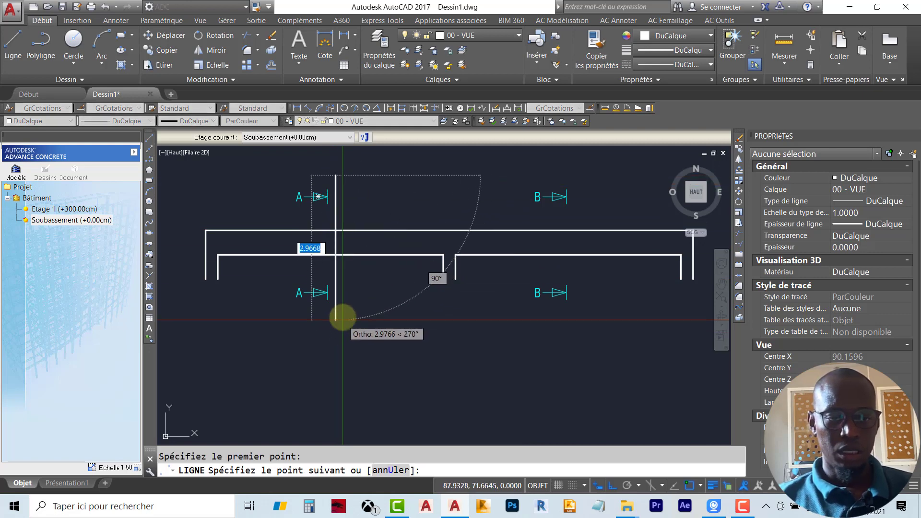
pyautogui.click(341, 320)
pyautogui.press('Escape')
pyautogui.click(350, 284)
pyautogui.click(315, 272)
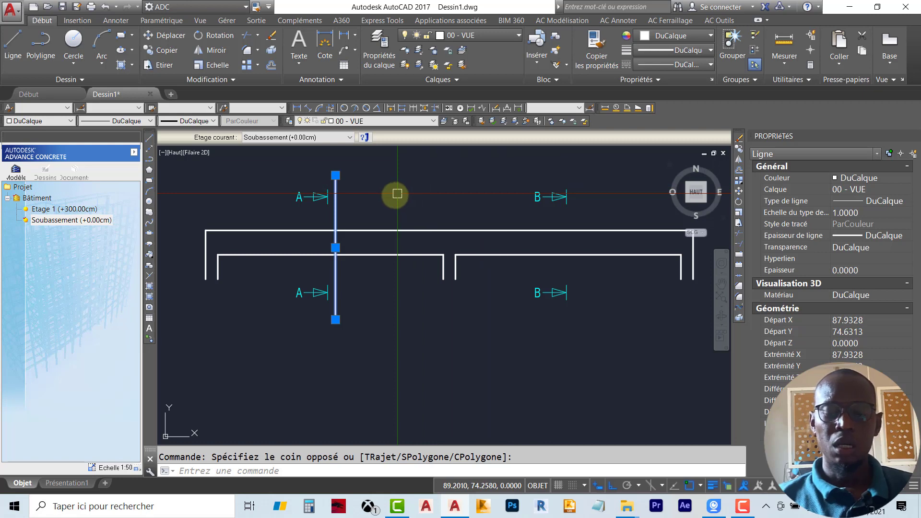
pyautogui.press('Delete')
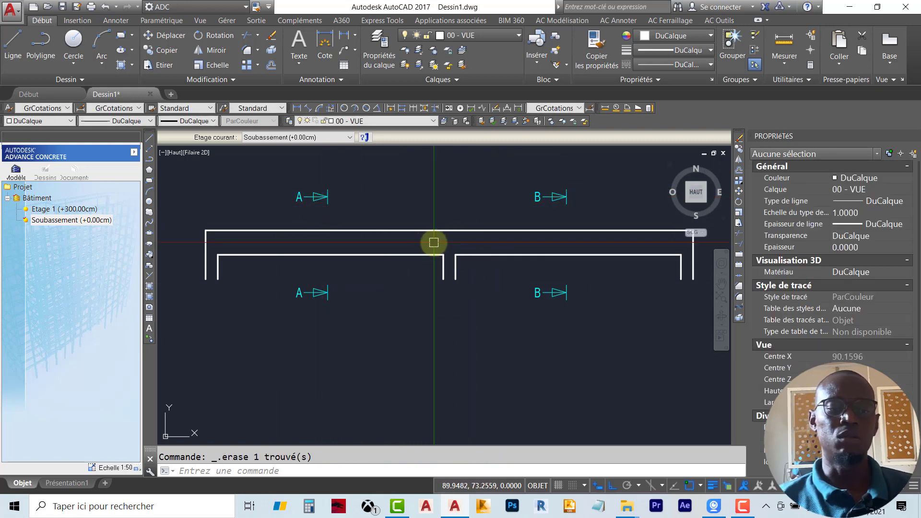
# Step: Draw a rectangle 0.25 long and 0.5 wide beneath the lower A section mark as the beam cross-section
pyautogui.moveTo(378, 285); pyautogui.dragTo(397, 236, button='middle')
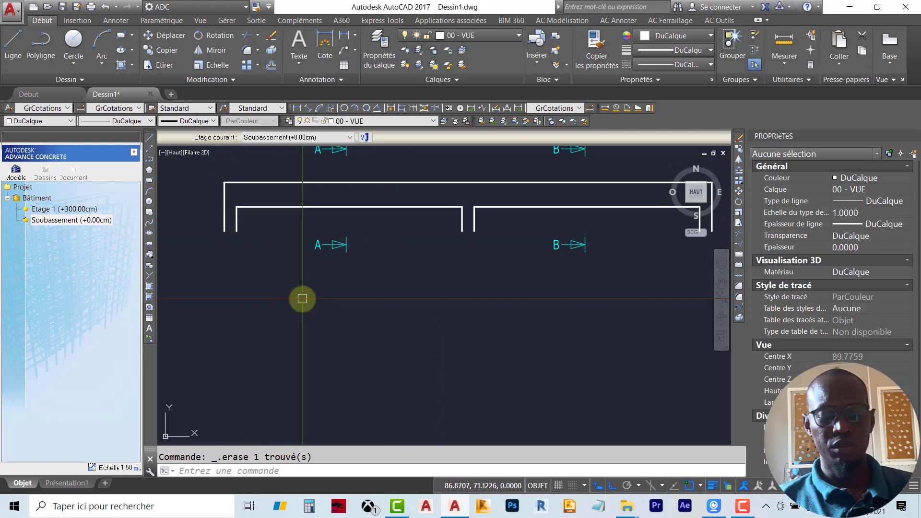
pyautogui.press('Return')
pyautogui.click(318, 273)
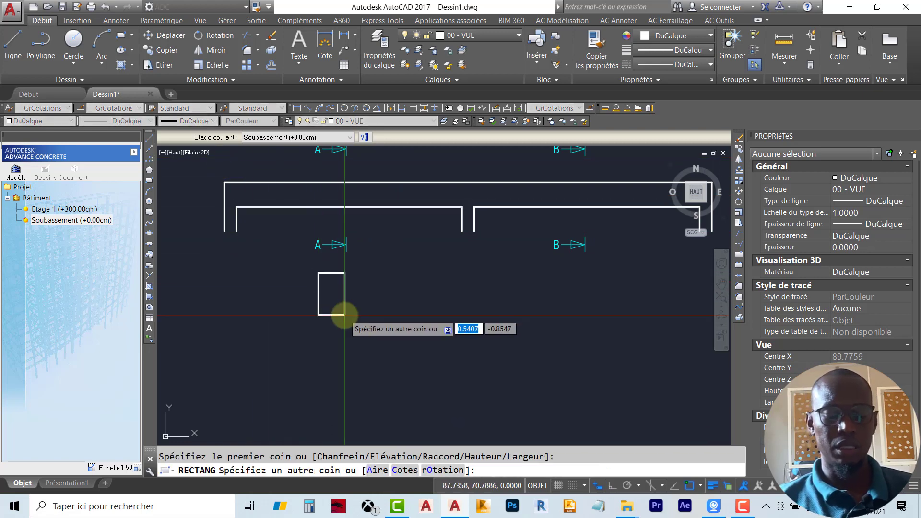
pyautogui.press('Return')
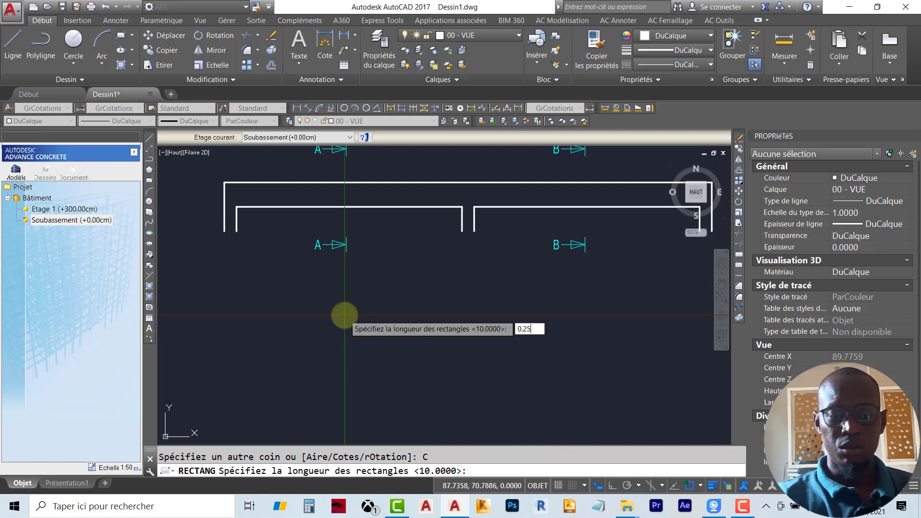
pyautogui.press('Return')
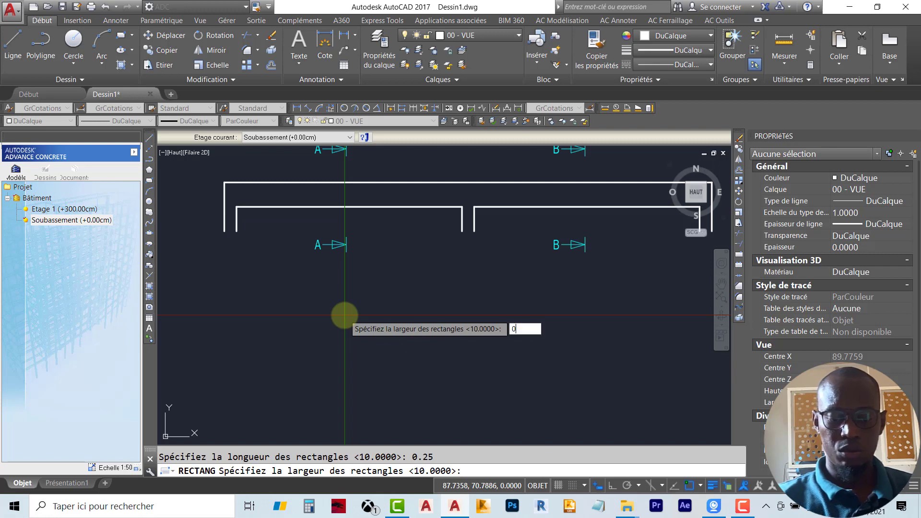
pyautogui.press('Return')
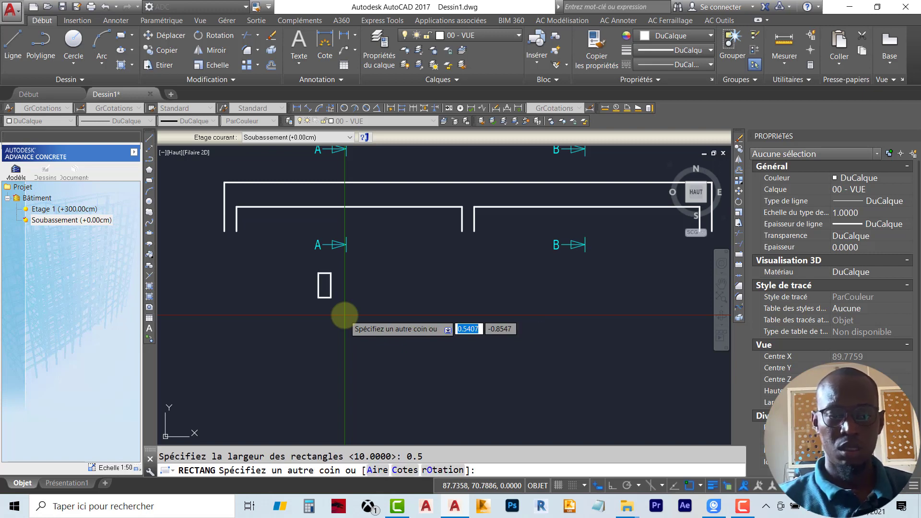
pyautogui.click(398, 330)
pyautogui.press('Escape')
# Step: Move the cross-section rectangle a little to the right, past the A section mark, and about 0.58 units down
pyautogui.click(371, 318)
pyautogui.click(318, 262)
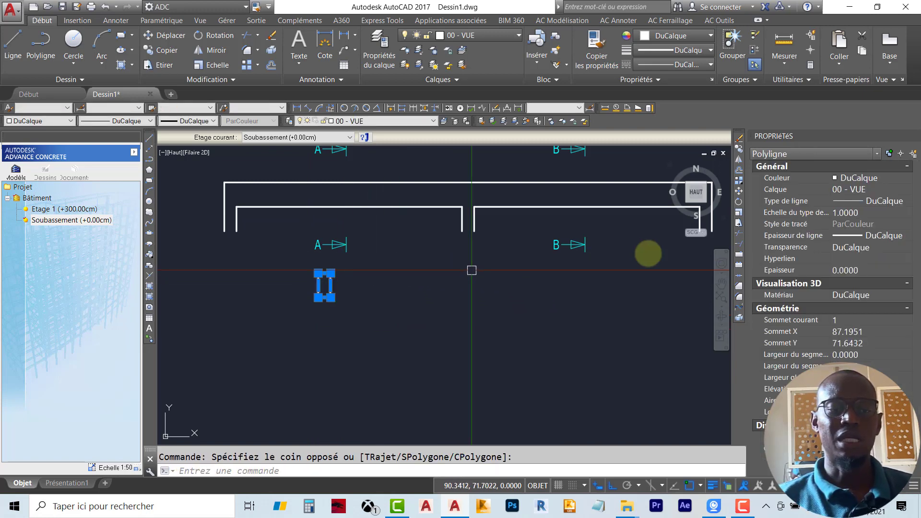
pyautogui.click(739, 188)
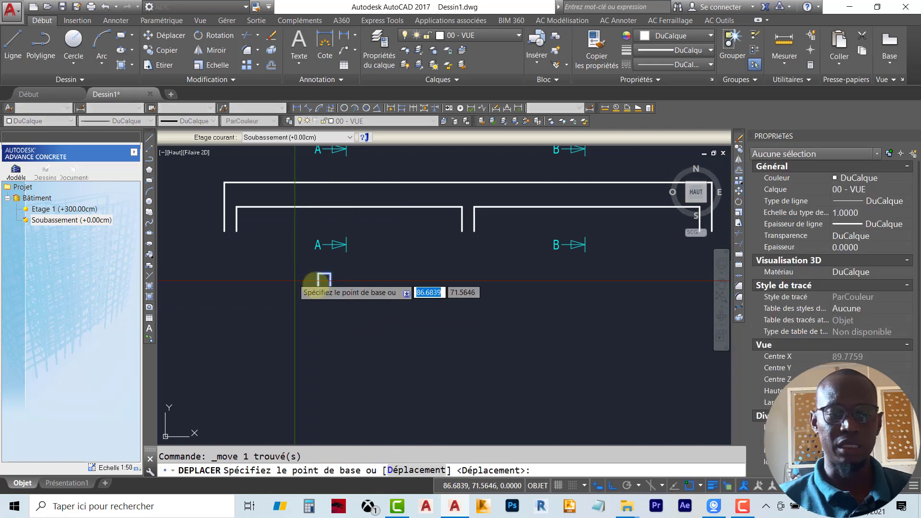
pyautogui.click(331, 285)
pyautogui.click(368, 286)
pyautogui.press('Escape')
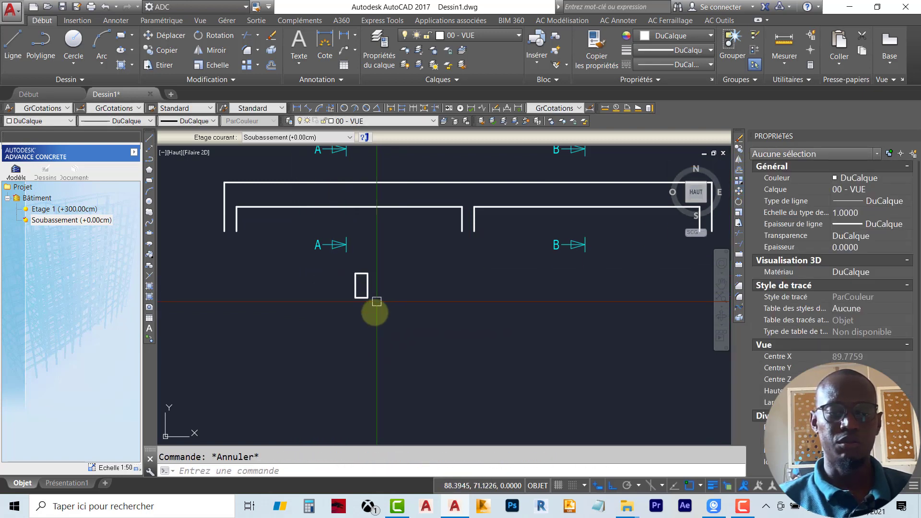
pyautogui.click(375, 313)
pyautogui.click(346, 265)
pyautogui.click(739, 191)
pyautogui.click(438, 318)
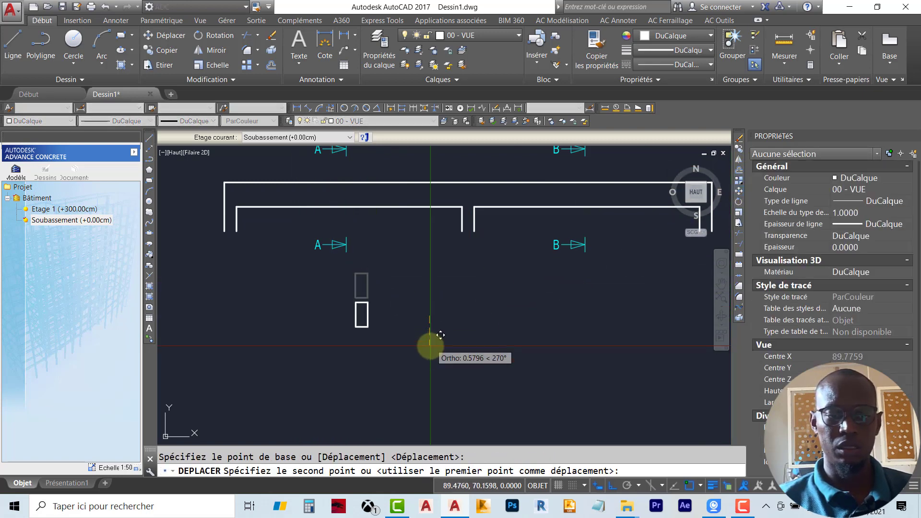
pyautogui.click(431, 347)
# Step: Copy the cross-section rectangle about 4.88 units horizontally to the right, beneath the B section mark
pyautogui.click(376, 331)
pyautogui.click(347, 296)
pyautogui.click(739, 149)
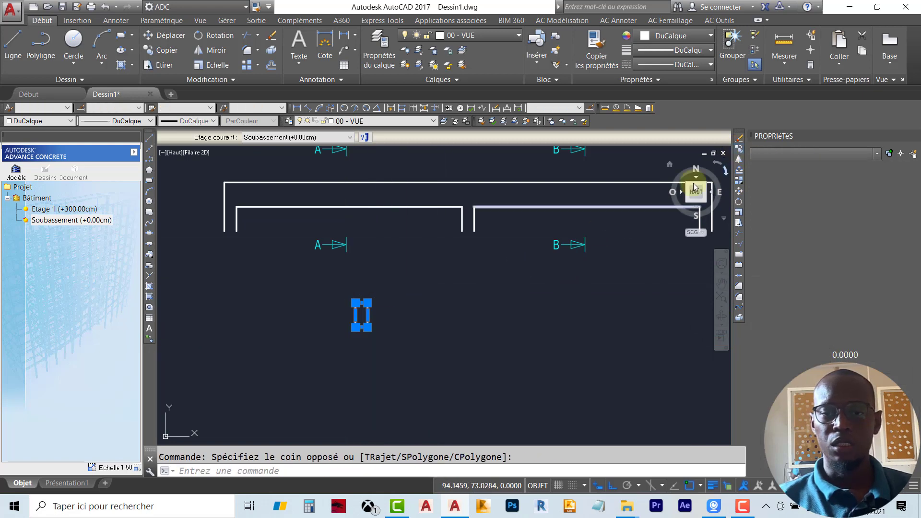
pyautogui.click(339, 347)
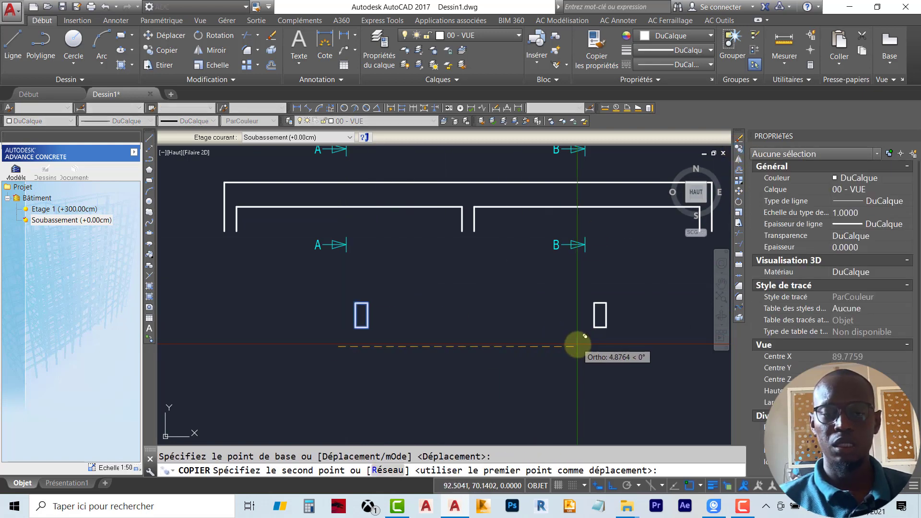
pyautogui.click(577, 338)
pyautogui.press('Escape')
pyautogui.scroll(-2, 432, 283)
pyautogui.moveTo(441, 281); pyautogui.dragTo(404, 286, button='middle')
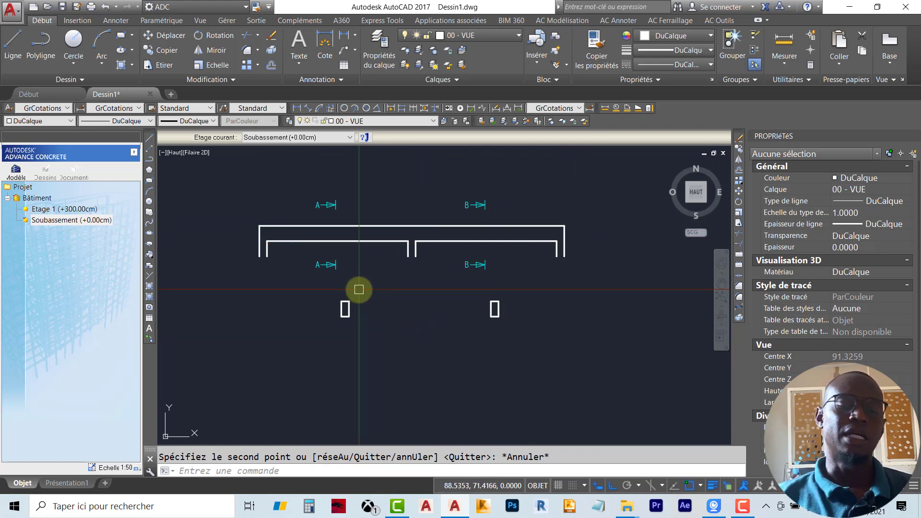
# Step: Change the title text above the beam to "PLAN DE COFFRAGE" with "ELEVATION" on the second line
pyautogui.moveTo(339, 308)
pyautogui.mouseDown(button='middle')
pyautogui.moveTo(363, 298)
pyautogui.moveTo(378, 308)
pyautogui.moveTo(382, 354)
pyautogui.mouseUp(button='middle')
pyautogui.scroll(2, 368, 314)
pyautogui.scroll(2, 387, 291)
pyautogui.scroll(-4, 388, 296)
pyautogui.scroll(-2, 382, 353)
pyautogui.click(403, 187)
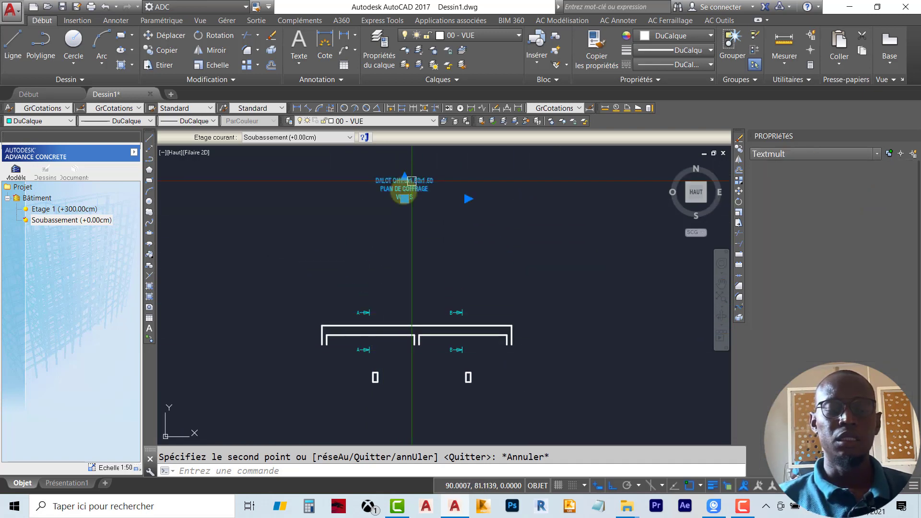
pyautogui.click(404, 204)
pyautogui.click(406, 190)
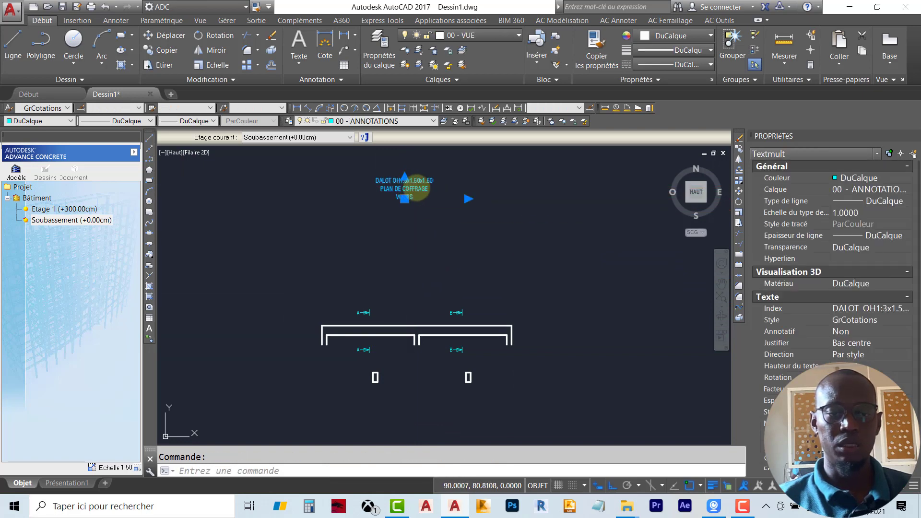
pyautogui.doubleClick(428, 188)
pyautogui.write('PL')
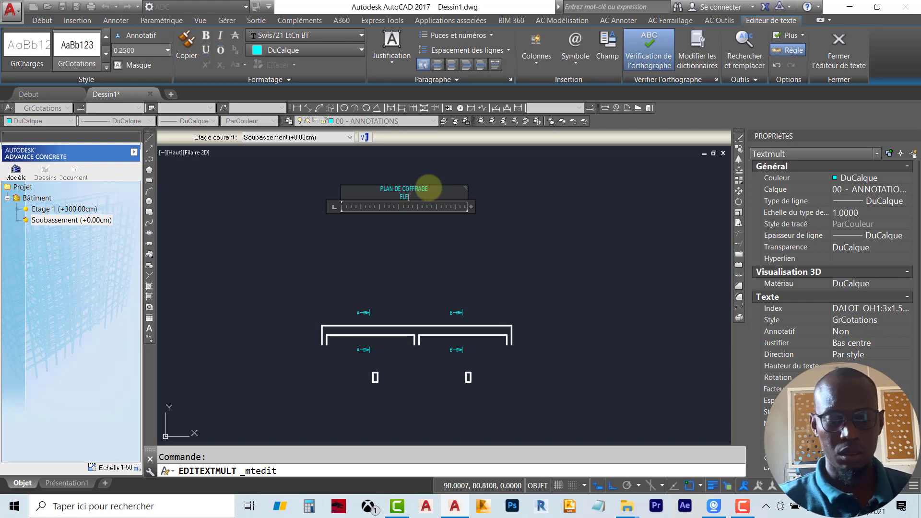
pyautogui.click(425, 239)
pyautogui.press('Escape')
# Step: Move the elevation title straight down to just above the beam and its section marks
pyautogui.click(430, 237)
pyautogui.click(381, 172)
pyautogui.click(404, 199)
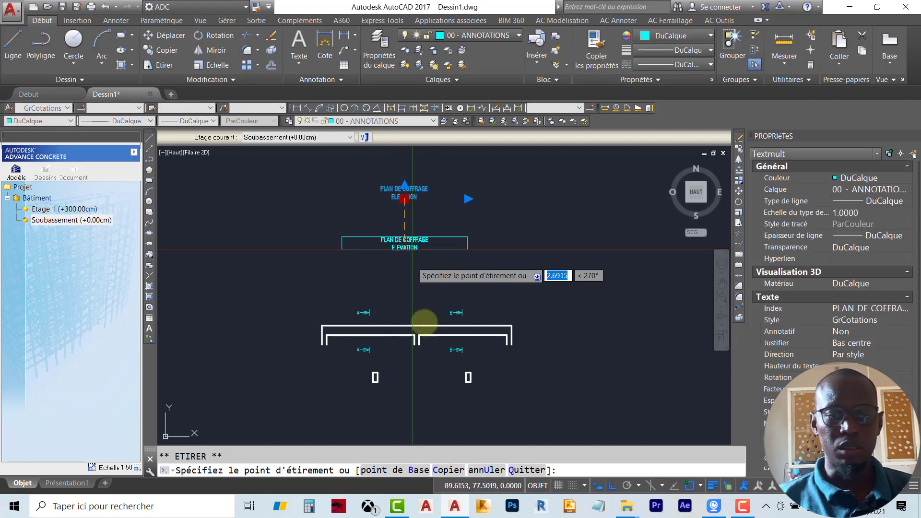
pyautogui.scroll(5, 424, 319)
pyautogui.click(417, 298)
pyautogui.scroll(-4, 417, 298)
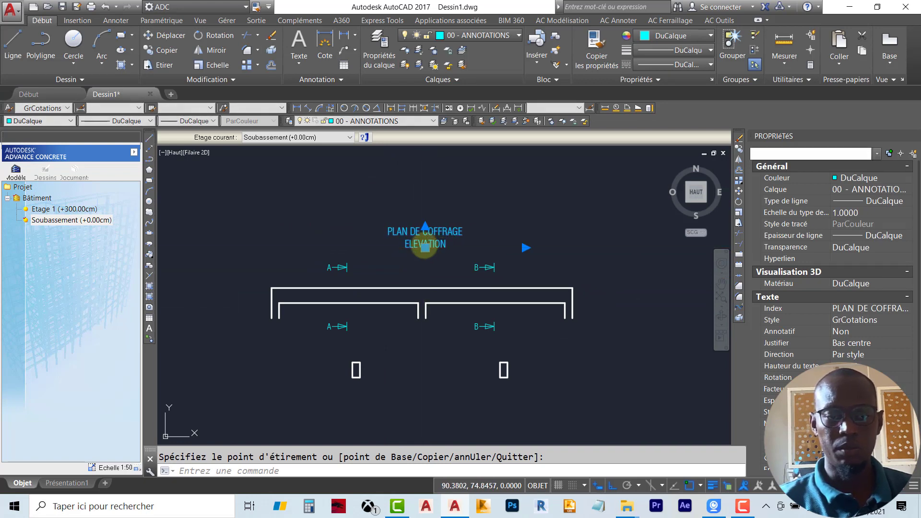
pyautogui.press('Escape')
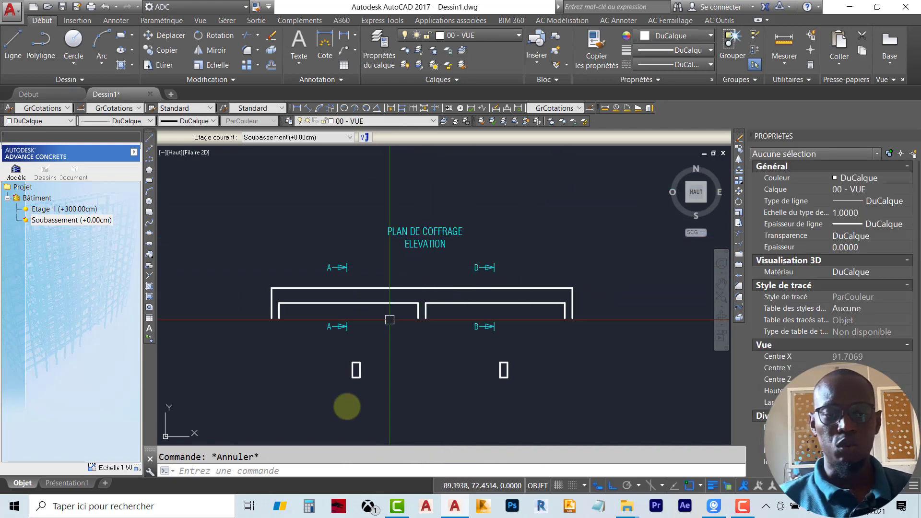
# Step: Copy the elevation title straight down to below the two cross-section rectangles
pyautogui.moveTo(346, 405); pyautogui.dragTo(355, 342, button='middle')
pyautogui.click(422, 192)
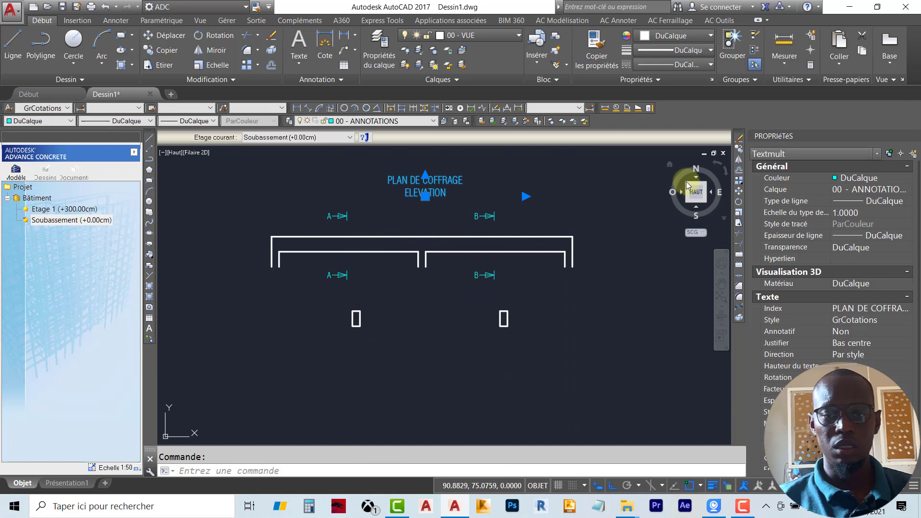
pyautogui.click(739, 149)
pyautogui.click(426, 197)
pyautogui.click(427, 371)
pyautogui.press('Escape')
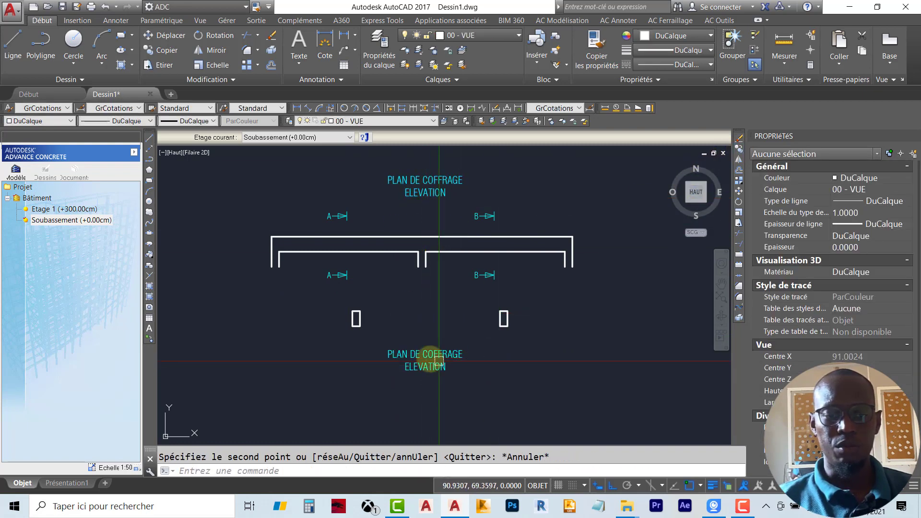
# Step: Nudge the copied title left and slightly up until it is centred under the left cross-section rectangle
pyautogui.click(422, 356)
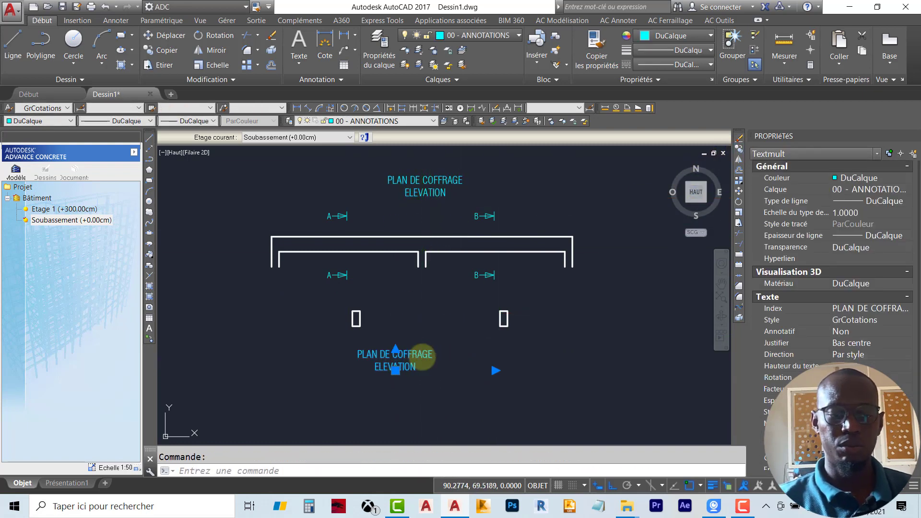
pyautogui.hotkey('ctrl', 'Left')
pyautogui.hotkey('ctrl', 'Left')
pyautogui.hotkey('ctrl', 'Left')
pyautogui.hotkey('ctrl', 'Left')
pyautogui.hotkey('ctrl', 'Left')
pyautogui.hotkey('ctrl', 'Left')
pyautogui.hotkey('ctrl', 'Left')
pyautogui.hotkey('ctrl', 'Left')
pyautogui.hotkey('ctrl', 'Left')
pyautogui.hotkey('ctrl', 'Left')
pyautogui.hotkey('ctrl', 'Left')
pyautogui.hotkey('ctrl', 'Left')
pyautogui.hotkey('ctrl', 'Left')
pyautogui.hotkey('ctrl', 'Left')
pyautogui.hotkey('ctrl', 'Left')
pyautogui.hotkey('ctrl', 'Left')
pyautogui.hotkey('ctrl', 'Left')
pyautogui.hotkey('ctrl', 'Left')
pyautogui.hotkey('ctrl', 'Up')
pyautogui.hotkey('ctrl', 'Up')
pyautogui.hotkey('ctrl', 'Up')
pyautogui.hotkey('ctrl', 'Up')
pyautogui.hotkey('ctrl', 'Up')
pyautogui.hotkey('ctrl', 'Up')
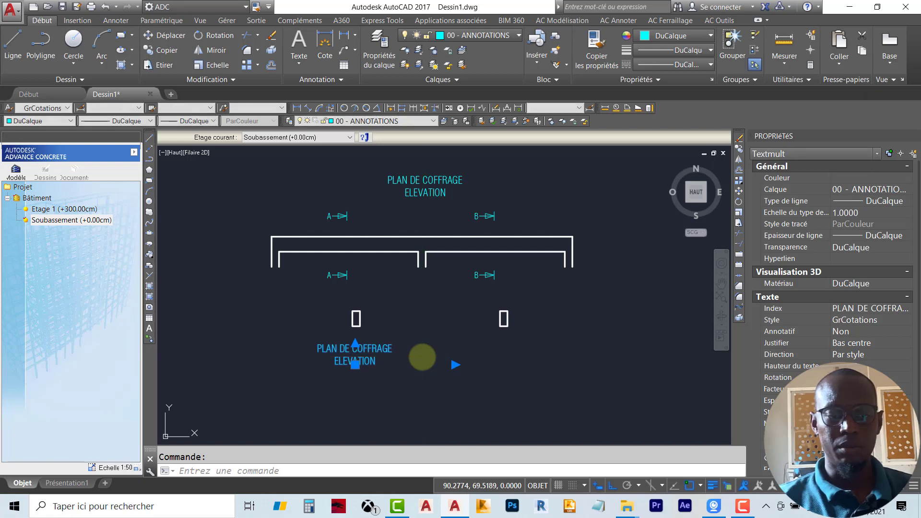
pyautogui.press('Escape')
# Step: Change the text of the title under the left cross-section to "COUPE AA"
pyautogui.click(384, 348)
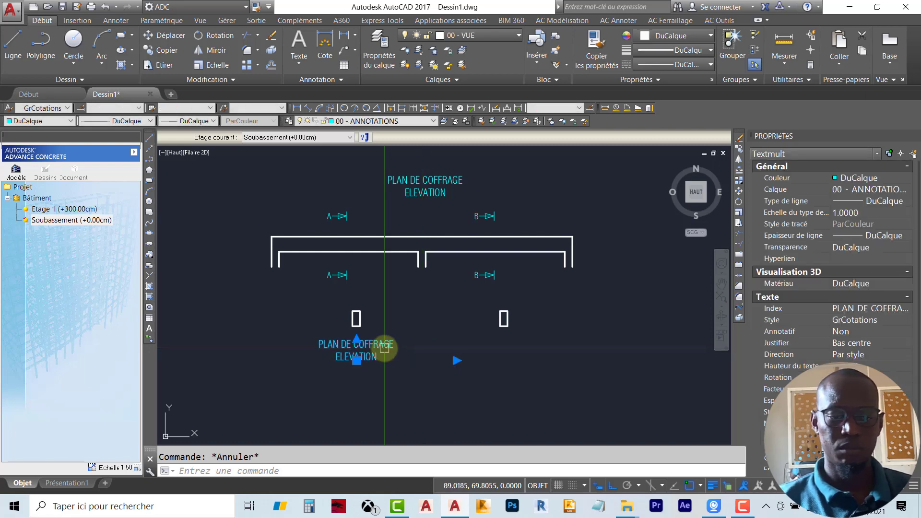
pyautogui.doubleClick(384, 348)
pyautogui.write('COUPE AA')
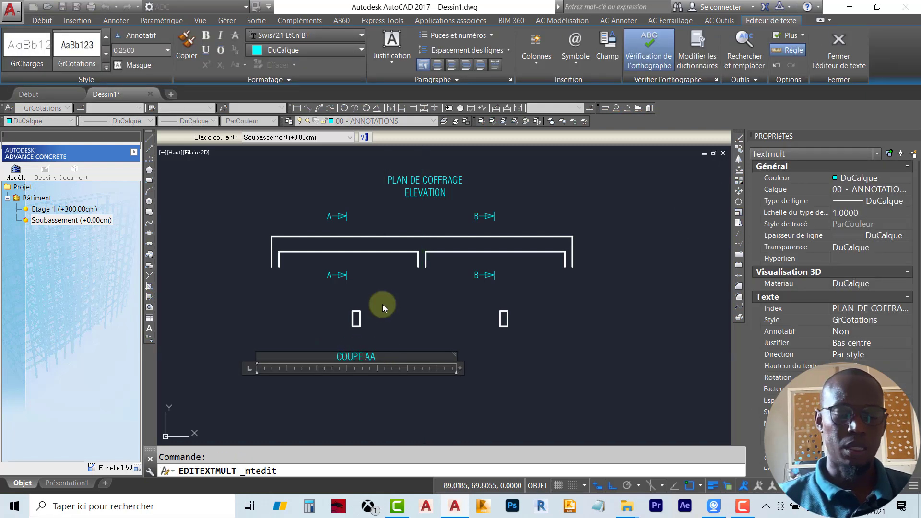
pyautogui.click(382, 304)
pyautogui.press('Escape')
# Step: Copy the COUPE AA title horizontally to the matching position under the right cross-section rectangle
pyautogui.click(420, 375)
pyautogui.click(360, 339)
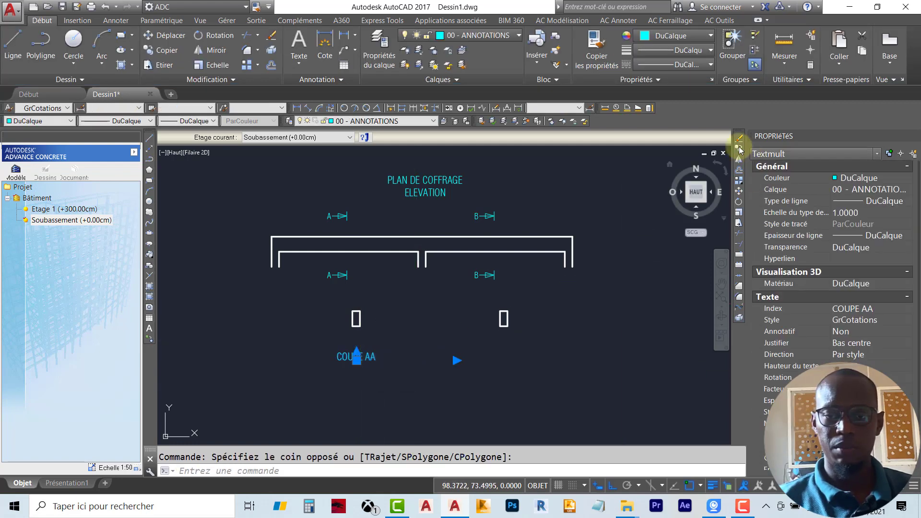
pyautogui.click(739, 149)
pyautogui.click(356, 312)
pyautogui.scroll(5, 523, 298)
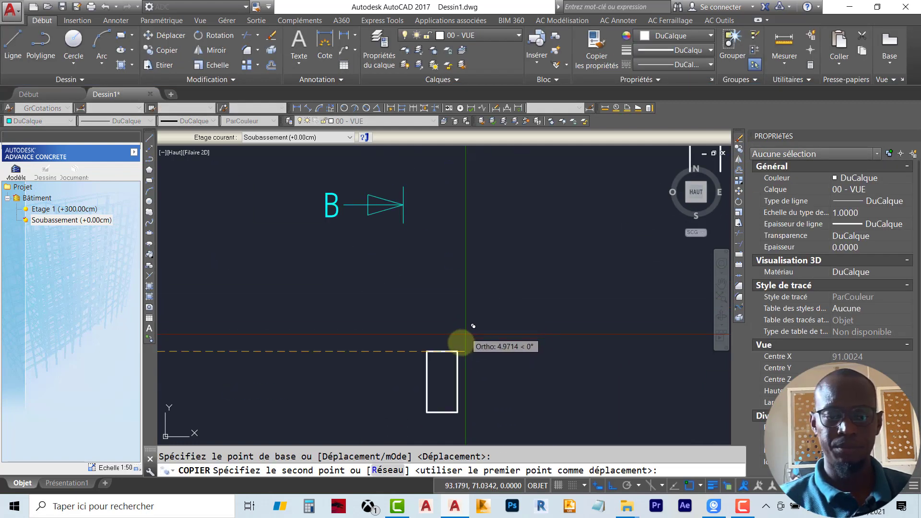
pyautogui.click(473, 327)
pyautogui.press('Escape')
# Step: Change the text of the title under the right cross-section to "COUPE BB"
pyautogui.scroll(-5, 483, 364)
pyautogui.scroll(5, 506, 282)
pyautogui.click(498, 303)
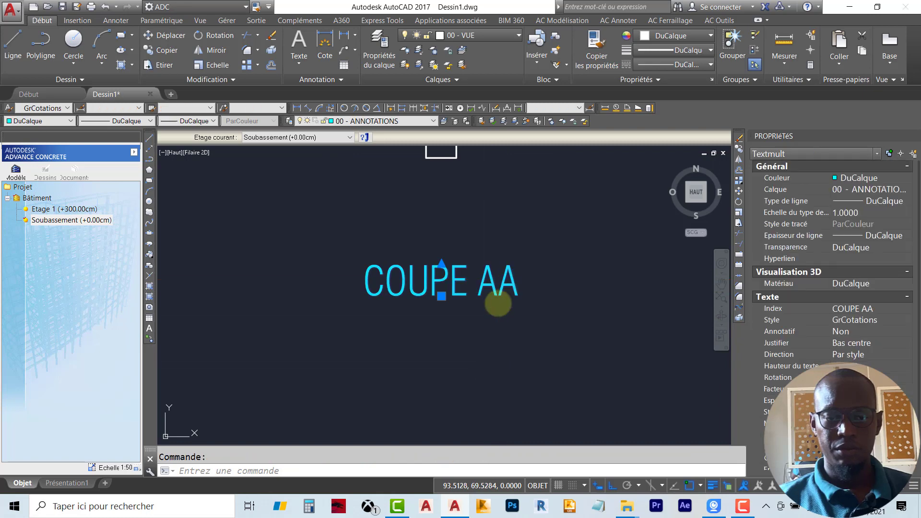
pyautogui.doubleClick(492, 287)
pyautogui.write('BB')
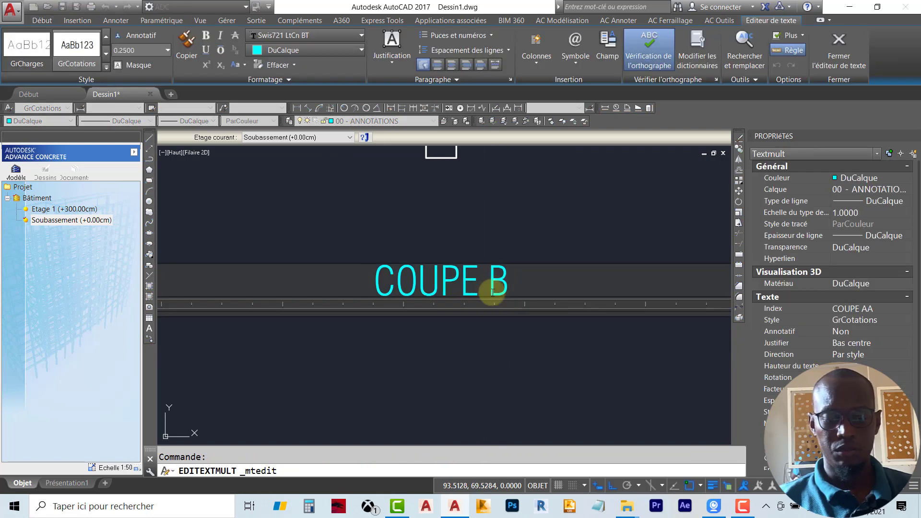
pyautogui.press('Escape')
pyautogui.scroll(-5, 508, 298)
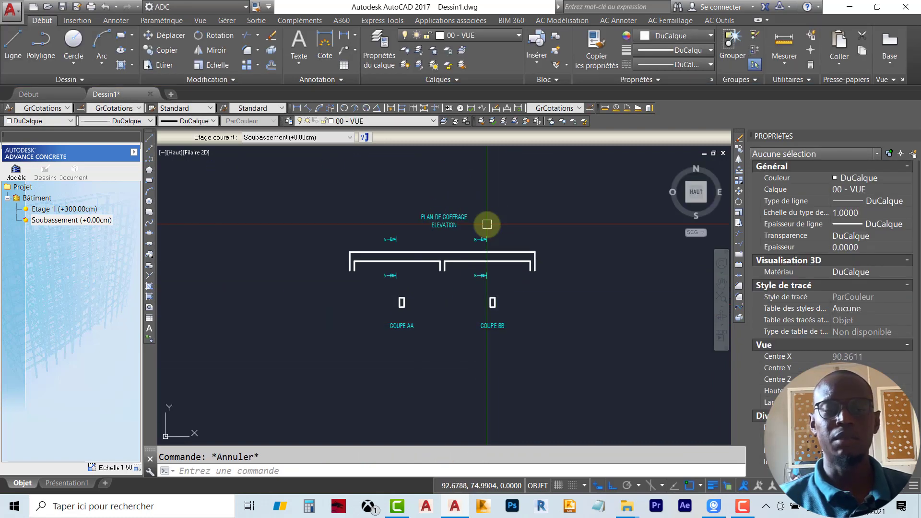
pyautogui.scroll(2, 458, 269)
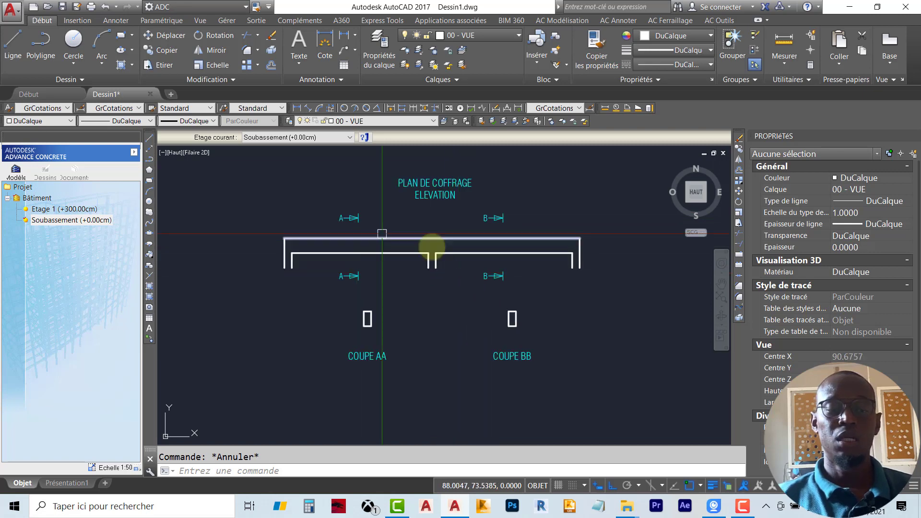
# Step: Add a linear dimension of the beam's overall length between the elevation and its title
pyautogui.click(298, 108)
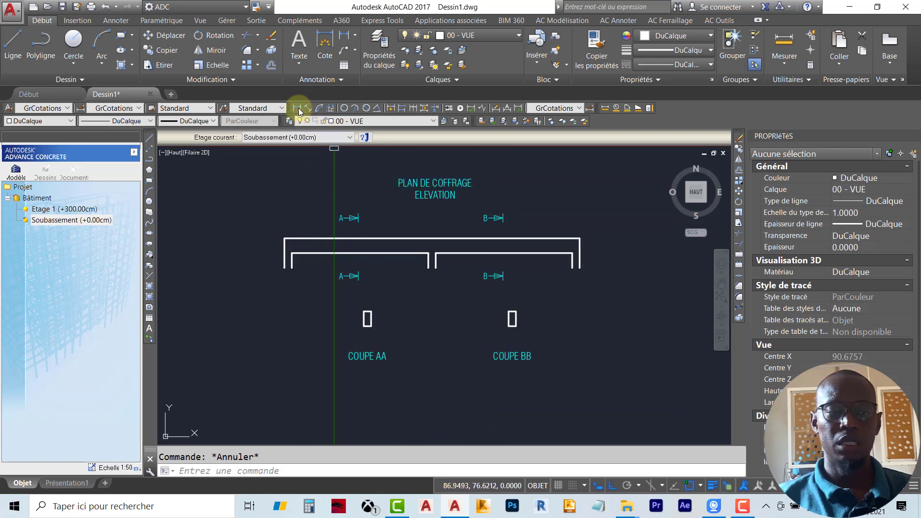
pyautogui.scroll(2, 300, 232)
pyautogui.click(278, 237)
pyautogui.scroll(-2, 494, 211)
pyautogui.scroll(3, 479, 211)
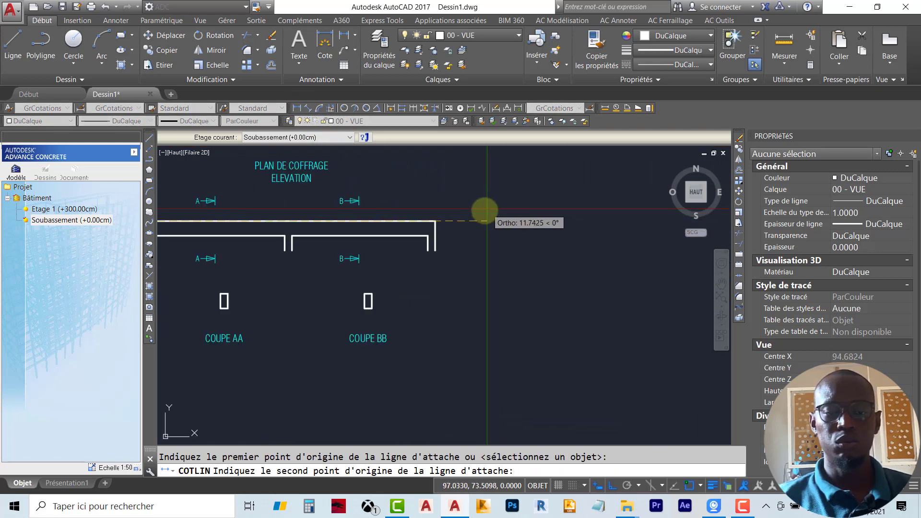
pyautogui.click(402, 227)
pyautogui.scroll(-2, 438, 261)
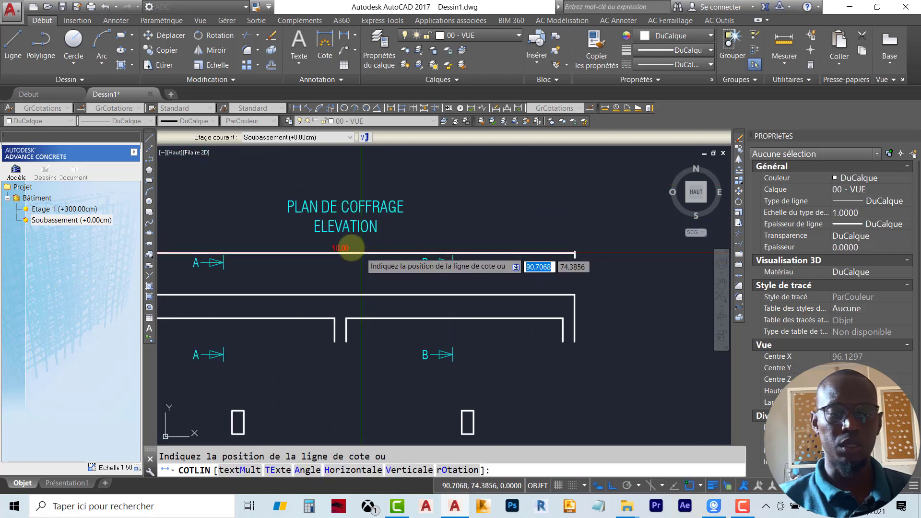
pyautogui.click(363, 248)
pyautogui.moveTo(429, 263); pyautogui.dragTo(514, 222, button='middle')
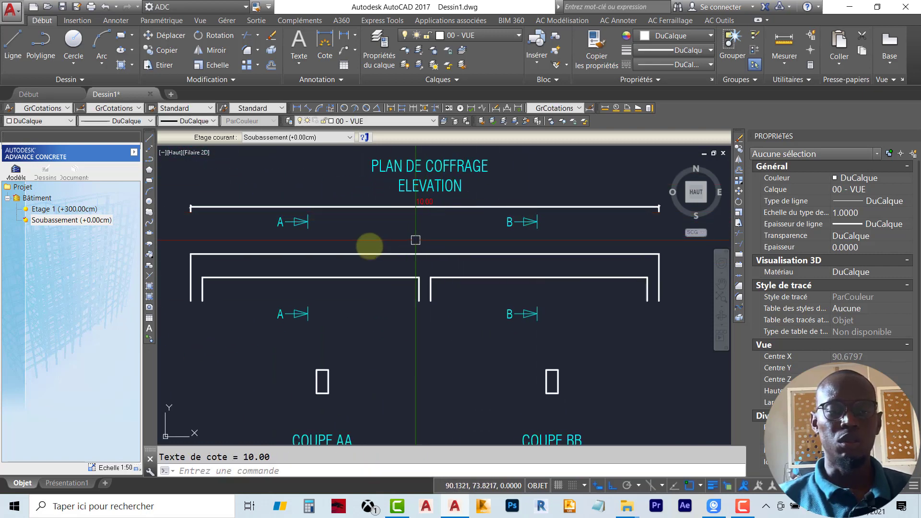
# Step: Measure the clear span of the left bay with a linear dimension preview, without placing it
pyautogui.press('Return')
pyautogui.click(202, 276)
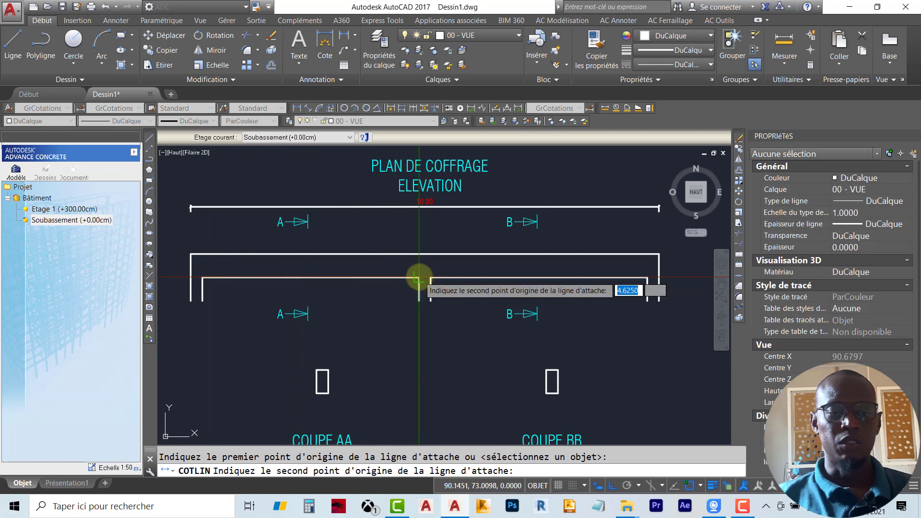
pyautogui.click(419, 277)
pyautogui.scroll(4, 318, 261)
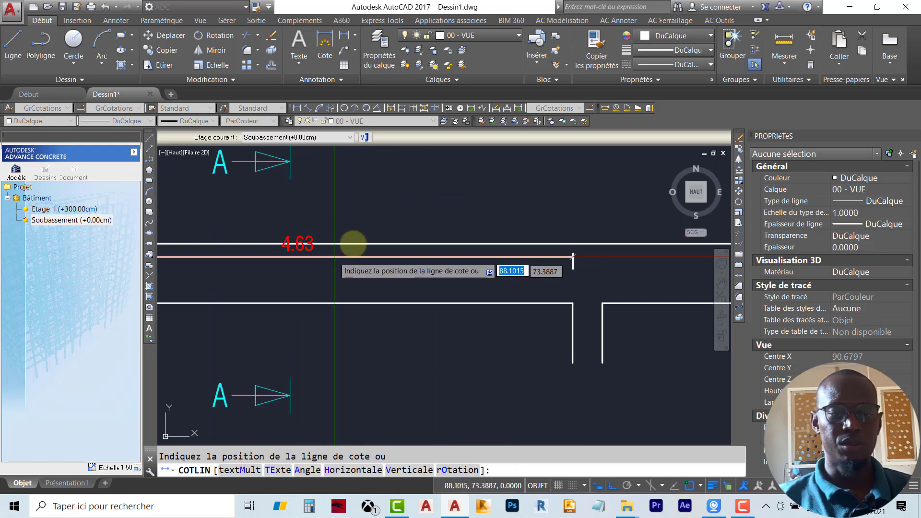
pyautogui.scroll(-4, 384, 232)
pyautogui.scroll(4, 366, 260)
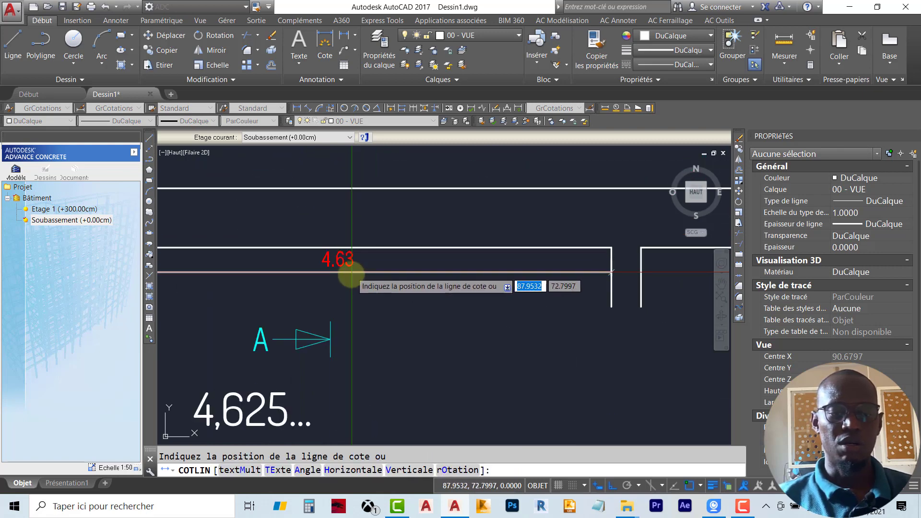
pyautogui.press('Escape')
# Step: Delete the overall length dimension above the beam elevation
pyautogui.scroll(-5, 370, 278)
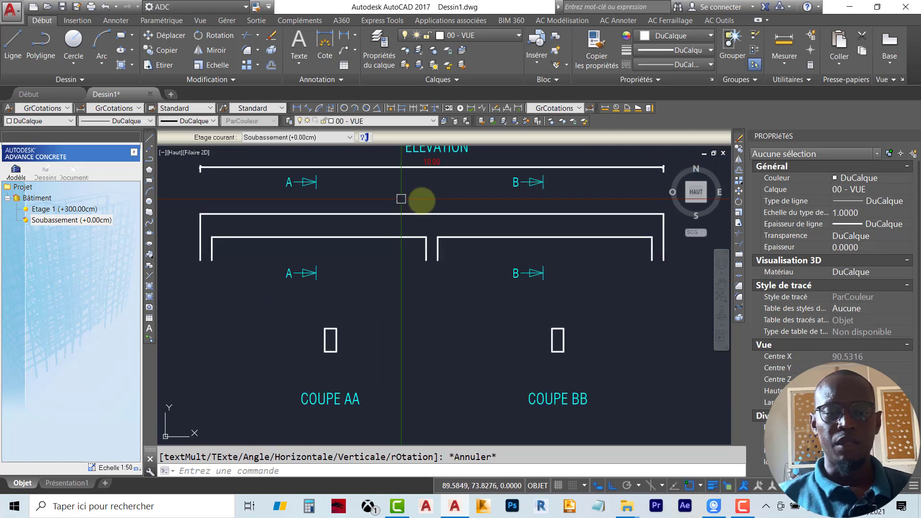
pyautogui.moveTo(402, 198); pyautogui.dragTo(424, 218, button='middle')
pyautogui.click(424, 214)
pyautogui.press('Delete')
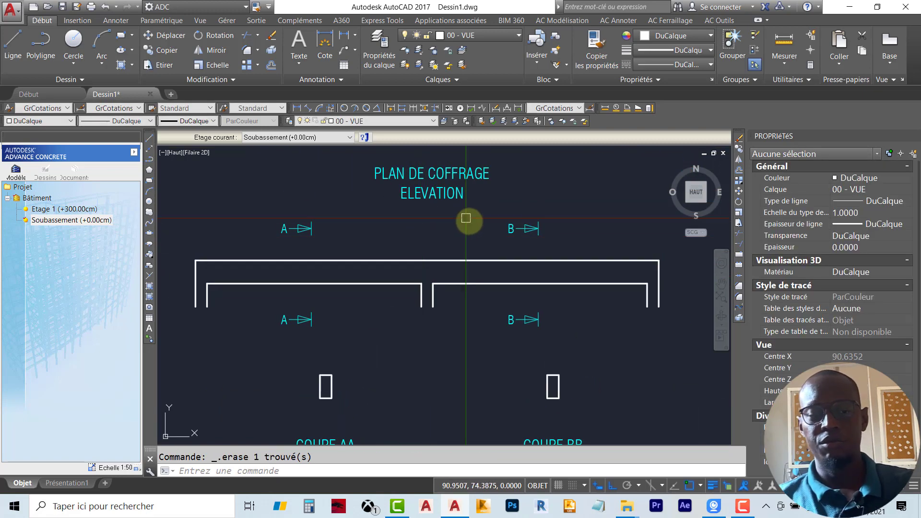
pyautogui.scroll(-2, 466, 219)
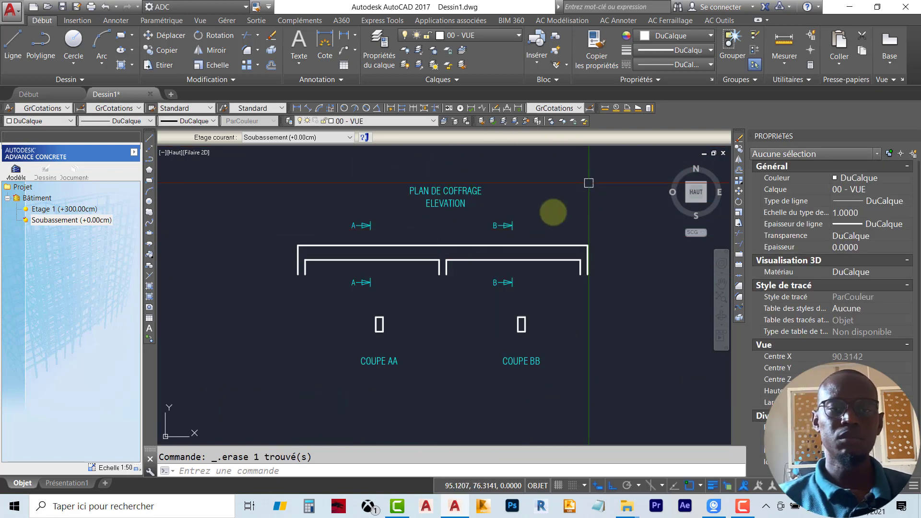
# Step: Lock the layer 00 - VUE using the beam outline as the reference object
pyautogui.click(670, 20)
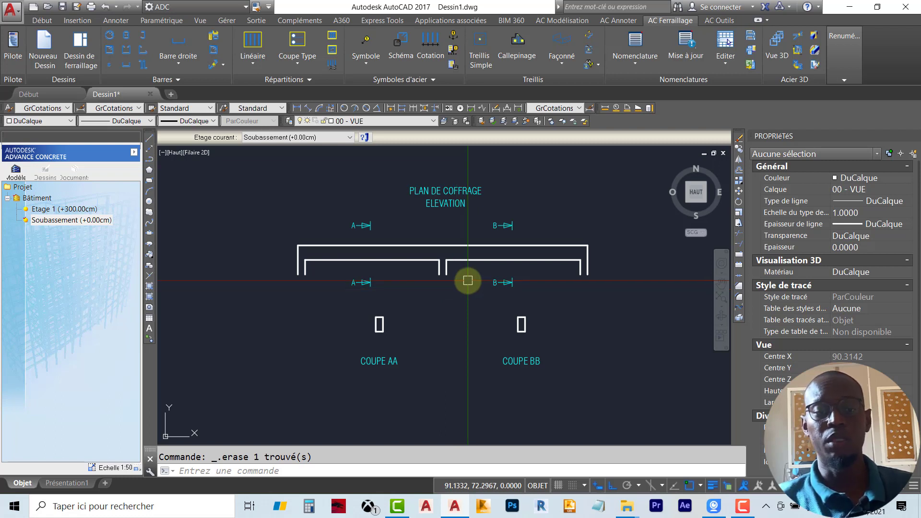
pyautogui.moveTo(382, 225); pyautogui.dragTo(370, 237, button='middle')
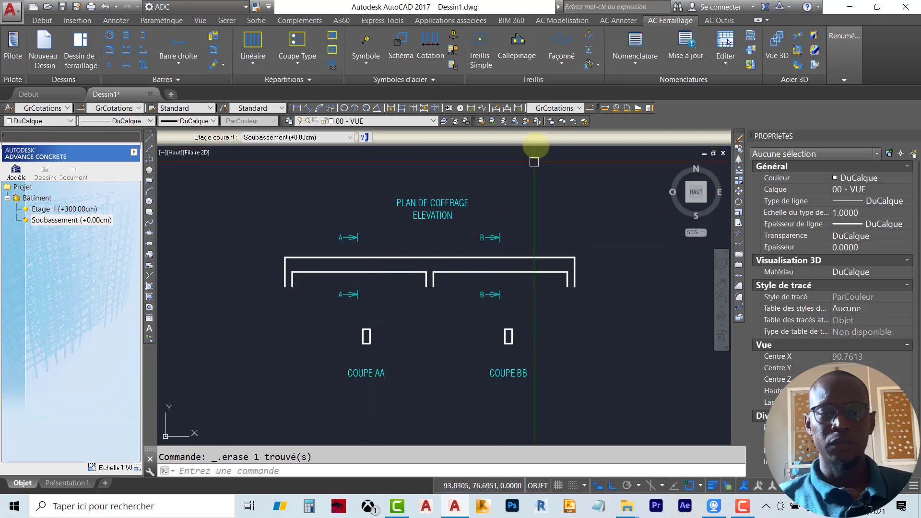
pyautogui.click(573, 121)
pyautogui.scroll(5, 494, 266)
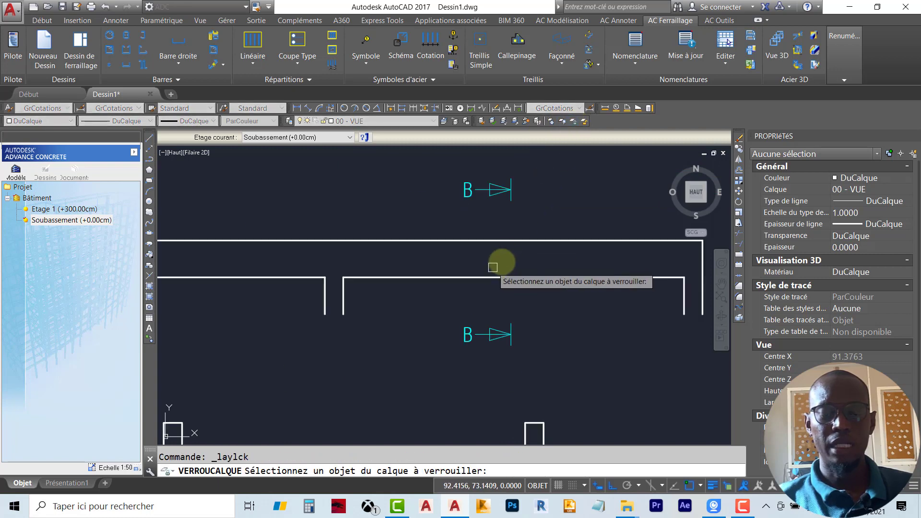
pyautogui.click(506, 242)
pyautogui.scroll(-3, 501, 261)
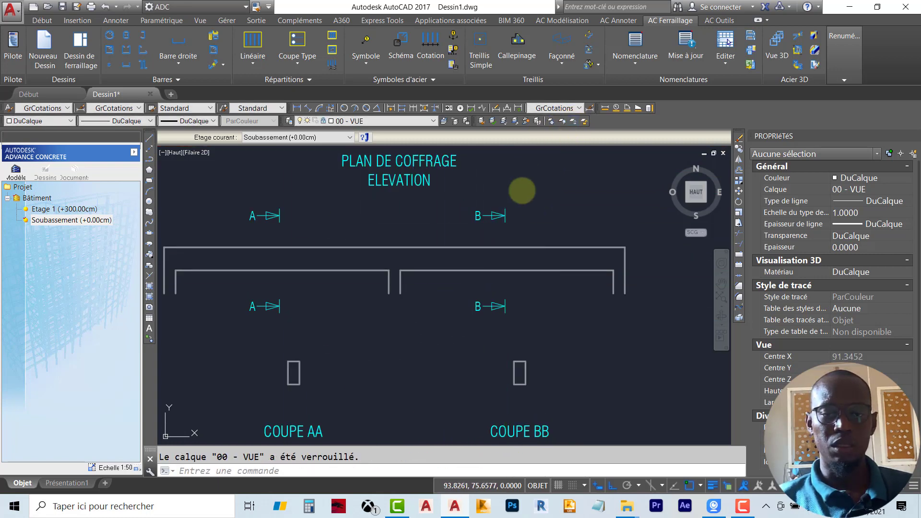
# Step: Lock the layer 00 - ANNOTATIONS using an annotation object as the reference
pyautogui.press('Return')
pyautogui.click(518, 248)
pyautogui.click(533, 261)
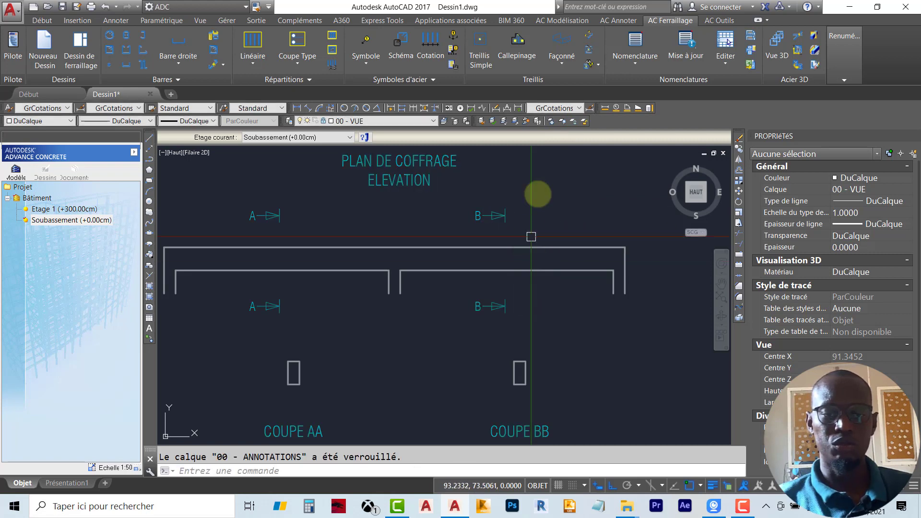
pyautogui.press('Escape')
pyautogui.scroll(-3, 537, 193)
pyautogui.scroll(1, 493, 222)
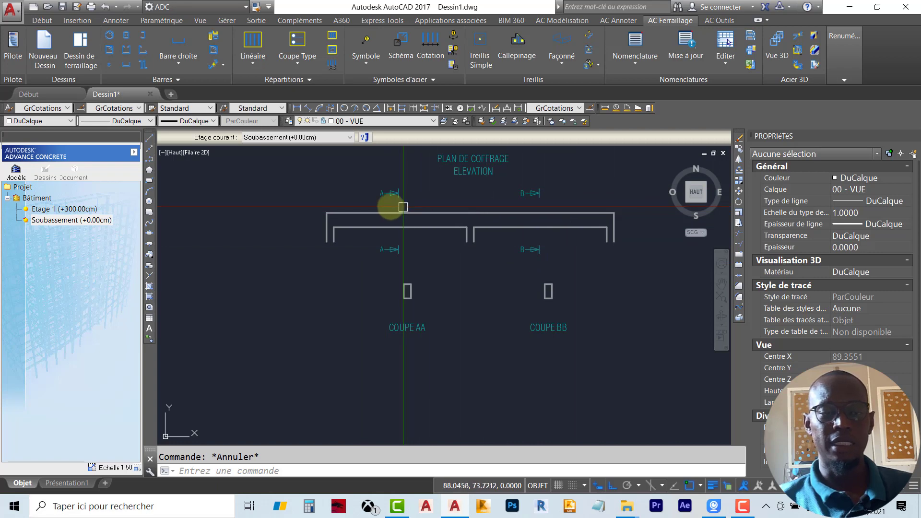
# Step: Make 00 - ACIER the current layer for the reinforcement
pyautogui.click(364, 121)
pyautogui.click(351, 148)
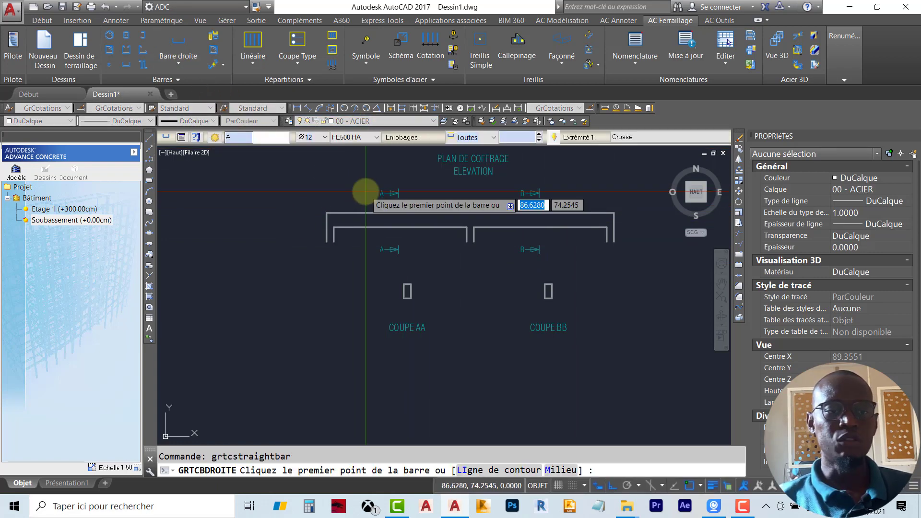
pyautogui.click(179, 52)
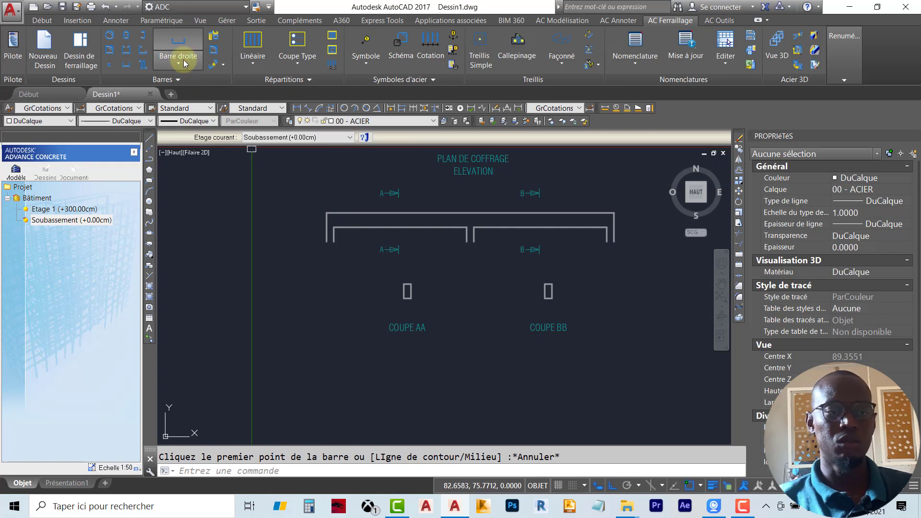
pyautogui.click(179, 62)
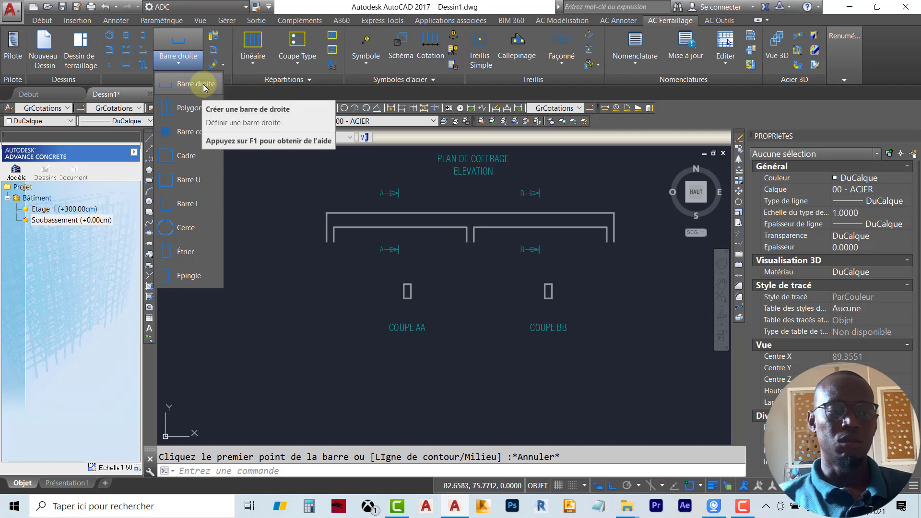
pyautogui.click(192, 155)
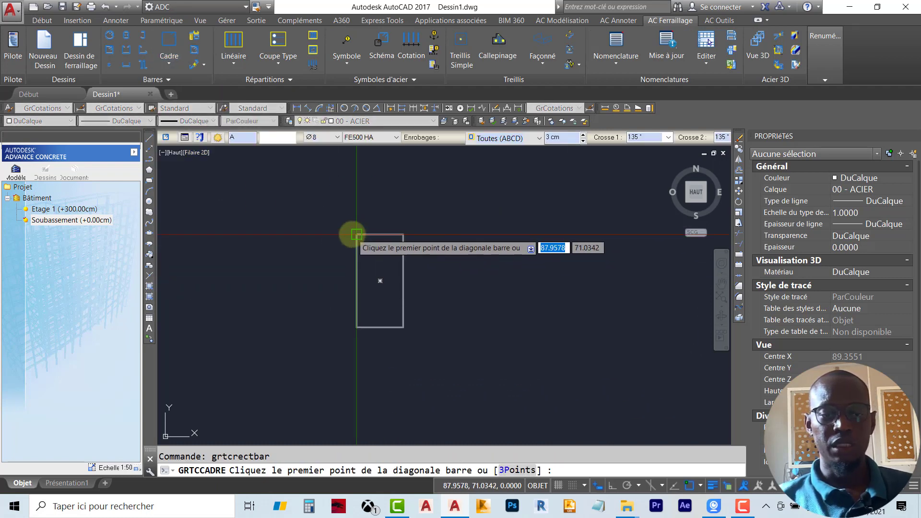
pyautogui.click(357, 234)
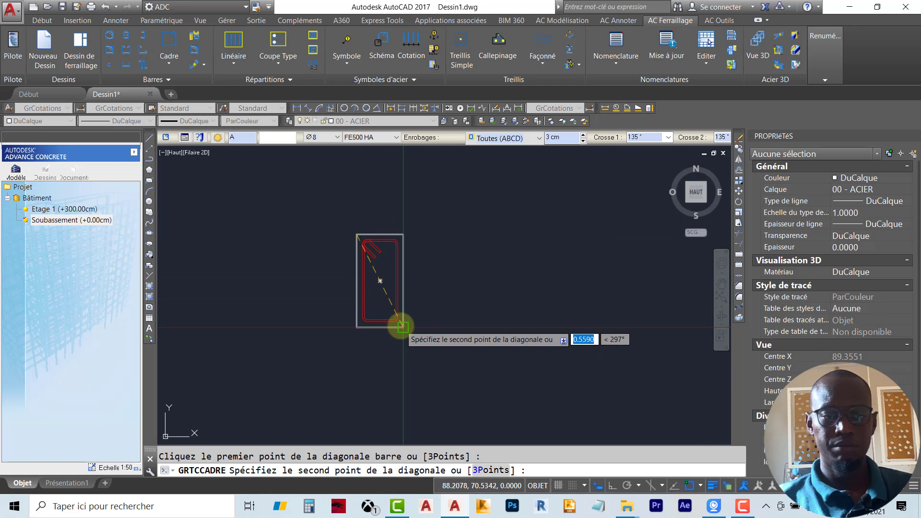
pyautogui.press('Escape')
# Step: Restart the Cadre command and set the frame's bar diameter to Ø6
pyautogui.click(171, 64)
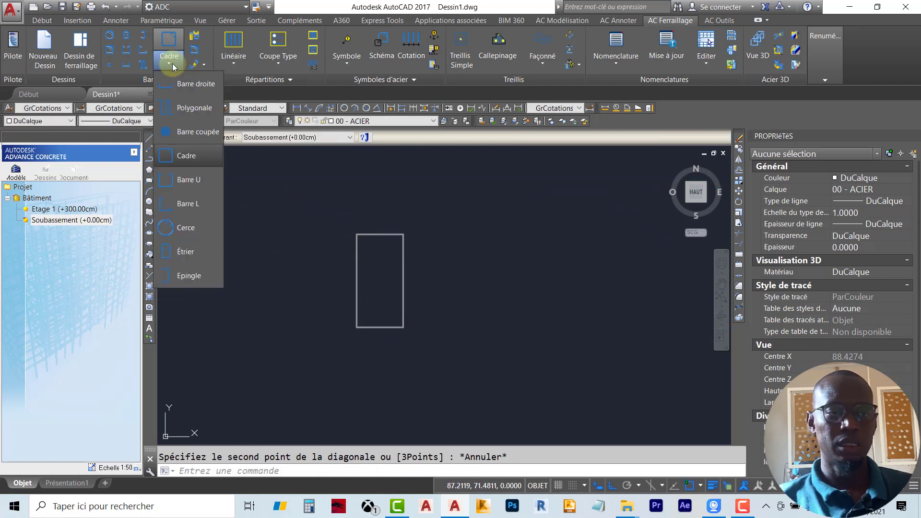
pyautogui.click(198, 155)
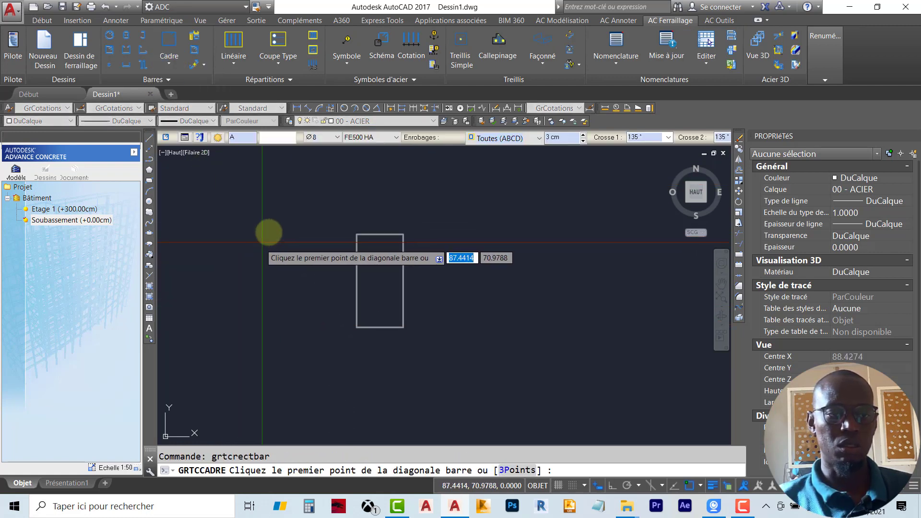
pyautogui.click(332, 137)
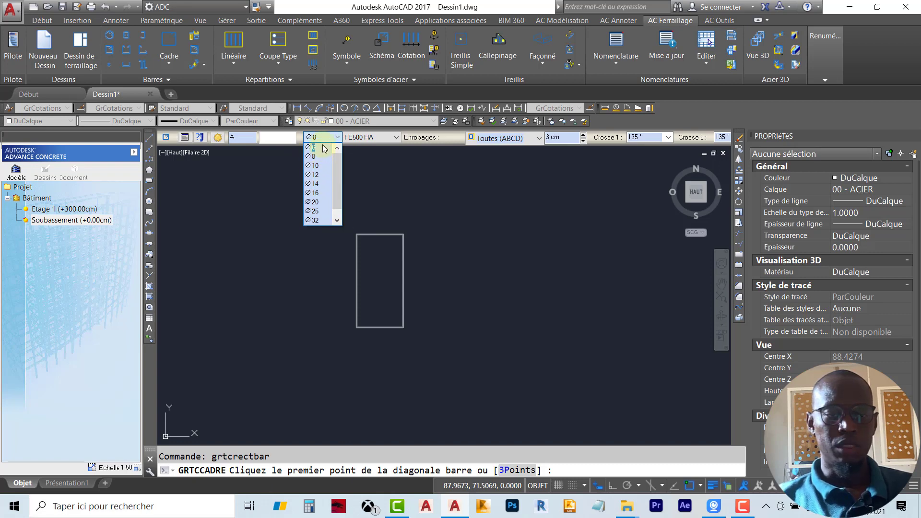
pyautogui.click(323, 148)
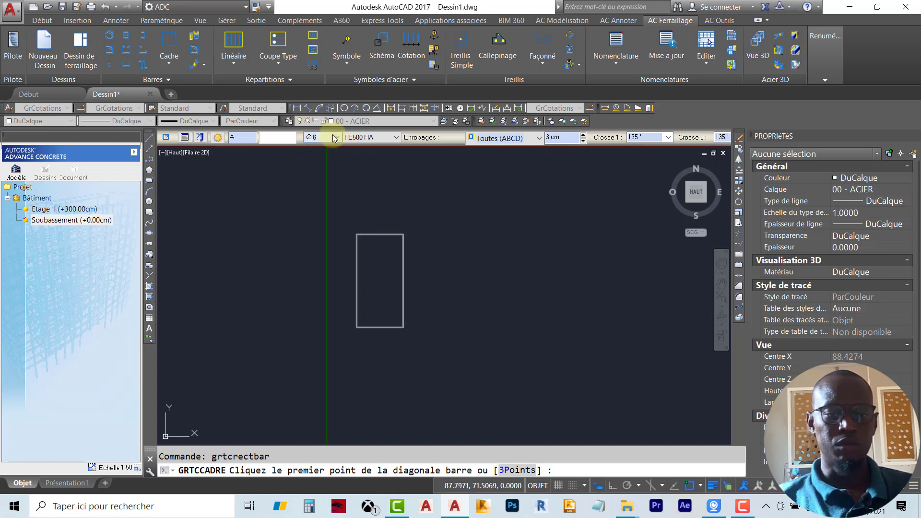
pyautogui.click(335, 138)
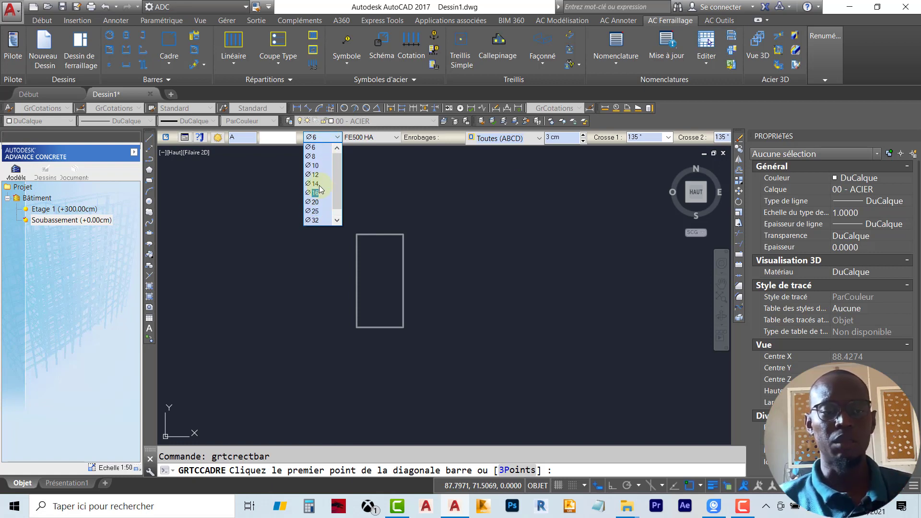
pyautogui.click(321, 147)
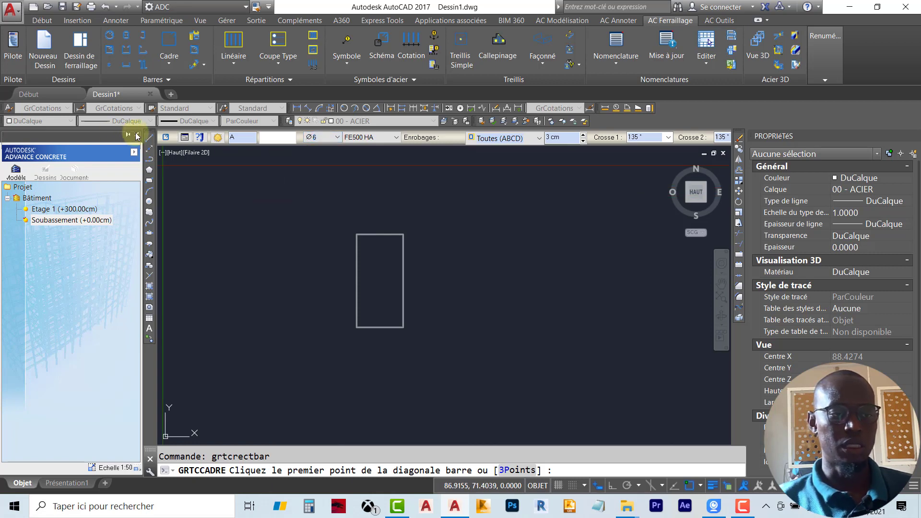
# Step: Close the Advance Concrete project palette to widen the drawing area
pyautogui.click(137, 135)
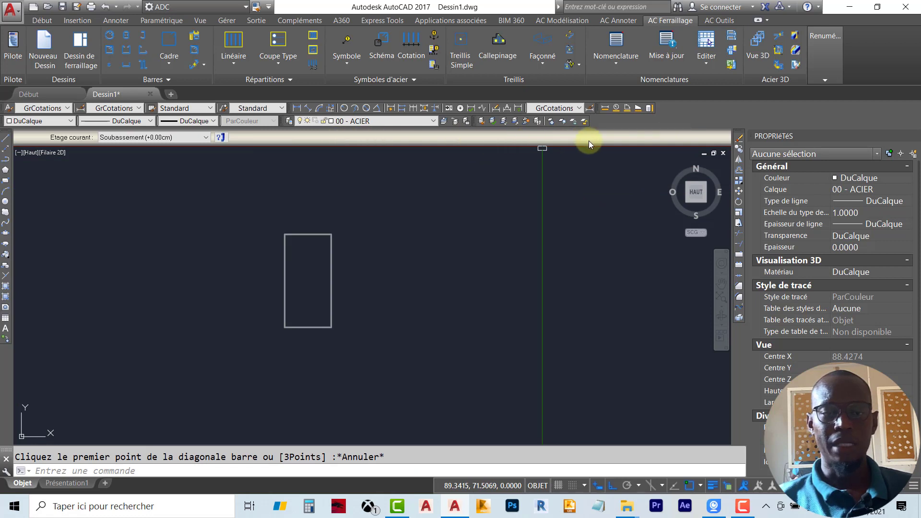
# Step: Draw an Ø8 FE500 HA frame with 3 cm cover in the COUPE AA rectangle, with its 135° hooks at the lower-left corner
pyautogui.click(169, 46)
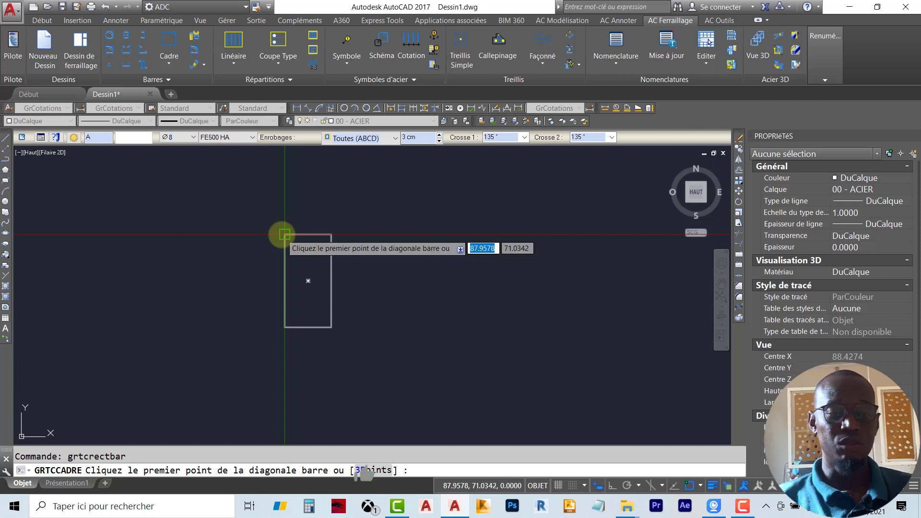
pyautogui.scroll(2, 285, 234)
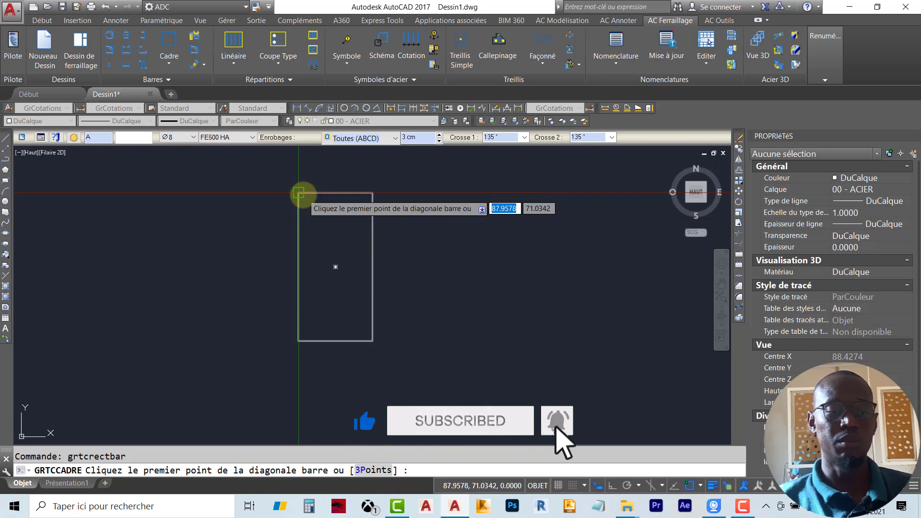
pyautogui.click(299, 193)
pyautogui.click(373, 340)
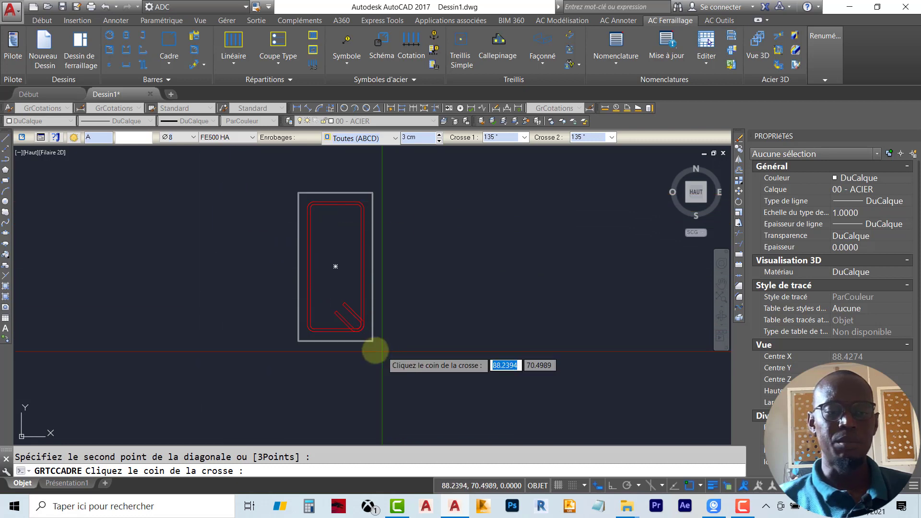
pyautogui.click(245, 349)
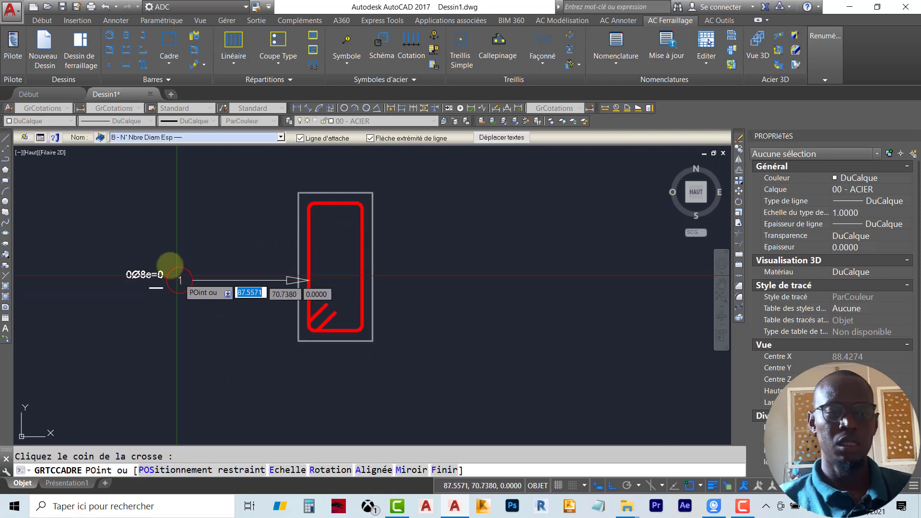
# Step: Place the frame's bar symbol to the left of section AA, with its leader line and arrow pointing to the frame's left leg
pyautogui.moveTo(169, 263); pyautogui.dragTo(323, 258, button='middle')
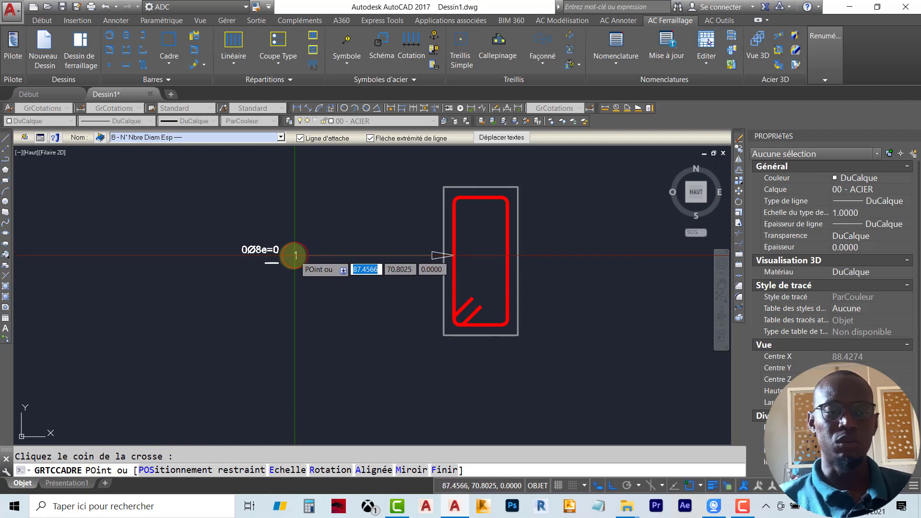
pyautogui.click(292, 254)
pyautogui.scroll(-3, 249, 346)
pyautogui.scroll(3, 225, 288)
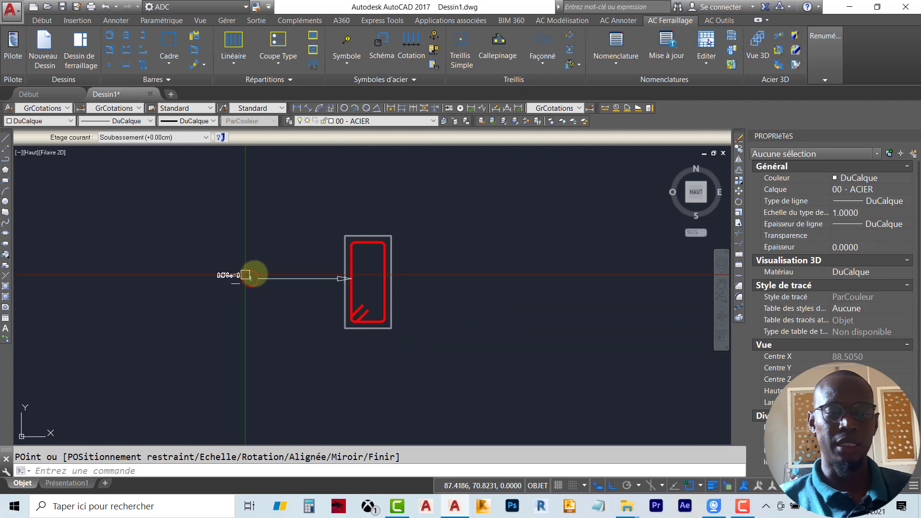
pyautogui.scroll(2, 198, 272)
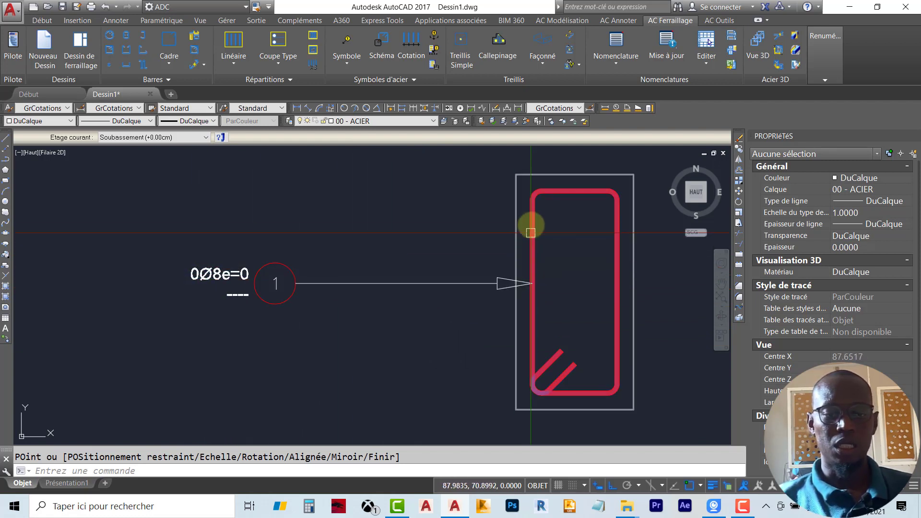
# Step: Set the bar diameter of section AA's rectangular frame to Ø6
pyautogui.click(531, 222)
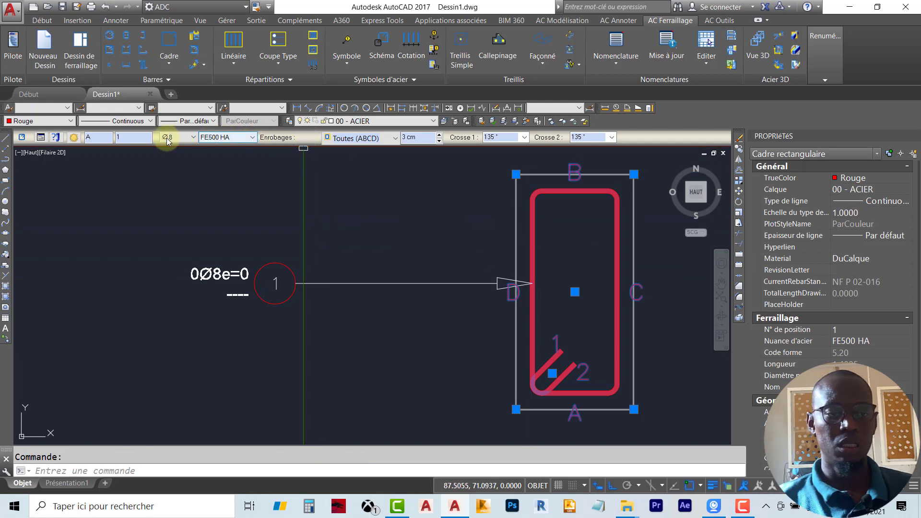
pyautogui.click(168, 137)
pyautogui.click(168, 148)
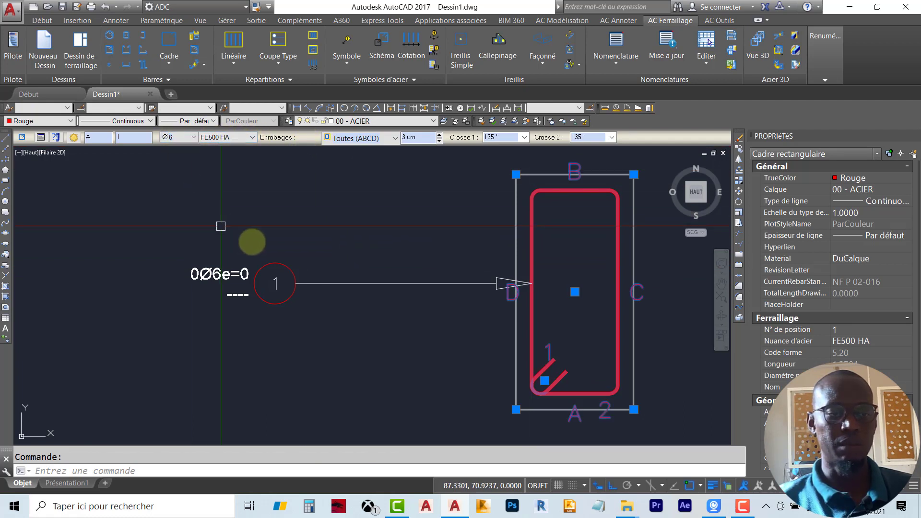
pyautogui.press('Escape')
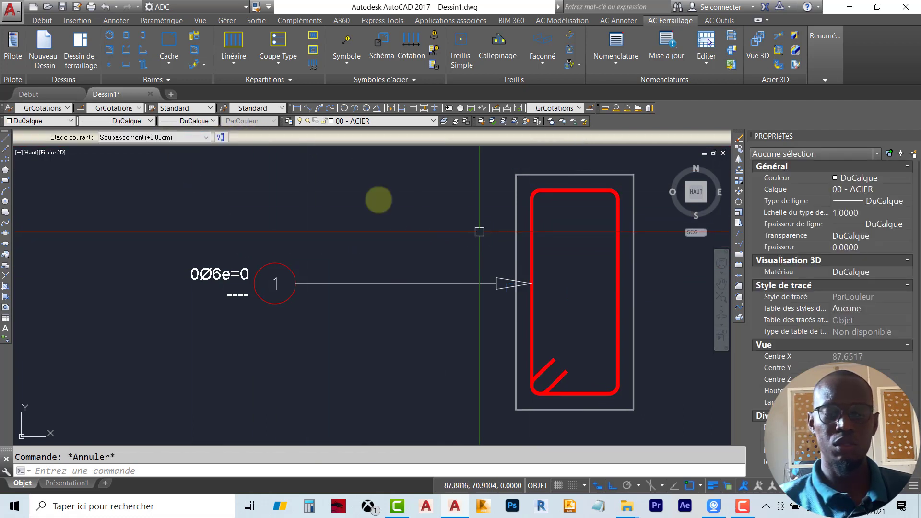
# Step: Draw an Ø8 FE500 HA frame with 3 cm cover and lower-left 135° hooks in the COUPE BB rectangle, placing its symbol to the left
pyautogui.scroll(-6, 253, 259)
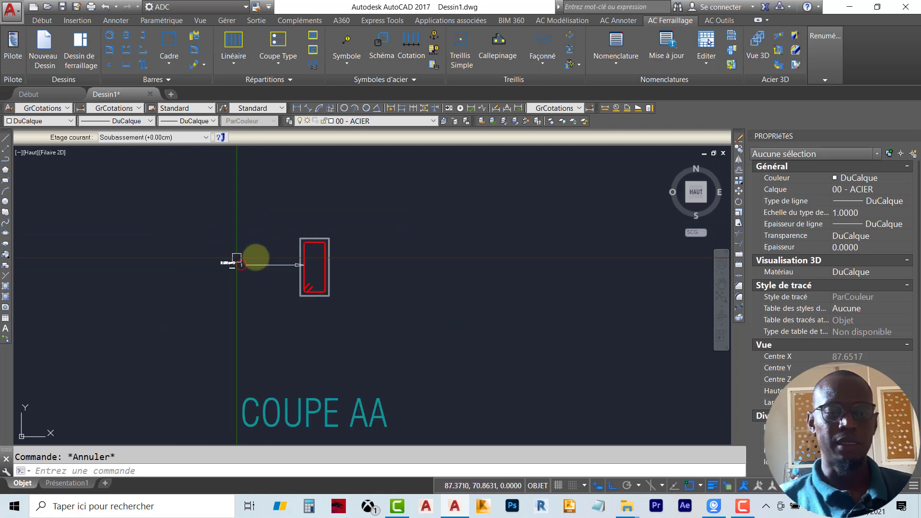
pyautogui.scroll(3, 294, 254)
pyautogui.scroll(-3, 211, 259)
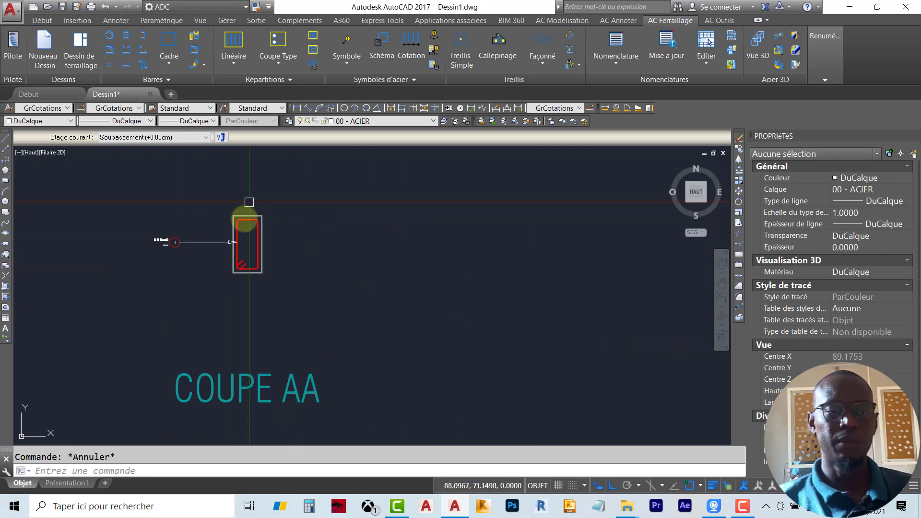
pyautogui.click(169, 45)
pyautogui.scroll(-2, 413, 255)
pyautogui.scroll(5, 456, 255)
pyautogui.click(454, 258)
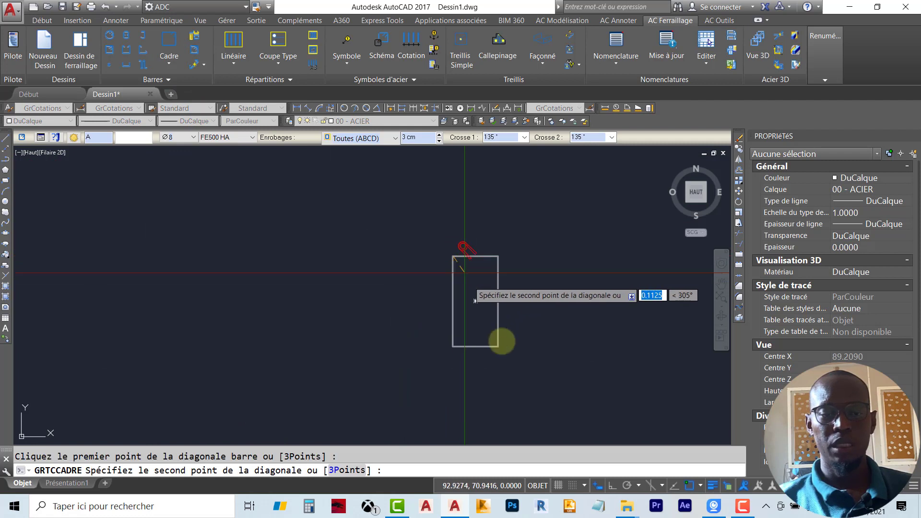
pyautogui.click(498, 345)
pyautogui.click(421, 353)
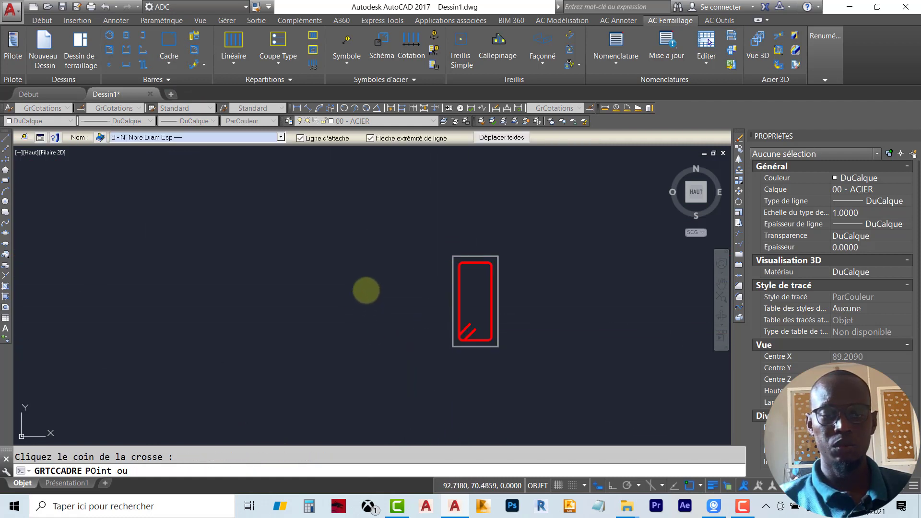
pyautogui.click(361, 298)
pyautogui.scroll(-3, 456, 274)
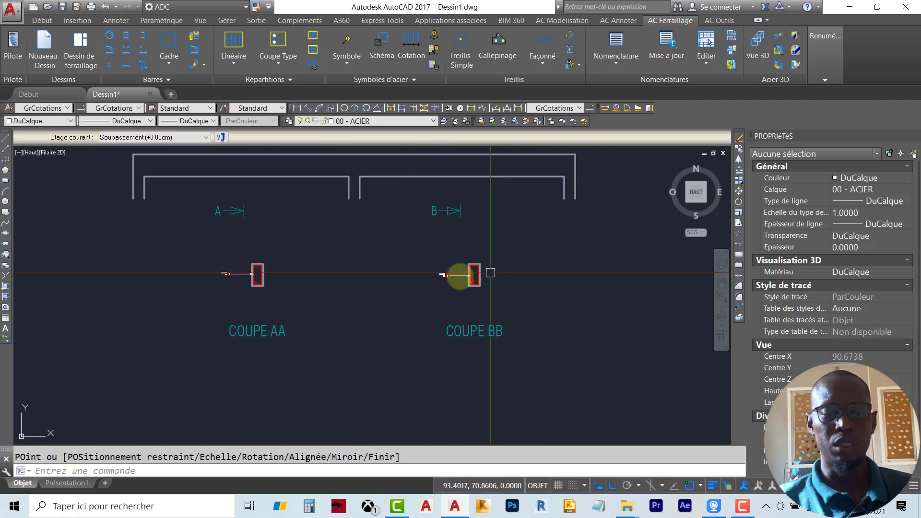
# Step: Set the bar diameter of section BB's rectangular frame to Ø6
pyautogui.scroll(4, 462, 276)
pyautogui.moveTo(409, 263); pyautogui.dragTo(401, 264, button='middle')
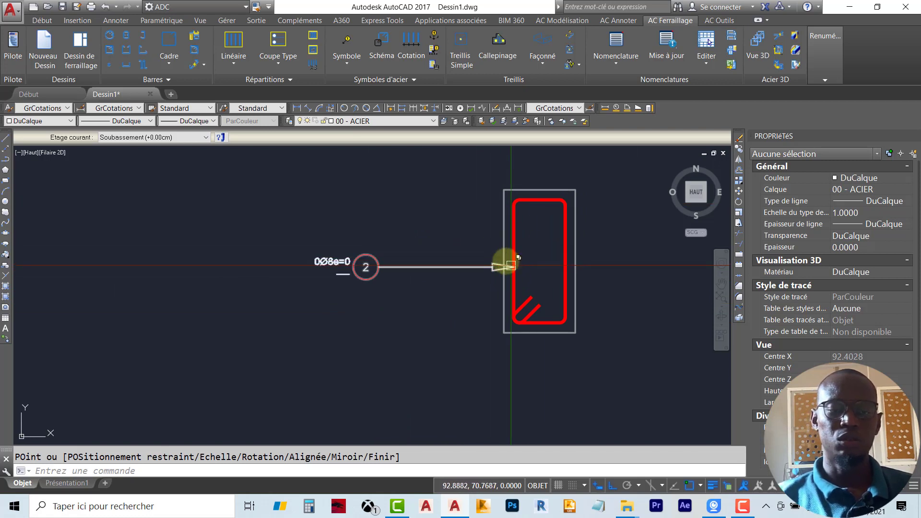
pyautogui.click(517, 208)
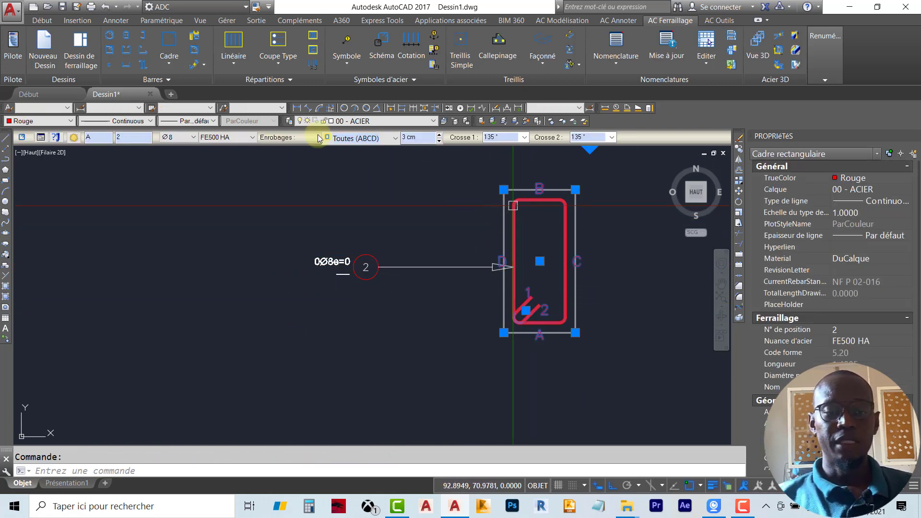
pyautogui.click(185, 139)
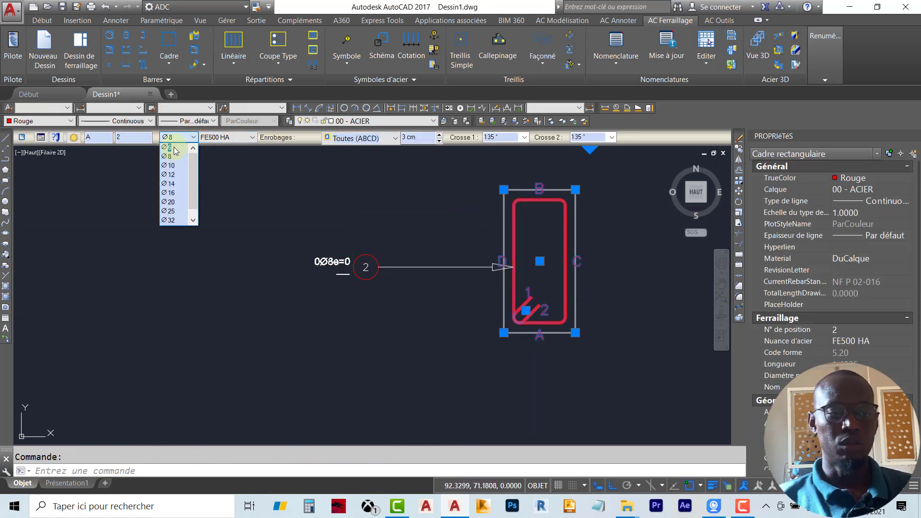
pyautogui.click(169, 148)
pyautogui.press('Escape')
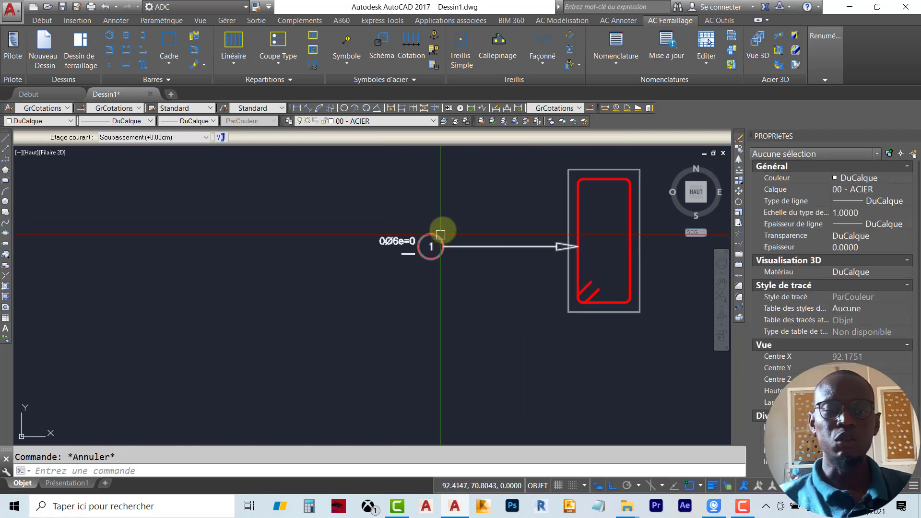
# Step: Compare the frame's position number and diameter in the bar symbols of sections AA and BB
pyautogui.scroll(-6, 561, 248)
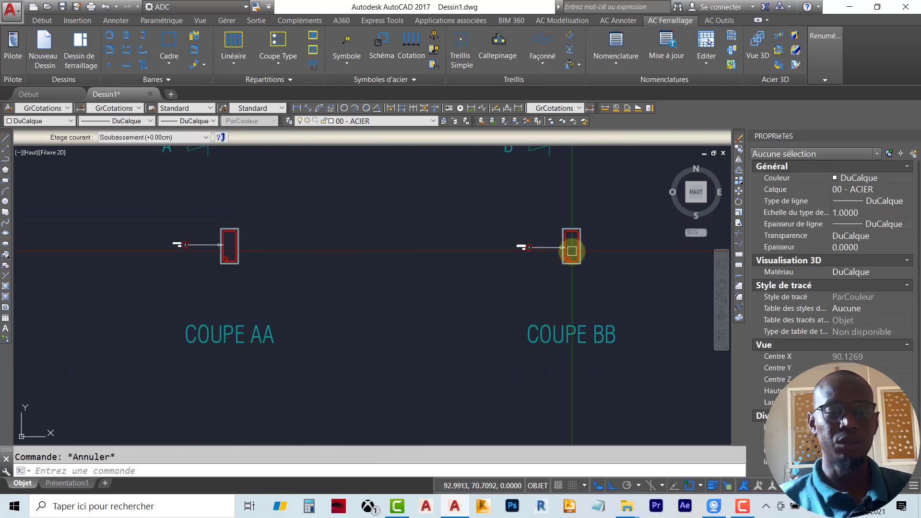
pyautogui.scroll(5, 572, 251)
pyautogui.scroll(-4, 499, 261)
pyautogui.scroll(5, 198, 260)
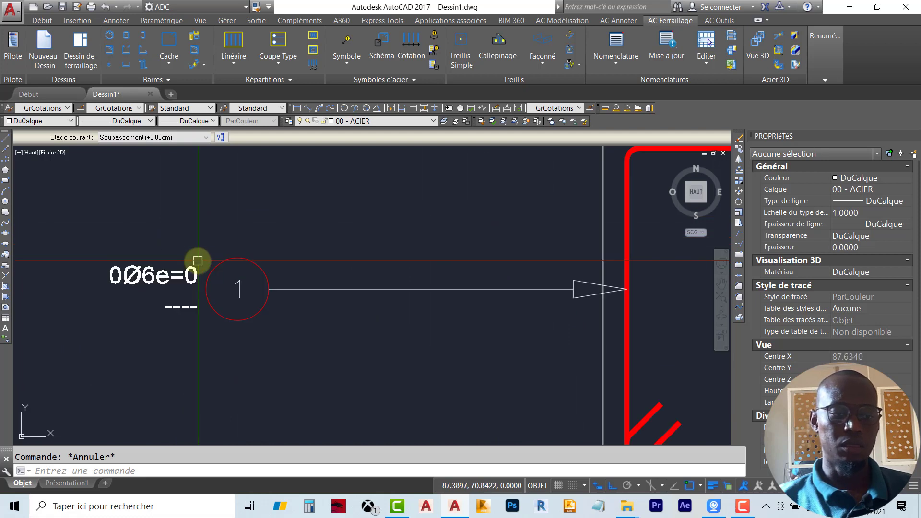
pyautogui.scroll(-7, 197, 261)
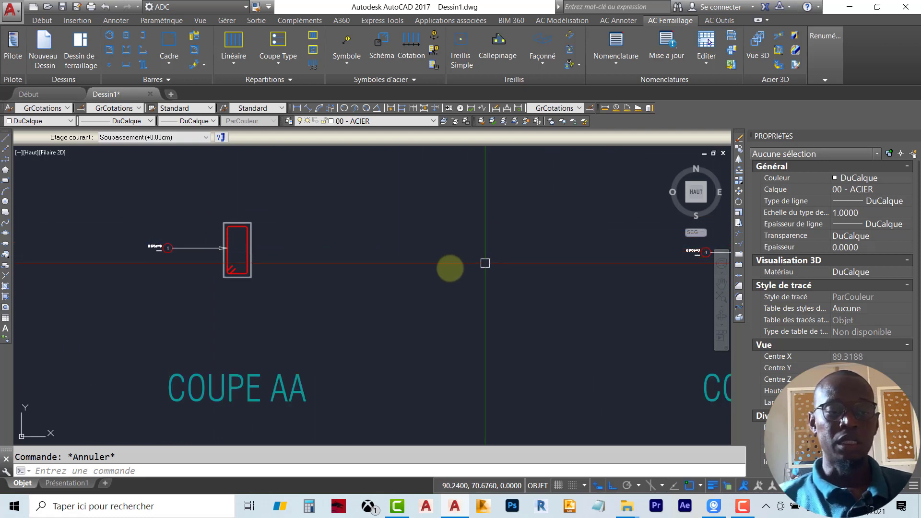
pyautogui.moveTo(643, 257); pyautogui.dragTo(351, 251, button='middle')
pyautogui.scroll(5, 471, 236)
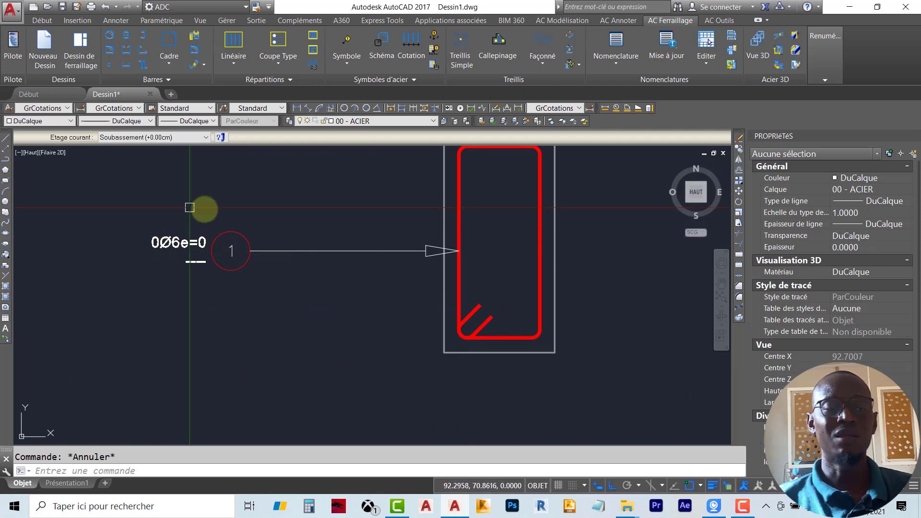
pyautogui.scroll(-9, 468, 261)
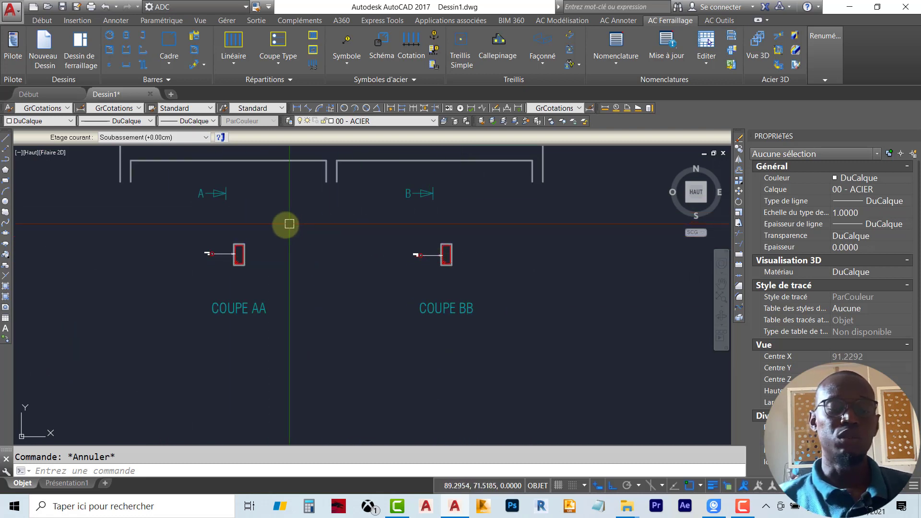
pyautogui.moveTo(289, 224); pyautogui.dragTo(352, 235, button='middle')
# Step: Draw a vertical Ø6 FE500 HA Epingle with 180° hooks opening right through the middle of section AA, placing its symbol to the right
pyautogui.scroll(7, 301, 262)
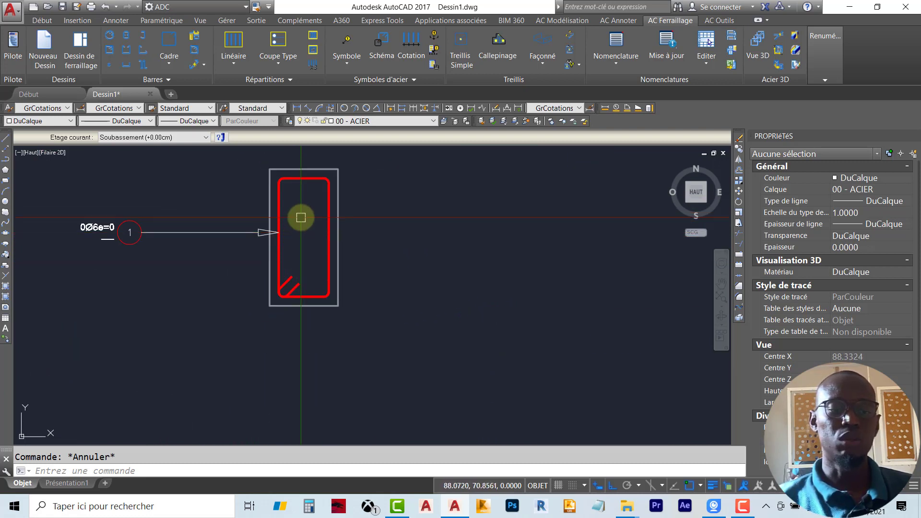
pyautogui.click(168, 67)
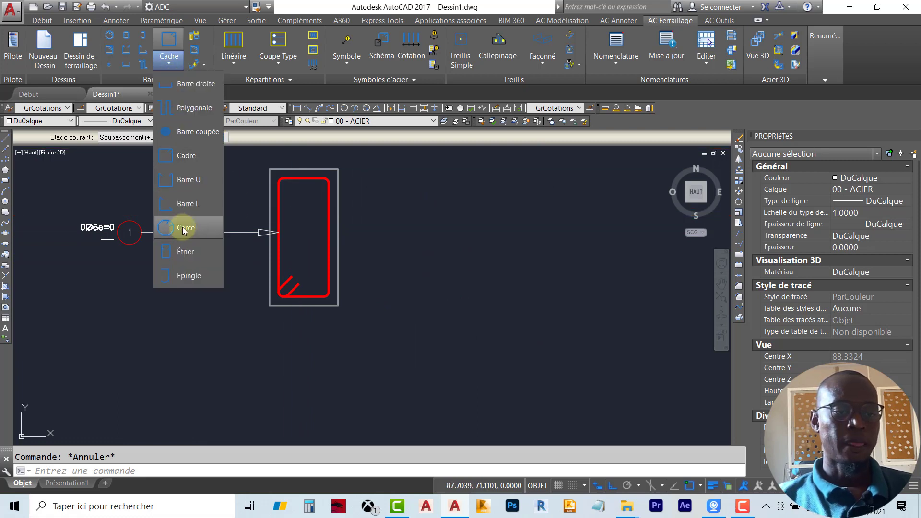
pyautogui.click(188, 275)
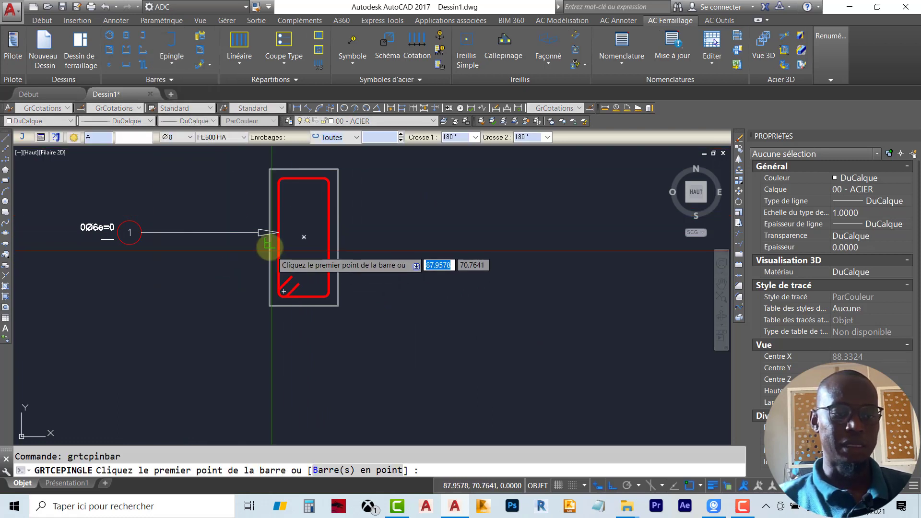
pyautogui.click(171, 63)
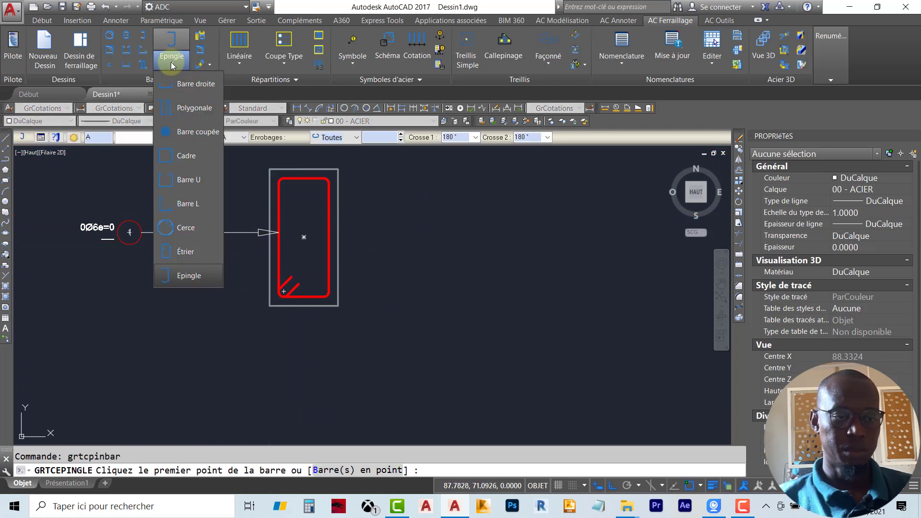
pyautogui.click(195, 281)
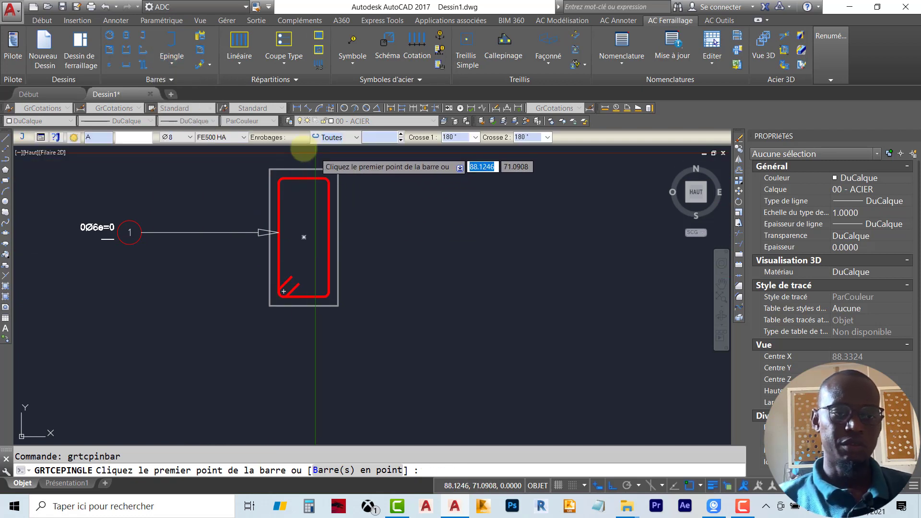
pyautogui.click(189, 138)
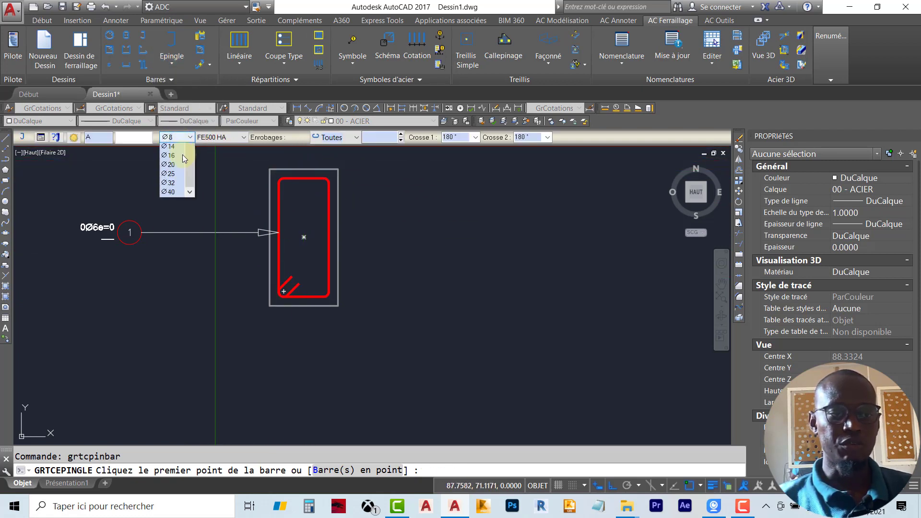
pyautogui.click(177, 147)
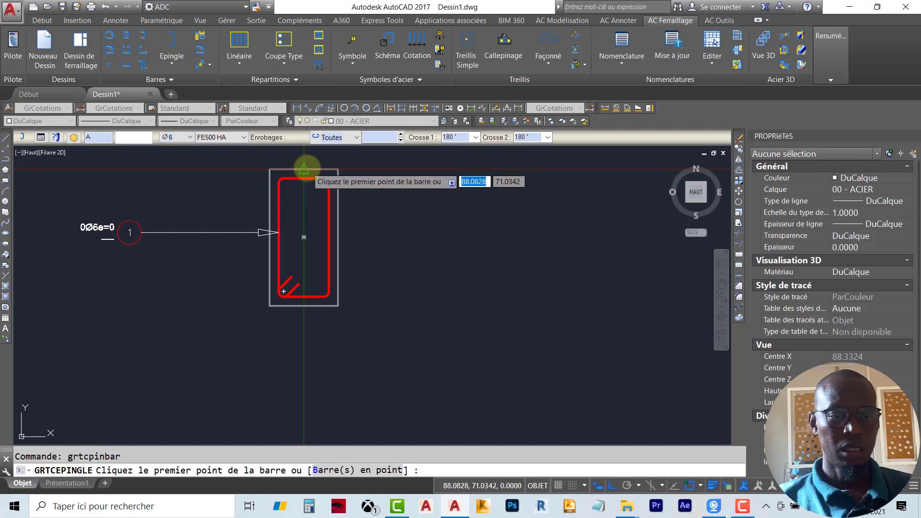
pyautogui.click(304, 181)
pyautogui.click(304, 305)
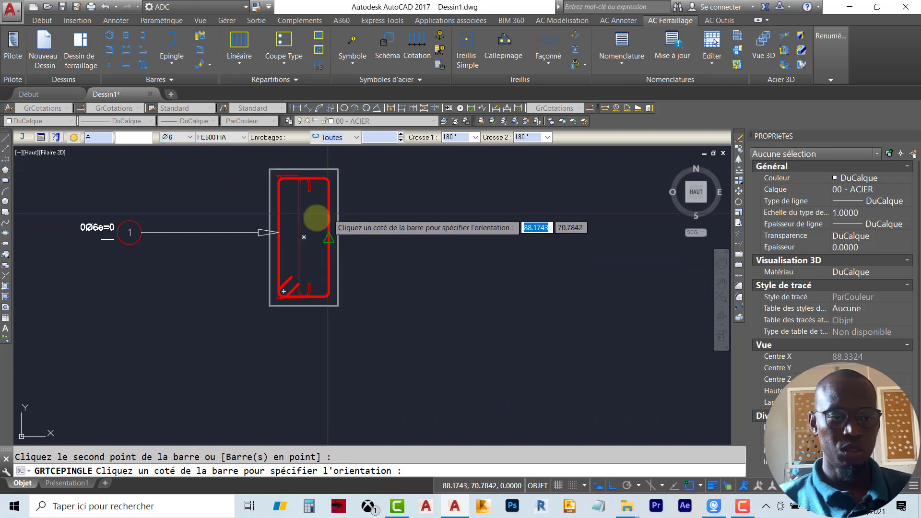
pyautogui.click(408, 216)
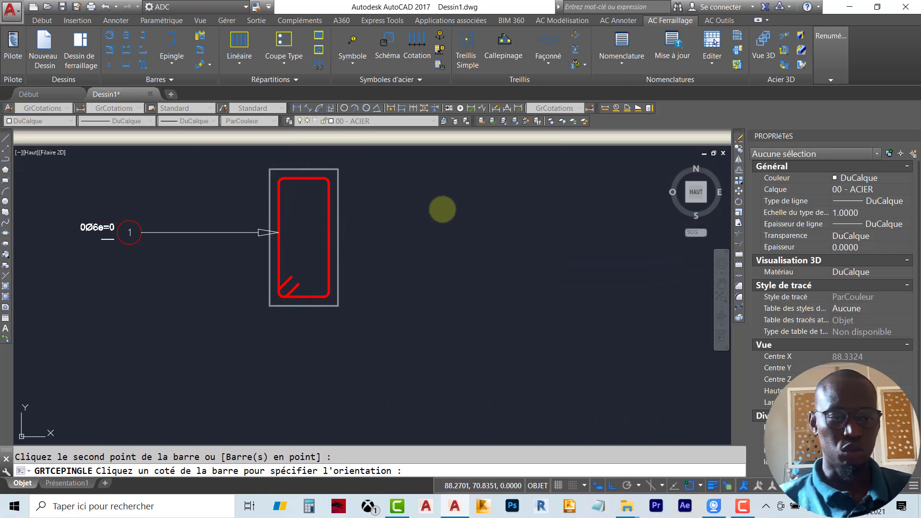
pyautogui.click(452, 219)
# Step: Draw a matching Ø6 Epingle with 180° hooks opening right through the middle of section BB, placing its symbol to the right
pyautogui.scroll(-3, 358, 250)
pyautogui.moveTo(428, 250); pyautogui.dragTo(197, 214, button='middle')
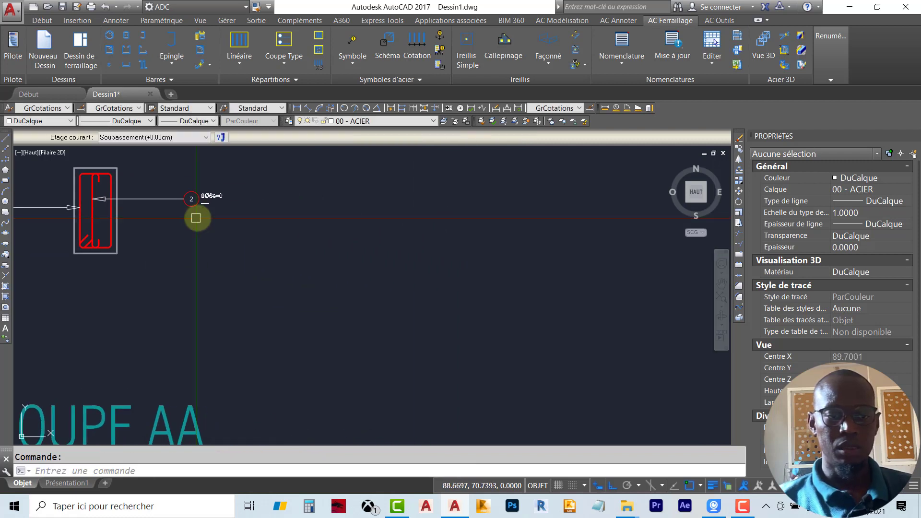
pyautogui.scroll(-3, 288, 211)
pyautogui.press('Return')
pyautogui.scroll(5, 365, 235)
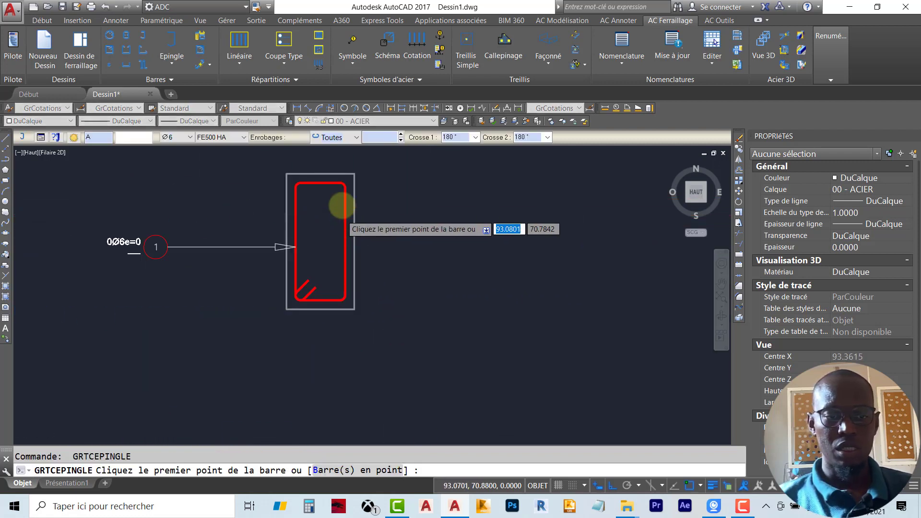
pyautogui.click(308, 150)
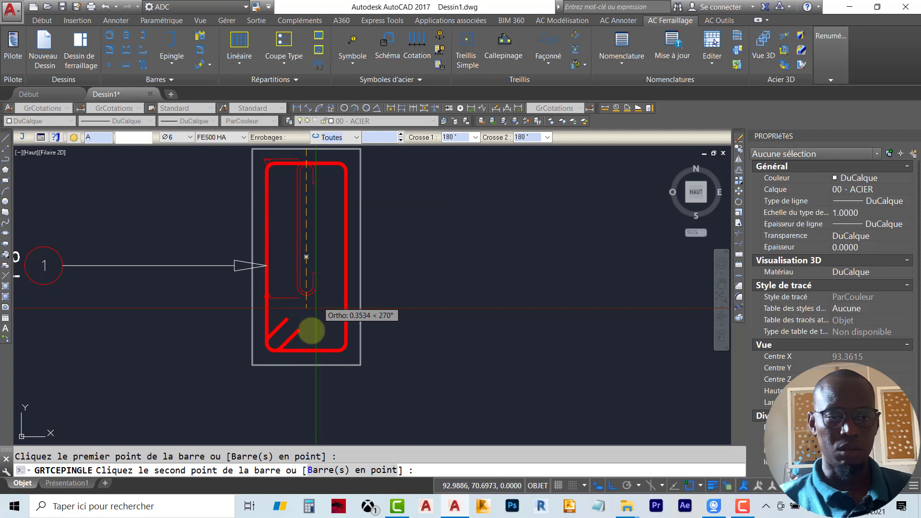
pyautogui.click(309, 368)
pyautogui.click(446, 242)
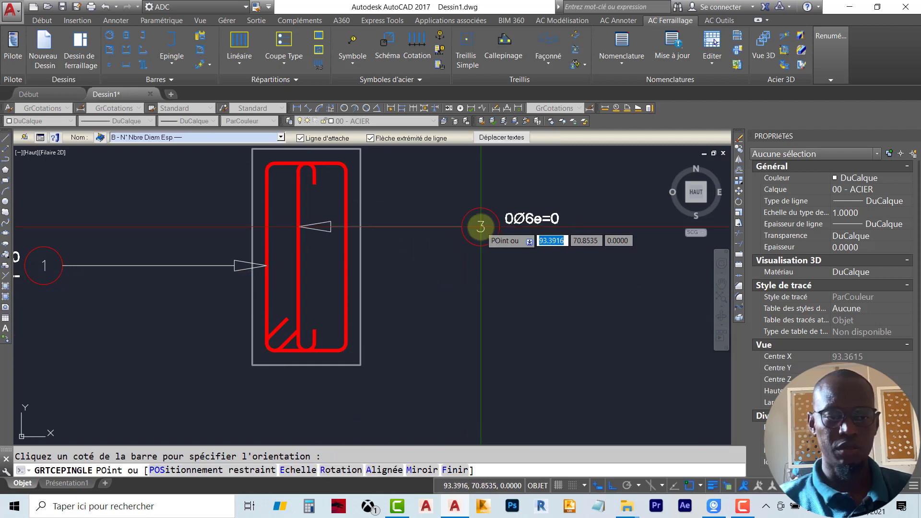
pyautogui.click(510, 220)
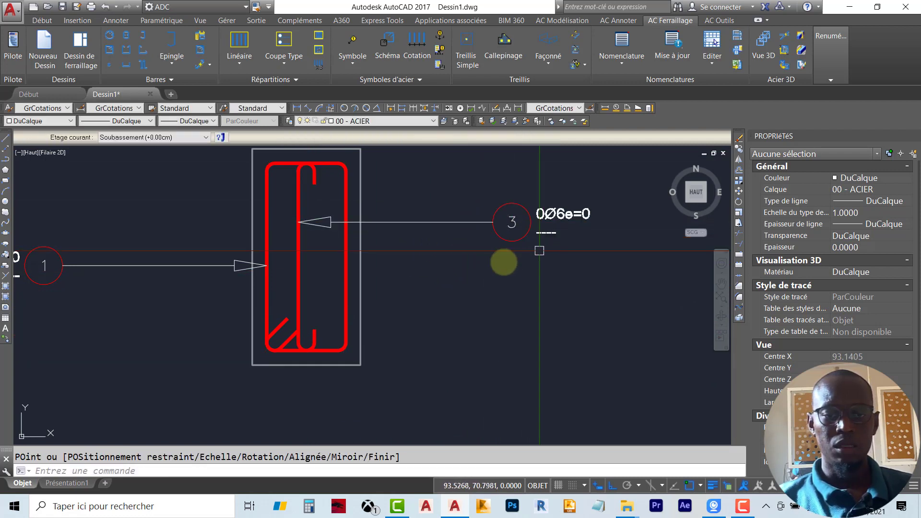
# Step: Assign position number 2 to the Epingles of both sections AA and BB, accepting the reuse of that number
pyautogui.scroll(-2, 560, 261)
pyautogui.scroll(2, 427, 244)
pyautogui.click(409, 204)
pyautogui.scroll(-3, 544, 209)
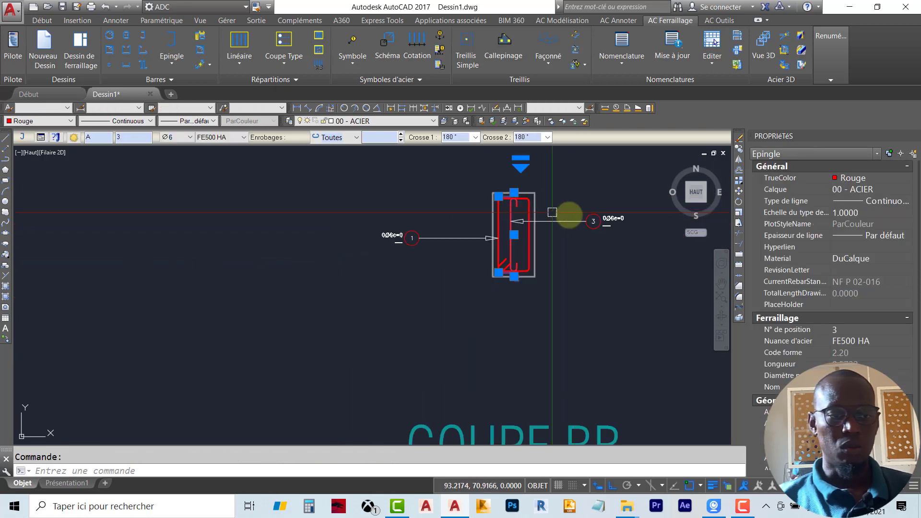
pyautogui.scroll(-3, 505, 238)
pyautogui.scroll(4, 388, 237)
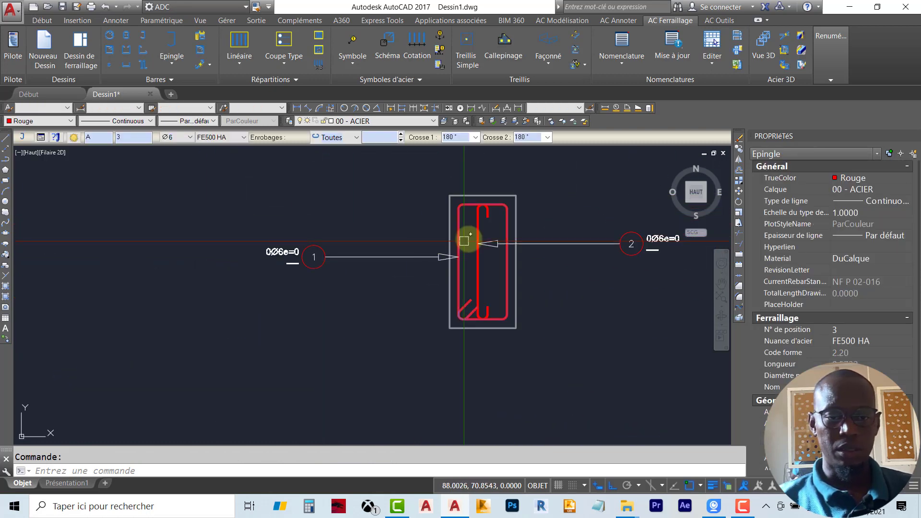
pyautogui.click(486, 232)
pyautogui.moveTo(448, 222); pyautogui.dragTo(335, 215, button='middle')
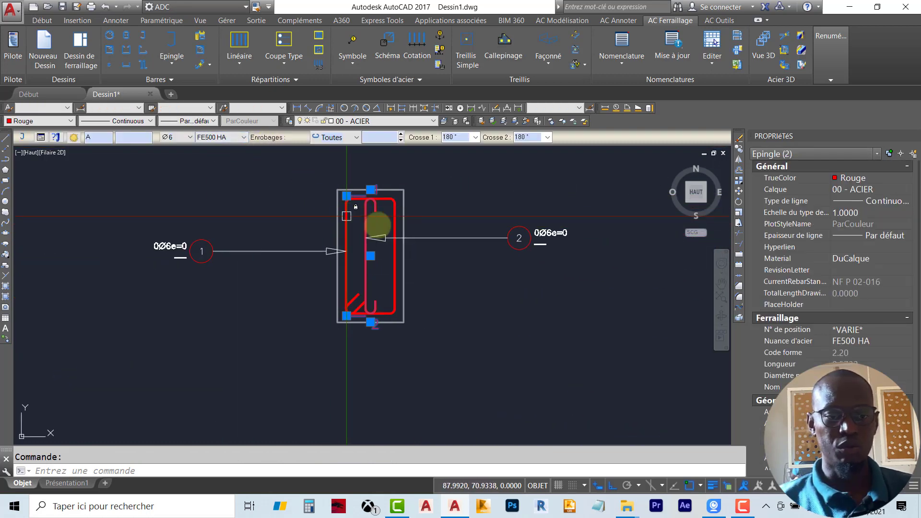
pyautogui.scroll(-4, 346, 216)
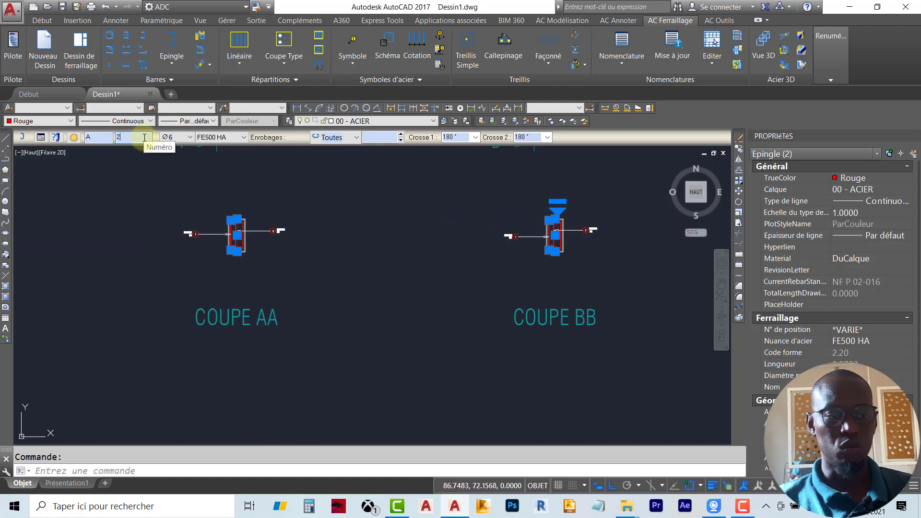
pyautogui.press('Return')
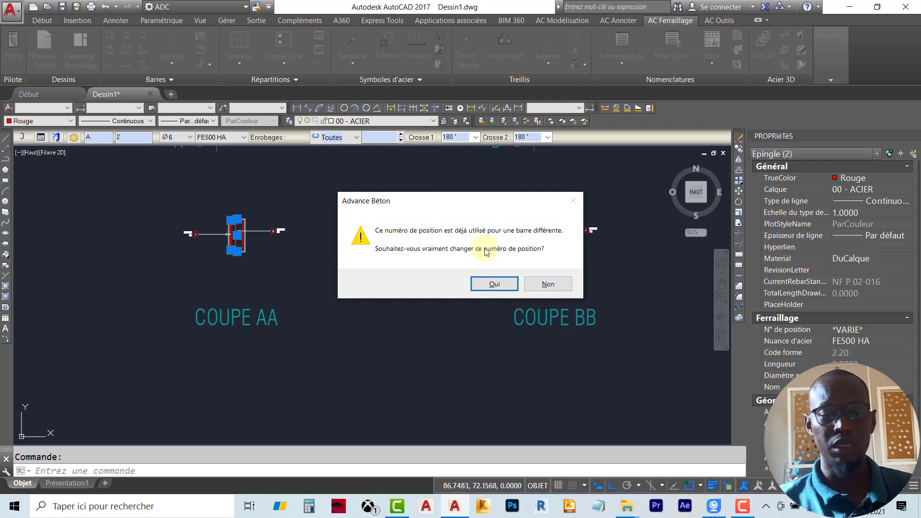
pyautogui.click(494, 284)
pyautogui.scroll(5, 576, 229)
pyautogui.press('Escape')
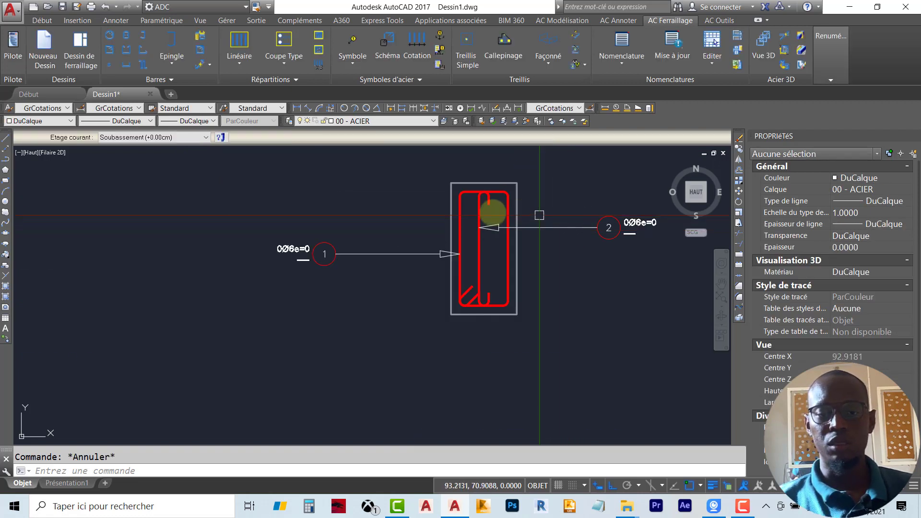
# Step: Check the Epingles' position numbers in the bar symbols of sections AA and BB
pyautogui.scroll(-5, 488, 221)
pyautogui.scroll(-1, 161, 222)
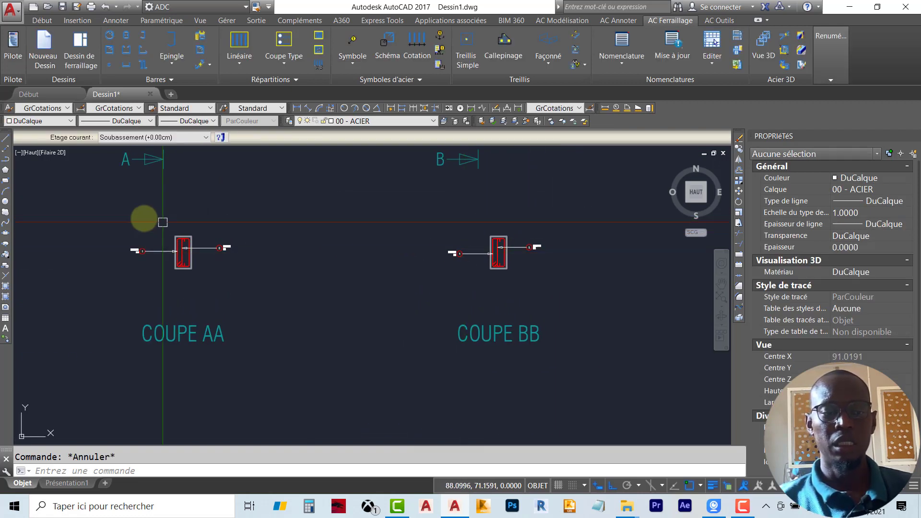
pyautogui.scroll(6, 504, 238)
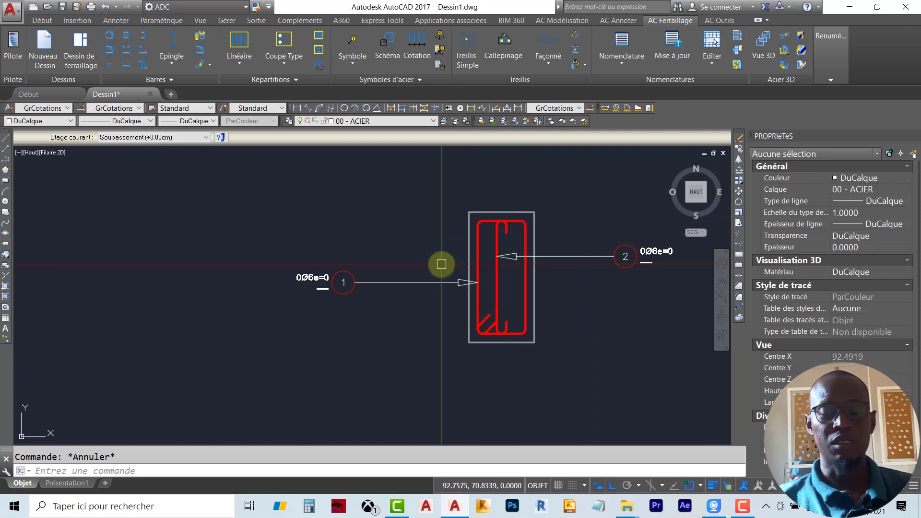
pyautogui.scroll(-5, 417, 254)
pyautogui.moveTo(397, 243); pyautogui.dragTo(378, 331, button='middle')
pyautogui.moveTo(252, 249); pyautogui.dragTo(366, 248, button='middle')
pyautogui.scroll(-2, 366, 247)
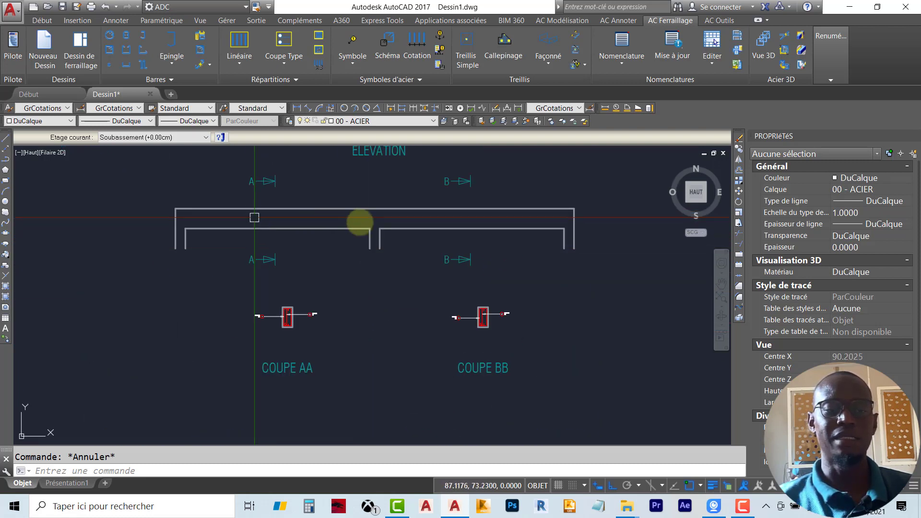
# Step: Draw a straight Ø10 FE500 HA bar along the elevation's top edge between its outer corners, with a 135° hook at end 1 turned into the beam
pyautogui.click(171, 67)
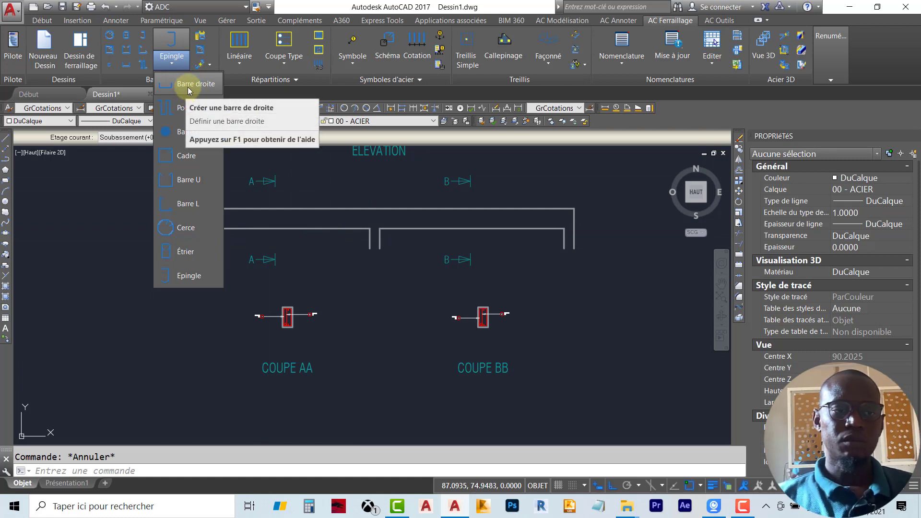
pyautogui.click(189, 85)
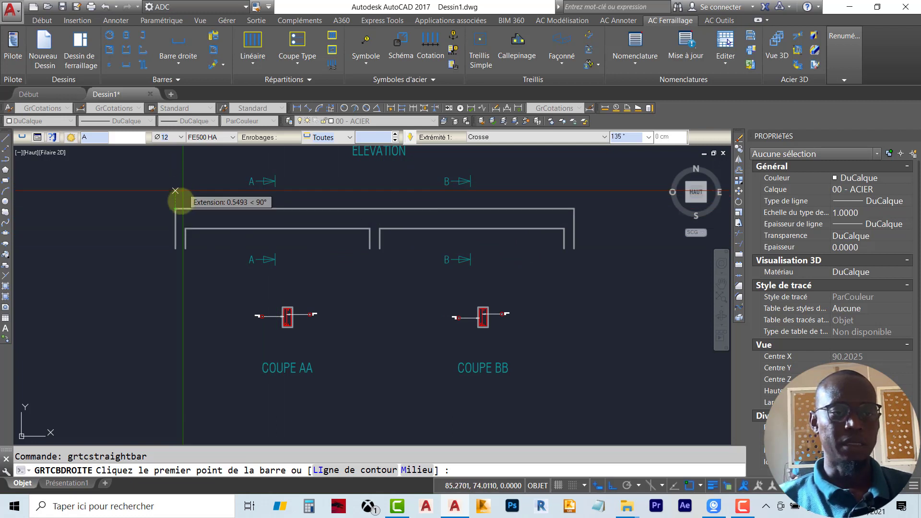
pyautogui.click(173, 137)
pyautogui.click(164, 156)
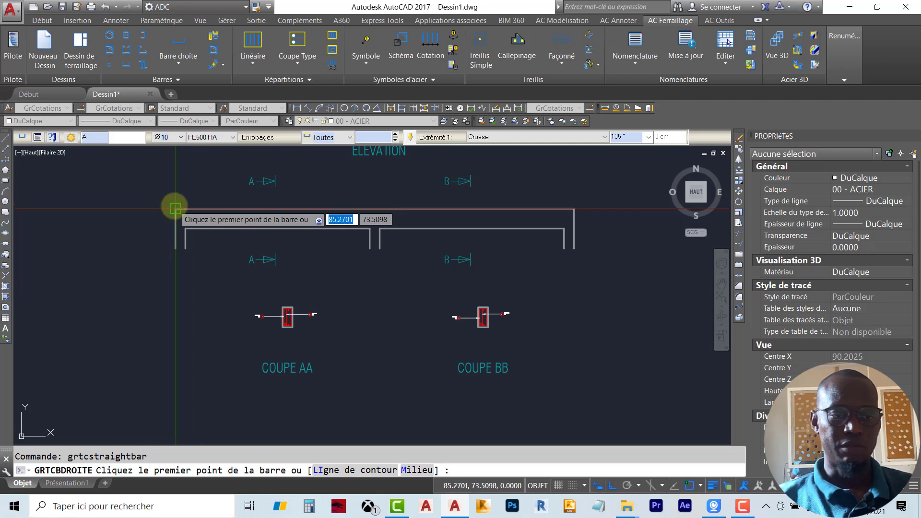
pyautogui.click(175, 207)
pyautogui.scroll(3, 560, 206)
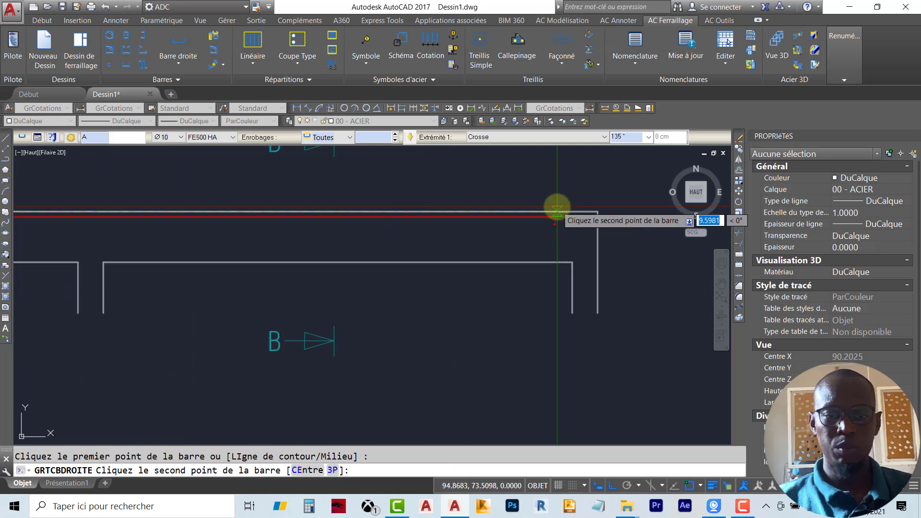
pyautogui.click(617, 213)
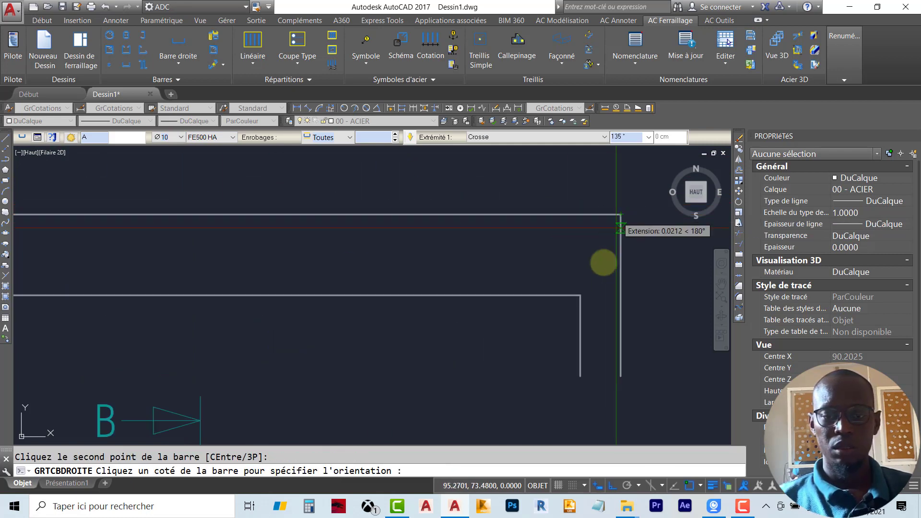
pyautogui.click(606, 303)
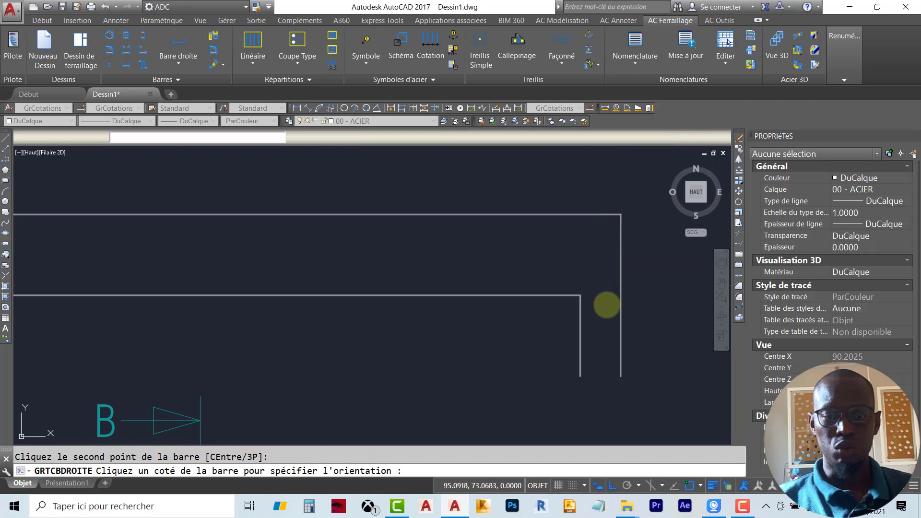
# Step: Place the top bar's symbol with number, quantity, diameter and spacing above the elevation between section marks A and B
pyautogui.scroll(-5, 607, 304)
pyautogui.scroll(4, 388, 259)
pyautogui.scroll(3, 330, 258)
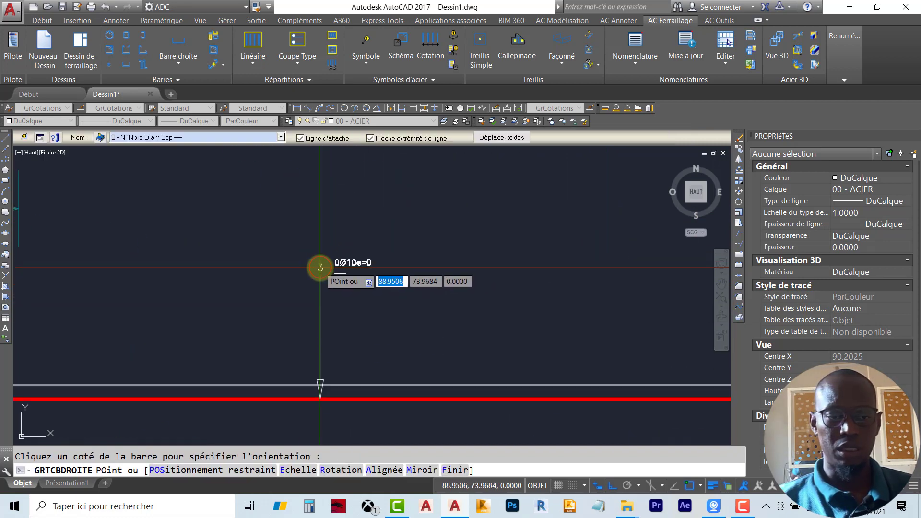
pyautogui.scroll(-5, 316, 264)
pyautogui.click(313, 265)
pyautogui.scroll(2, 313, 265)
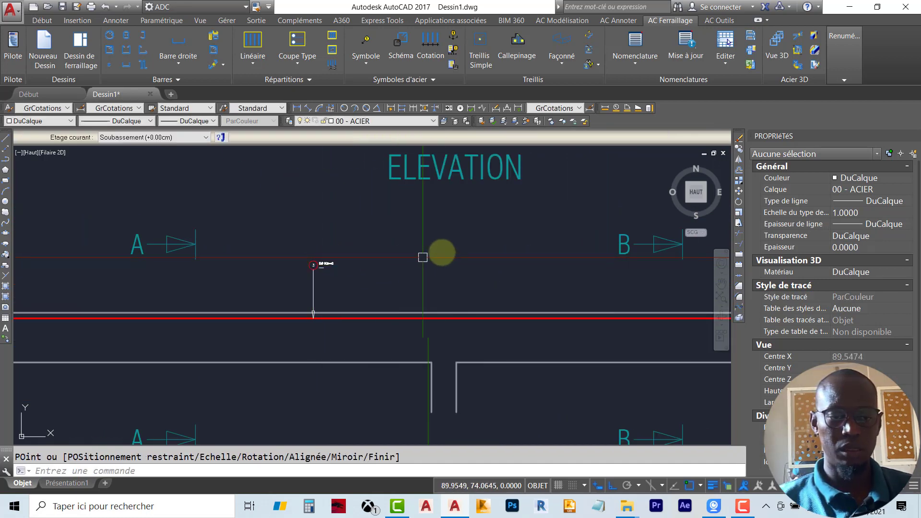
# Step: Set end 2 of the elevation's top bar to a 135° Crosse
pyautogui.scroll(-5, 427, 259)
pyautogui.scroll(6, 210, 290)
pyautogui.scroll(2, 210, 290)
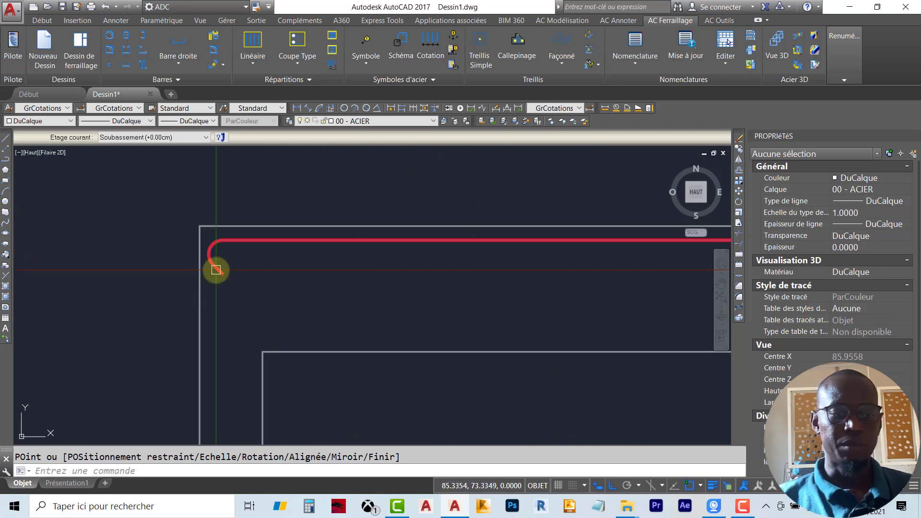
pyautogui.click(216, 269)
pyautogui.scroll(-7, 160, 244)
pyautogui.scroll(5, 636, 248)
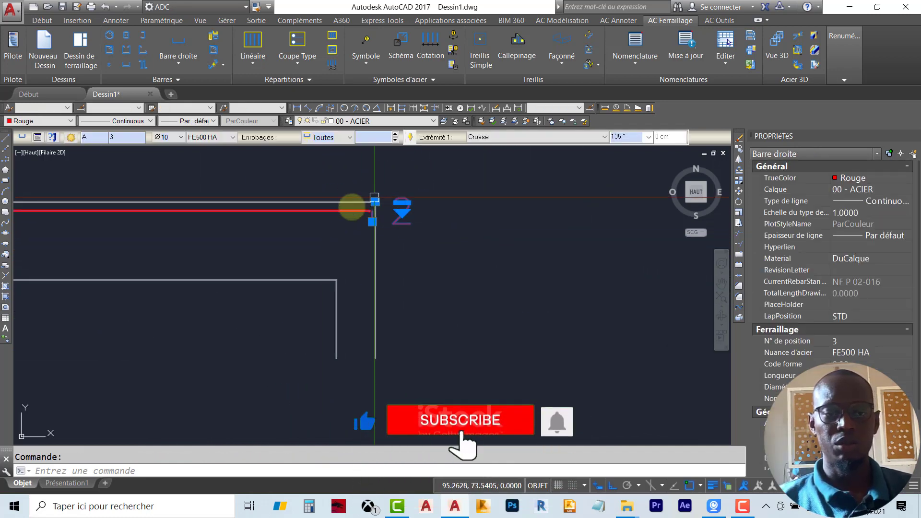
pyautogui.scroll(4, 362, 203)
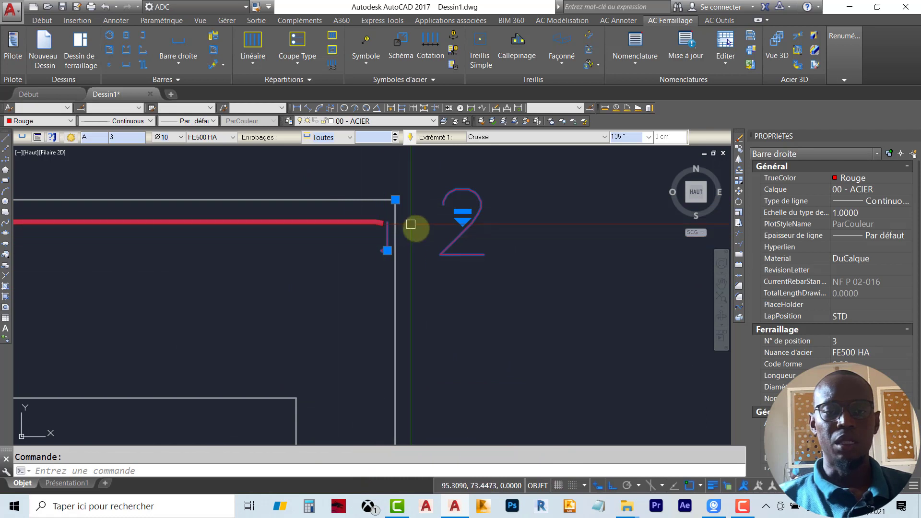
pyautogui.moveTo(372, 228); pyautogui.dragTo(407, 229, button='middle')
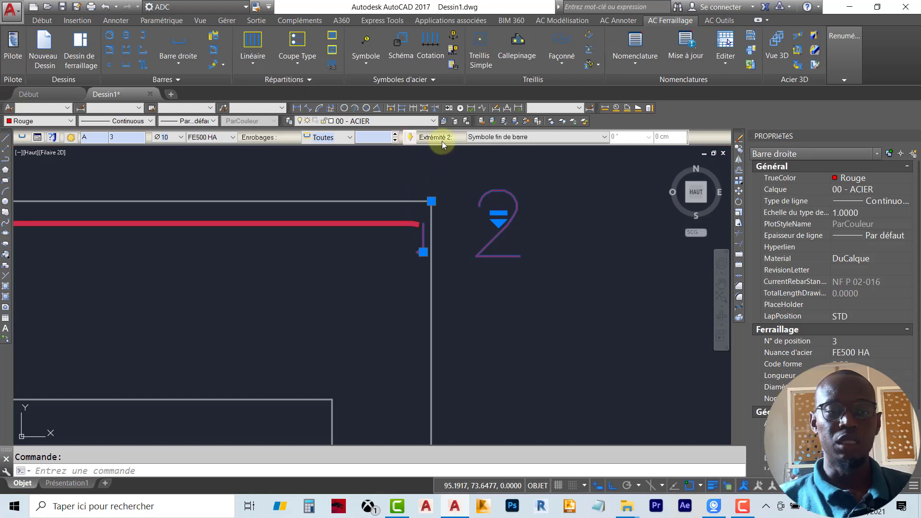
pyautogui.click(510, 139)
pyautogui.click(504, 155)
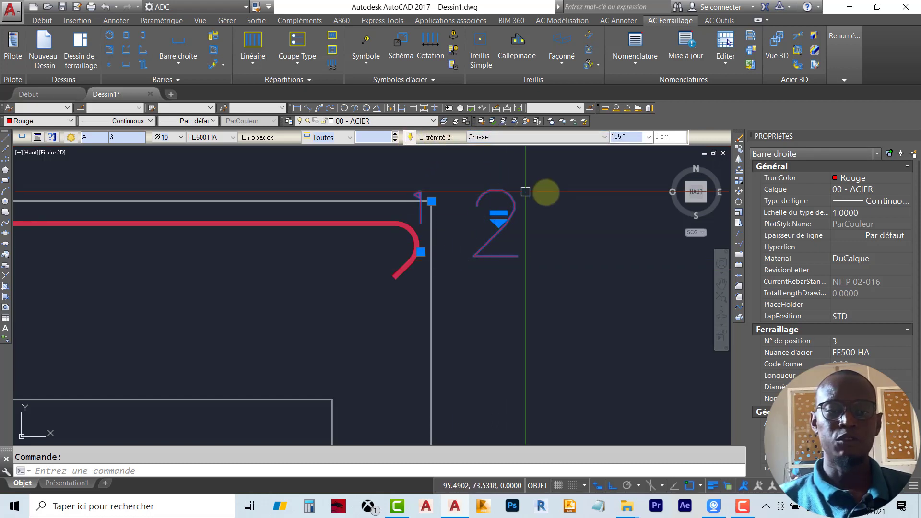
pyautogui.press('Escape')
# Step: Draw a straight Ø10 bar along the beam's underside between the inner corners of the two end supports, oriented upward into the beam
pyautogui.scroll(-3, 585, 196)
pyautogui.moveTo(201, 198); pyautogui.dragTo(493, 201, button='middle')
pyautogui.scroll(-1, 492, 202)
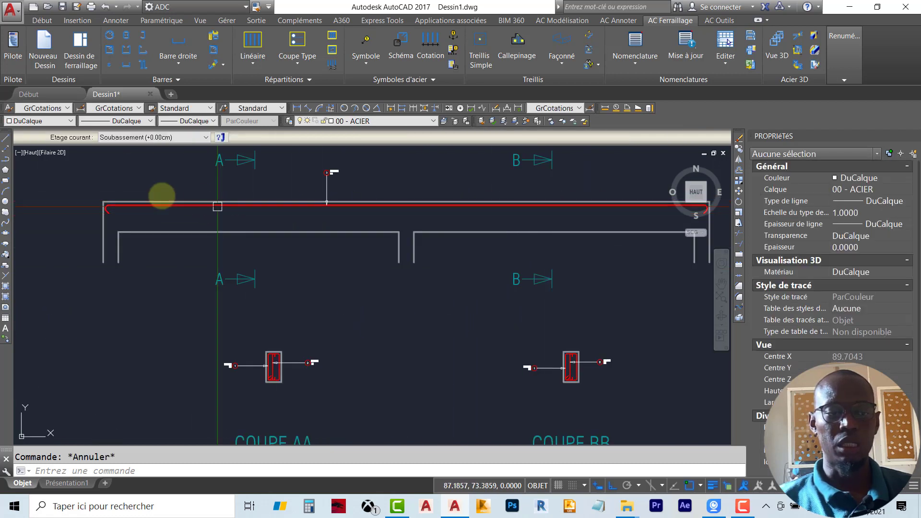
pyautogui.moveTo(396, 213); pyautogui.dragTo(336, 198, button='middle')
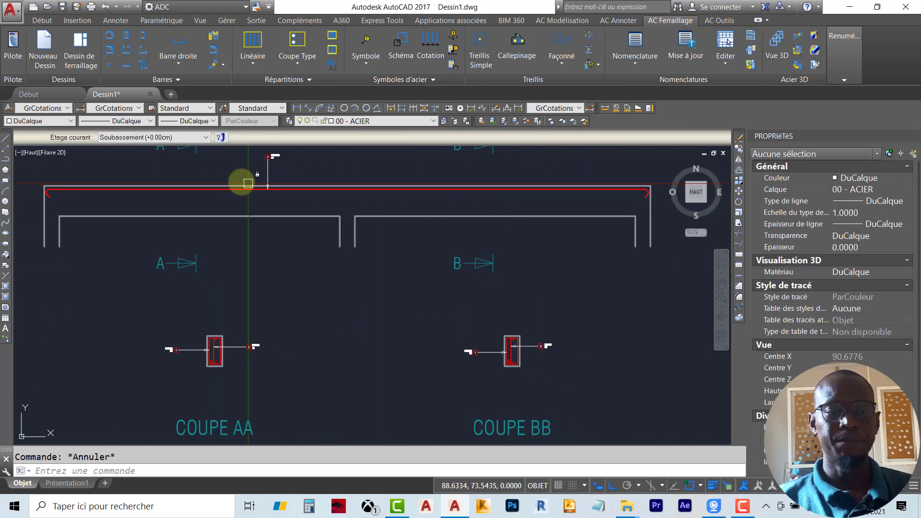
pyautogui.click(187, 53)
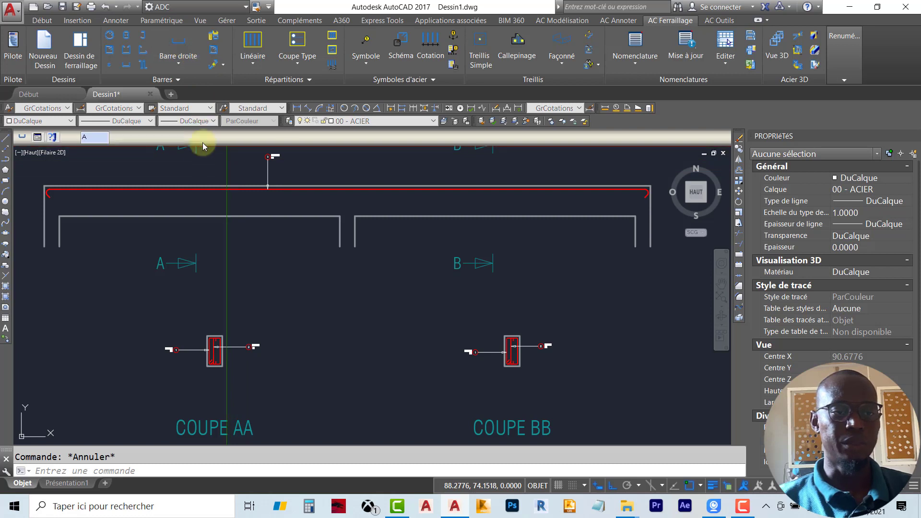
pyautogui.scroll(5, 62, 216)
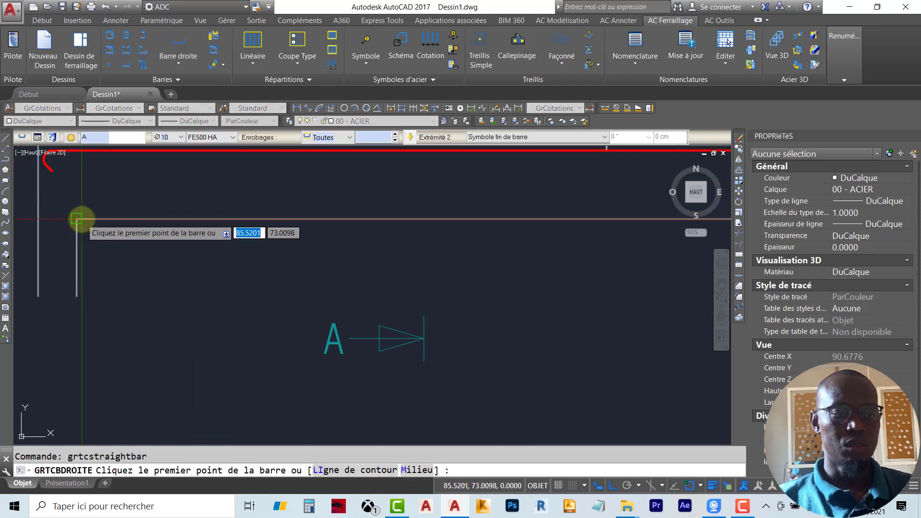
pyautogui.click(78, 219)
pyautogui.scroll(-5, 308, 230)
pyautogui.scroll(5, 416, 232)
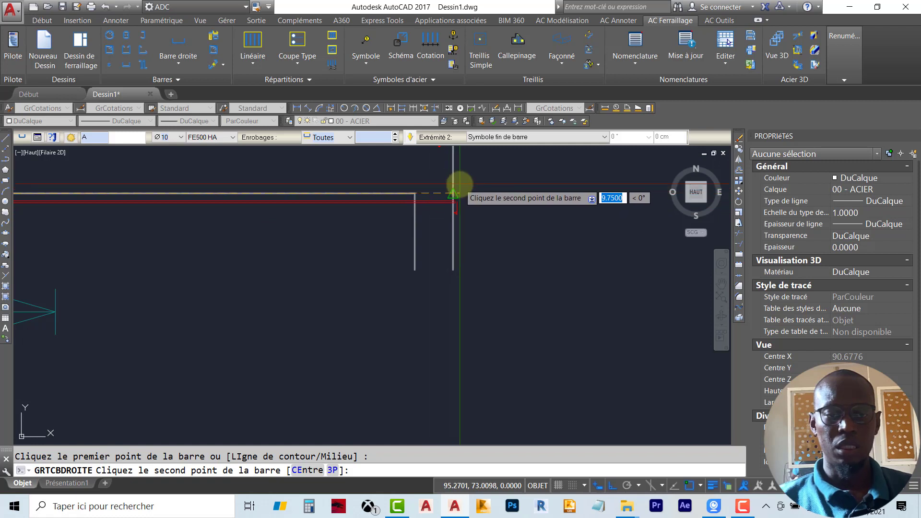
pyautogui.click(415, 193)
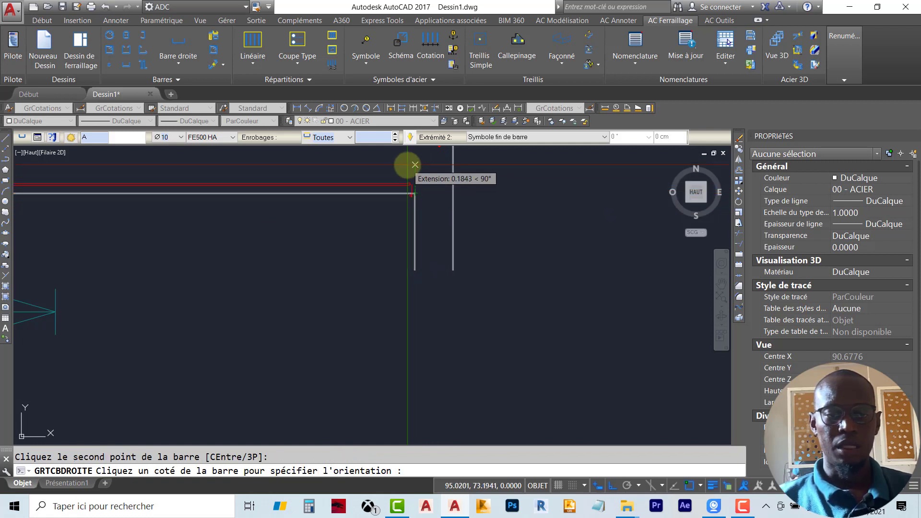
pyautogui.click(410, 164)
# Step: Place the bottom bar's symbol below the beam in the left span
pyautogui.scroll(-2, 577, 237)
pyautogui.moveTo(246, 259); pyautogui.dragTo(531, 261, button='middle')
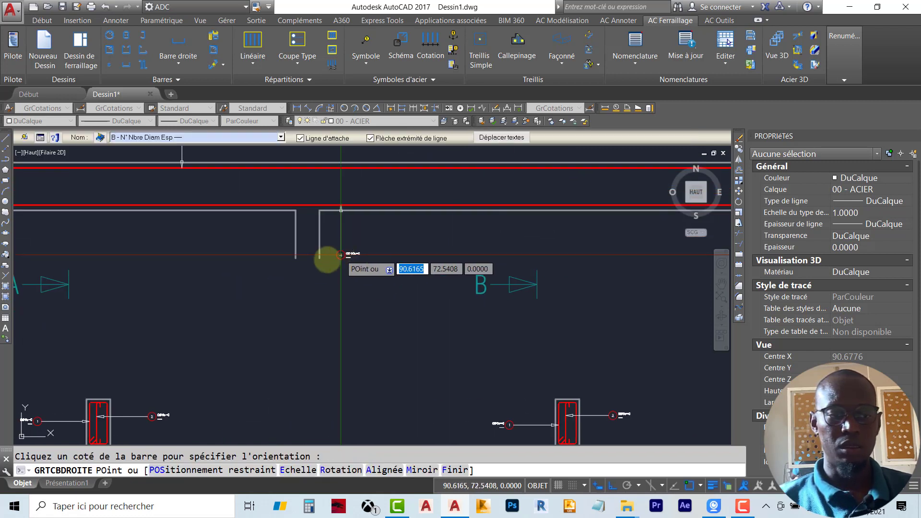
pyautogui.click(230, 253)
# Step: Stretch the bottom bar's left end to the outer face of the left support
pyautogui.scroll(-2, 317, 254)
pyautogui.scroll(5, 125, 240)
pyautogui.click(255, 187)
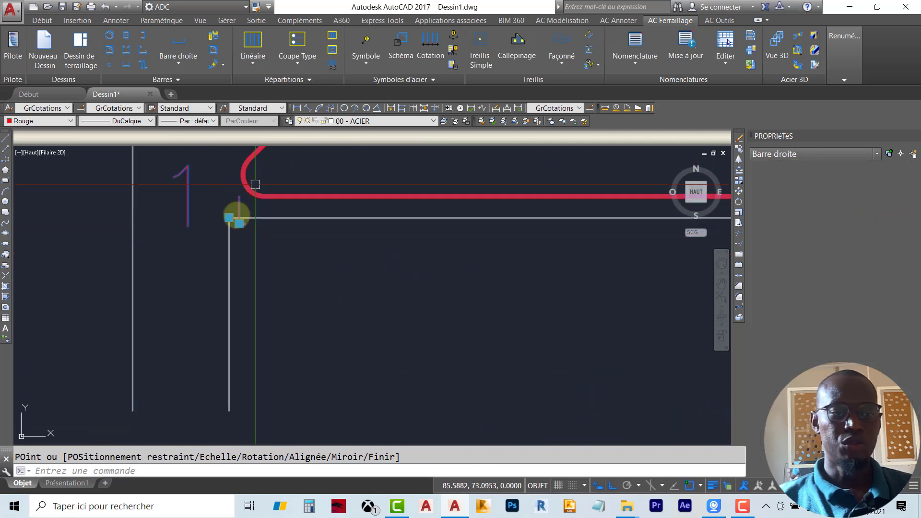
pyautogui.scroll(-2, 225, 211)
pyautogui.moveTo(214, 201); pyautogui.dragTo(302, 297, button='middle')
pyautogui.scroll(-2, 308, 273)
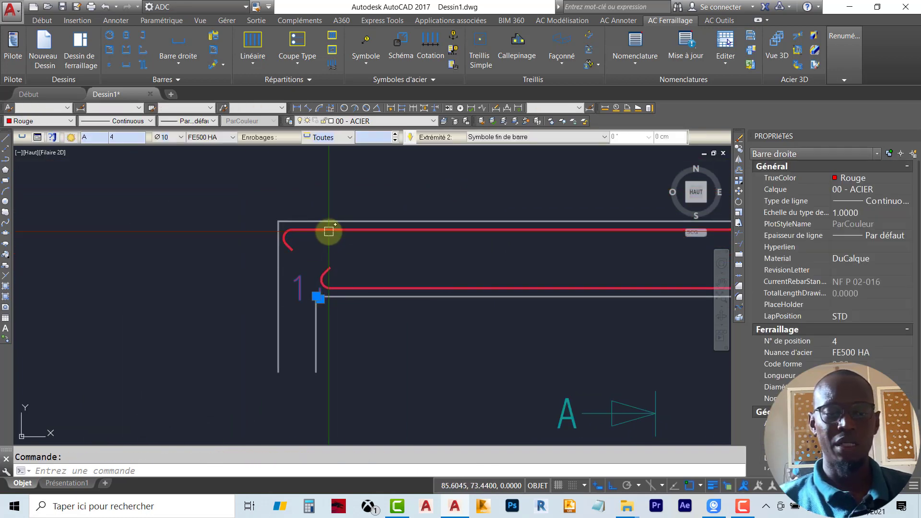
pyautogui.scroll(6, 295, 295)
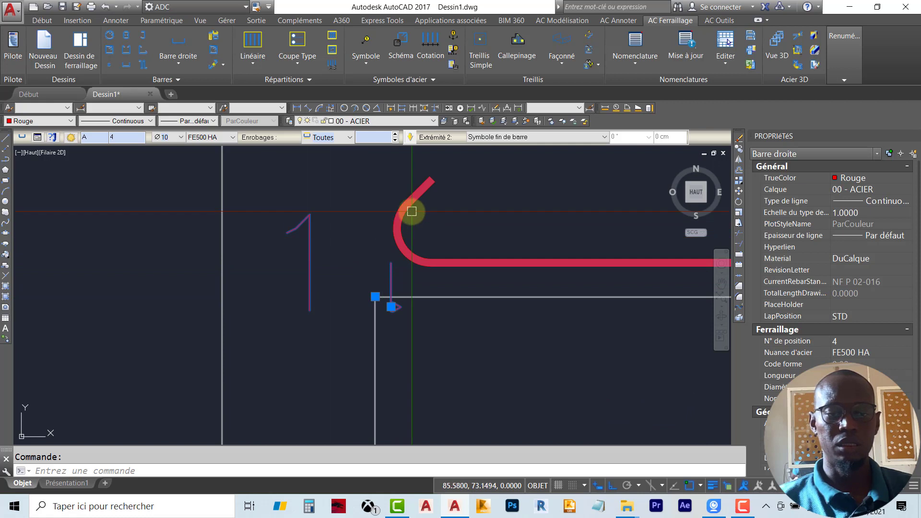
pyautogui.click(375, 297)
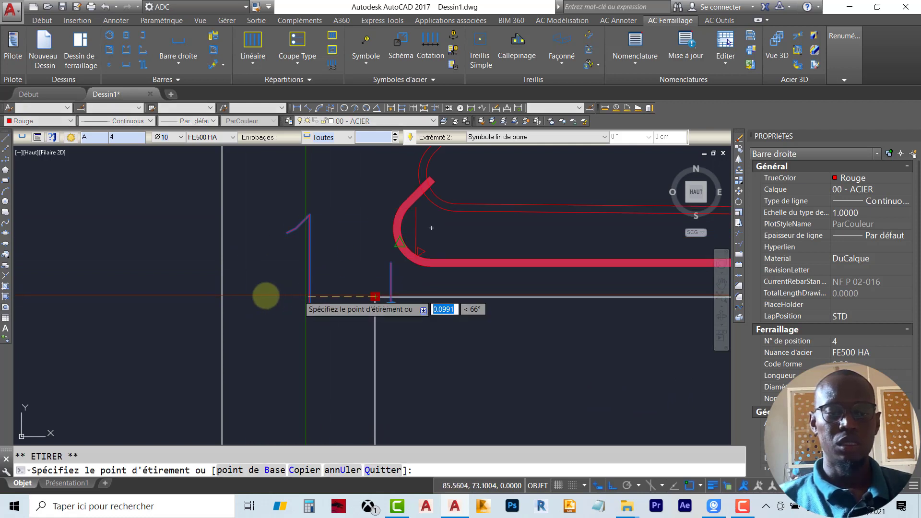
# Step: Stretch the bottom bar's right end by 0.25 to the outer face of the right end support
pyautogui.scroll(-5, 177, 290)
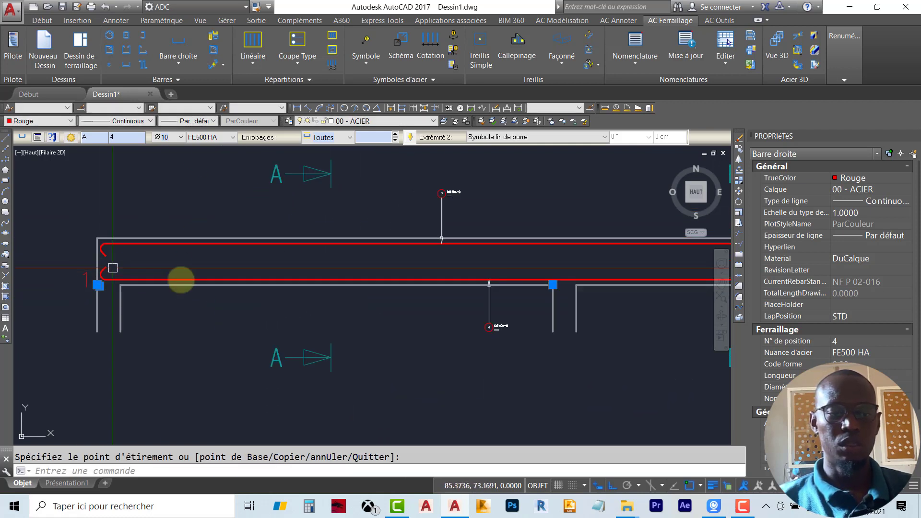
pyautogui.scroll(4, 498, 286)
pyautogui.click(512, 252)
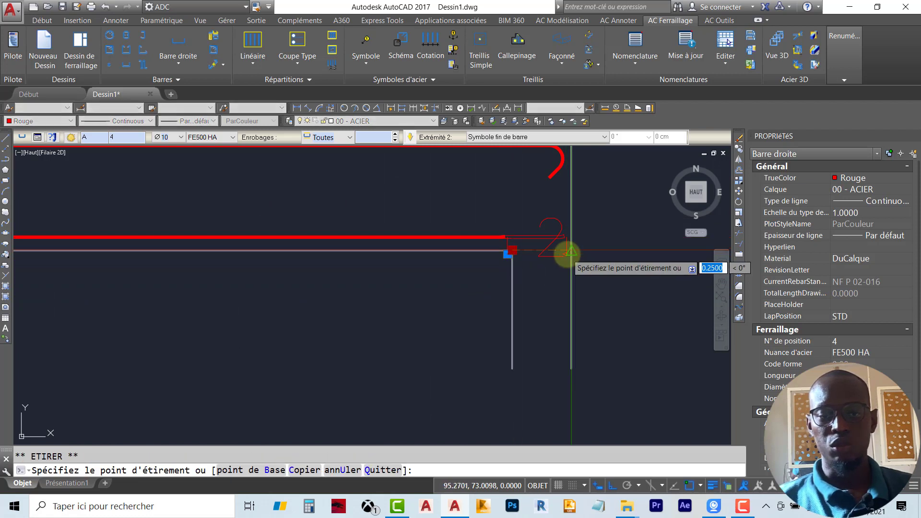
pyautogui.click(571, 252)
# Step: Set end 2 of the elevation's bottom bar to a 135° Crosse
pyautogui.moveTo(569, 277); pyautogui.dragTo(487, 291, button='middle')
pyautogui.click(508, 136)
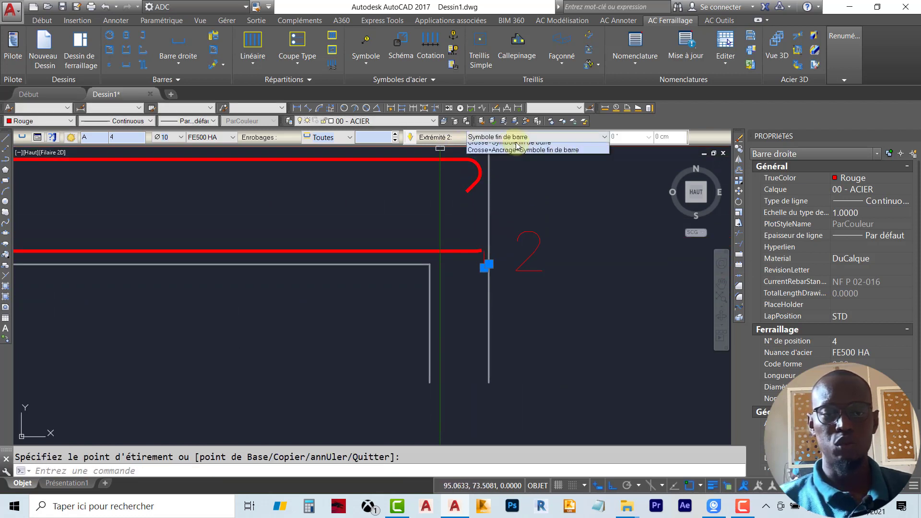
pyautogui.click(509, 149)
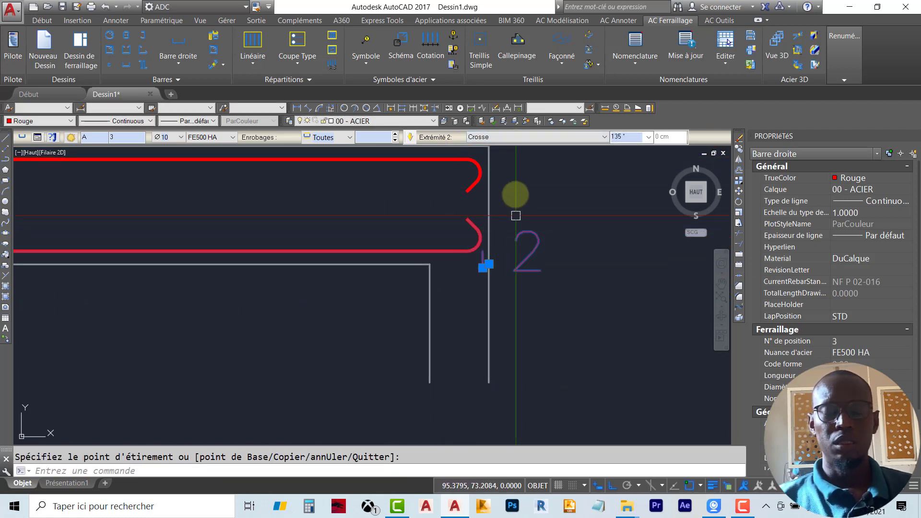
pyautogui.scroll(-4, 532, 261)
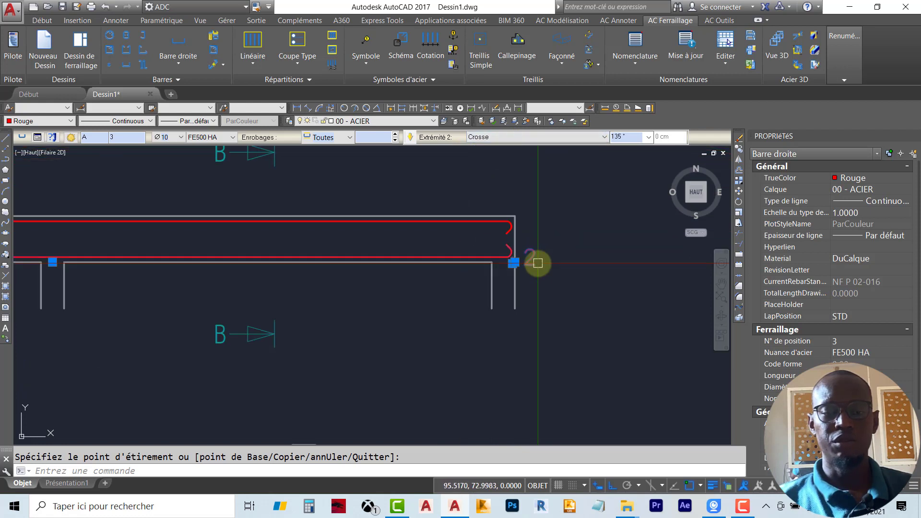
pyautogui.press('Escape')
# Step: Set the bottom bar's diameter to Ø14, giving it a new position number instead of modifying all bars with the same mark
pyautogui.moveTo(95, 262); pyautogui.dragTo(475, 258, button='middle')
pyautogui.scroll(-2, 475, 257)
pyautogui.scroll(4, 174, 251)
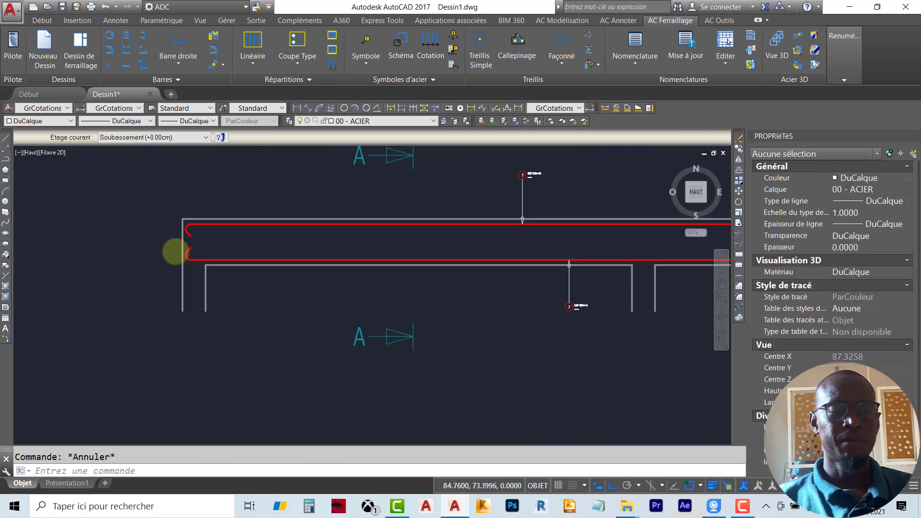
pyautogui.click(208, 216)
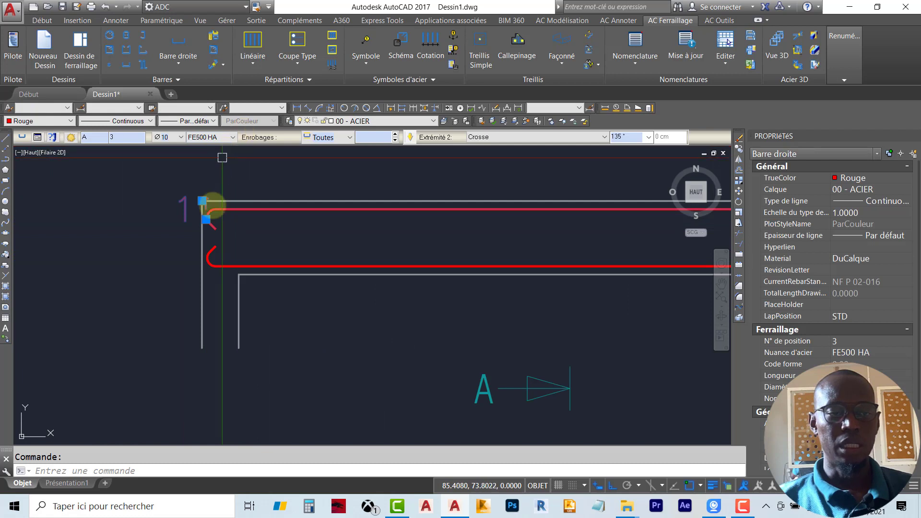
pyautogui.press('Escape')
pyautogui.click(212, 266)
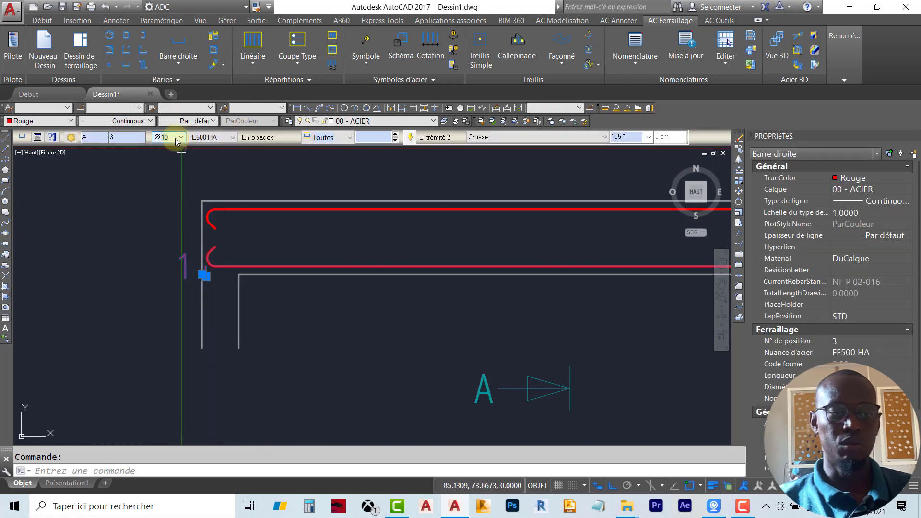
pyautogui.click(178, 139)
pyautogui.click(166, 176)
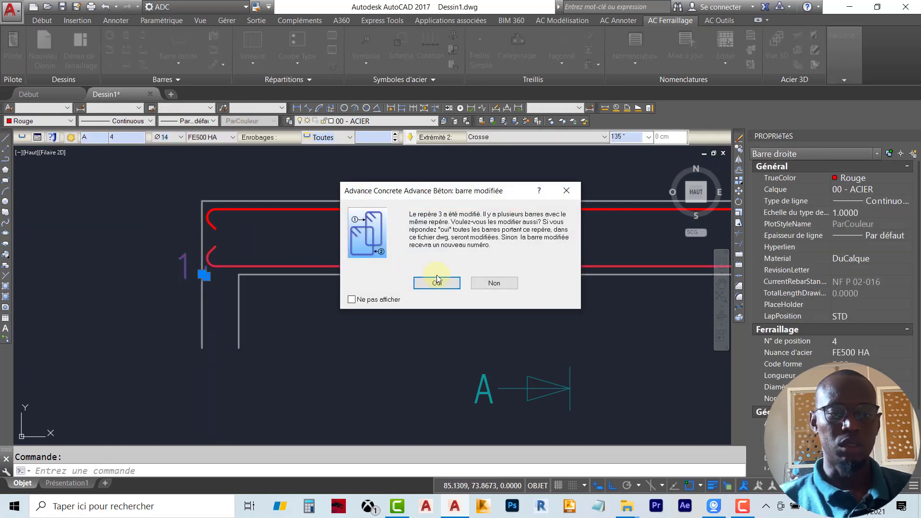
pyautogui.click(496, 283)
# Step: Change the elevation's bottom bar to Ø12
pyautogui.click(178, 138)
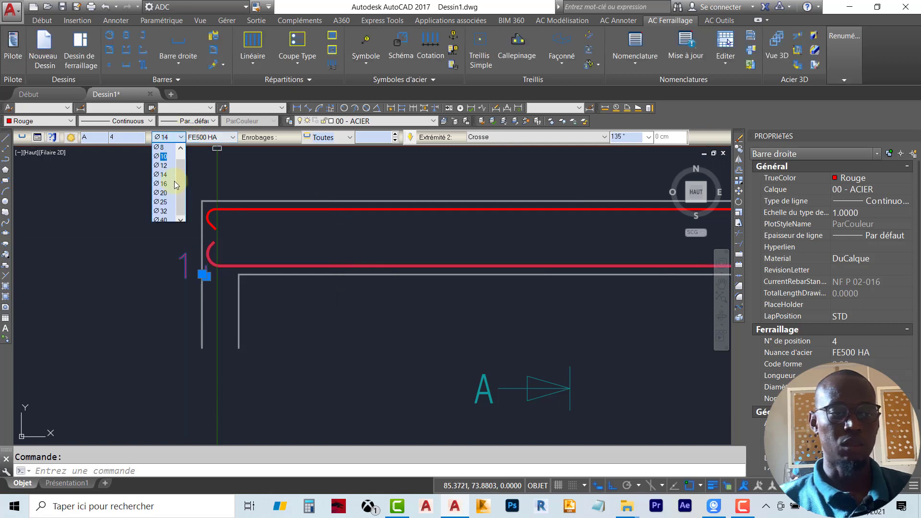
pyautogui.click(182, 197)
pyautogui.press('Escape')
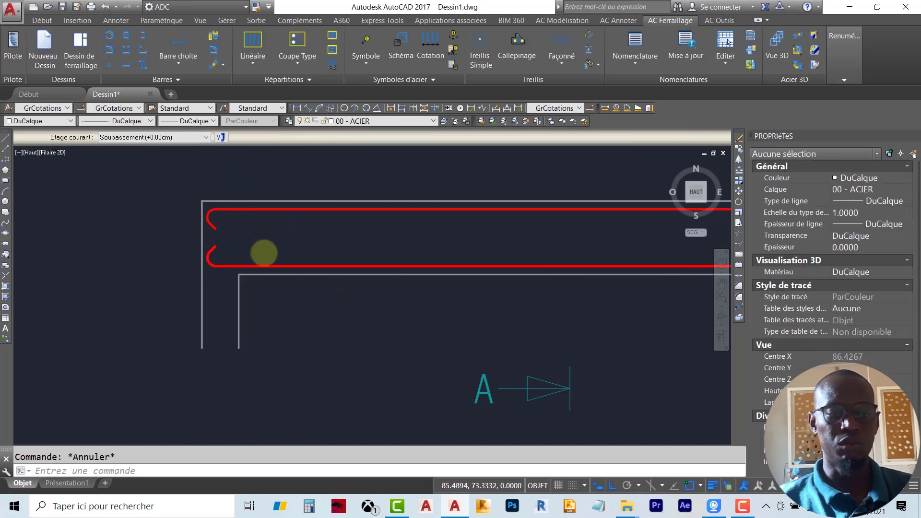
# Step: Review the longitudinal bars in the elevation together with sections AA and BB
pyautogui.scroll(-3, 319, 247)
pyautogui.scroll(3, 240, 266)
pyautogui.scroll(-3, 384, 259)
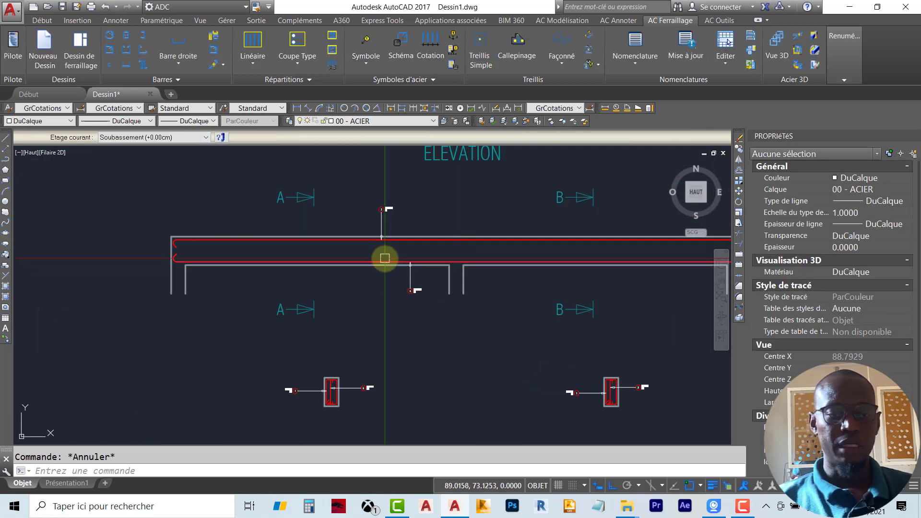
pyautogui.scroll(3, 426, 262)
pyautogui.scroll(-2, 404, 217)
pyautogui.scroll(3, 404, 217)
pyautogui.scroll(-5, 452, 248)
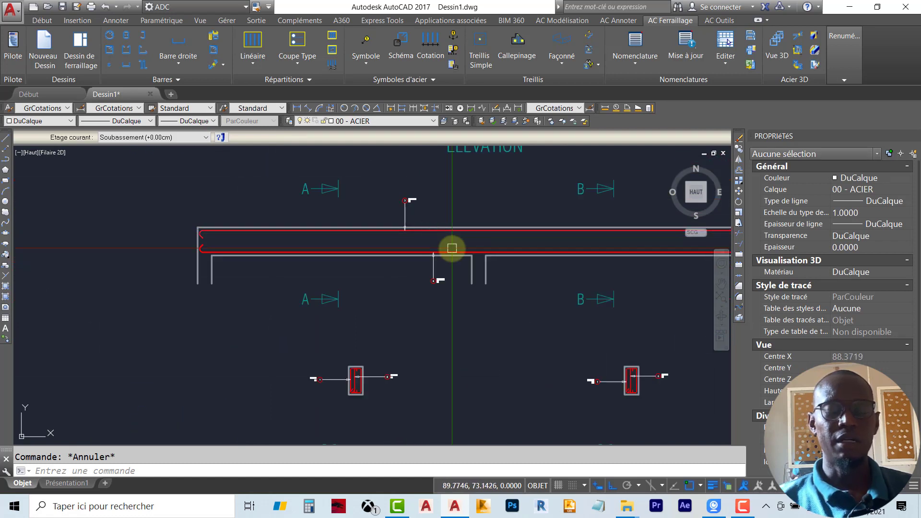
pyautogui.scroll(5, 382, 390)
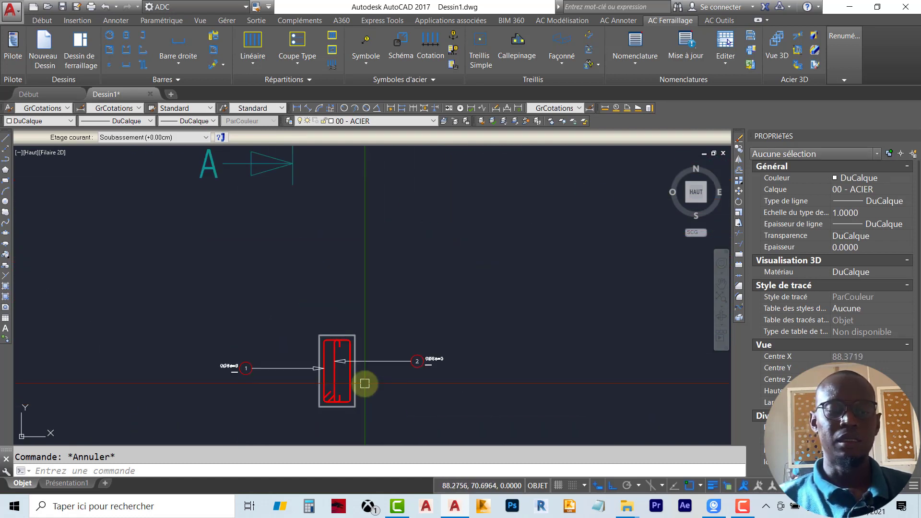
pyautogui.scroll(-5, 298, 319)
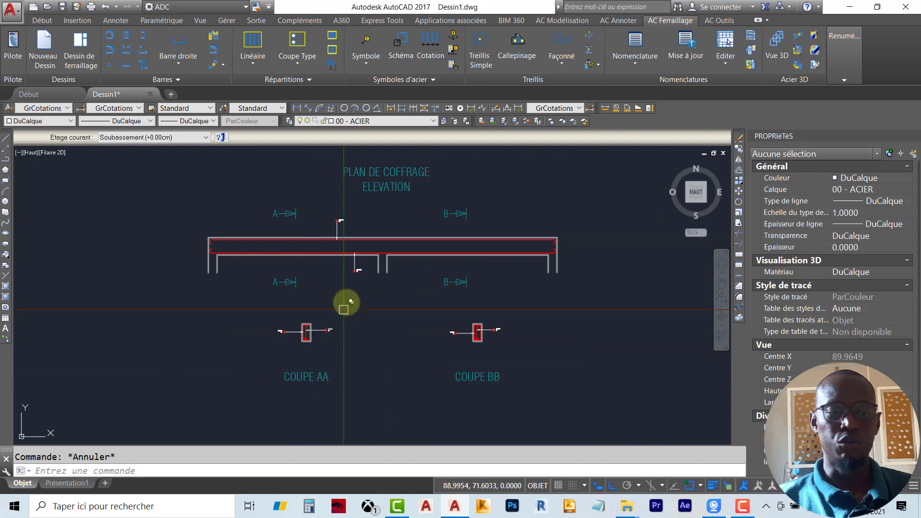
pyautogui.scroll(4, 465, 358)
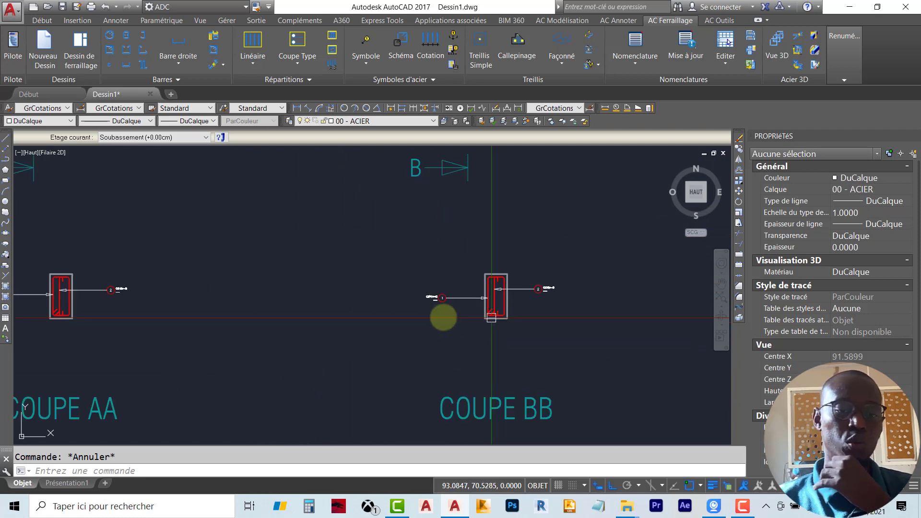
pyautogui.scroll(-2, 431, 309)
pyautogui.moveTo(408, 291); pyautogui.dragTo(453, 352, button='middle')
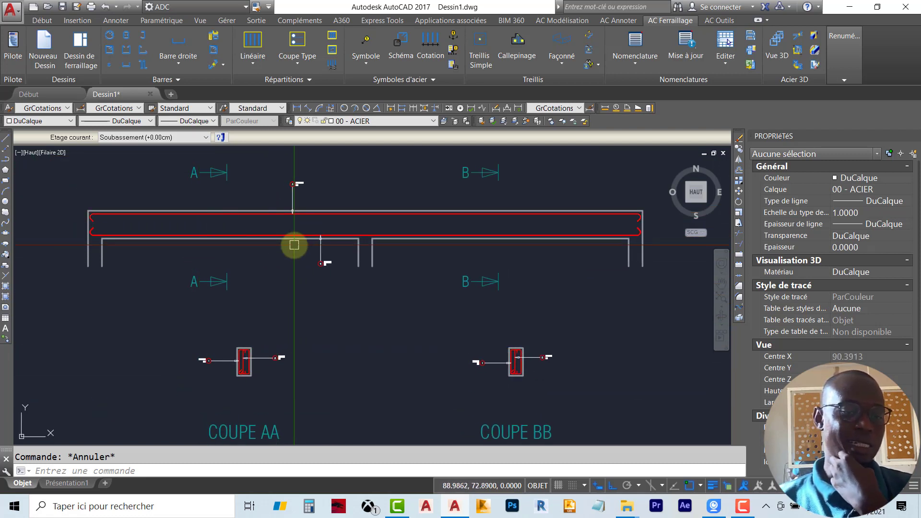
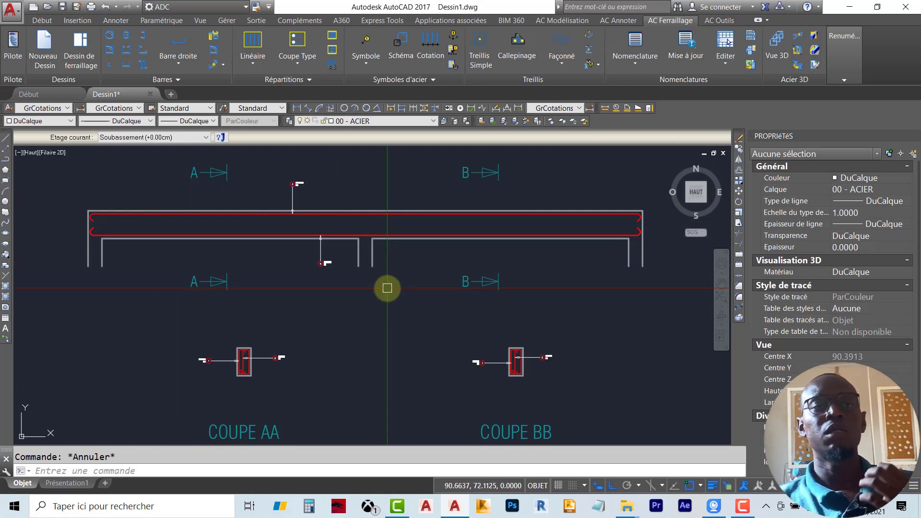
# Step: Examine the frame and pin in section AA in relation to the longitudinal bars of the elevation
pyautogui.scroll(6, 242, 365)
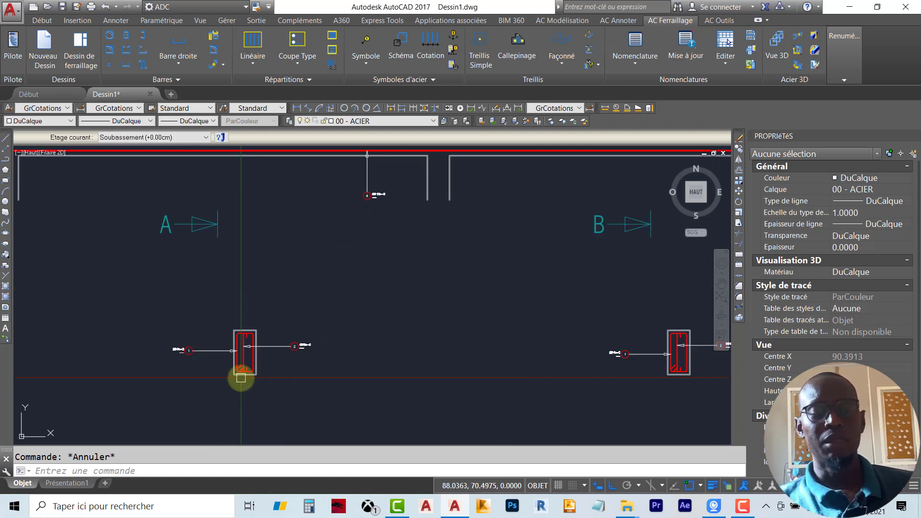
pyautogui.moveTo(243, 280)
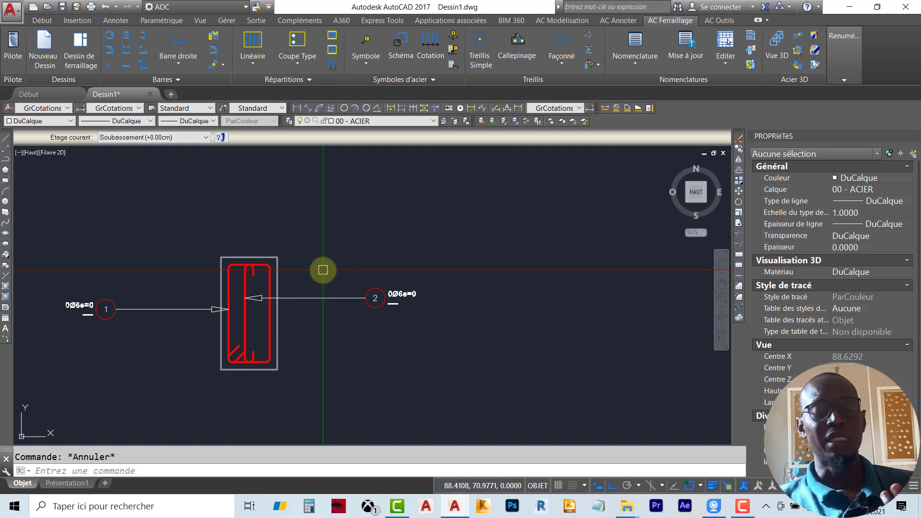
pyautogui.scroll(-5, 354, 296)
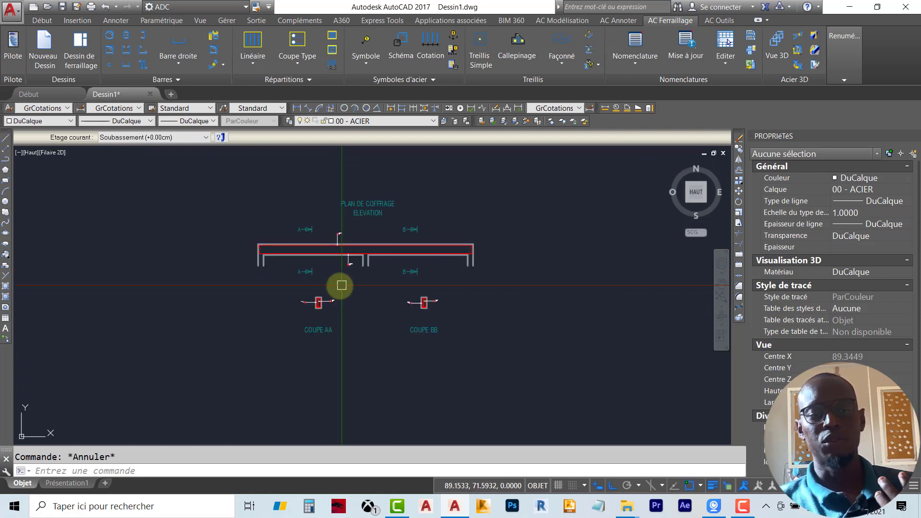
pyautogui.scroll(2, 283, 279)
pyautogui.scroll(-4, 411, 247)
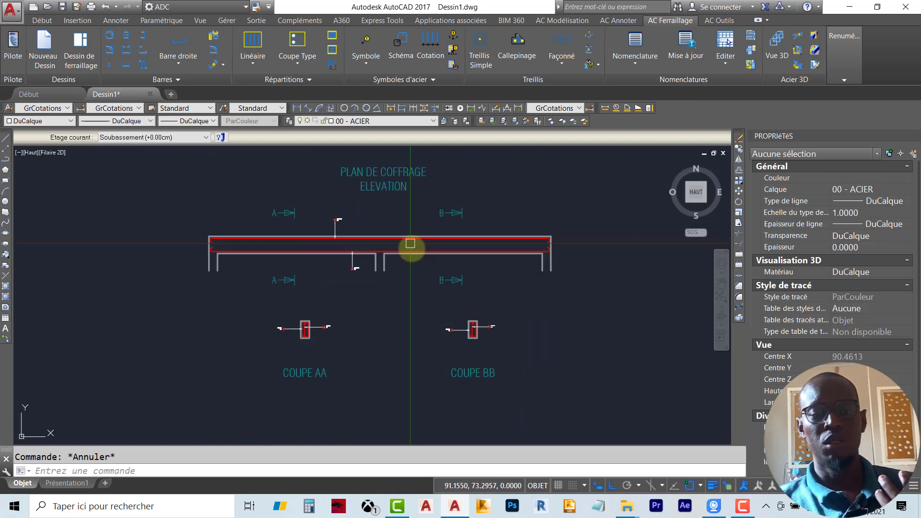
pyautogui.scroll(4, 301, 382)
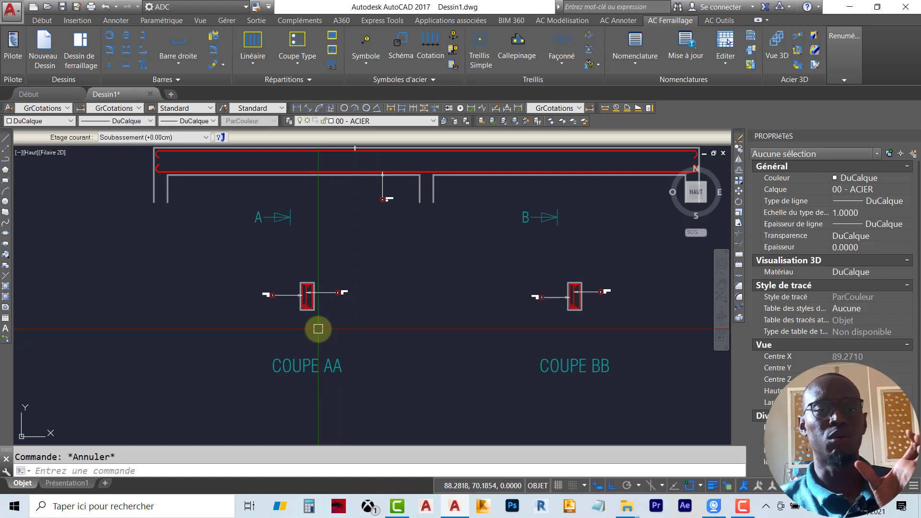
pyautogui.scroll(5, 298, 291)
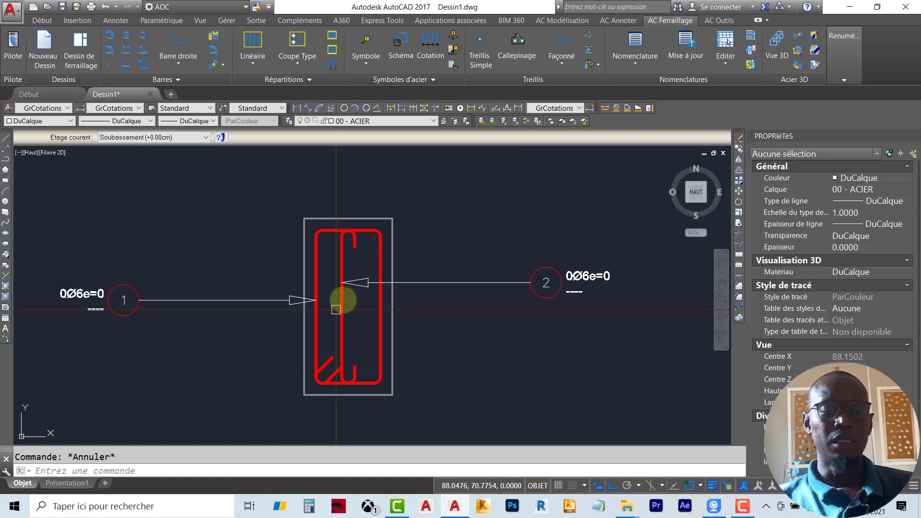
pyautogui.scroll(-4, 347, 296)
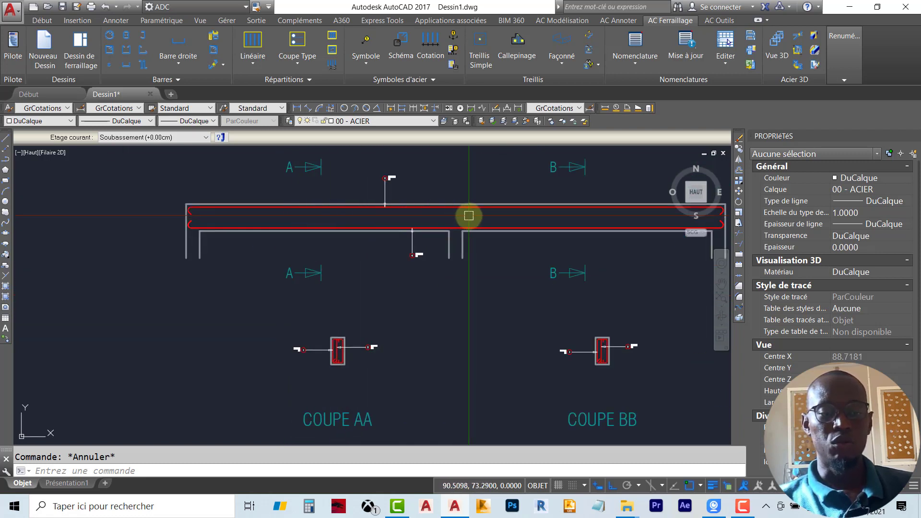
pyautogui.scroll(6, 334, 349)
pyautogui.scroll(-3, 355, 348)
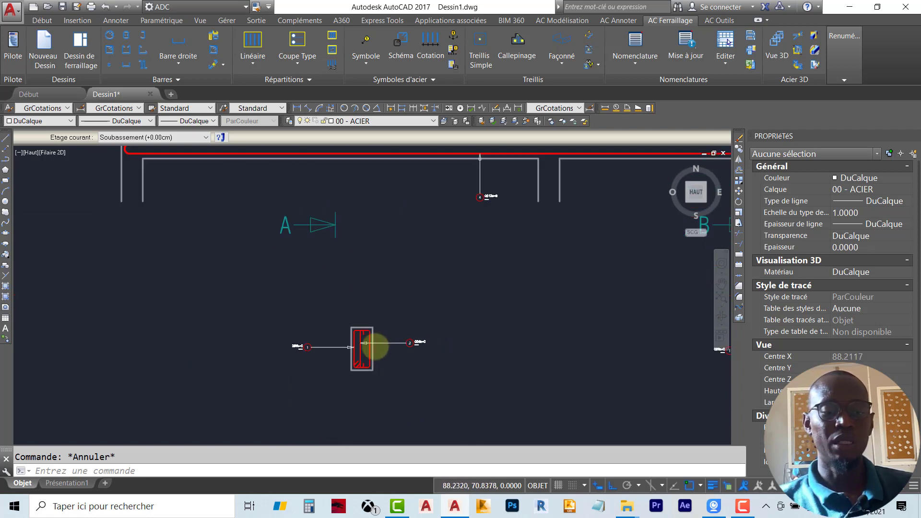
pyautogui.scroll(5, 370, 348)
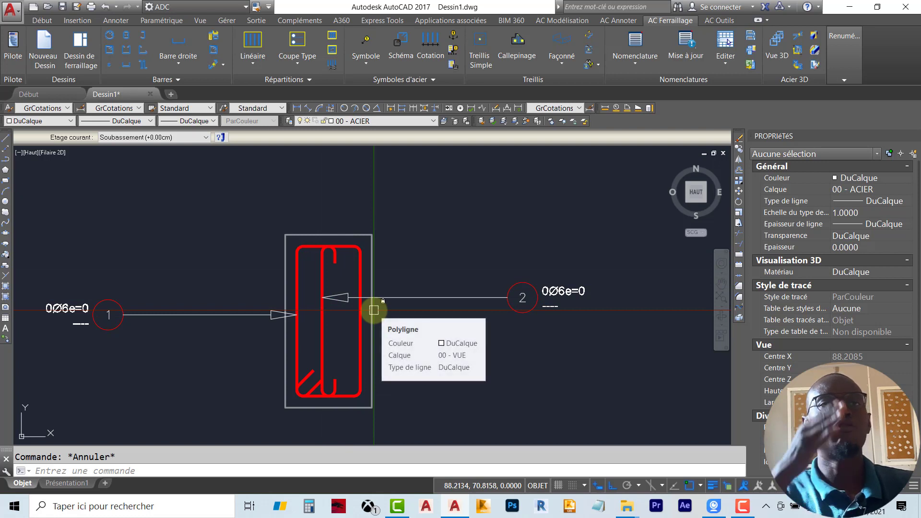
pyautogui.scroll(-6, 374, 310)
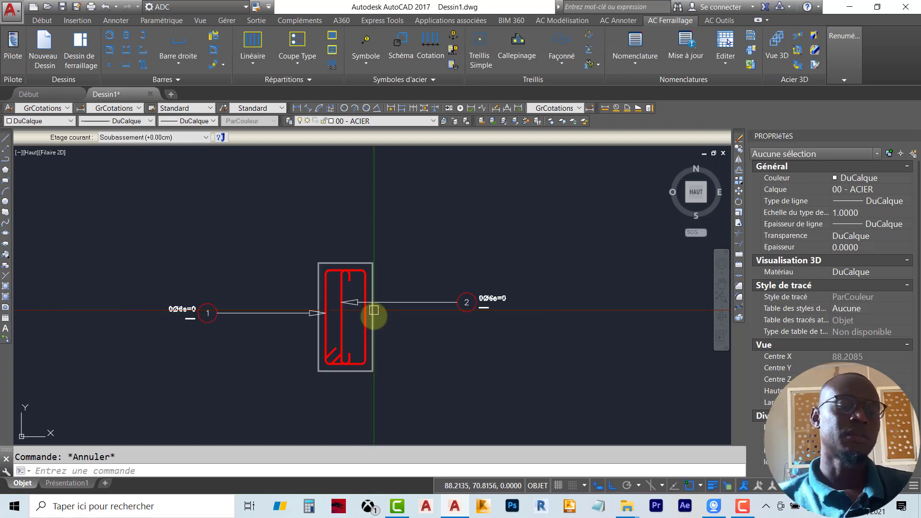
# Step: Check the symbols of the top and bottom bars in the elevation against the reinforcement drawn in section AA
pyautogui.moveTo(229, 232); pyautogui.dragTo(255, 314, button='middle')
pyautogui.scroll(-2, 256, 317)
pyautogui.scroll(6, 375, 208)
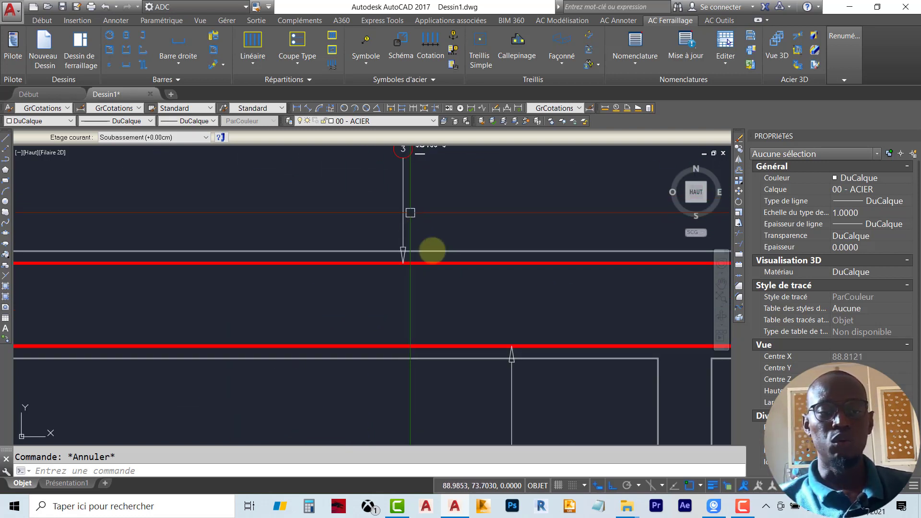
pyautogui.scroll(-3, 432, 250)
pyautogui.scroll(3, 487, 354)
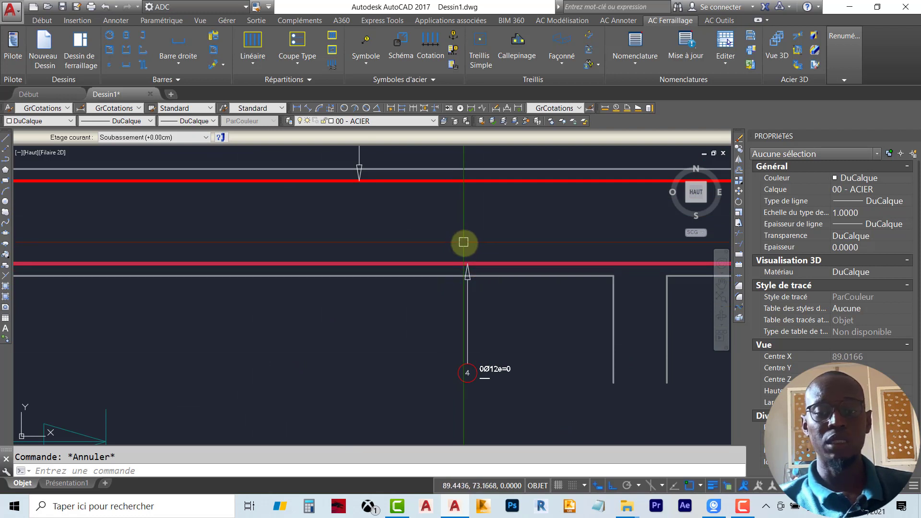
pyautogui.scroll(-8, 464, 248)
pyautogui.scroll(7, 428, 323)
pyautogui.scroll(4, 545, 193)
pyautogui.scroll(-2, 380, 243)
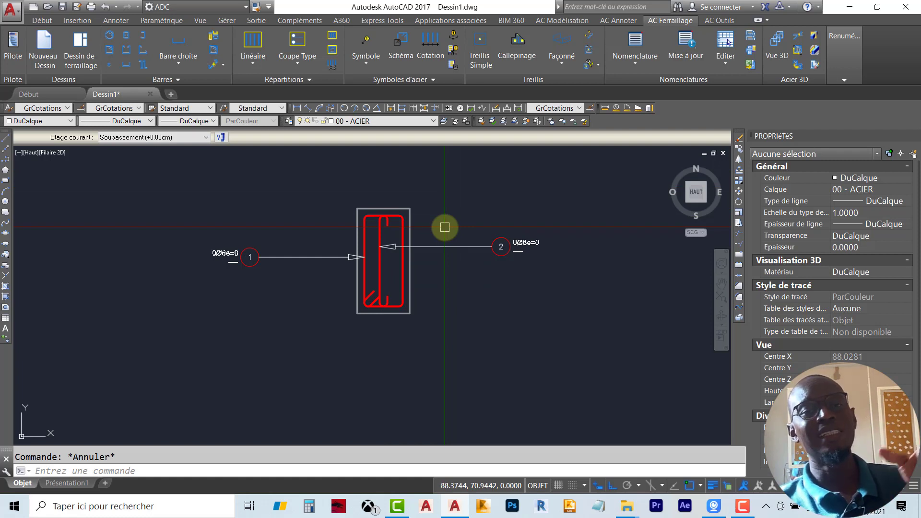
pyautogui.scroll(-4, 445, 227)
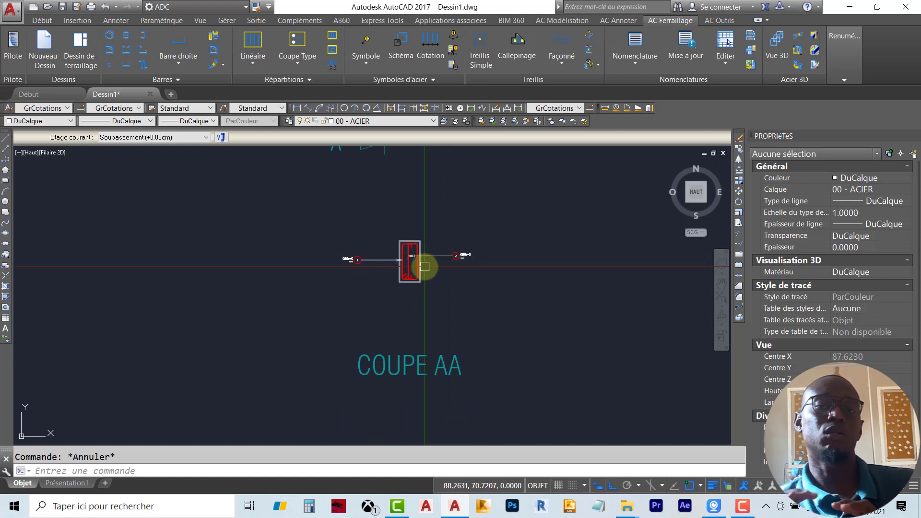
pyautogui.scroll(-5, 424, 266)
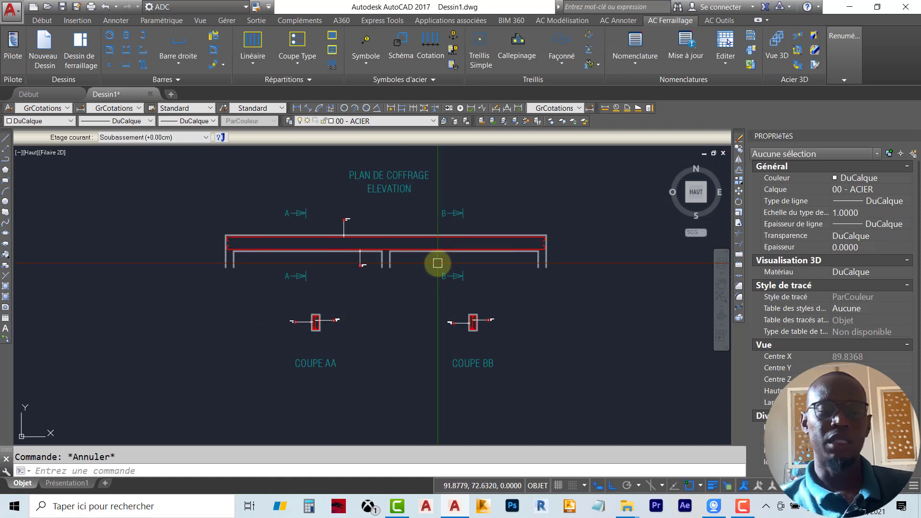
pyautogui.scroll(2, 364, 294)
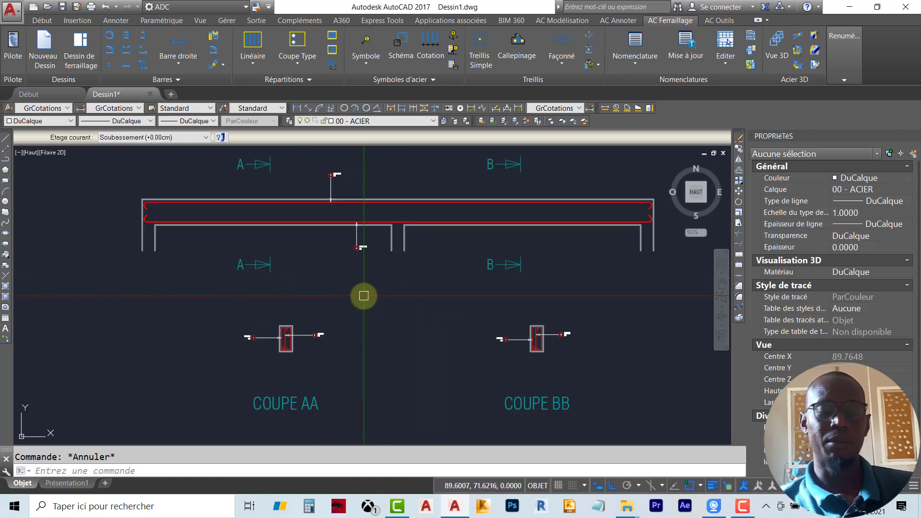
pyautogui.scroll(2, 374, 192)
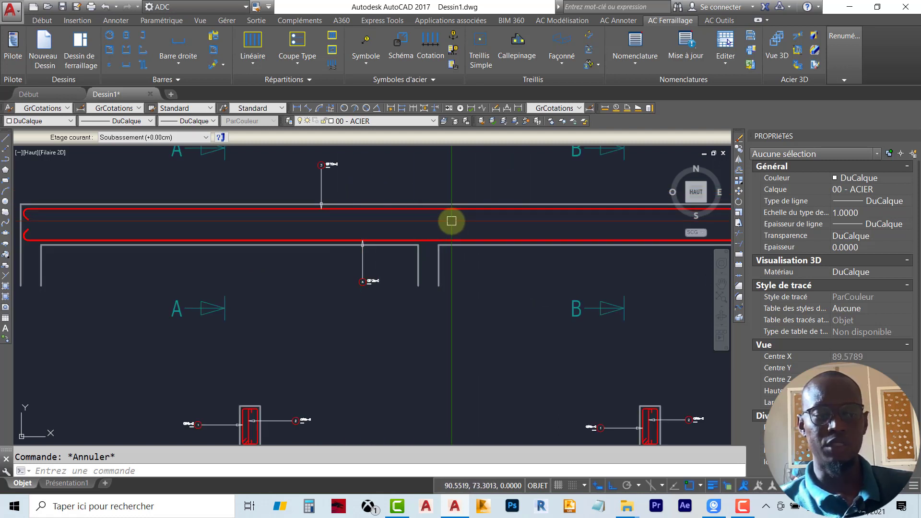
# Step: Examine the hooked longitudinal bars along the elevation, from the end support to the intermediate support
pyautogui.moveTo(25, 220); pyautogui.dragTo(120, 212, button='middle')
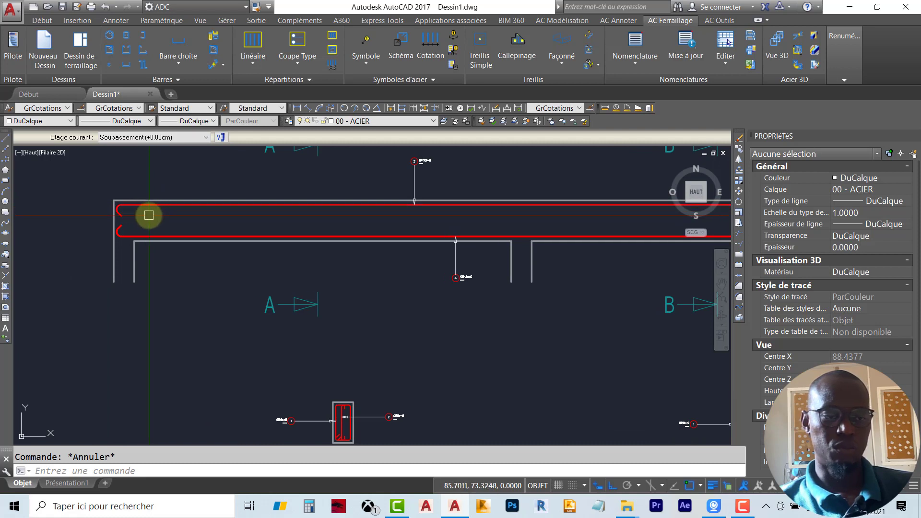
pyautogui.moveTo(325, 226); pyautogui.dragTo(165, 223, button='middle')
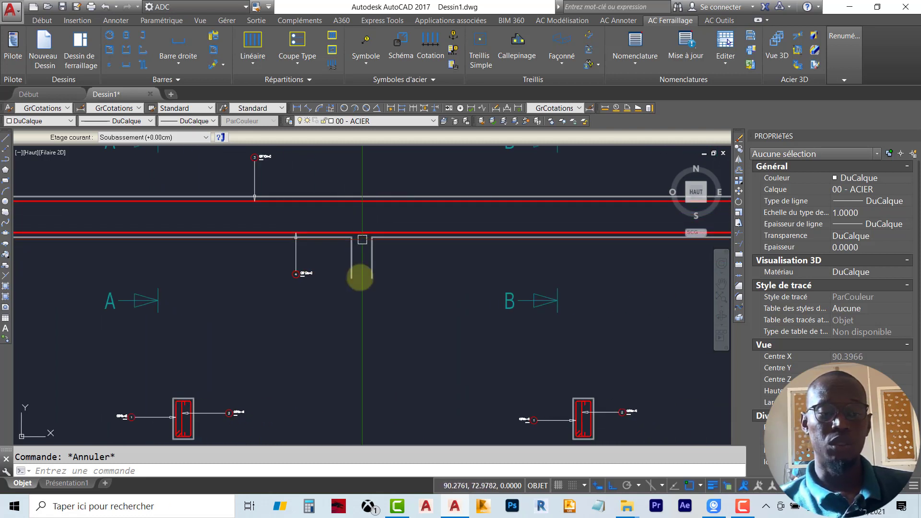
pyautogui.moveTo(116, 224); pyautogui.dragTo(292, 241, button='middle')
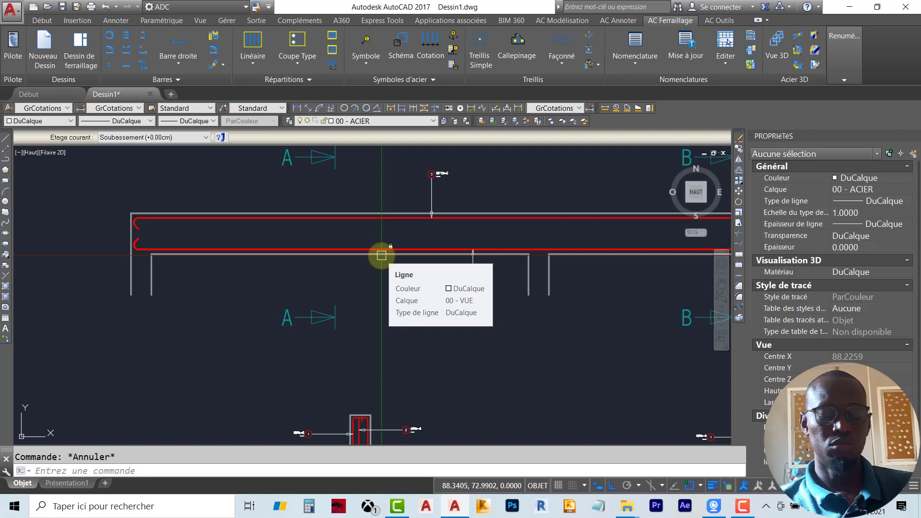
pyautogui.moveTo(421, 251); pyautogui.dragTo(347, 242, button='middle')
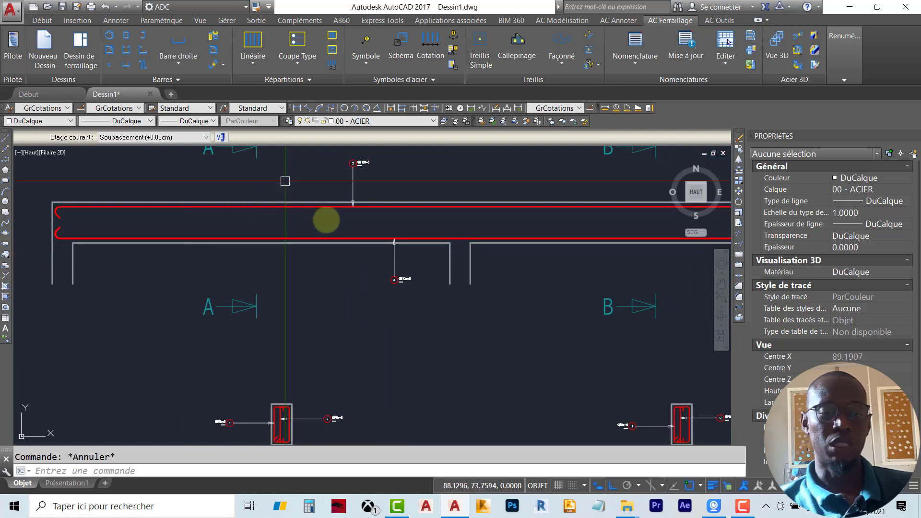
pyautogui.moveTo(423, 228); pyautogui.dragTo(312, 222, button='middle')
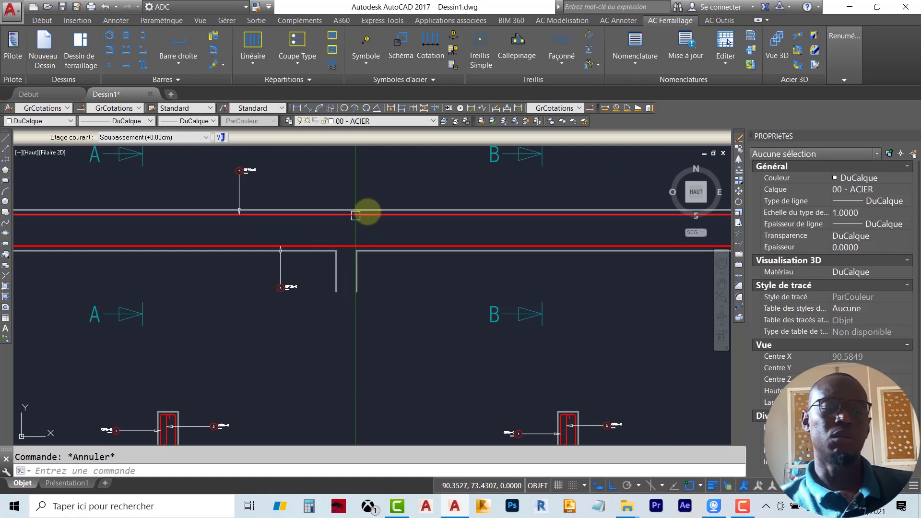
# Step: Make 00 - NON IMPRIME the current layer and open the layer properties manager
pyautogui.scroll(3, 335, 240)
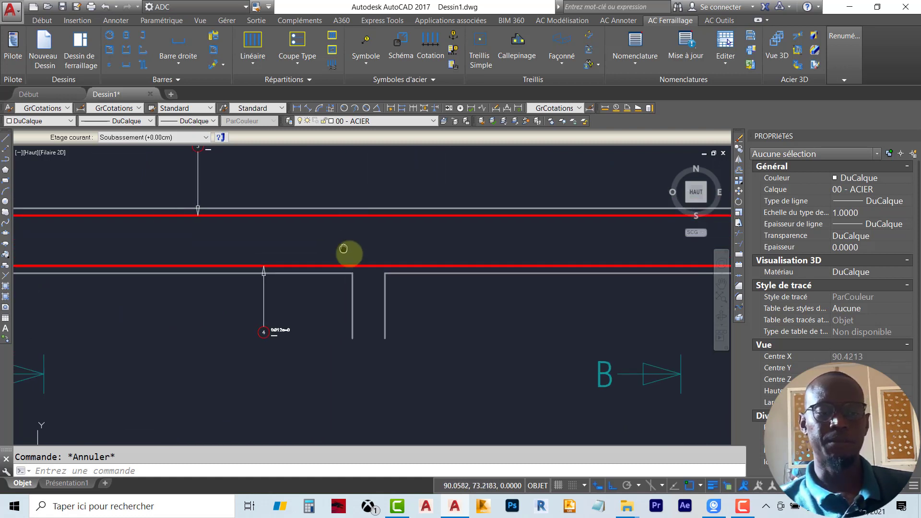
pyautogui.click(415, 121)
pyautogui.click(373, 158)
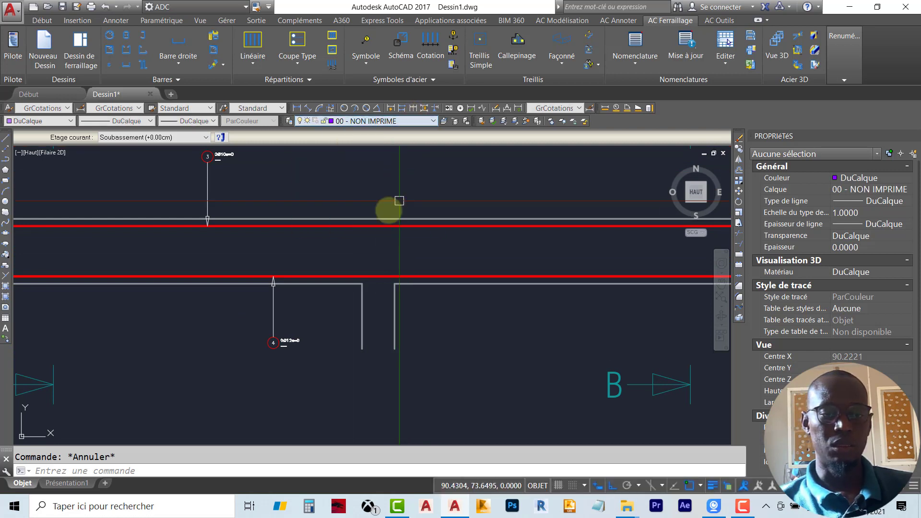
pyautogui.click(289, 121)
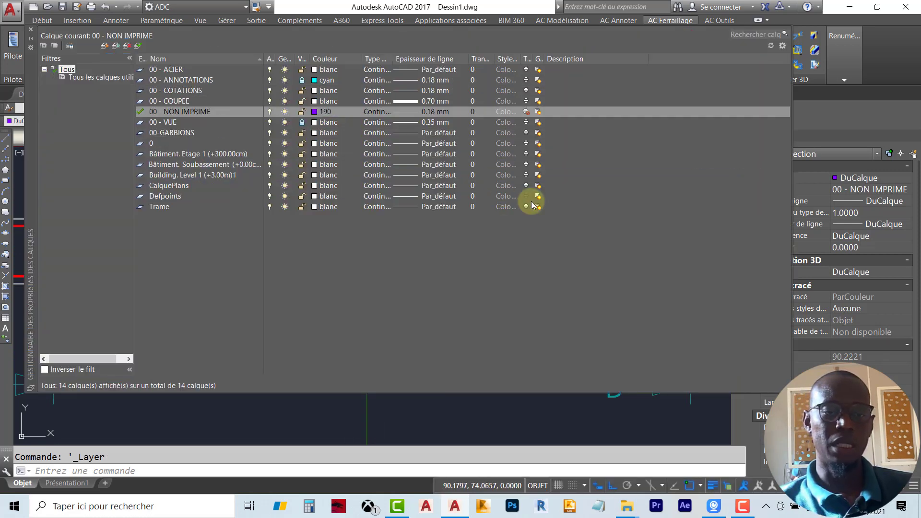
# Step: Check the Tracer setting of layer 00 - NON IMPRIME, and look at the Présentation1 layout before returning to model space
pyautogui.click(525, 112)
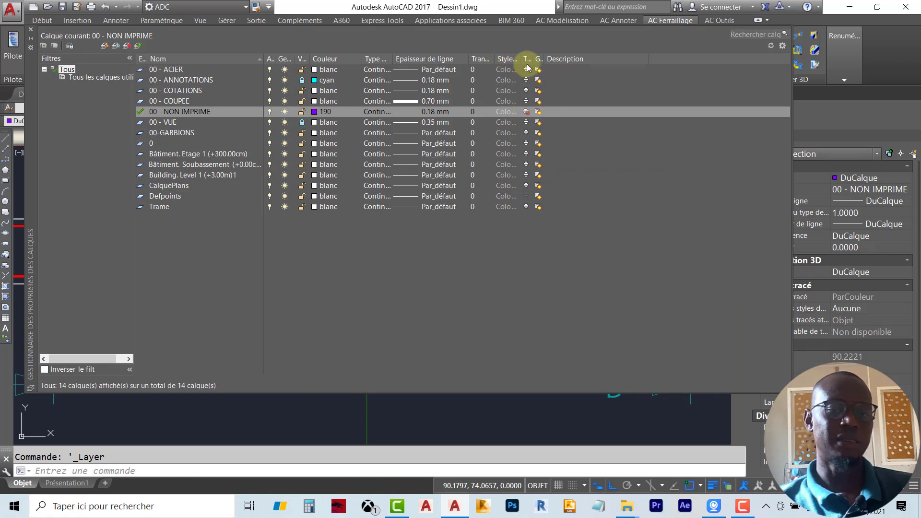
pyautogui.moveTo(532, 58); pyautogui.dragTo(569, 58)
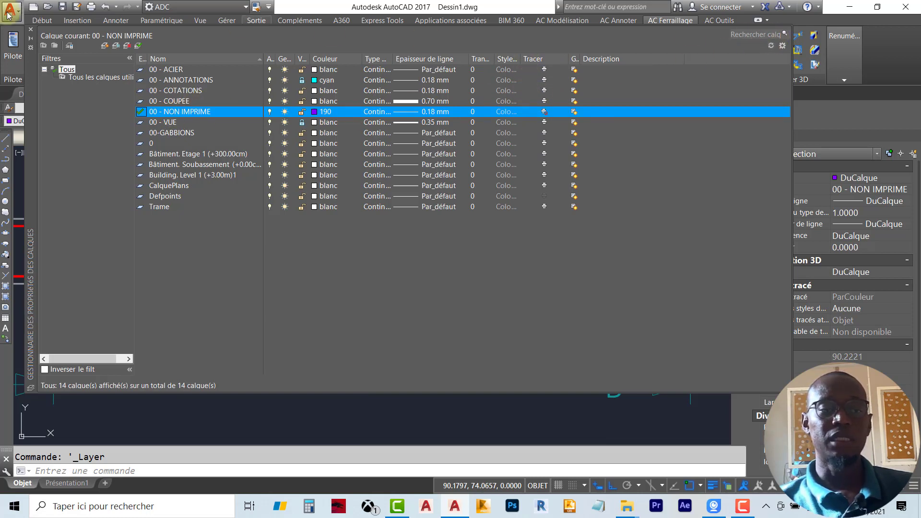
pyautogui.click(28, 31)
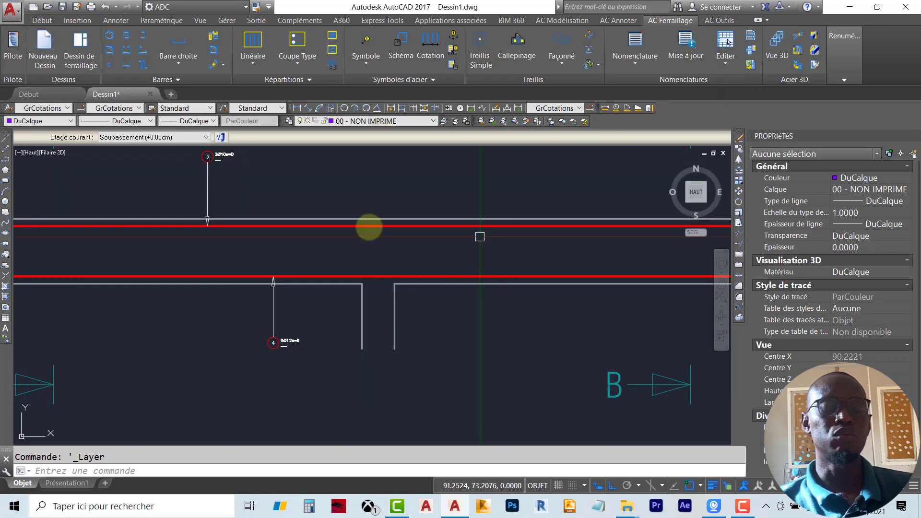
pyautogui.moveTo(385, 271)
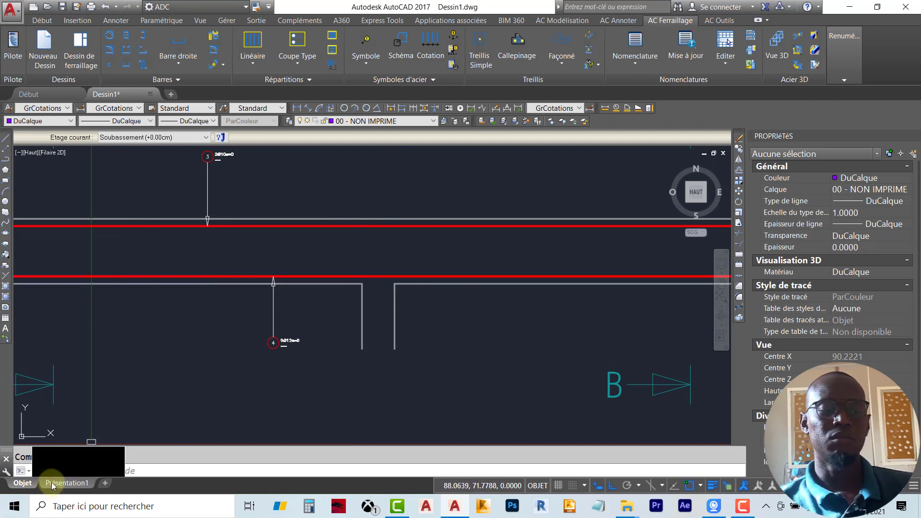
pyautogui.click(67, 483)
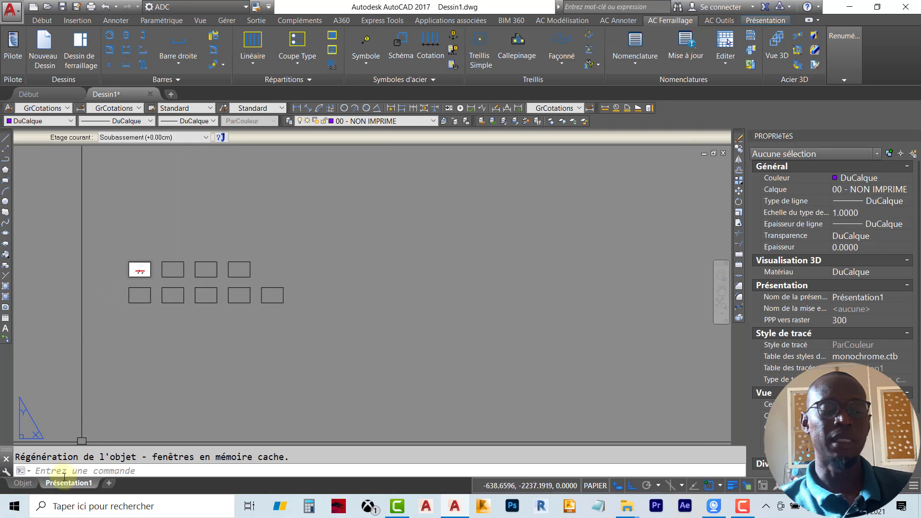
pyautogui.click(23, 483)
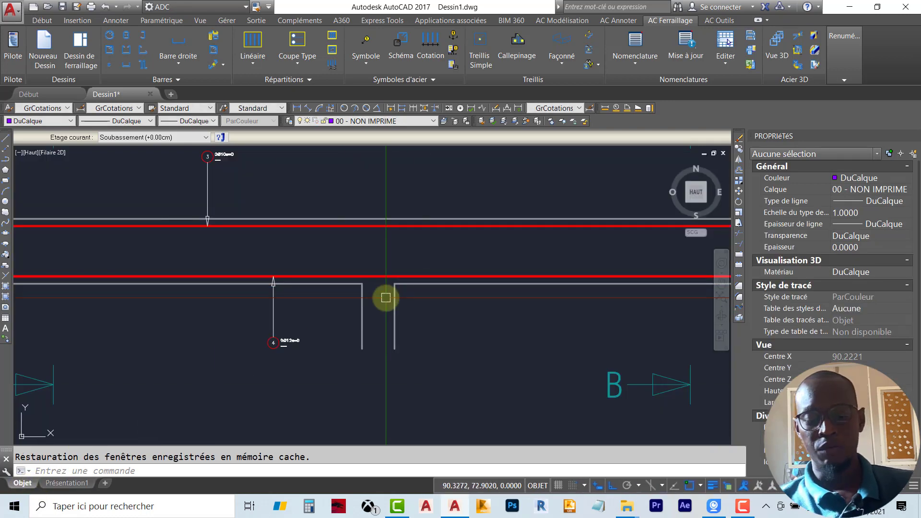
pyautogui.write('l')
pyautogui.press('Return')
pyautogui.keyDown('shift'); pyautogui.rightClick(376, 251); pyautogui.keyUp('shift')
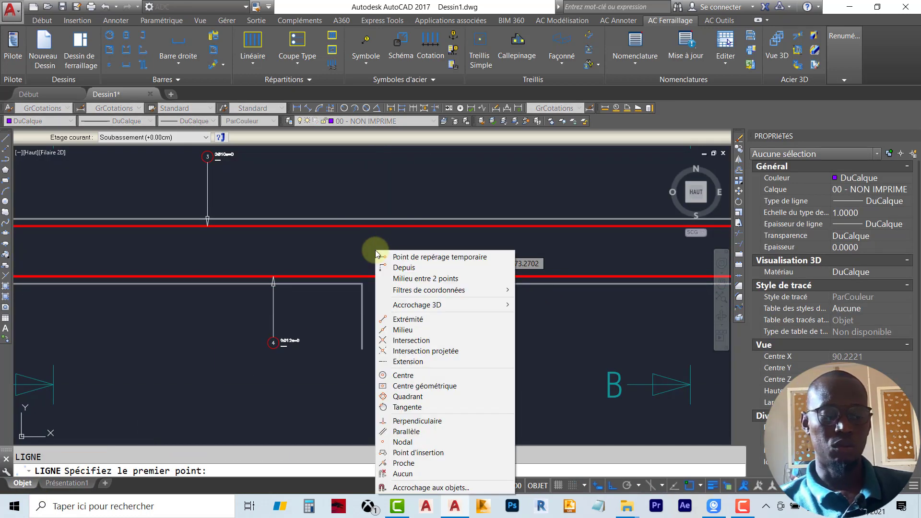
pyautogui.press('Escape')
pyautogui.press('Escape')
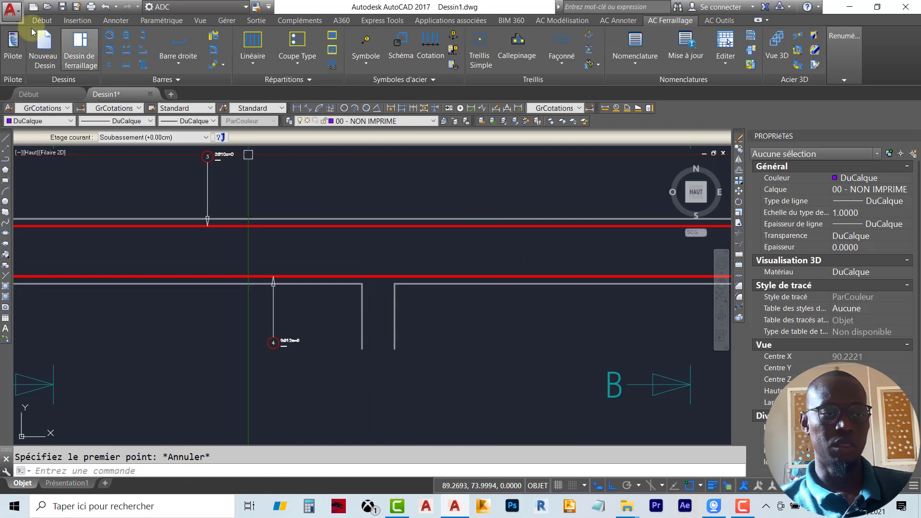
# Step: Draw a vertical line from the midpoint between the lower ends of the intermediate support's two edges up past the beam's top
pyautogui.click(37, 20)
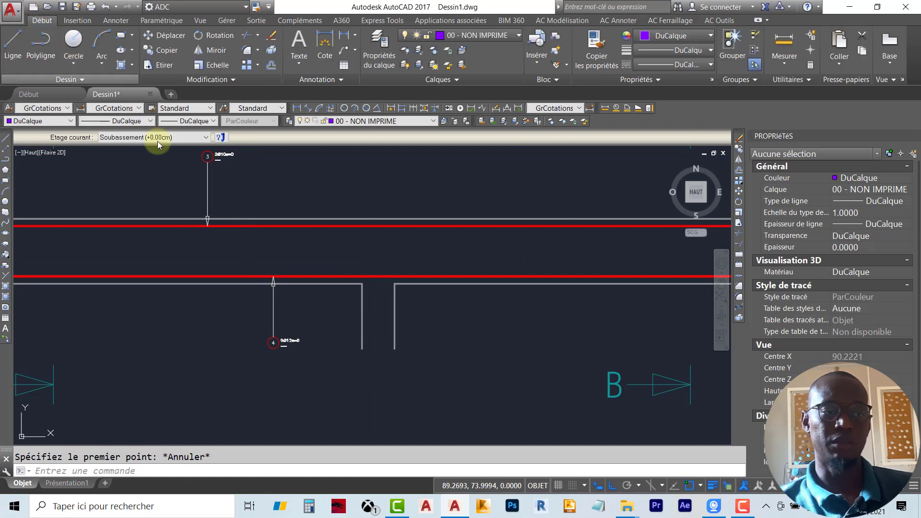
pyautogui.press('Return')
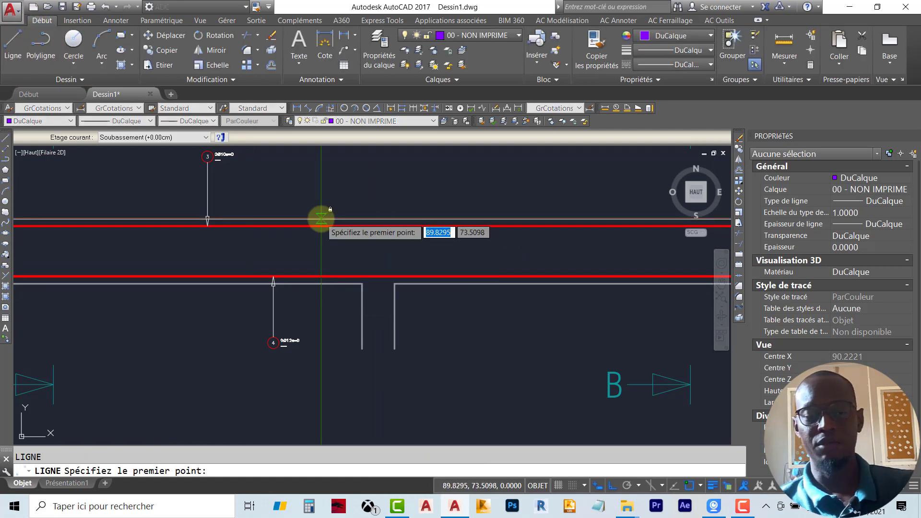
pyautogui.keyDown('shift'); pyautogui.rightClick(357, 188); pyautogui.keyUp('shift')
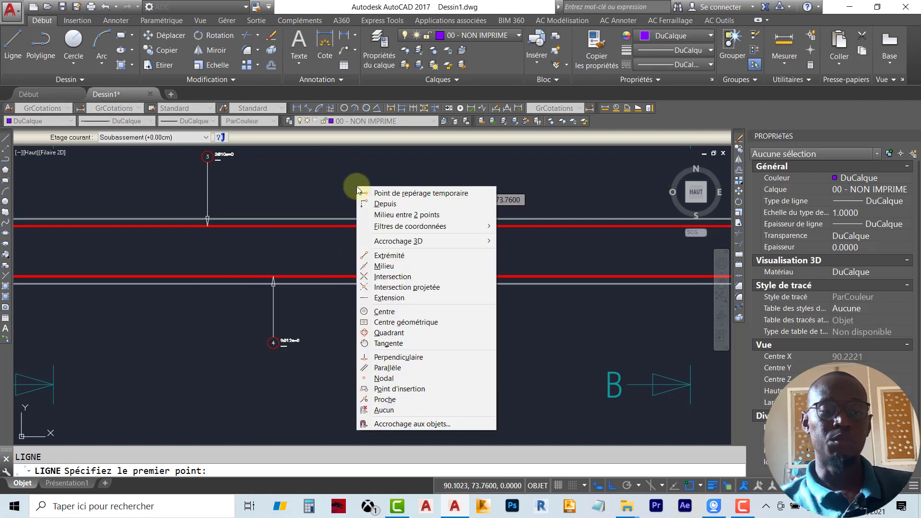
pyautogui.click(386, 215)
pyautogui.click(362, 349)
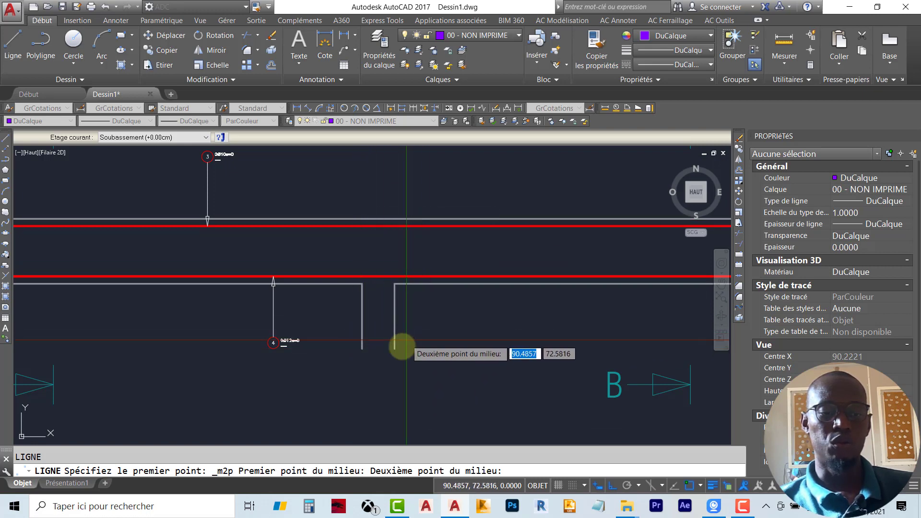
pyautogui.click(396, 351)
pyautogui.moveTo(381, 181); pyautogui.dragTo(383, 260, button='middle')
pyautogui.click(395, 167)
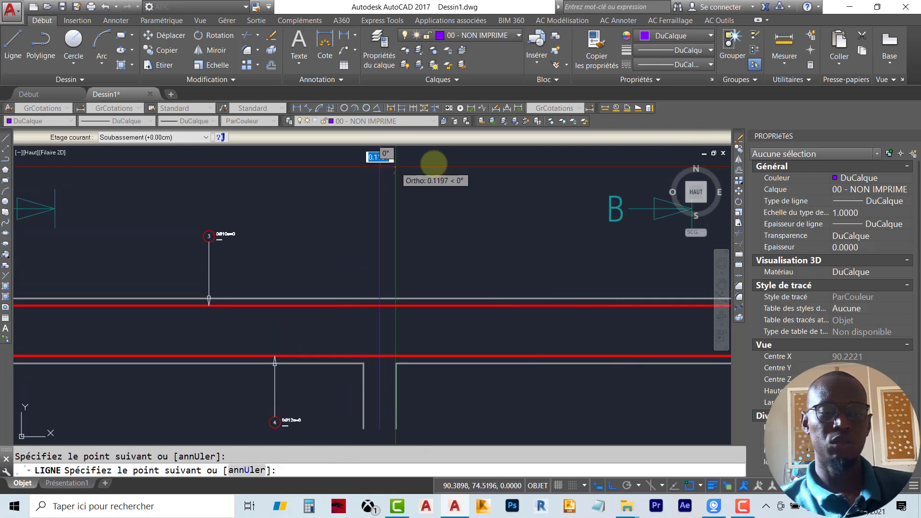
pyautogui.press('Escape')
pyautogui.scroll(-5, 405, 269)
pyautogui.scroll(7, 418, 319)
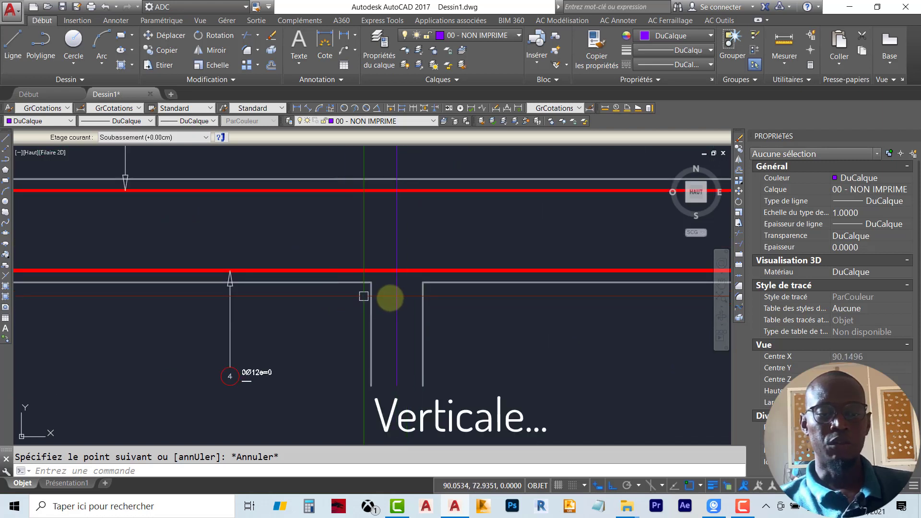
pyautogui.scroll(-3, 278, 323)
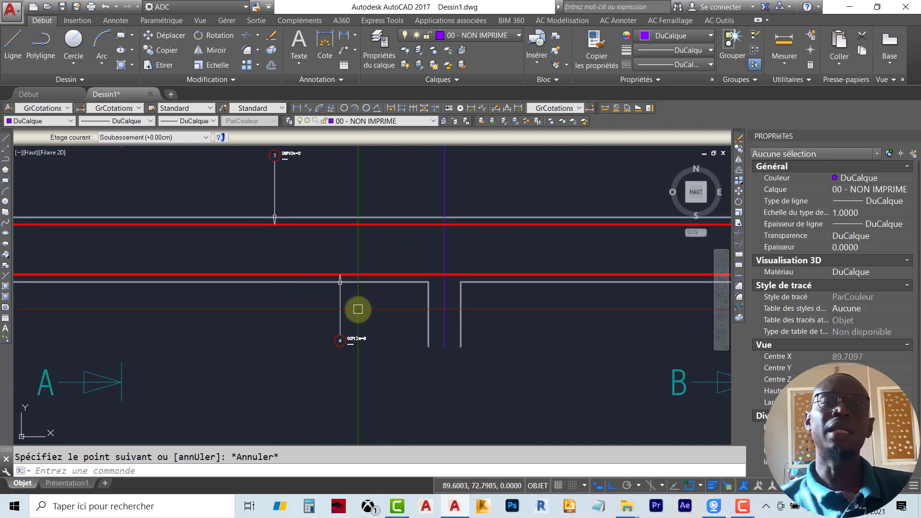
pyautogui.scroll(-2, 412, 303)
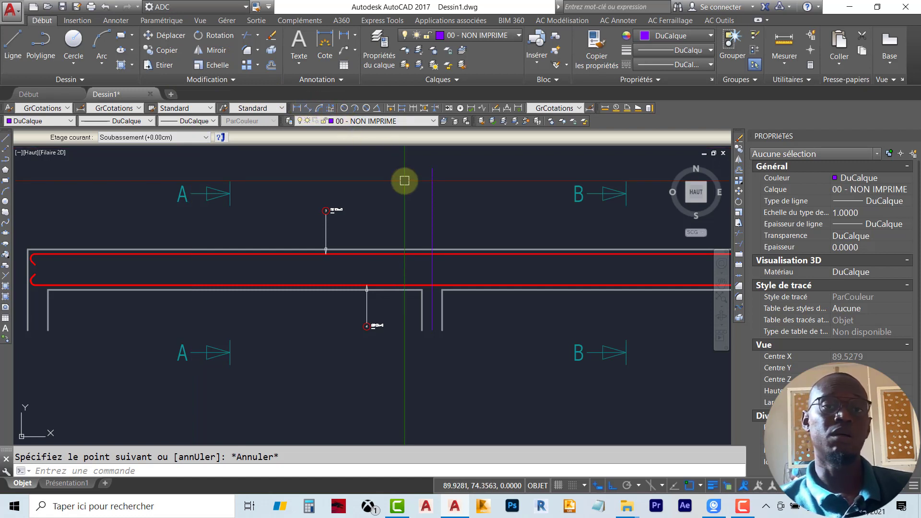
pyautogui.press('Escape')
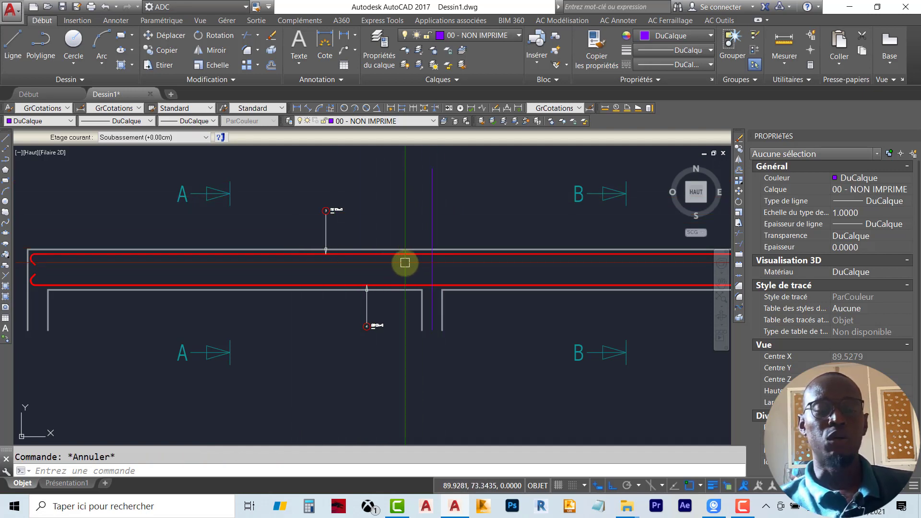
# Step: Offset the support's vertical centre line by 1.45 to both its right and left sides
pyautogui.scroll(4, 463, 307)
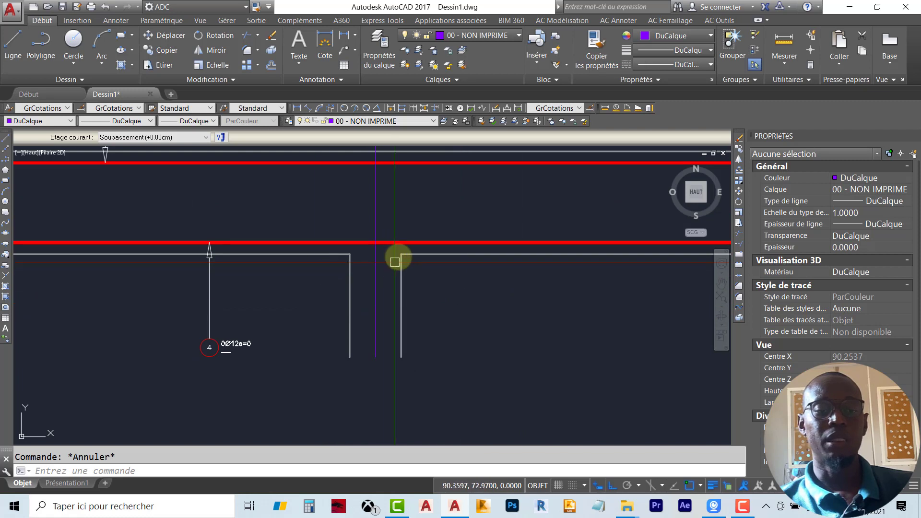
pyautogui.moveTo(397, 258); pyautogui.dragTo(438, 300, button='middle')
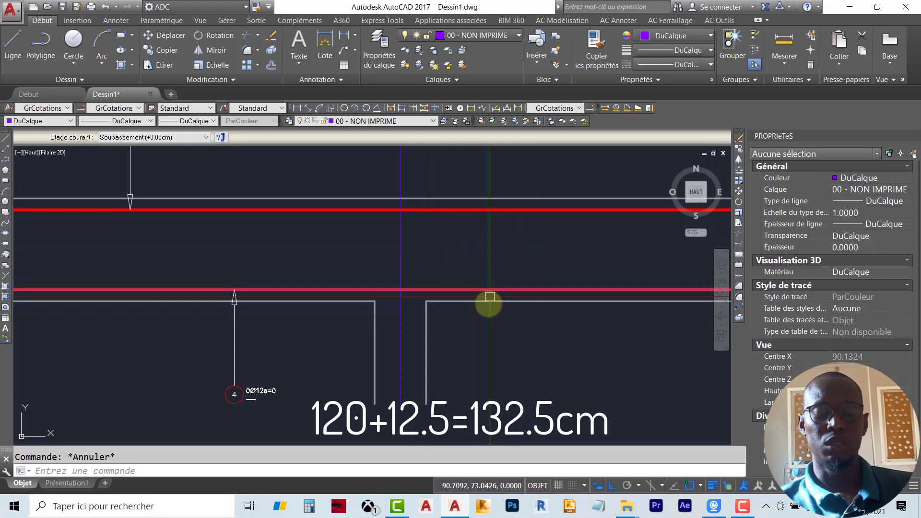
pyautogui.write('dc')
pyautogui.press('Return')
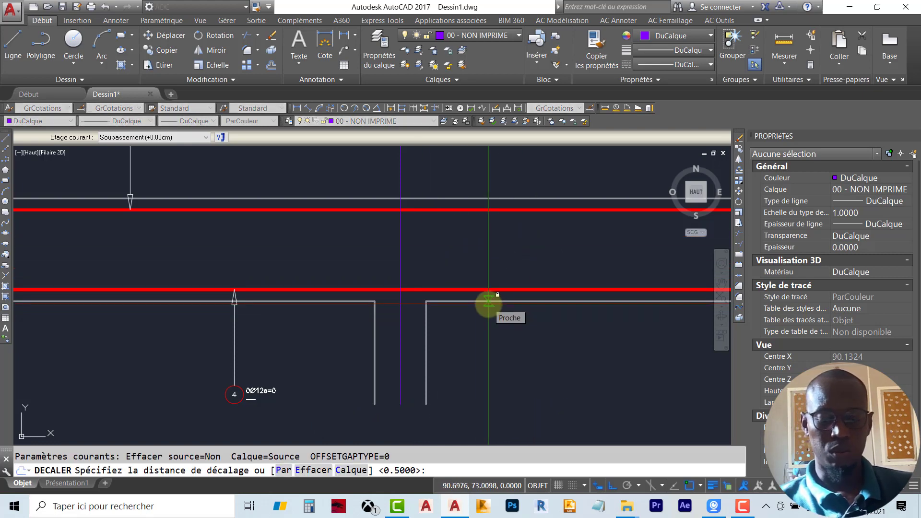
pyautogui.write('1.45')
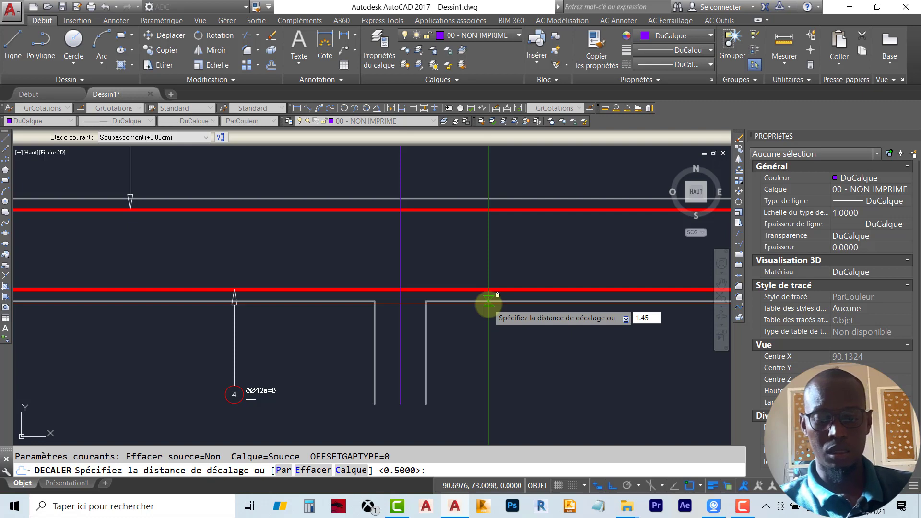
pyautogui.press('Return')
pyautogui.click(401, 250)
pyautogui.click(410, 243)
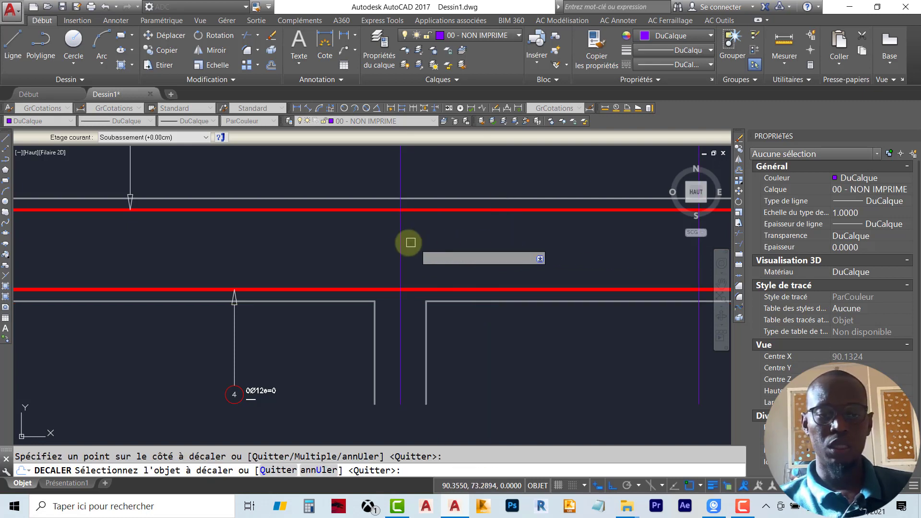
pyautogui.click(401, 243)
pyautogui.click(288, 241)
pyautogui.scroll(-6, 447, 250)
pyautogui.press('Escape')
# Step: Start a straight Ø10 FE500 HA bar and set its Extrémité 1 to Symbole fin de barre
pyautogui.scroll(4, 463, 255)
pyautogui.moveTo(455, 239); pyautogui.dragTo(440, 255, button='middle')
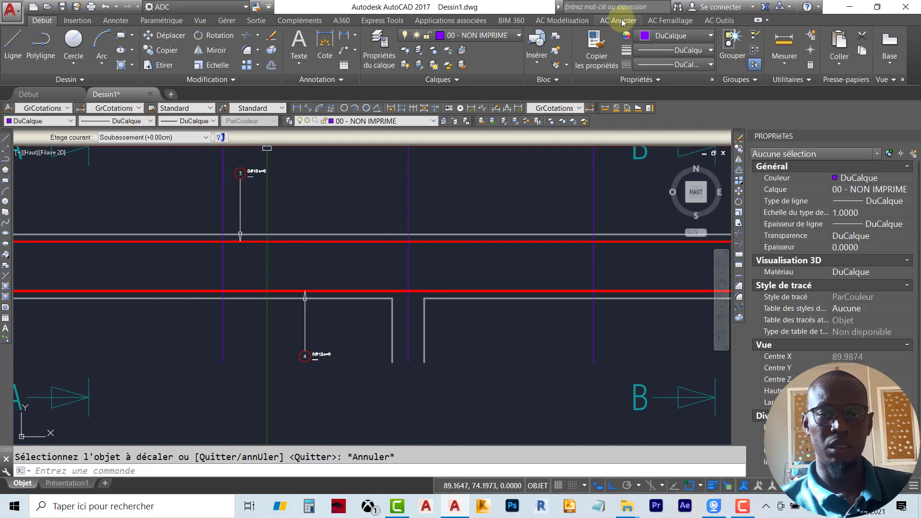
pyautogui.click(670, 20)
pyautogui.click(172, 64)
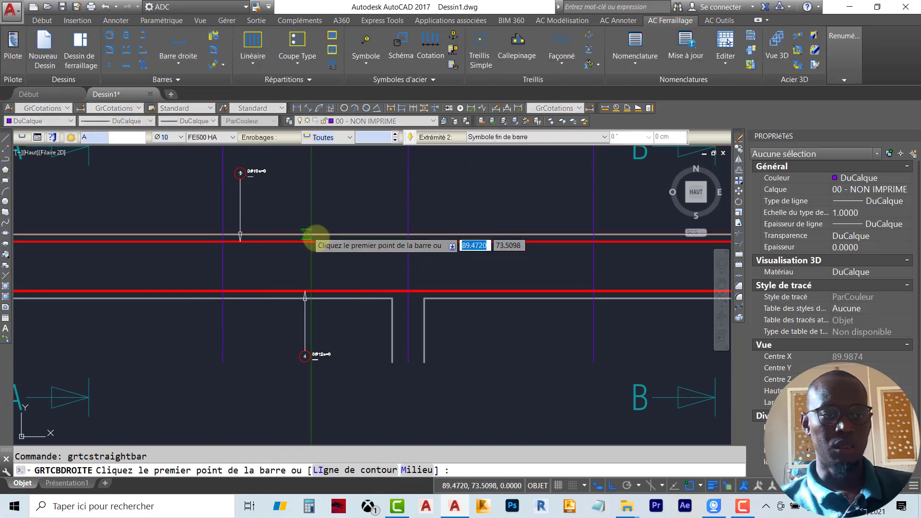
pyautogui.click(421, 140)
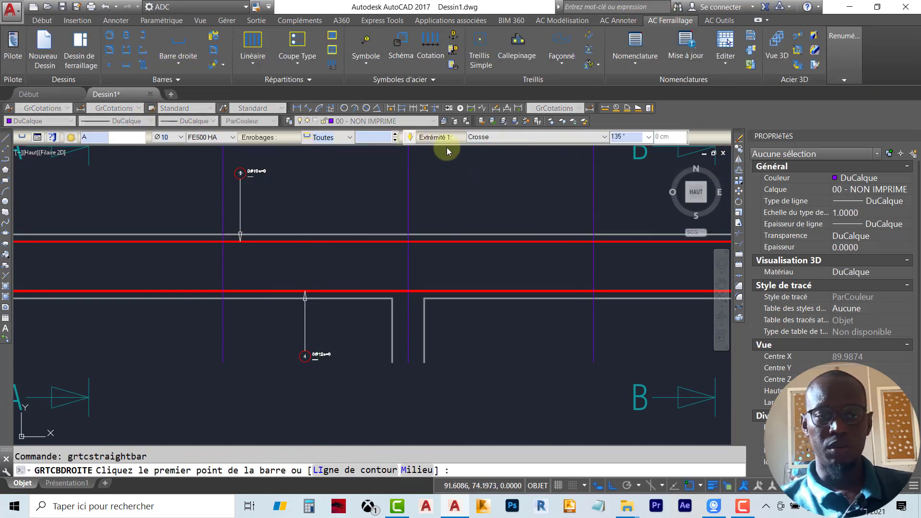
pyautogui.click(499, 137)
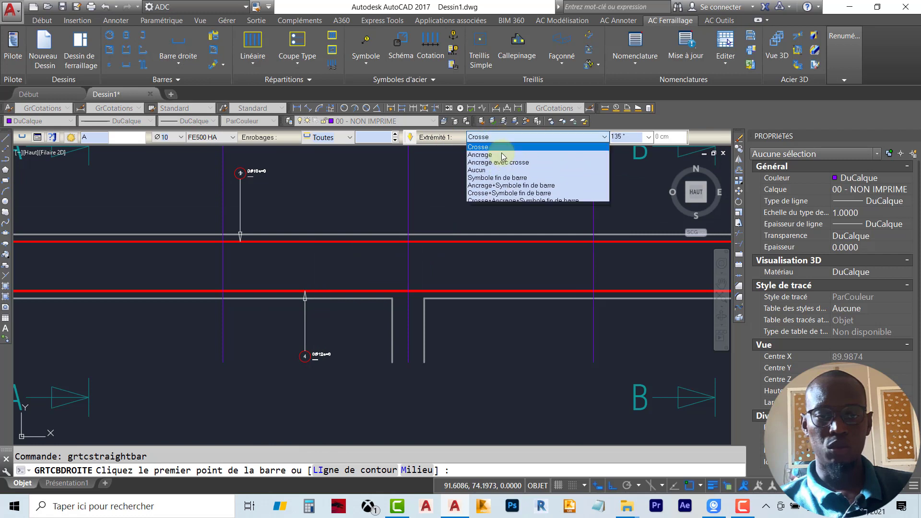
pyautogui.click(519, 178)
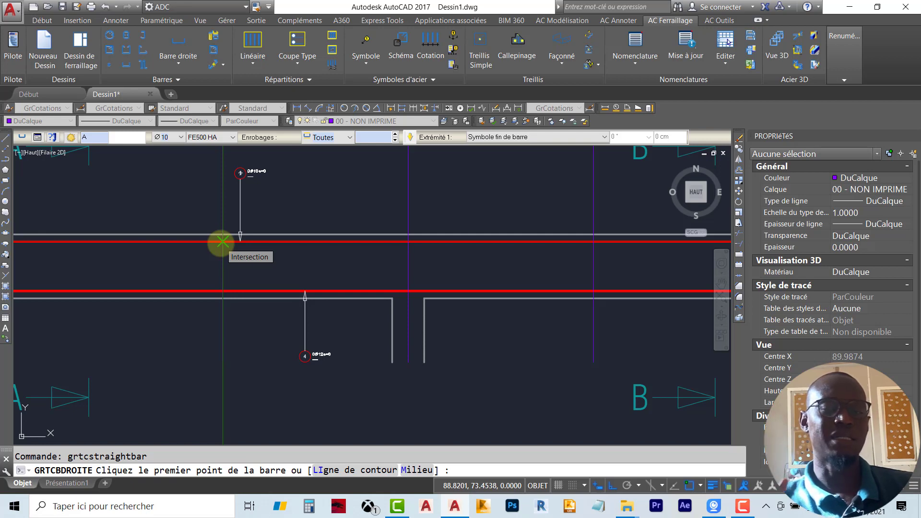
# Step: Place the bar along the upper reinforcement between the two offset lines, oriented towards the beam's inside, with its position symbol above the beam
pyautogui.click(222, 242)
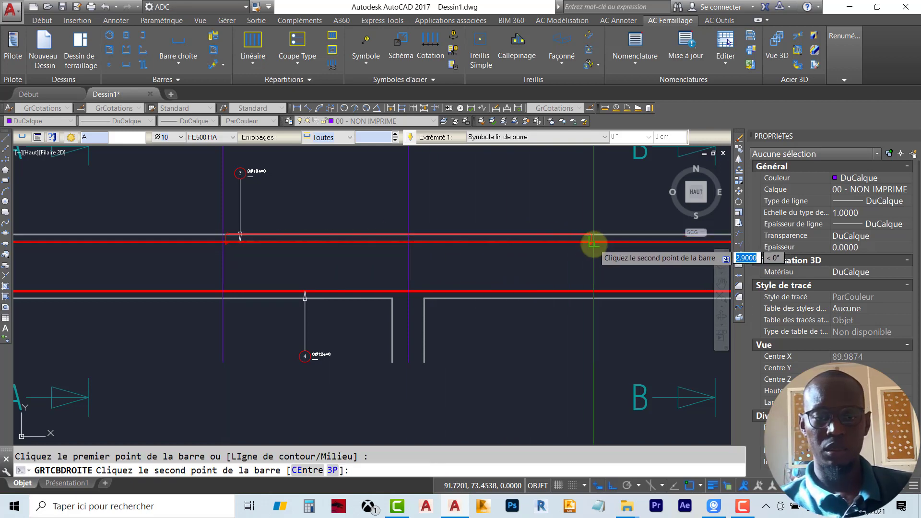
pyautogui.click(594, 243)
pyautogui.click(537, 298)
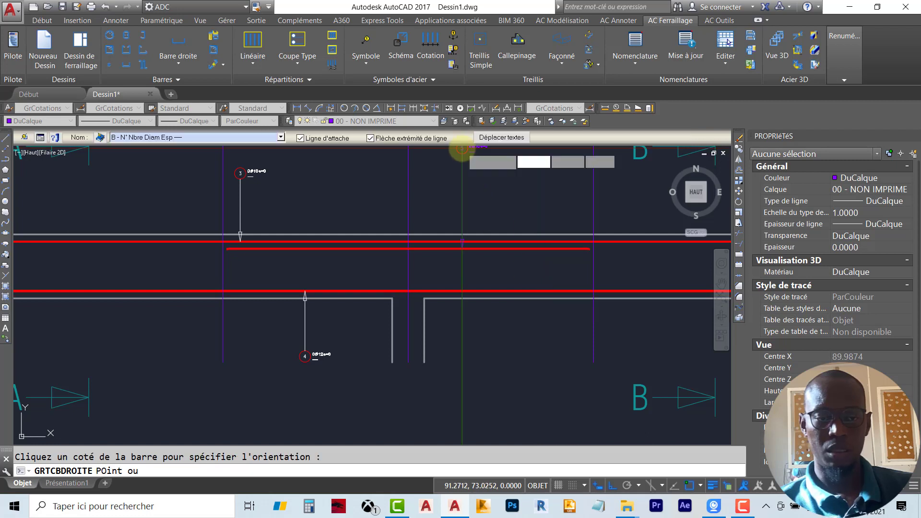
pyautogui.click(338, 177)
# Step: Move the new bar and its position symbol to layer 00 - ACIER and make that layer current
pyautogui.scroll(2, 316, 192)
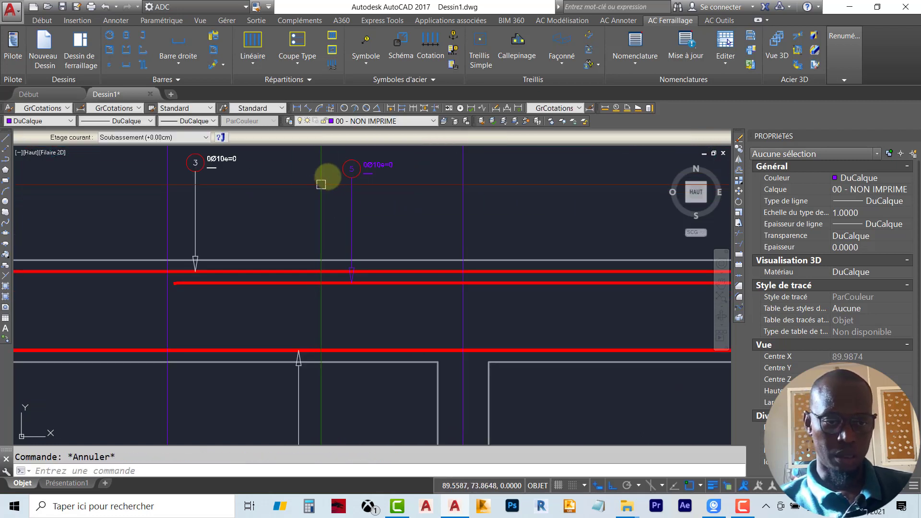
pyautogui.click(352, 175)
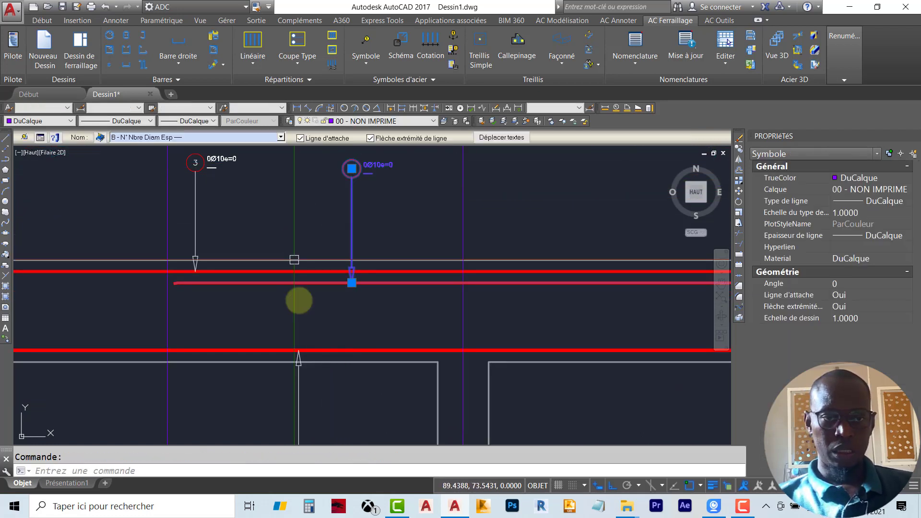
pyautogui.click(302, 282)
pyautogui.click(383, 121)
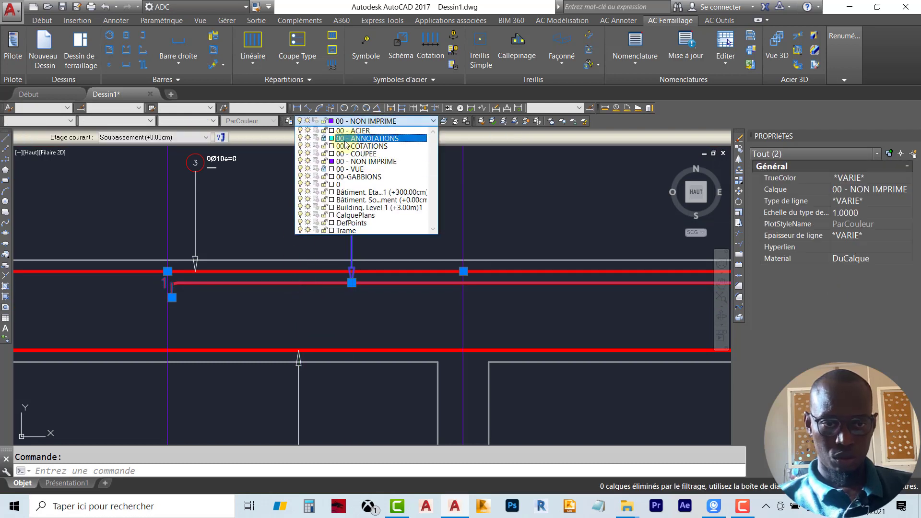
pyautogui.click(355, 129)
pyautogui.press('Escape')
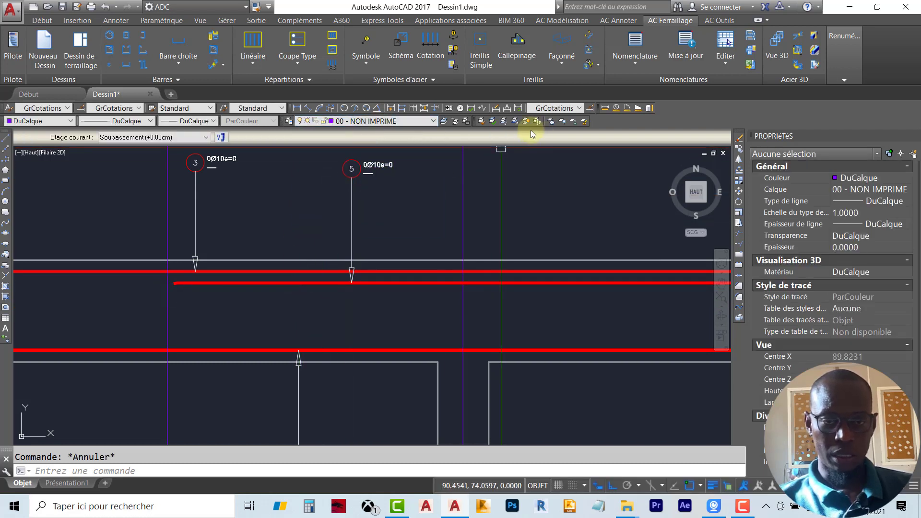
pyautogui.click(444, 121)
pyautogui.click(351, 196)
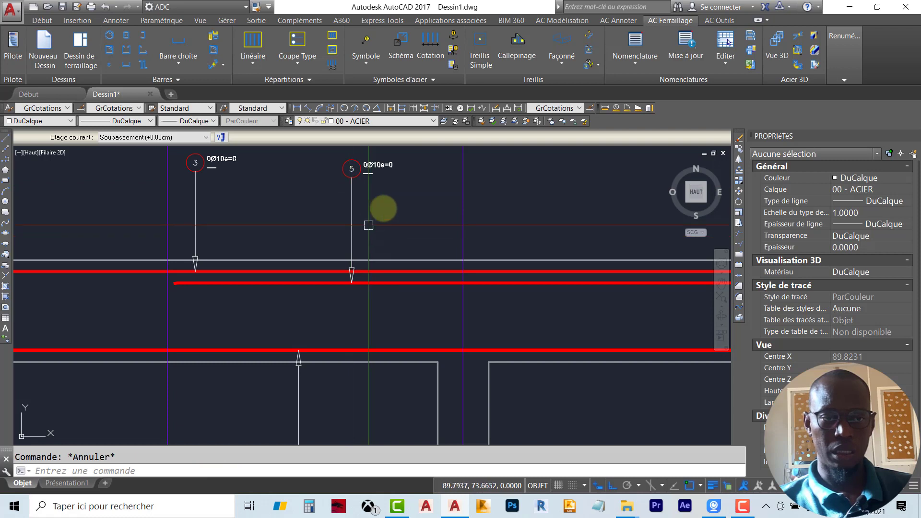
# Step: Set all concrete covers (Enrobages: Toutes) of the position 5 bar over the intermediate support to 0 cm
pyautogui.scroll(-2, 350, 261)
pyautogui.scroll(4, 318, 272)
pyautogui.click(315, 279)
pyautogui.scroll(-2, 244, 276)
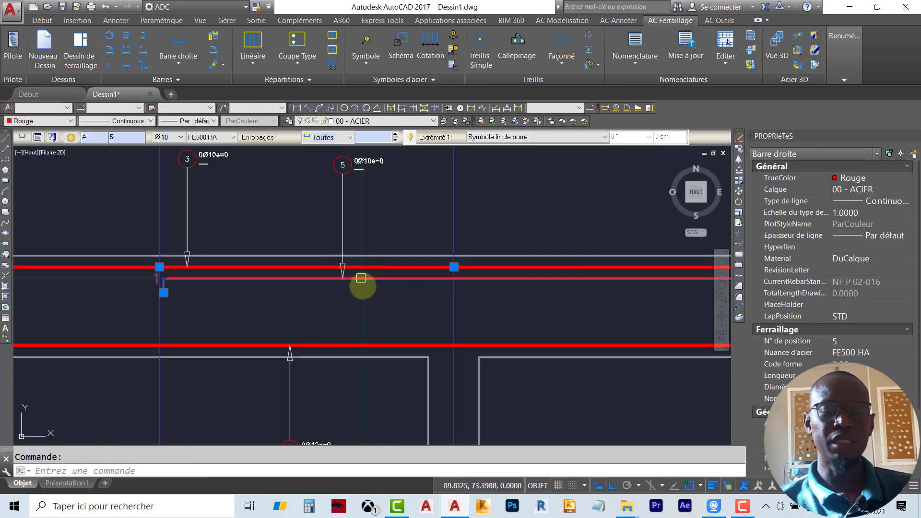
pyautogui.click(341, 137)
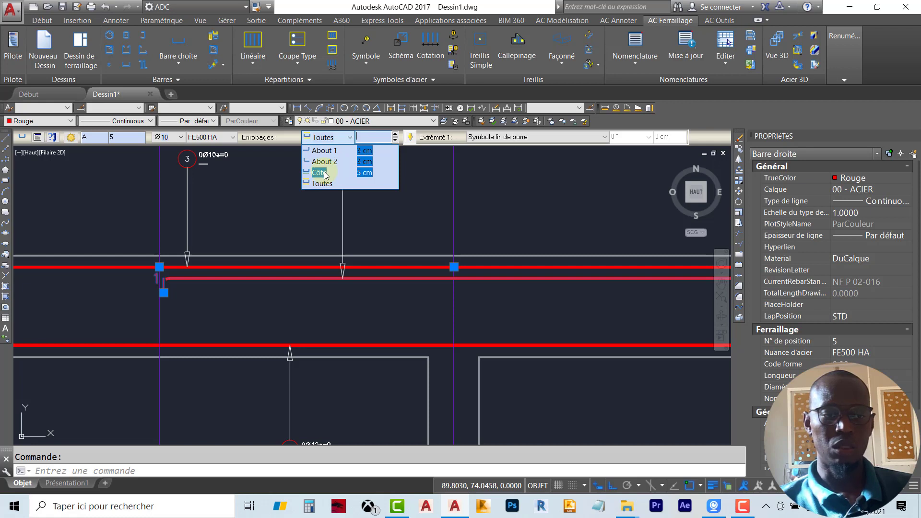
pyautogui.click(365, 136)
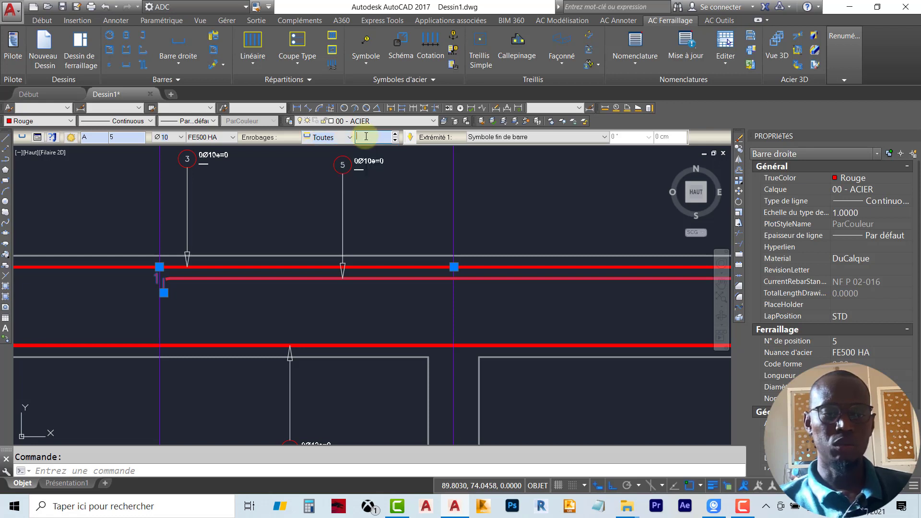
pyautogui.write('0')
pyautogui.press('Return')
pyautogui.scroll(3, 173, 269)
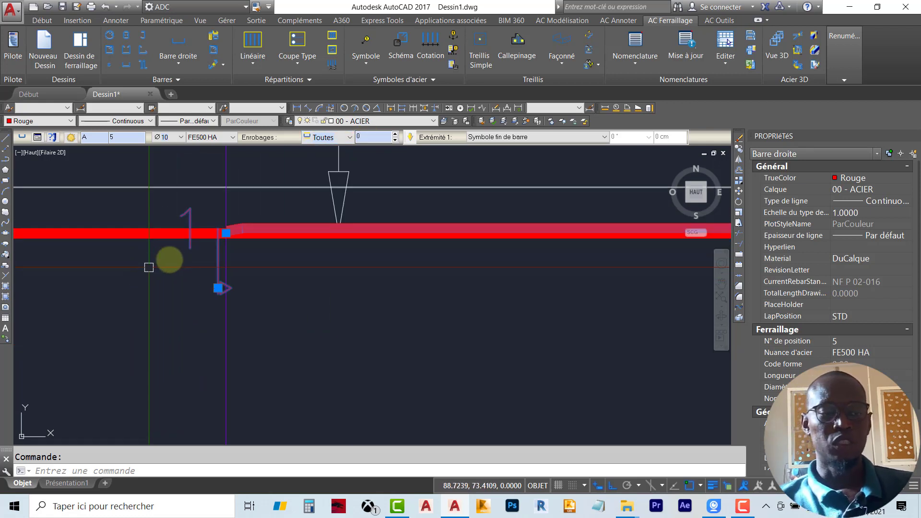
pyautogui.scroll(2, 216, 235)
pyautogui.scroll(2, 183, 269)
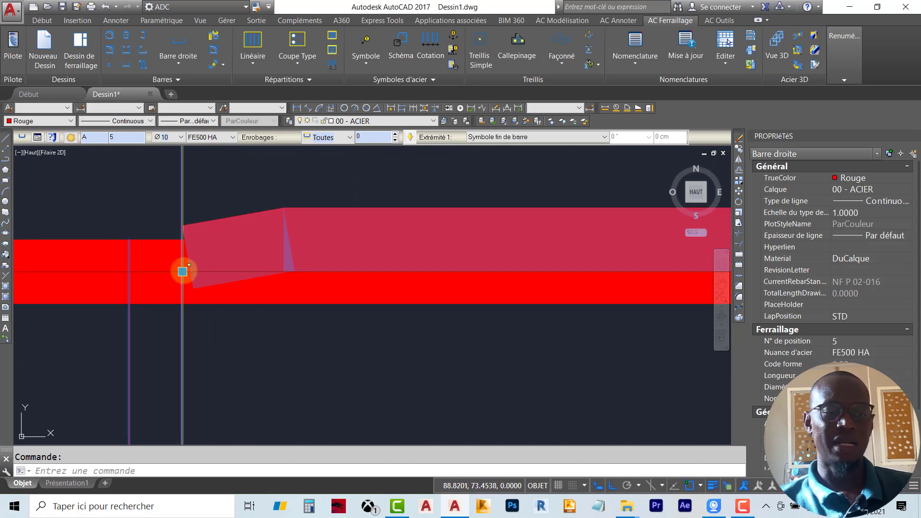
pyautogui.scroll(-3, 183, 271)
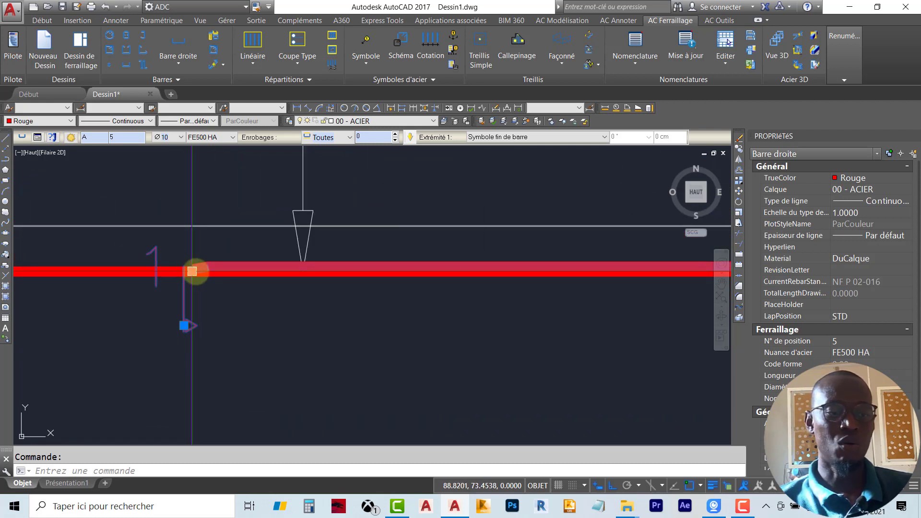
pyautogui.scroll(-3, 185, 272)
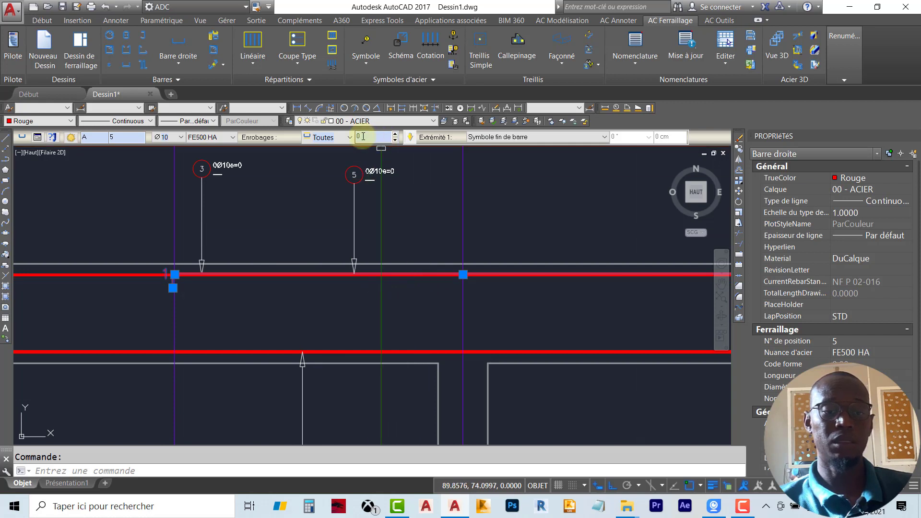
# Step: Set the Côté cover of the position 5 bar to 2 cm and deselect the bar
pyautogui.click(342, 138)
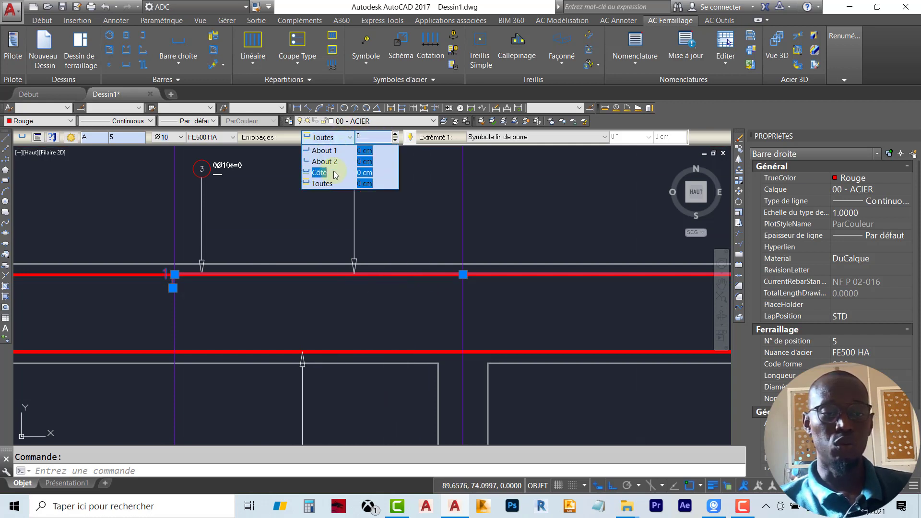
pyautogui.click(320, 172)
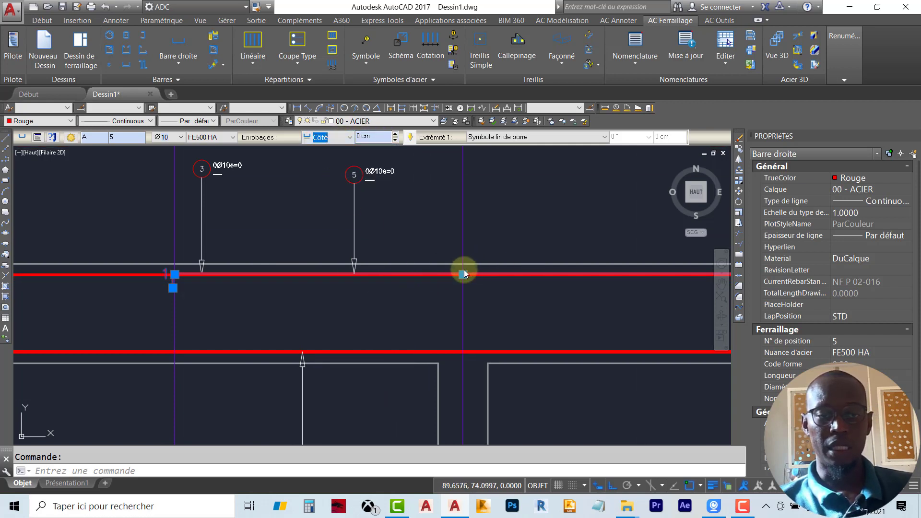
pyautogui.scroll(4, 464, 270)
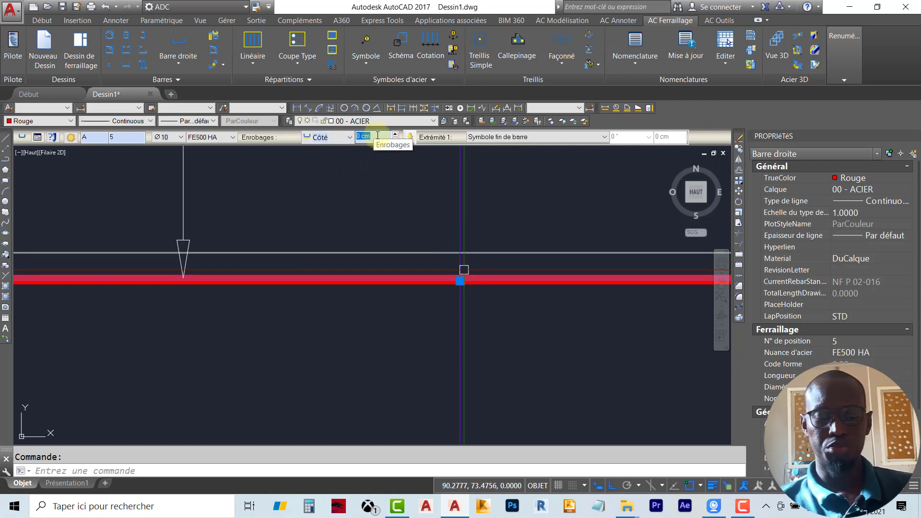
pyautogui.press('Return')
pyautogui.scroll(-4, 401, 187)
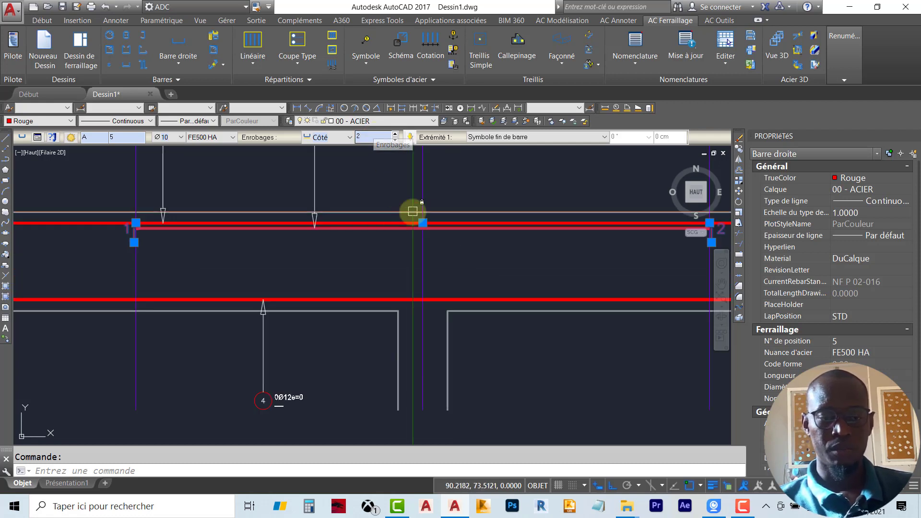
pyautogui.press('Escape')
# Step: Stretch the left end point of the position 5 bar vertically onto the beam's top edge
pyautogui.scroll(4, 140, 229)
pyautogui.scroll(2, 142, 229)
pyautogui.click(144, 250)
pyautogui.press('Escape')
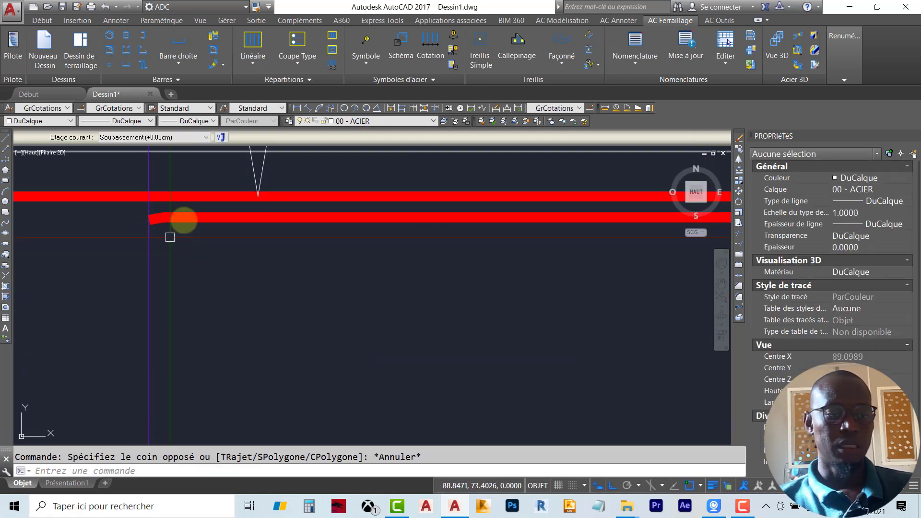
pyautogui.click(183, 219)
pyautogui.scroll(4, 144, 196)
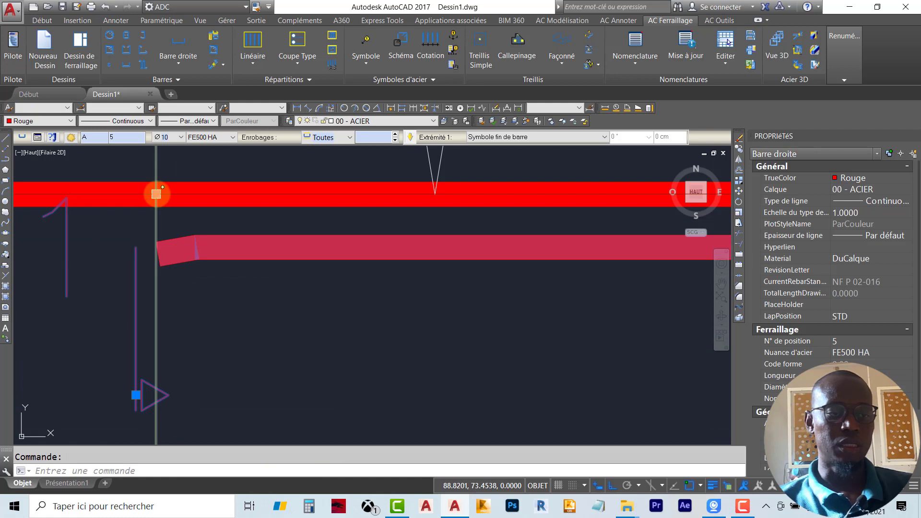
pyautogui.click(156, 194)
pyautogui.scroll(-3, 156, 194)
pyautogui.scroll(2, 117, 212)
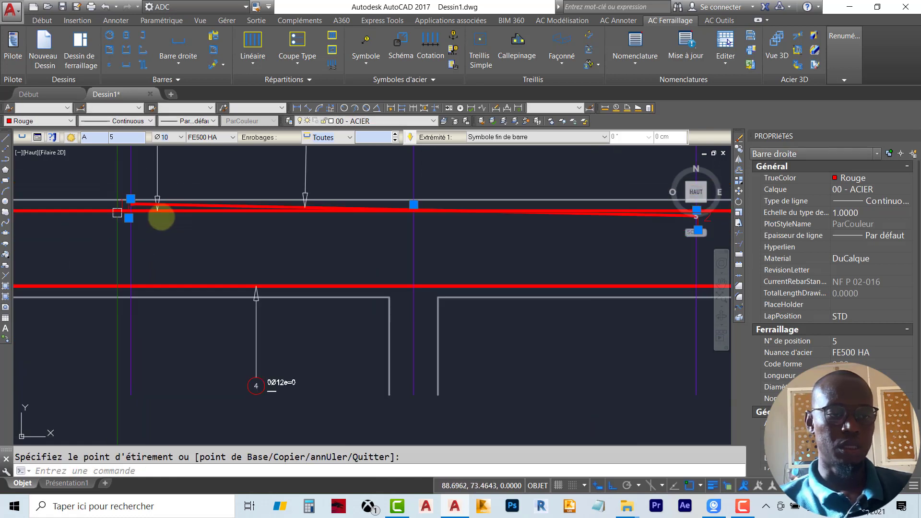
# Step: Try to stretch the midpoint of the position 5 bar onto the beam's top edge, and undo it
pyautogui.scroll(3, 413, 201)
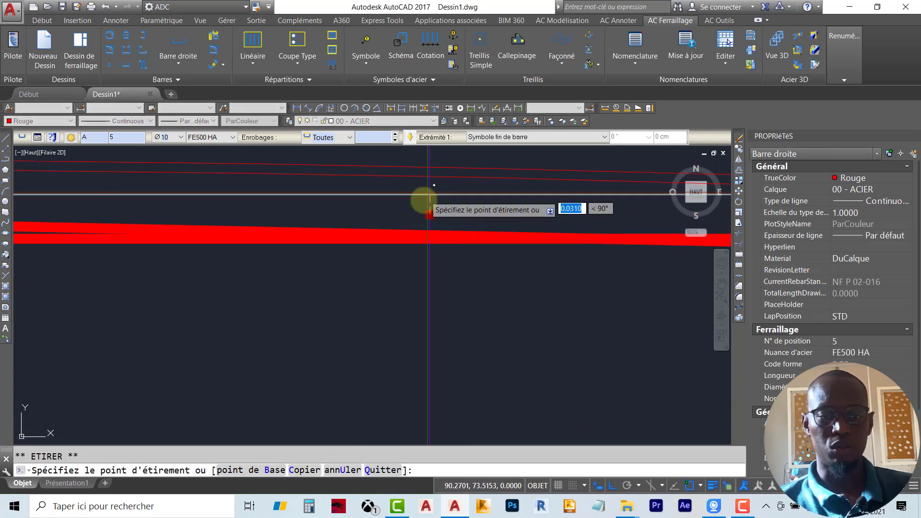
pyautogui.scroll(-4, 427, 196)
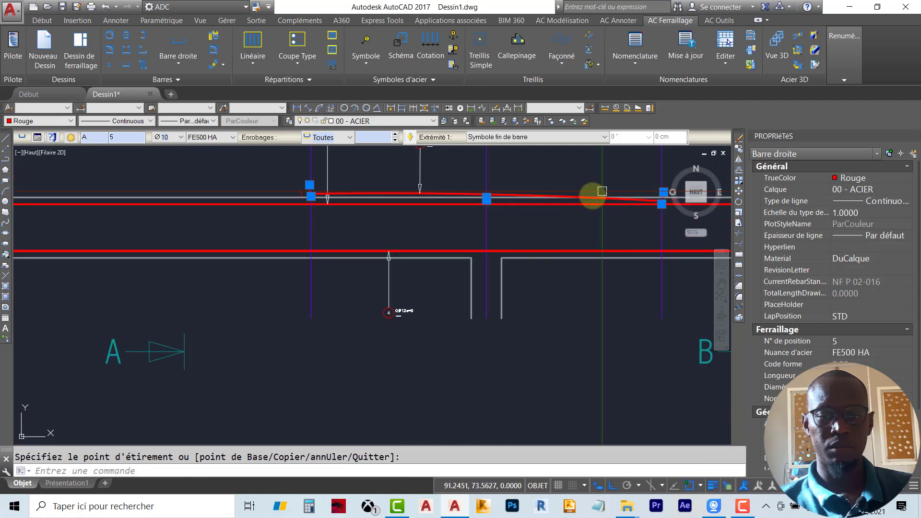
pyautogui.hotkey('ctrl', 'z')
# Step: Stretch the right end point of the position 5 bar vertically onto the beam's top edge
pyautogui.scroll(3, 475, 205)
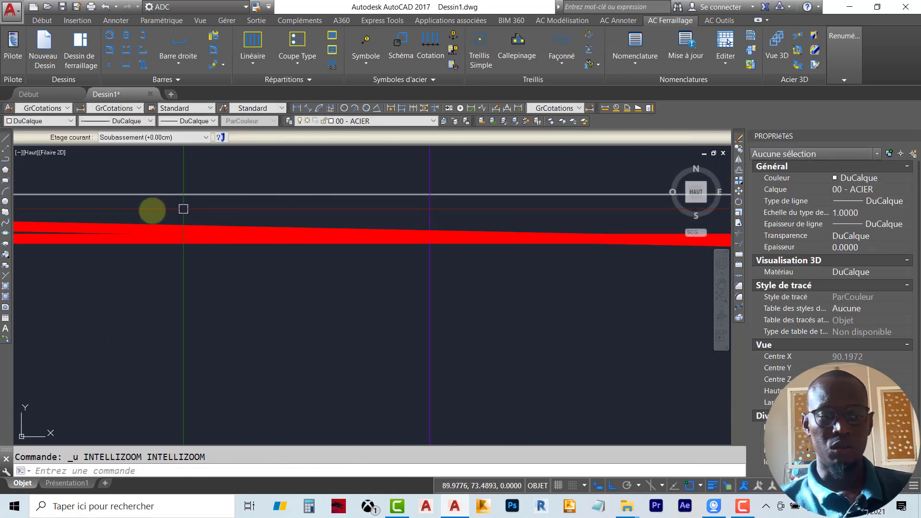
pyautogui.click(116, 218)
pyautogui.scroll(-4, 211, 194)
pyautogui.moveTo(500, 216); pyautogui.dragTo(177, 258, button='middle')
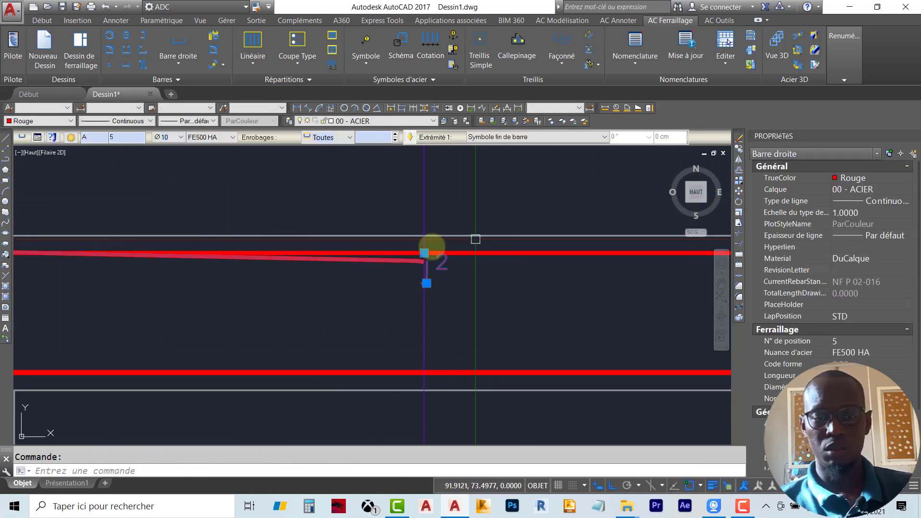
pyautogui.scroll(2, 430, 249)
pyautogui.click(424, 253)
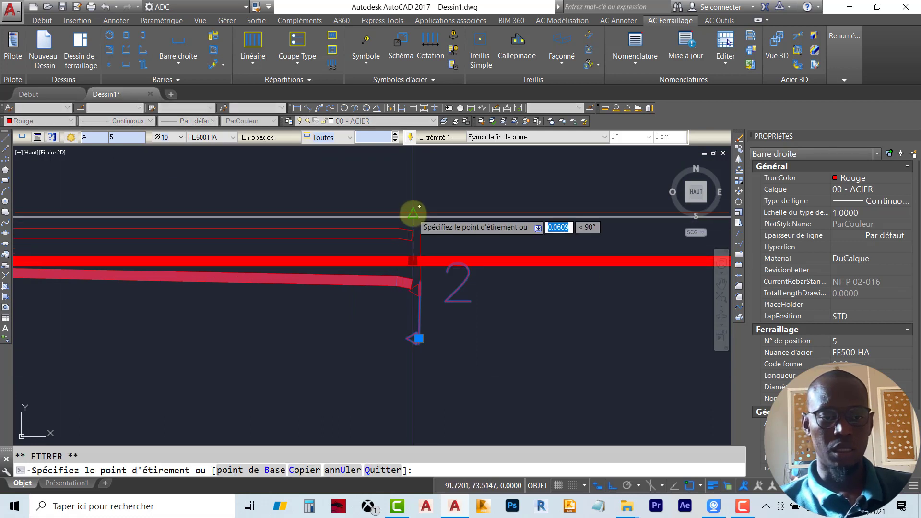
pyautogui.click(413, 214)
pyautogui.scroll(-5, 494, 192)
pyautogui.press('Escape')
# Step: Examine the Enrobages values of the continuous upper bar, position 3
pyautogui.scroll(3, 184, 185)
pyautogui.moveTo(187, 186); pyautogui.dragTo(475, 216, button='middle')
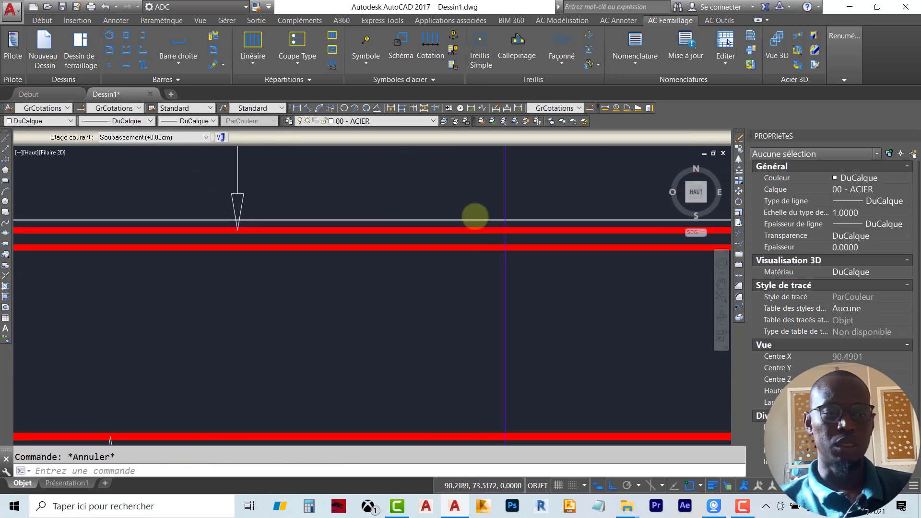
pyautogui.scroll(-2, 489, 217)
pyautogui.click(162, 228)
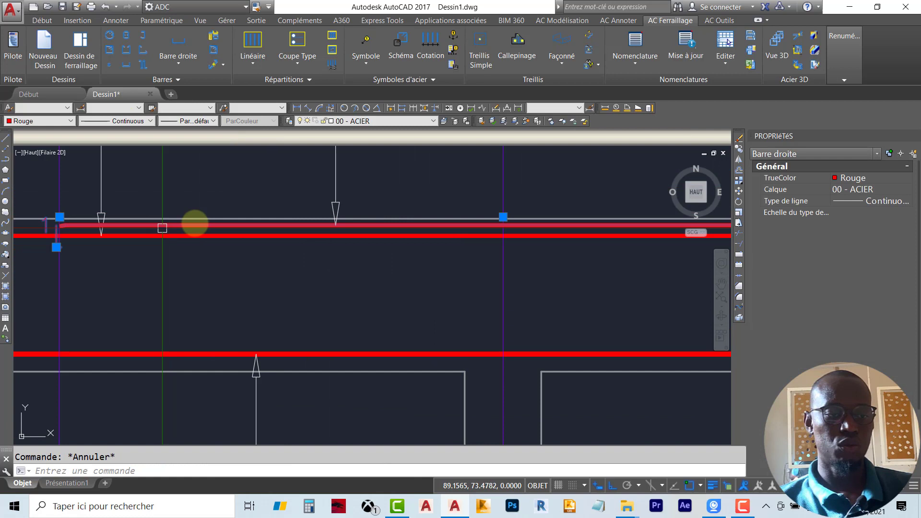
pyautogui.press('Escape')
pyautogui.click(228, 238)
pyautogui.click(343, 139)
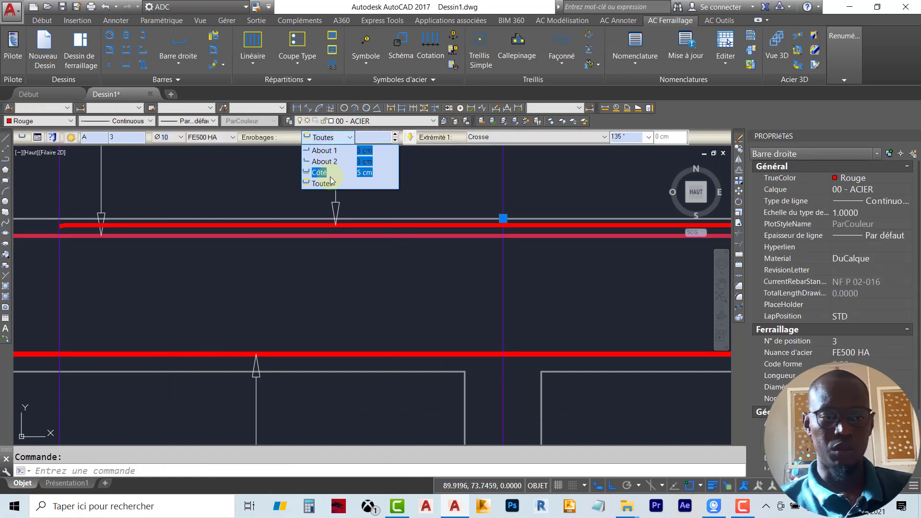
pyautogui.press('Escape')
# Step: Examine the reinforcement in COUPE AA and recheck the covers of the position 3 bar in the beam elevation
pyautogui.scroll(-10, 322, 206)
pyautogui.scroll(8, 370, 271)
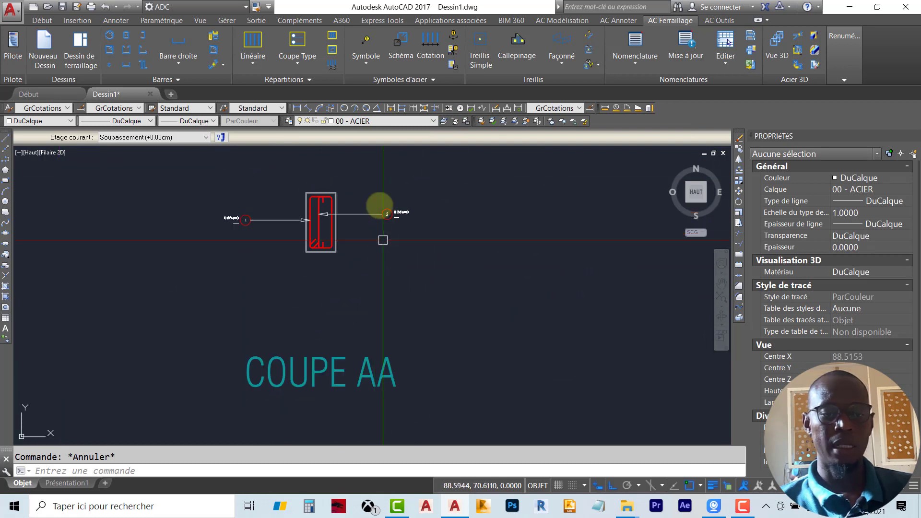
pyautogui.scroll(4, 312, 184)
pyautogui.scroll(1, 331, 240)
pyautogui.scroll(-6, 348, 321)
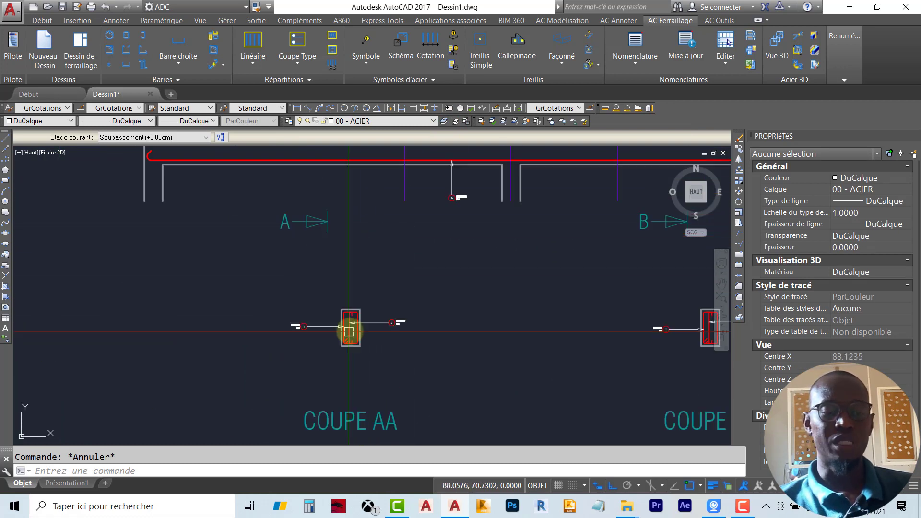
pyautogui.scroll(8, 386, 245)
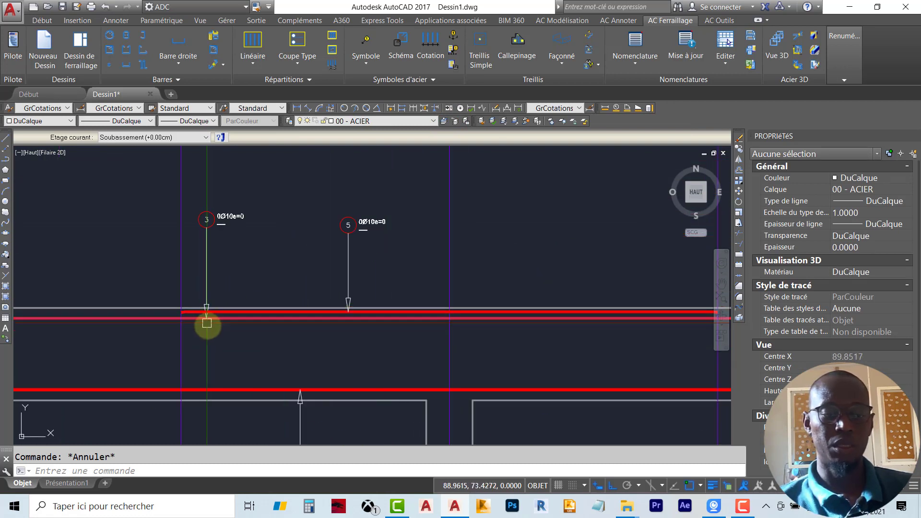
pyautogui.scroll(2, 225, 320)
pyautogui.moveTo(309, 313); pyautogui.dragTo(372, 246, button='middle')
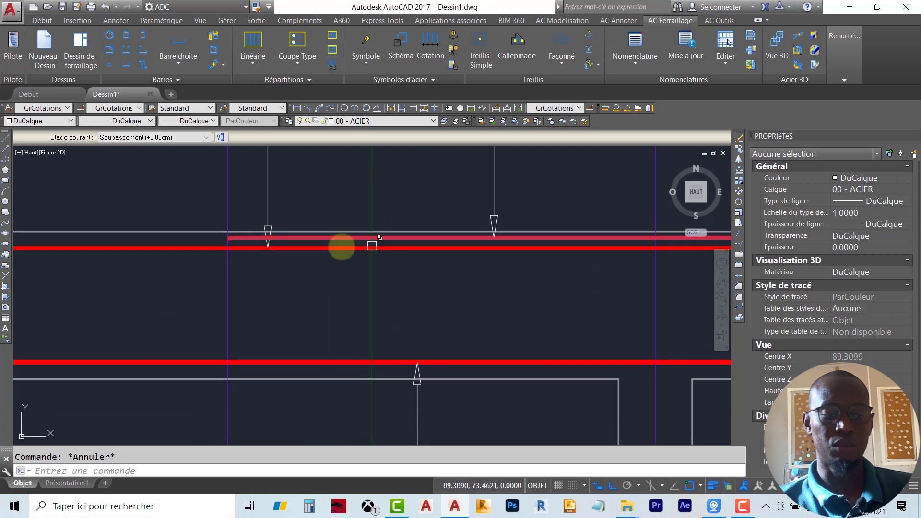
pyautogui.click(311, 249)
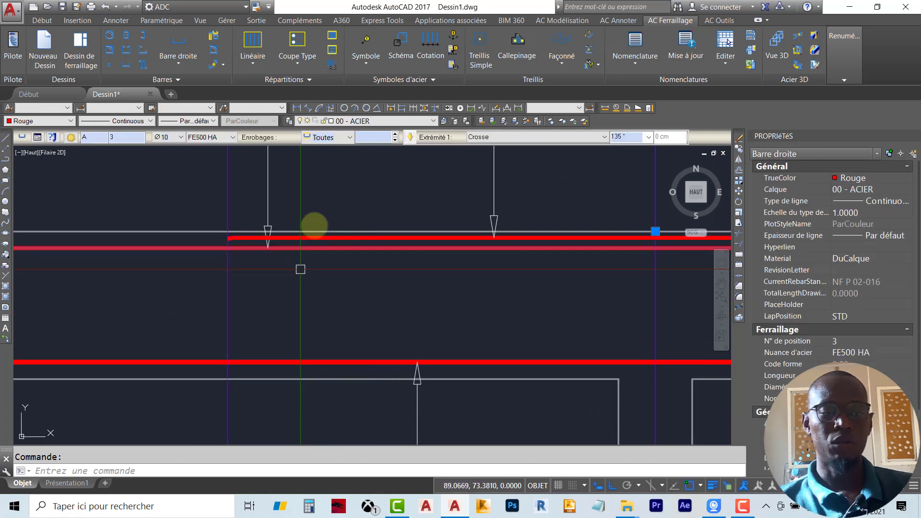
pyautogui.click(343, 138)
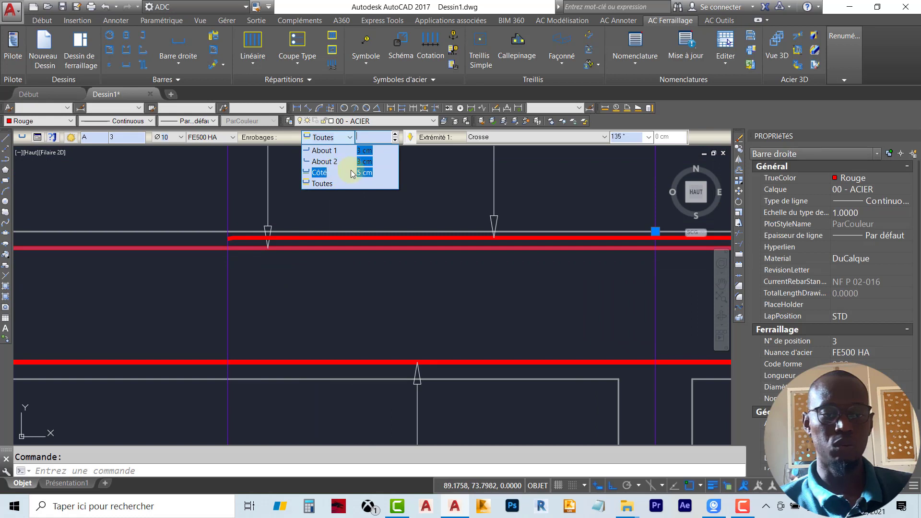
pyautogui.press('Escape')
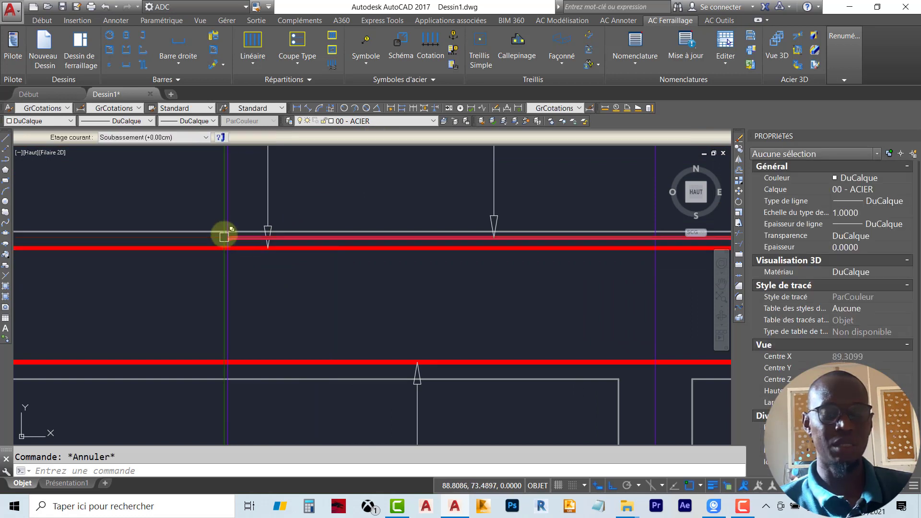
# Step: Compare the upper bars in the beam elevation with the stirrup and link in COUPE AA
pyautogui.scroll(-3, 226, 229)
pyautogui.scroll(-3, 379, 211)
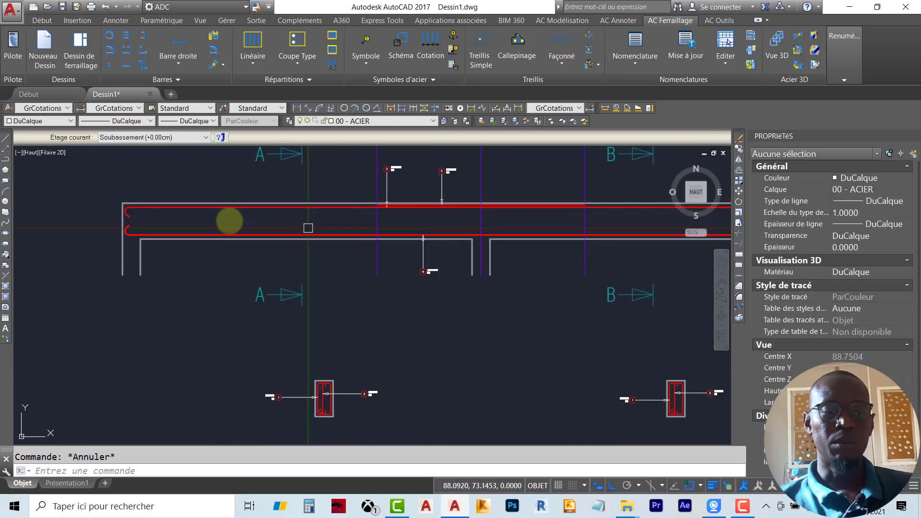
pyautogui.scroll(4, 131, 203)
pyautogui.scroll(-5, 332, 253)
pyautogui.scroll(5, 352, 308)
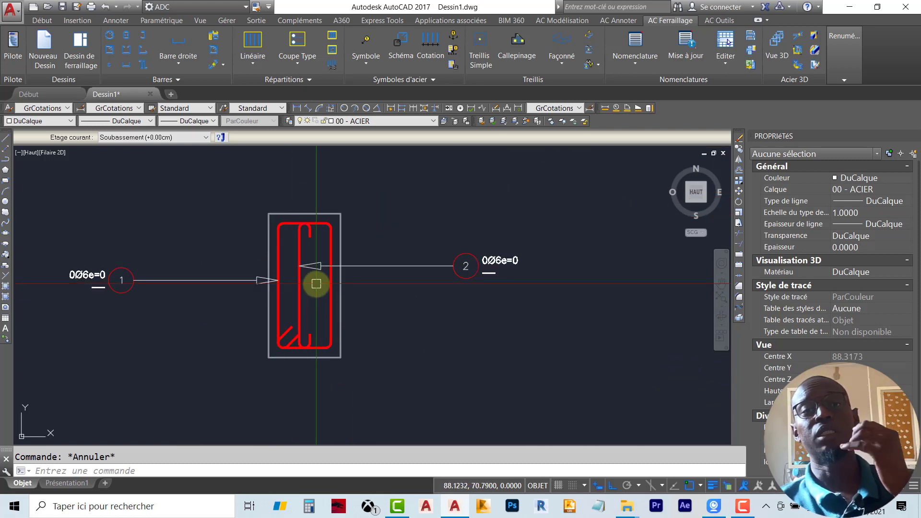
pyautogui.scroll(-5, 384, 263)
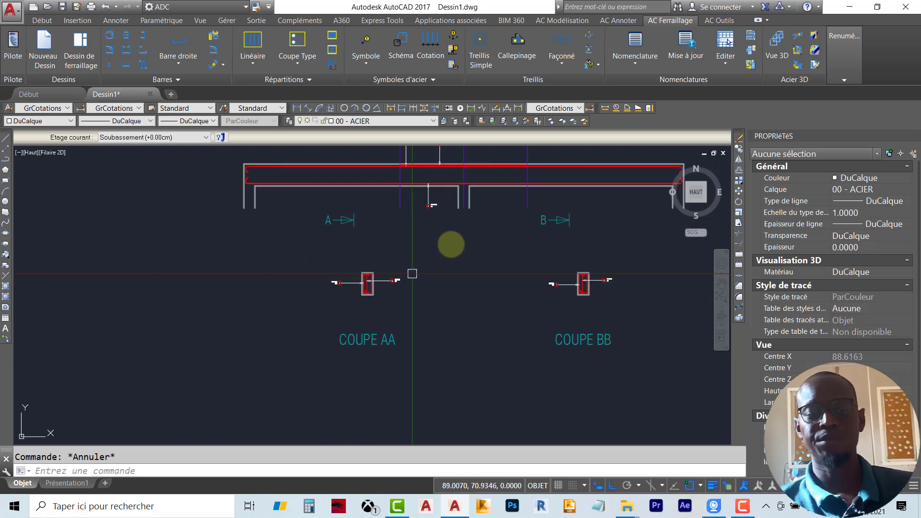
# Step: Set the Côté cover of the position 5 bar over the support to 7 cm
pyautogui.scroll(6, 346, 271)
pyautogui.click(276, 237)
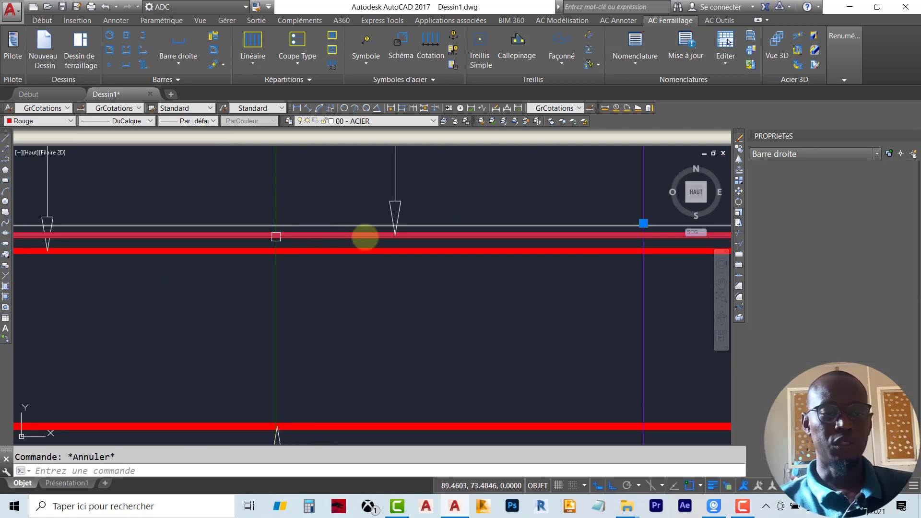
pyautogui.scroll(-3, 389, 235)
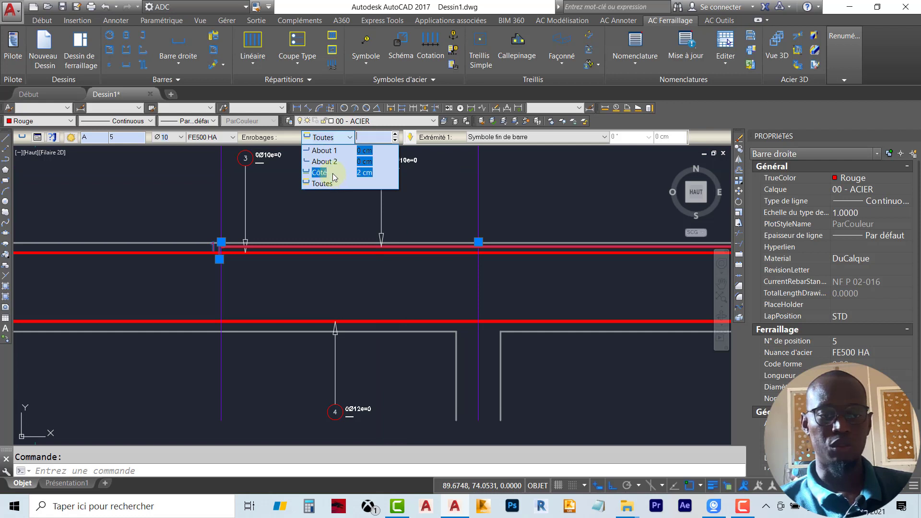
pyautogui.write('7')
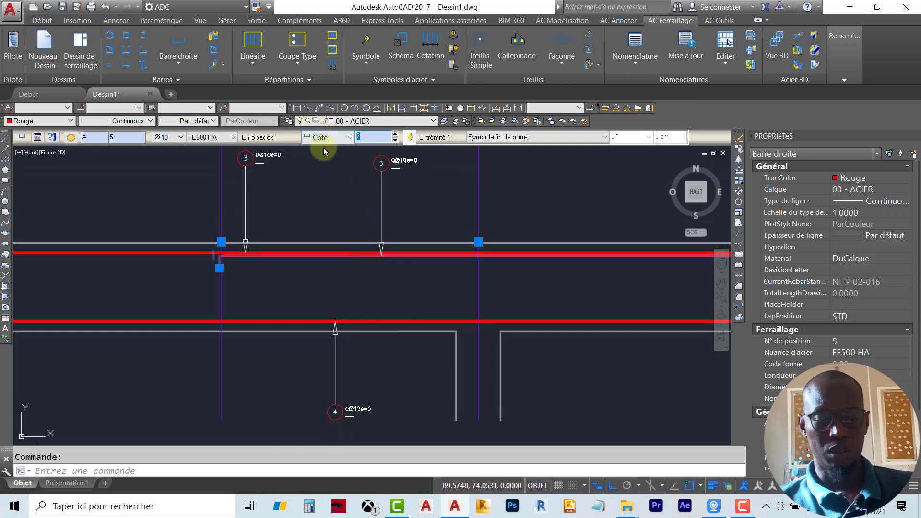
# Step: Compare the position 5 bar with the continuous upper bar in the elevation over the intermediate support
pyautogui.press('Escape')
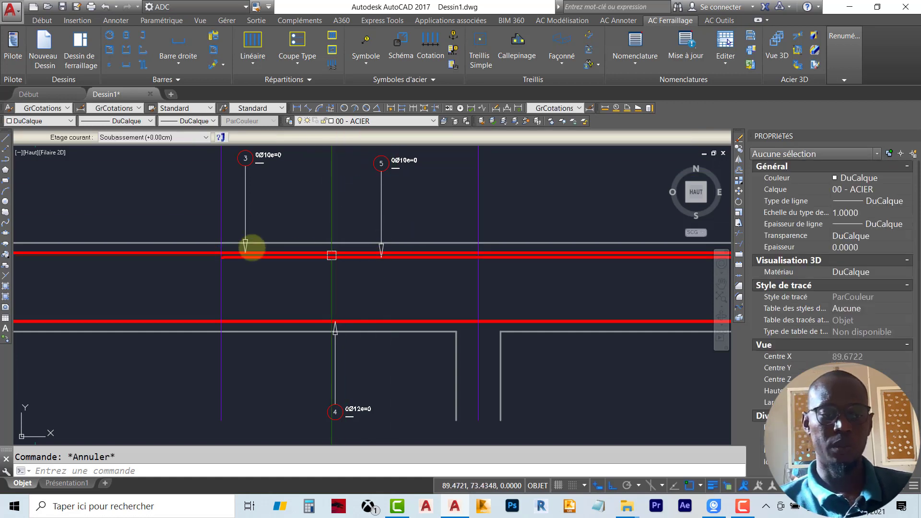
pyautogui.scroll(-2, 425, 255)
pyautogui.scroll(2, 605, 269)
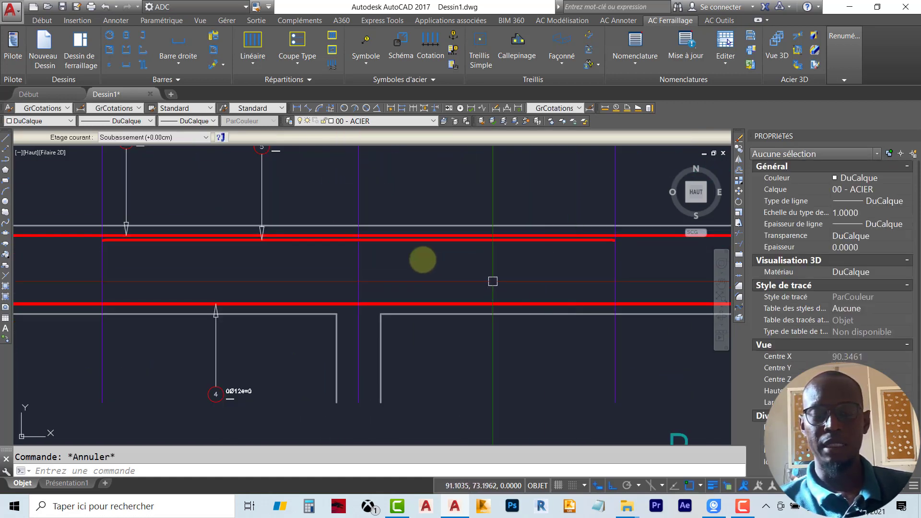
pyautogui.scroll(-3, 423, 259)
pyautogui.scroll(4, 330, 268)
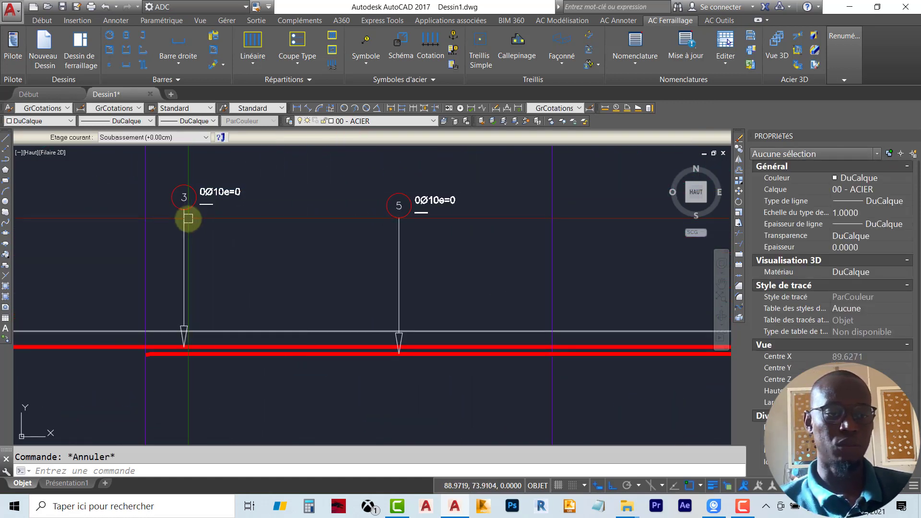
pyautogui.scroll(-3, 293, 217)
pyautogui.scroll(5, 409, 265)
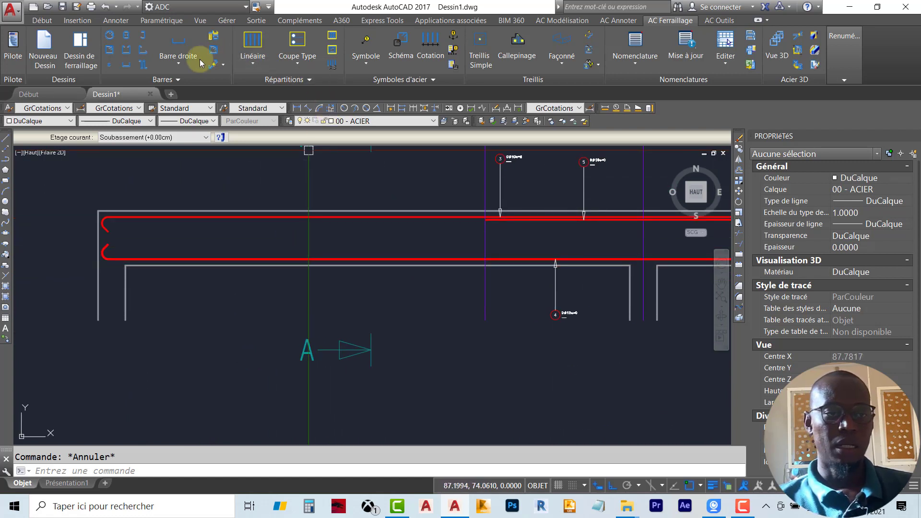
# Step: Draw a straight Ø10 FE500 HA bar along the underside of the first span between the support faces, with its label below
pyautogui.click(125, 264)
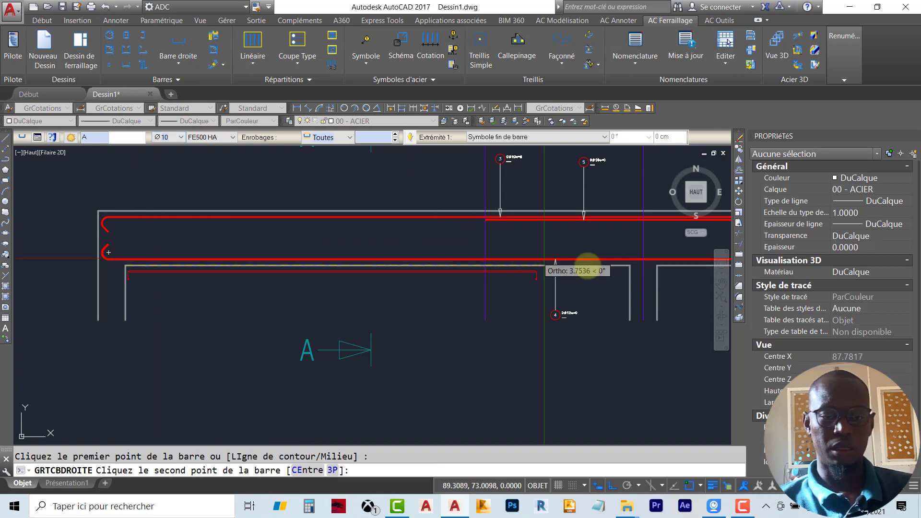
pyautogui.click(628, 265)
pyautogui.click(555, 235)
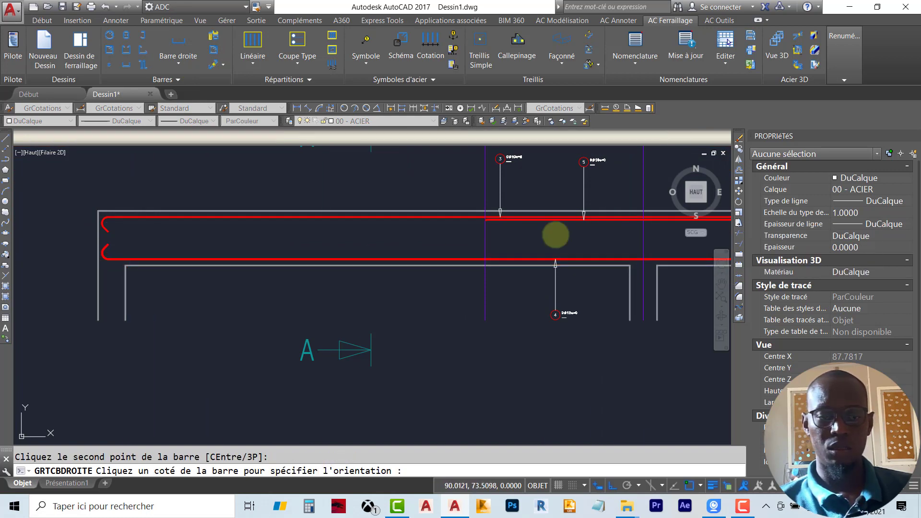
pyautogui.click(239, 308)
pyautogui.scroll(2, 191, 267)
pyautogui.press('Escape')
# Step: Set the Côté cover of the new position 6 bar in the first span to 8 cm
pyautogui.scroll(4, 192, 266)
pyautogui.click(171, 237)
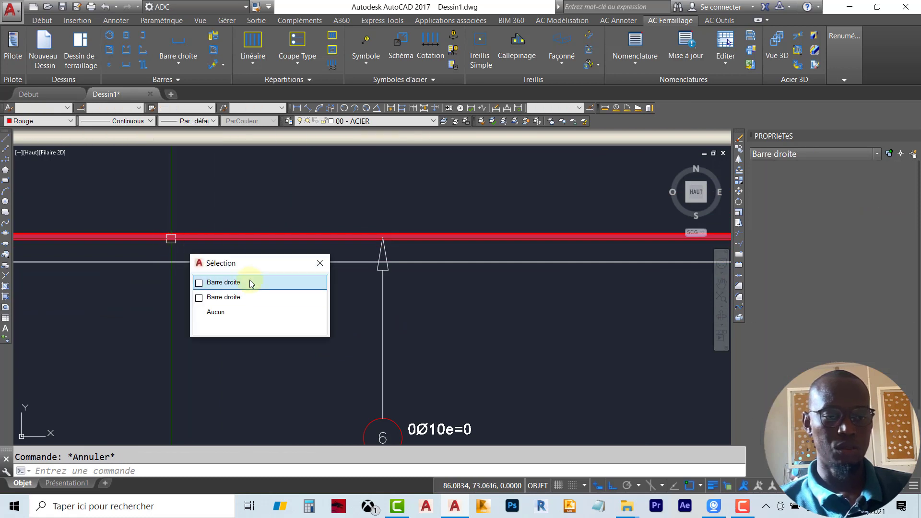
pyautogui.click(249, 282)
pyautogui.scroll(-4, 308, 222)
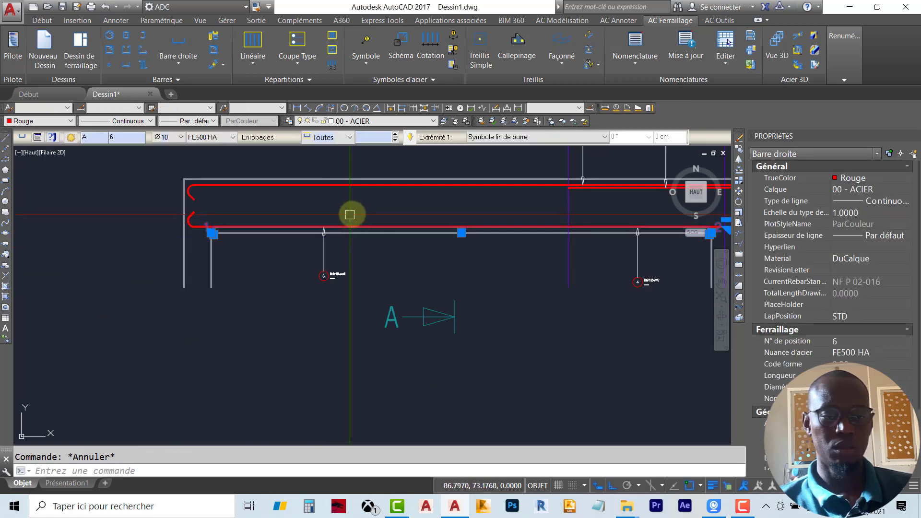
pyautogui.click(344, 139)
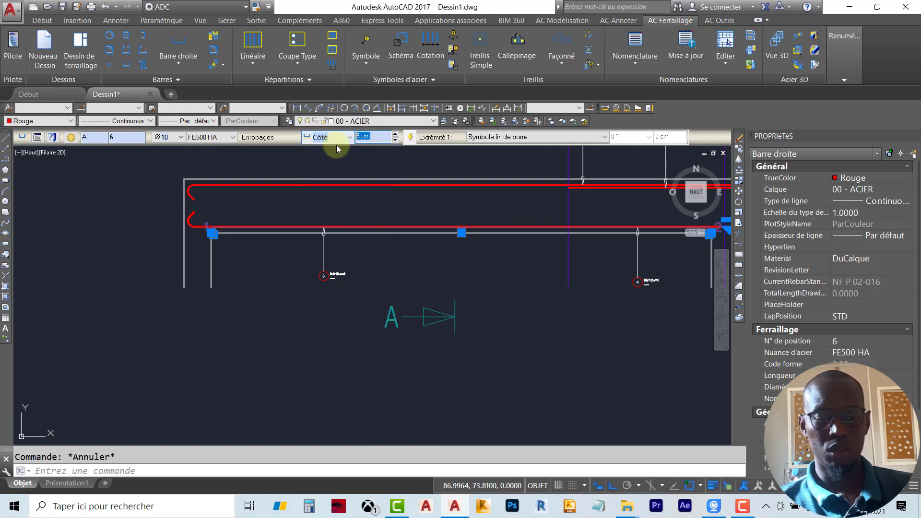
pyautogui.write('8')
pyautogui.press('Return')
pyautogui.press('Escape')
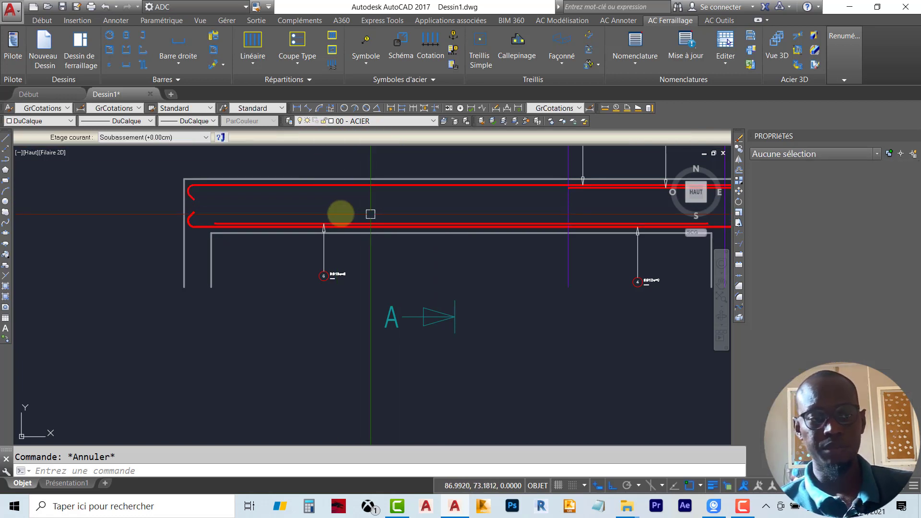
# Step: Copy the position 6 bar and its label to the second span, between the inner support faces
pyautogui.moveTo(370, 214); pyautogui.dragTo(206, 233, button='middle')
pyautogui.scroll(5, 507, 233)
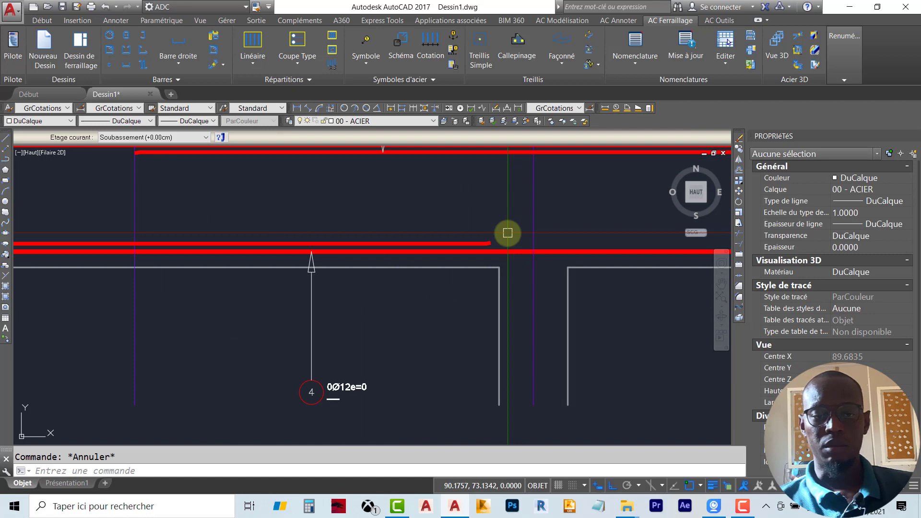
pyautogui.click(441, 243)
pyautogui.scroll(-4, 524, 242)
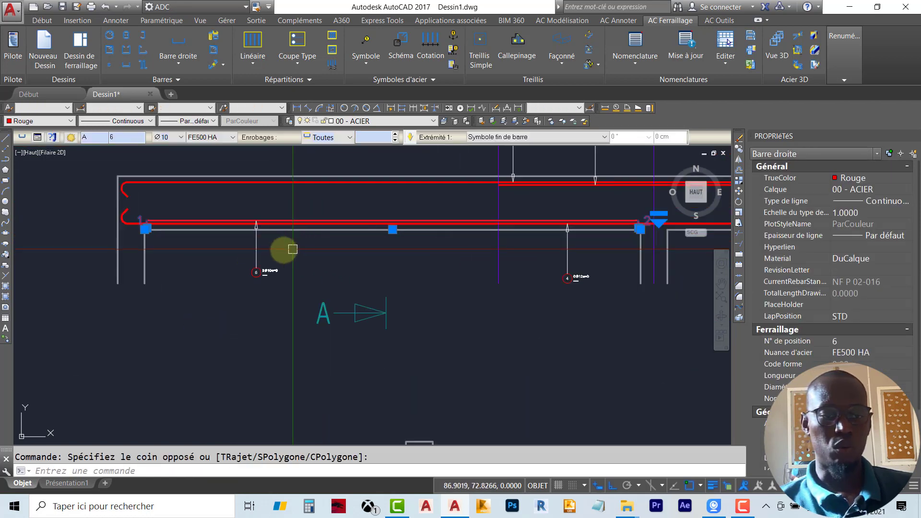
pyautogui.click(241, 255)
pyautogui.click(739, 149)
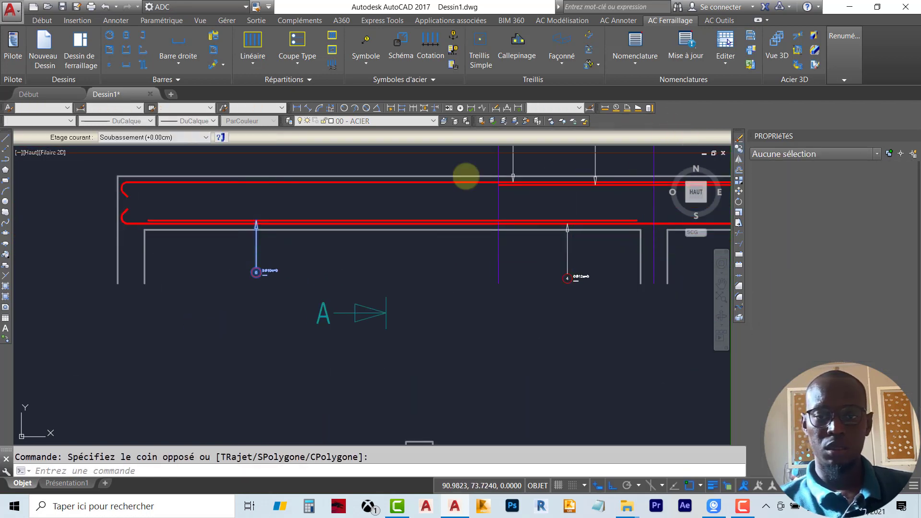
pyautogui.scroll(4, 137, 225)
pyautogui.click(160, 238)
pyautogui.scroll(-4, 34, 242)
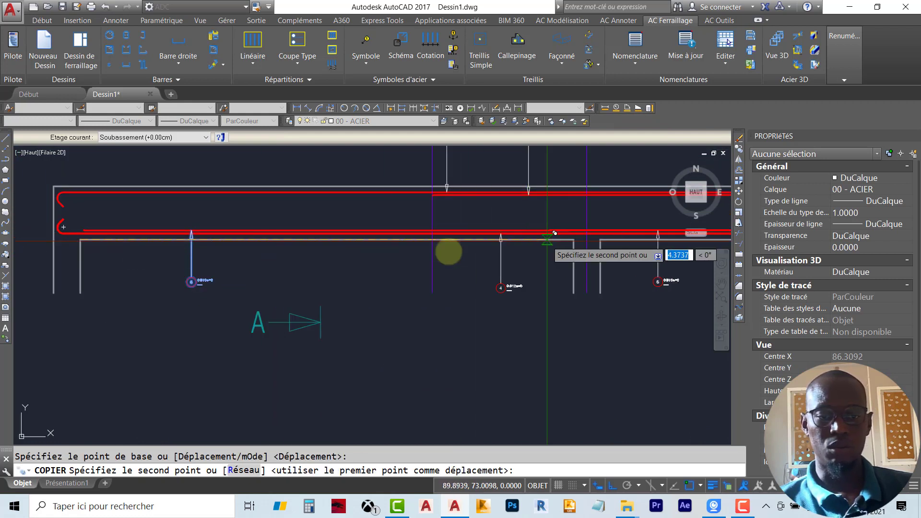
pyautogui.scroll(5, 380, 251)
pyautogui.press('Escape')
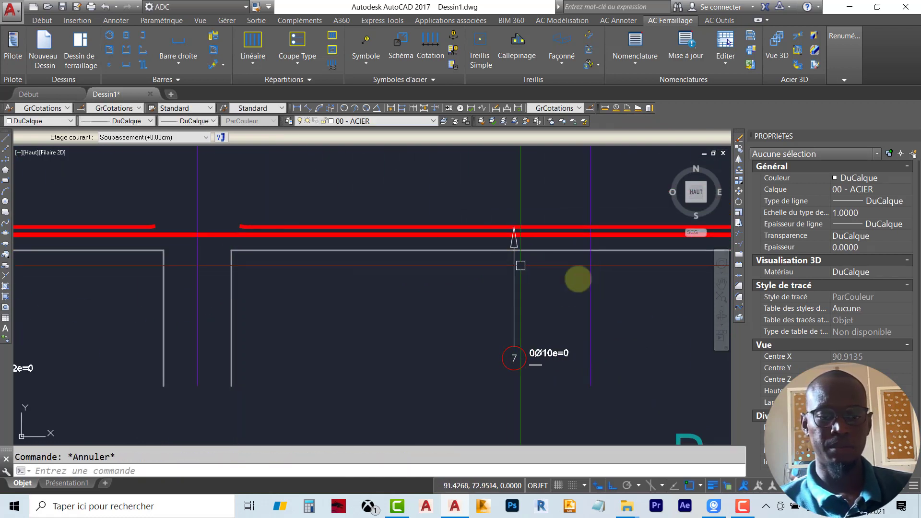
# Step: Assign position number 6 to the additional lower bars of both spans, accepting reuse of the number
pyautogui.scroll(-3, 111, 280)
pyautogui.scroll(4, 102, 249)
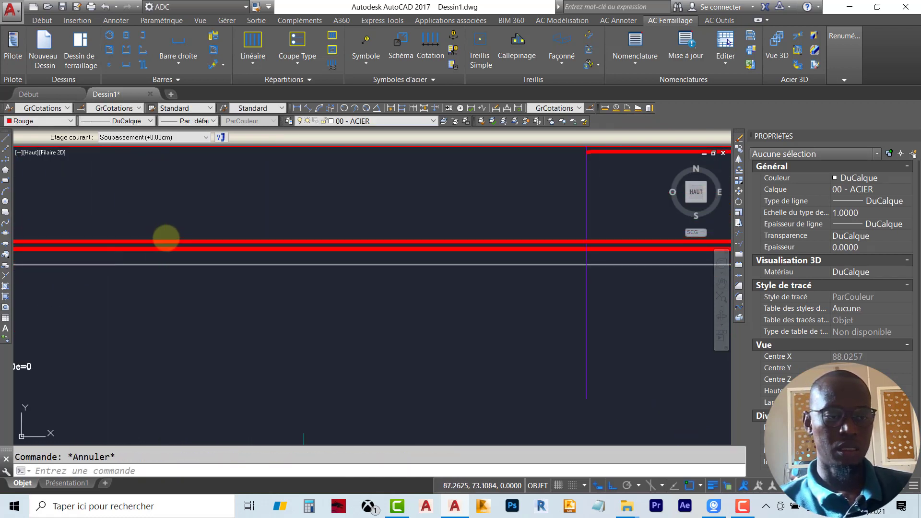
pyautogui.click(166, 238)
pyautogui.scroll(-5, 175, 238)
pyautogui.scroll(5, 401, 235)
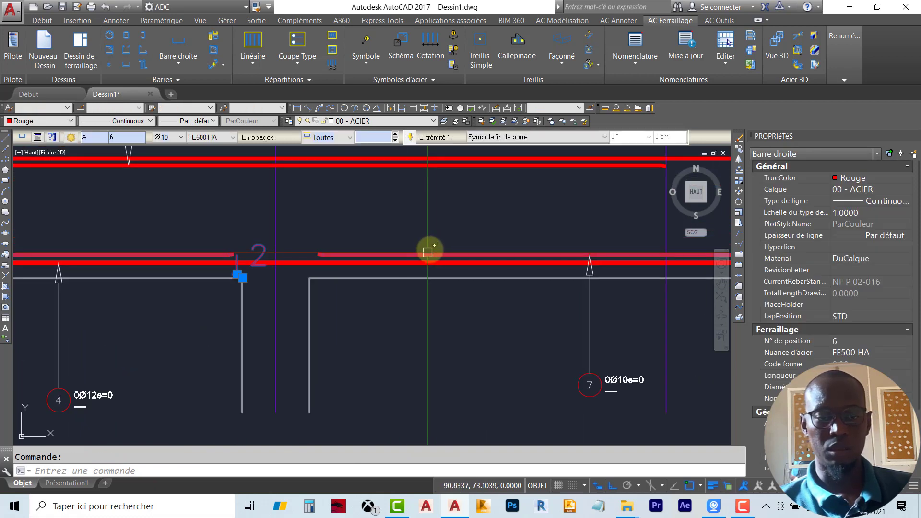
pyautogui.click(427, 253)
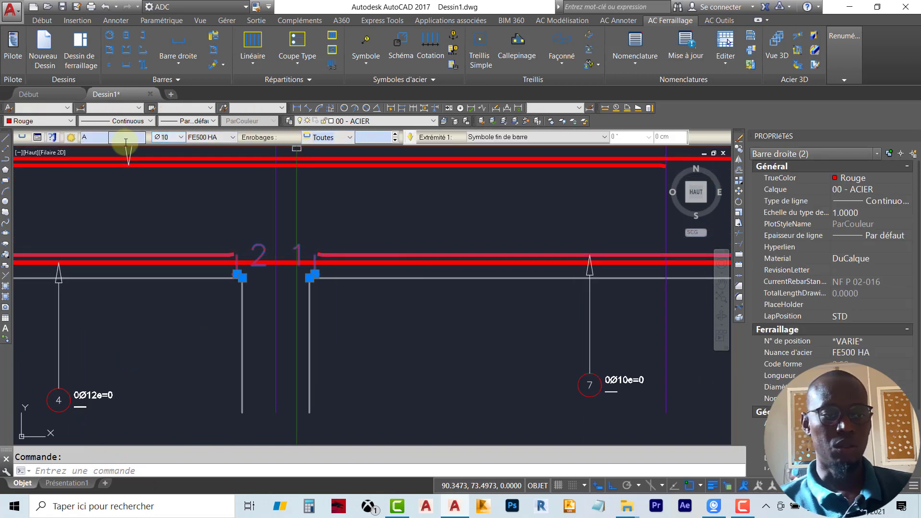
pyautogui.click(126, 139)
pyautogui.write('6')
pyautogui.press('Return')
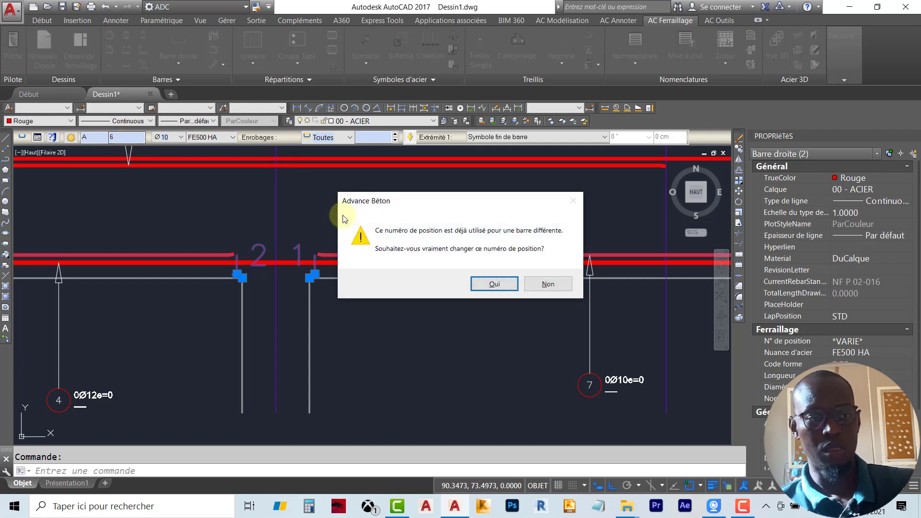
pyautogui.click(511, 288)
pyautogui.press('Escape')
pyautogui.scroll(-5, 552, 266)
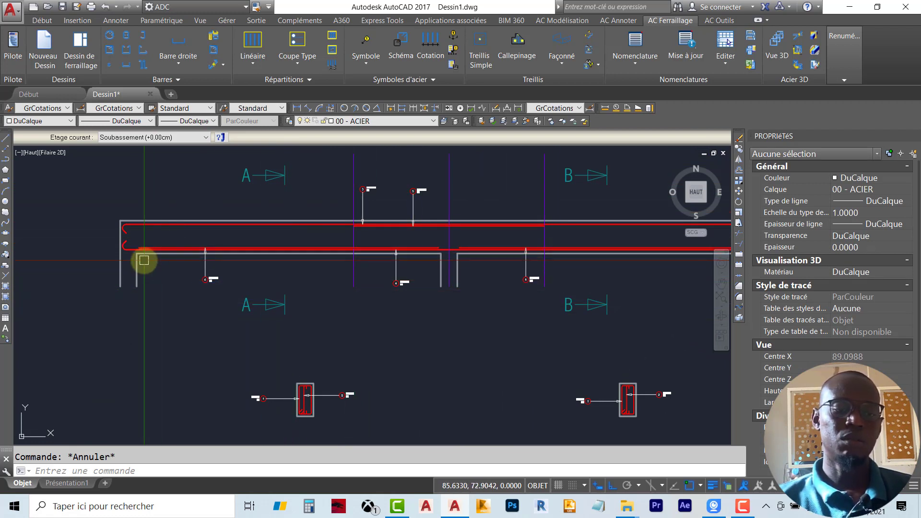
# Step: Start a linear distribution (Linéaire) of the position 1 stirrup in COUPE AA
pyautogui.click(253, 58)
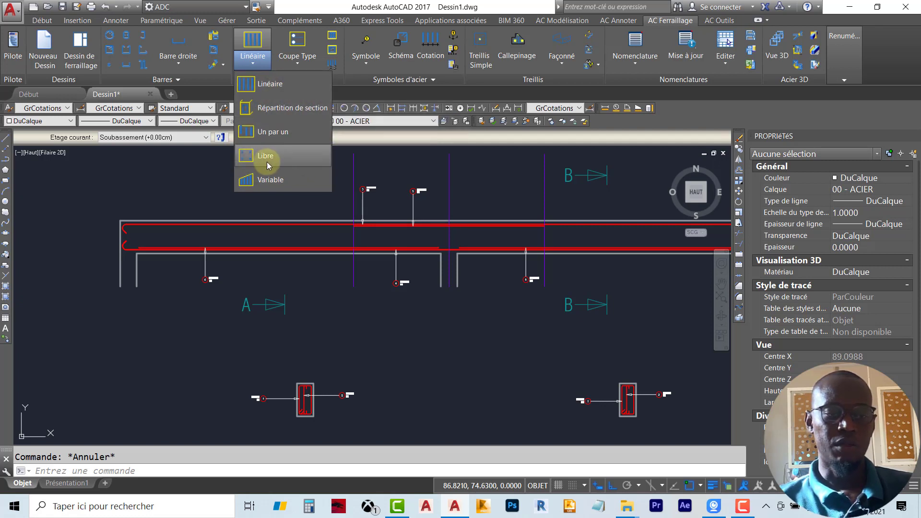
pyautogui.click(269, 84)
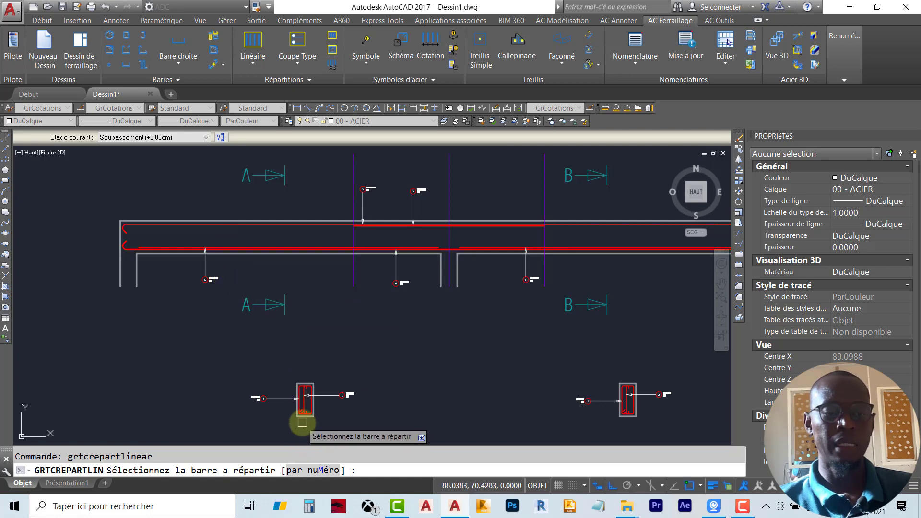
pyautogui.scroll(5, 299, 408)
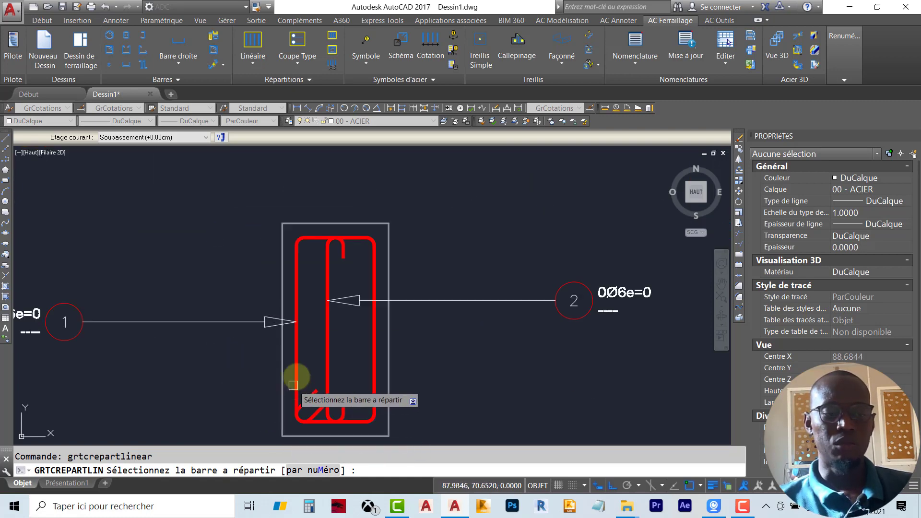
pyautogui.scroll(-6, 307, 312)
pyautogui.scroll(4, 300, 321)
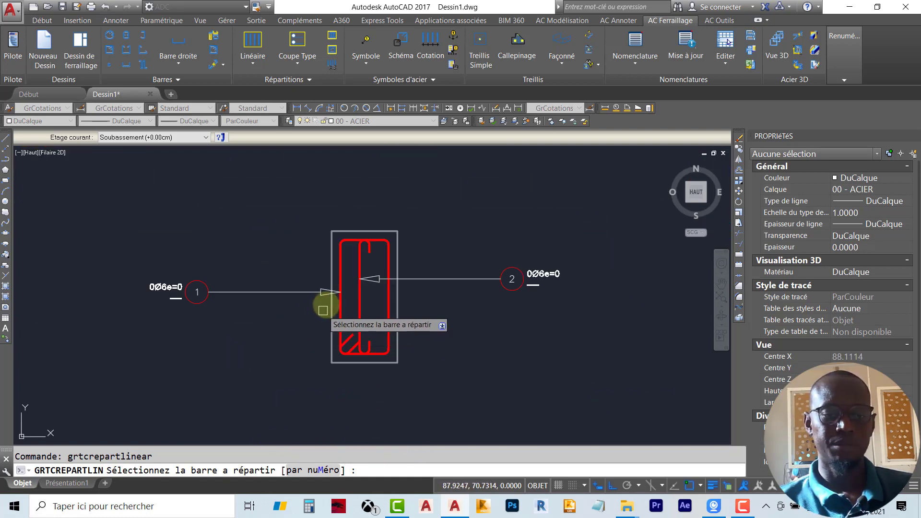
pyautogui.scroll(2, 336, 288)
pyautogui.click(340, 263)
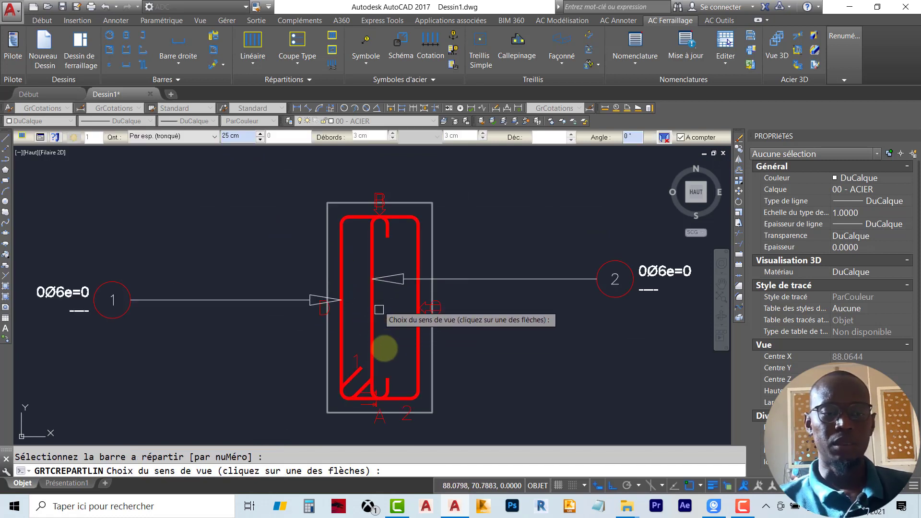
# Step: Choose the viewing direction of the distributed stirrup with the arrow on the right side of COUPE AA
pyautogui.scroll(-8, 408, 350)
pyautogui.scroll(6, 403, 360)
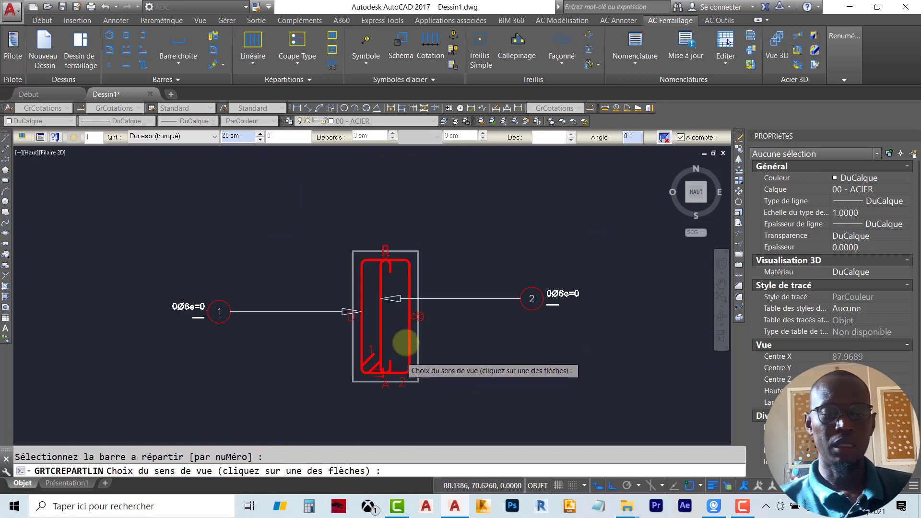
pyautogui.scroll(2, 402, 356)
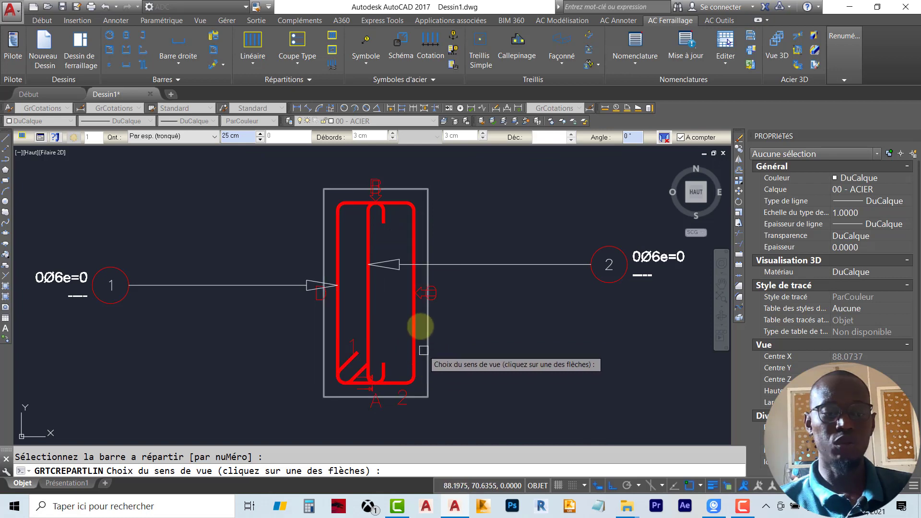
pyautogui.scroll(-3, 427, 336)
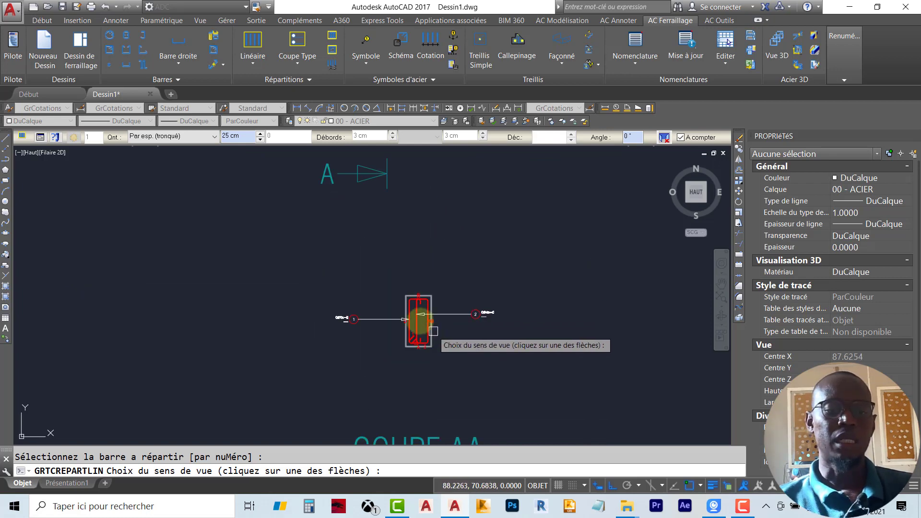
pyautogui.scroll(4, 423, 318)
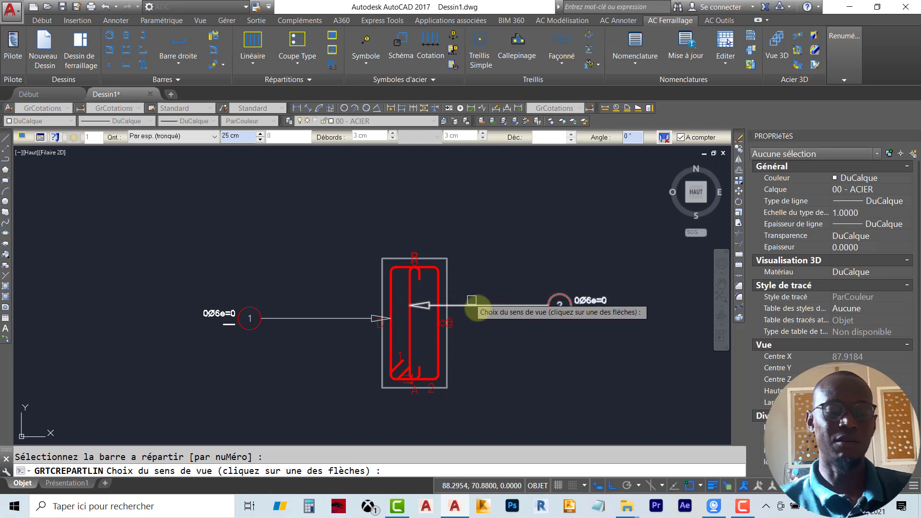
pyautogui.scroll(5, 444, 320)
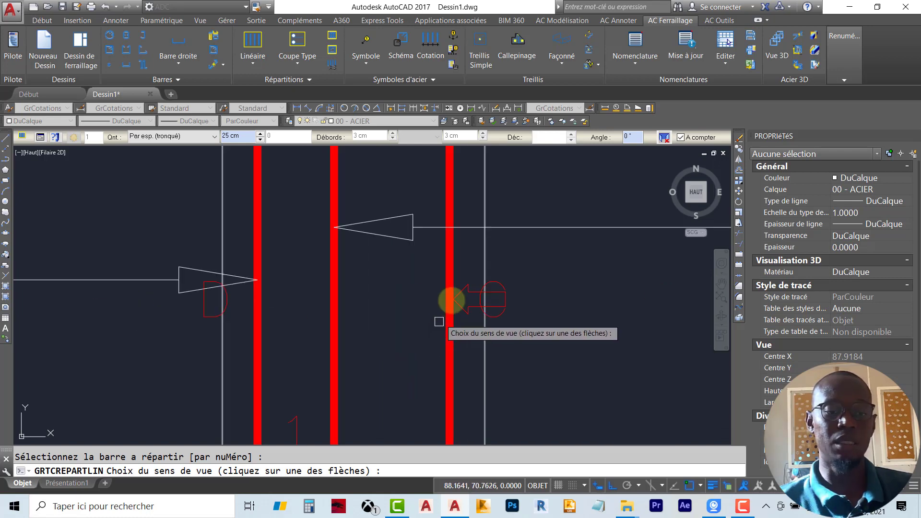
pyautogui.click(465, 290)
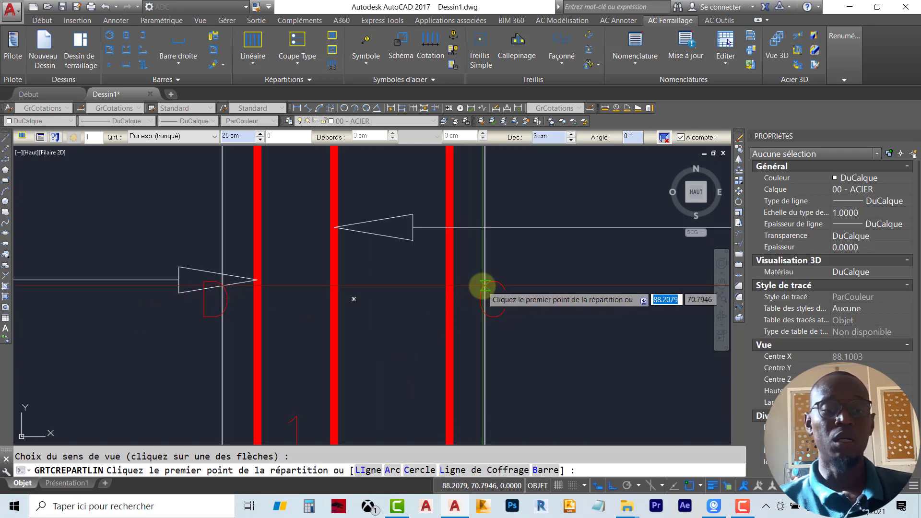
# Step: Start the position 1 stirrup distribution at the inner corner of the left end support on the elevation
pyautogui.scroll(-6, 477, 300)
pyautogui.moveTo(441, 265); pyautogui.dragTo(403, 311, button='middle')
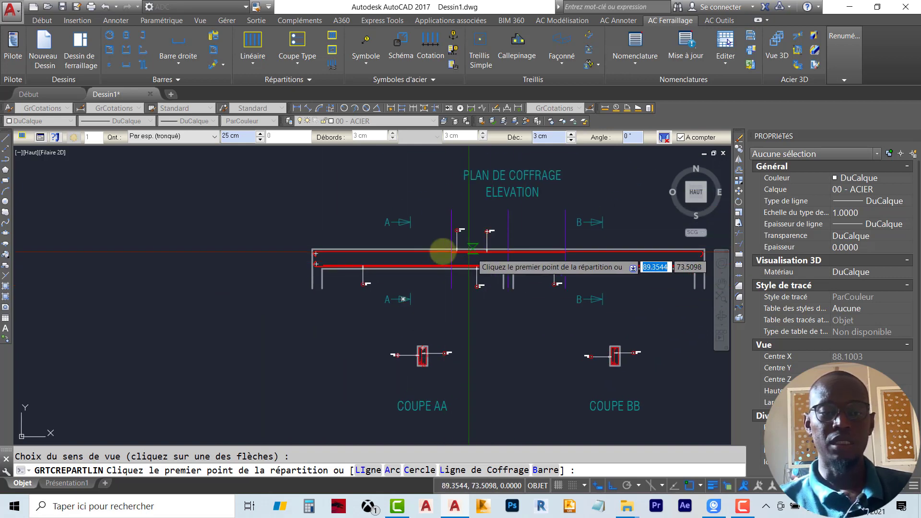
pyautogui.scroll(6, 326, 278)
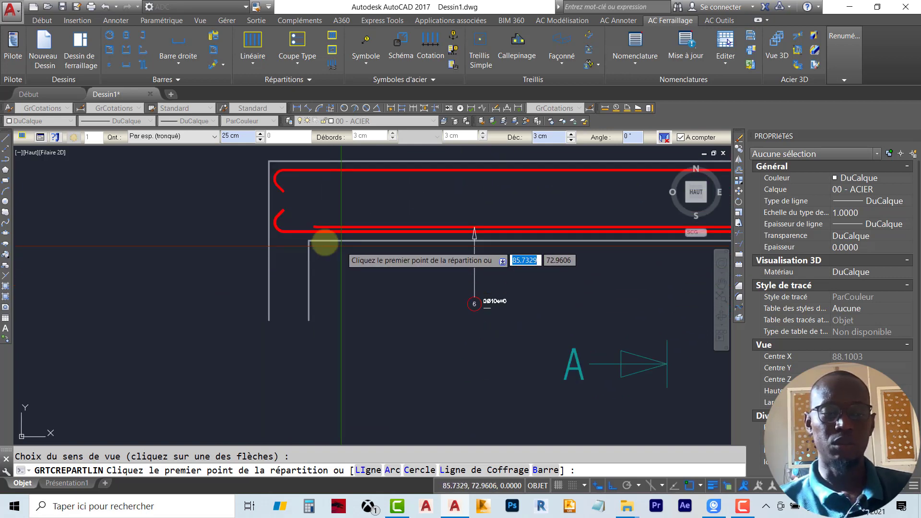
pyautogui.click(309, 240)
pyautogui.scroll(-5, 278, 268)
pyautogui.scroll(5, 376, 258)
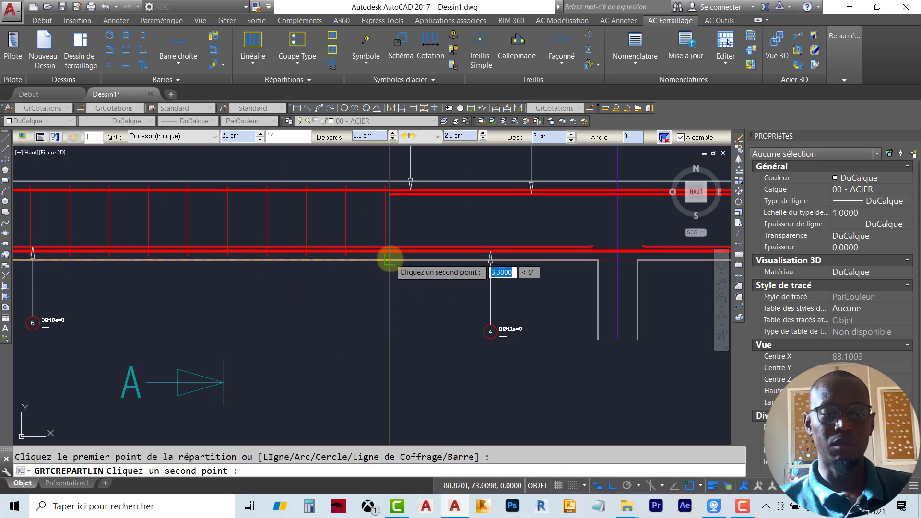
# Step: Set the stirrup spacing to 20 cm and end the distribution at the middle support's near face, inside the first span
pyautogui.click(389, 259)
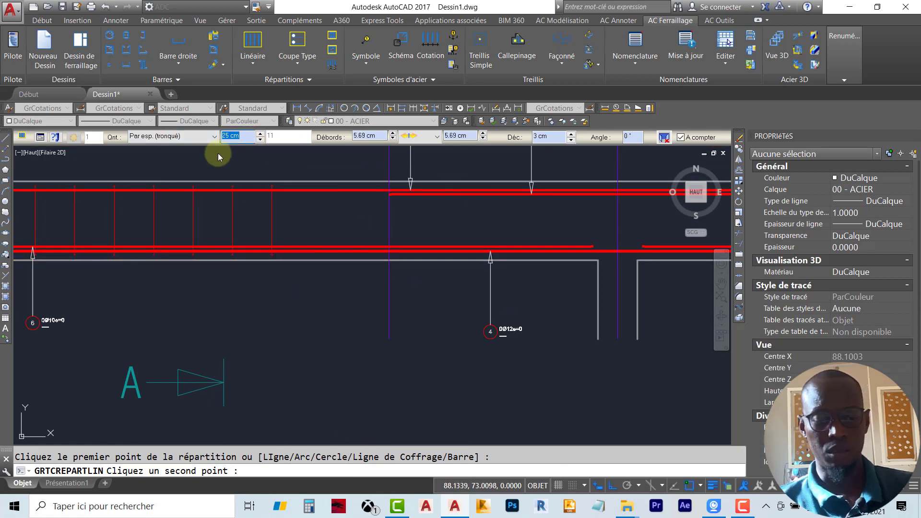
pyautogui.write('20')
pyautogui.press('Return')
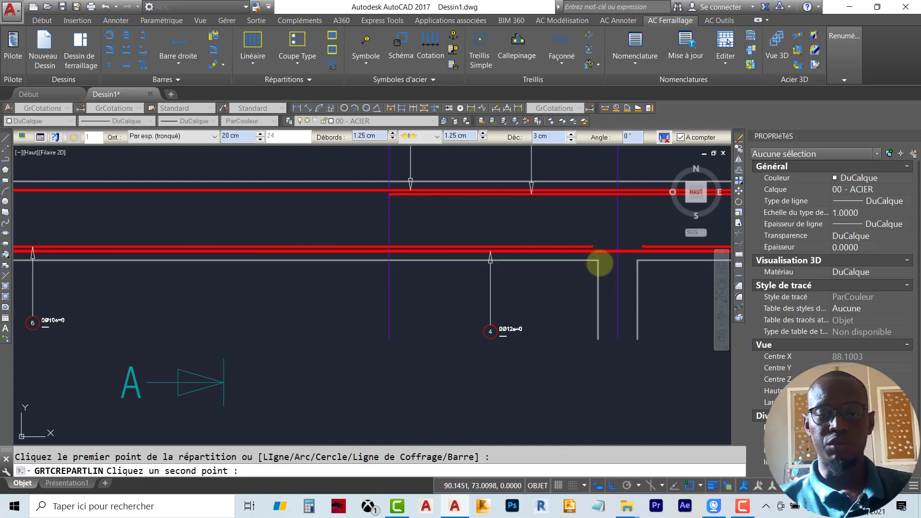
pyautogui.click(597, 262)
pyautogui.scroll(-6, 523, 265)
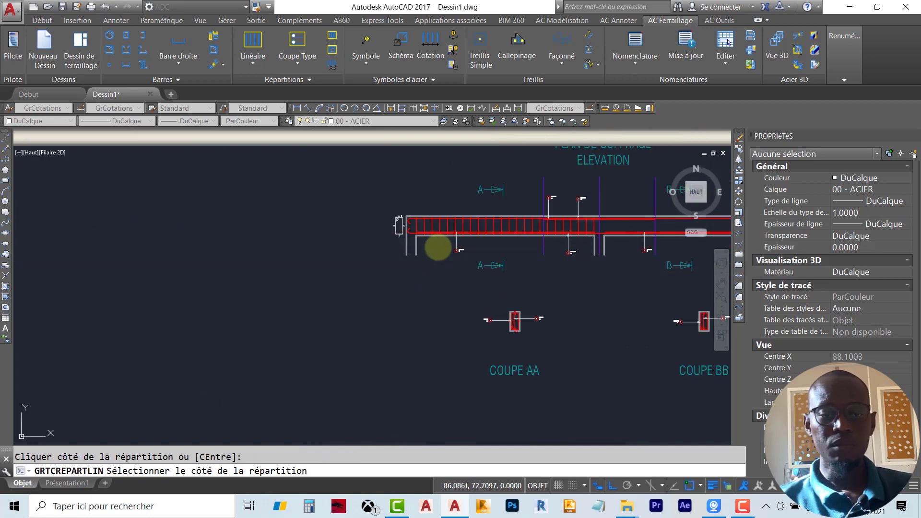
pyautogui.press('Escape')
pyautogui.press('Escape')
pyautogui.moveTo(450, 244); pyautogui.dragTo(371, 276, button='middle')
pyautogui.press('Escape')
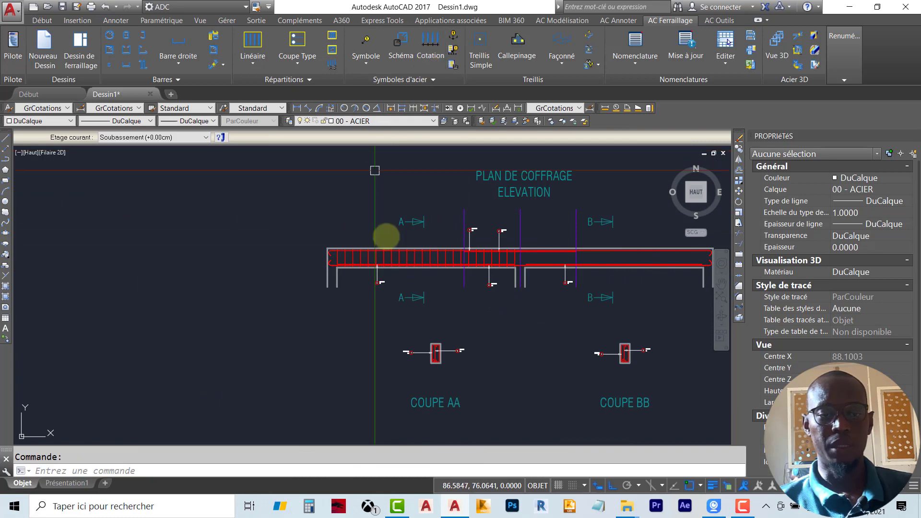
# Step: Start a linear distribution of the position 2 bar in COUPE AA, viewed from the arrow on its right side
pyautogui.scroll(8, 454, 370)
pyautogui.press('Return')
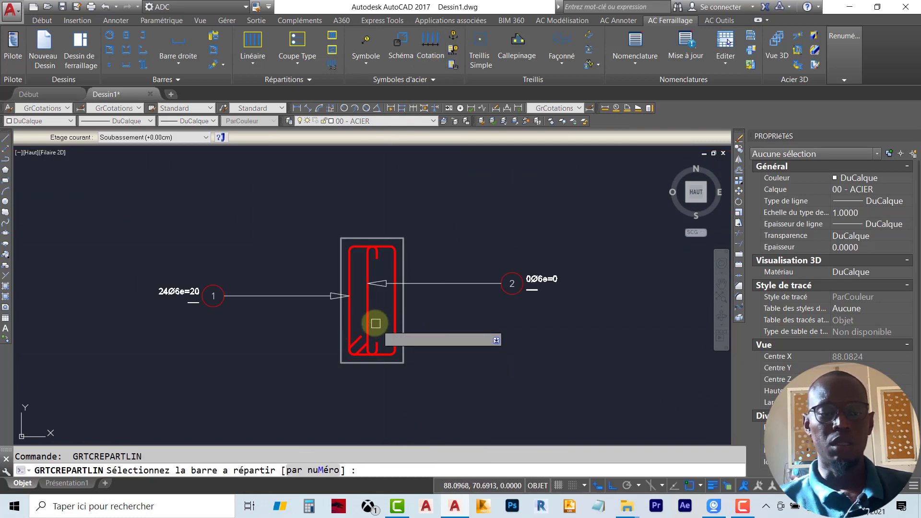
pyautogui.click(373, 309)
pyautogui.click(394, 294)
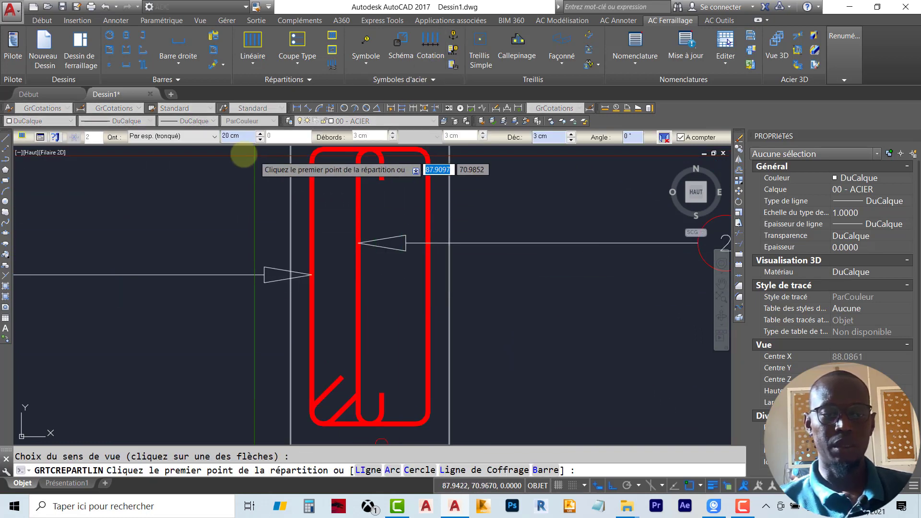
# Step: Distribute the position 2 bar at 20 cm spacing along the first span, between the inner support faces
pyautogui.scroll(-6, 373, 286)
pyautogui.moveTo(313, 152); pyautogui.dragTo(322, 350, button='middle')
pyautogui.scroll(6, 156, 308)
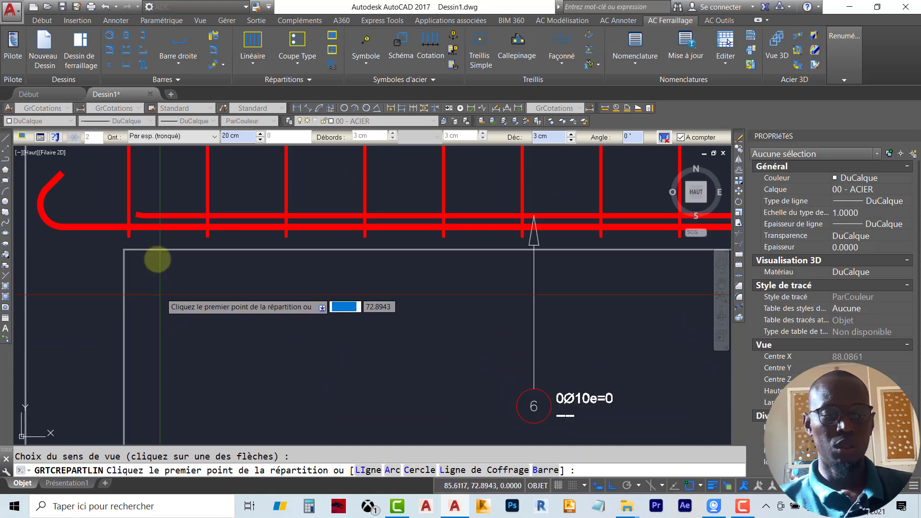
pyautogui.click(124, 249)
pyautogui.scroll(-5, 191, 255)
pyautogui.scroll(7, 473, 268)
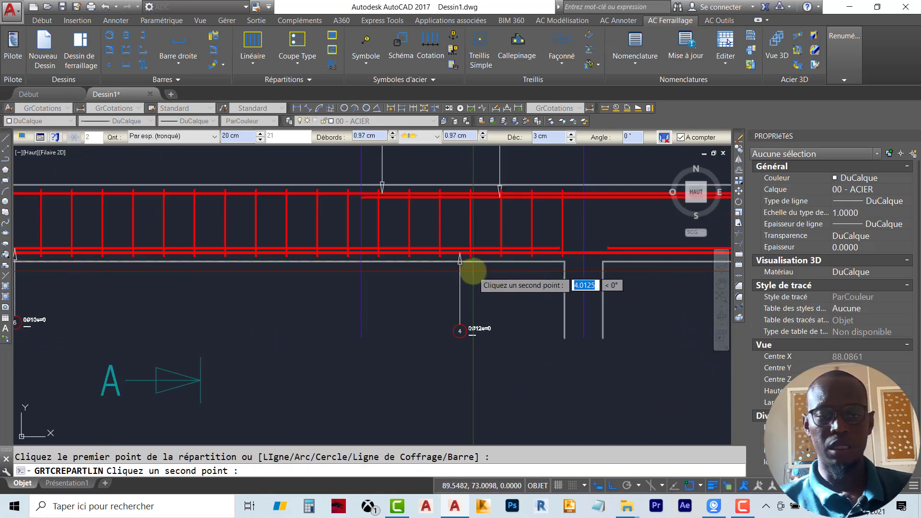
pyautogui.click(556, 265)
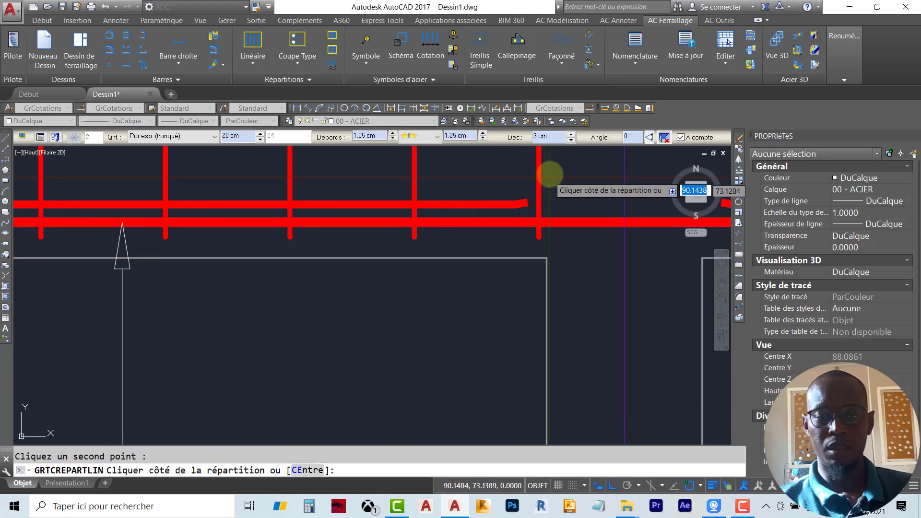
pyautogui.scroll(-3, 571, 182)
pyautogui.press('Escape')
pyautogui.press('Escape')
pyautogui.press('Escape')
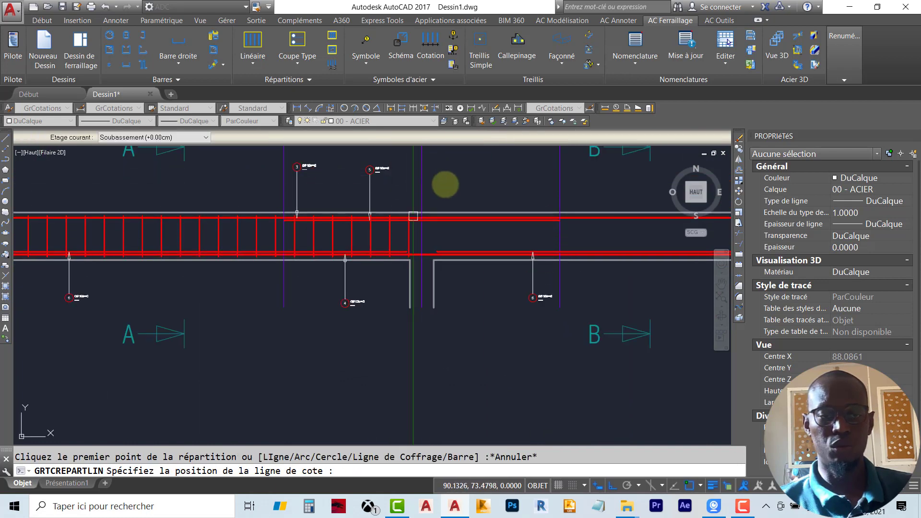
pyautogui.press('Escape')
# Step: Start a linear distribution of the position 1 stirrup in COUPE BB, viewed from the arrow on its right side
pyautogui.scroll(-6, 425, 224)
pyautogui.scroll(8, 490, 283)
pyautogui.scroll(5, 448, 206)
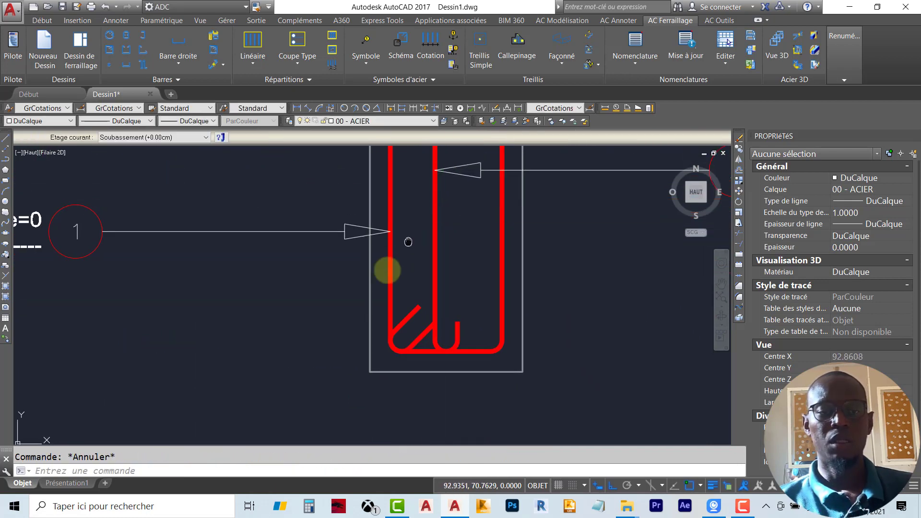
pyautogui.press('Return')
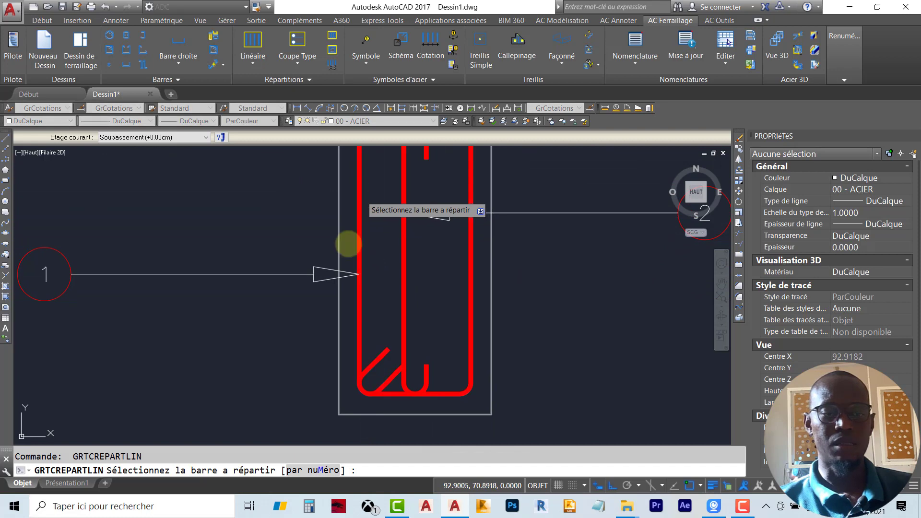
pyautogui.click(358, 243)
pyautogui.scroll(3, 408, 265)
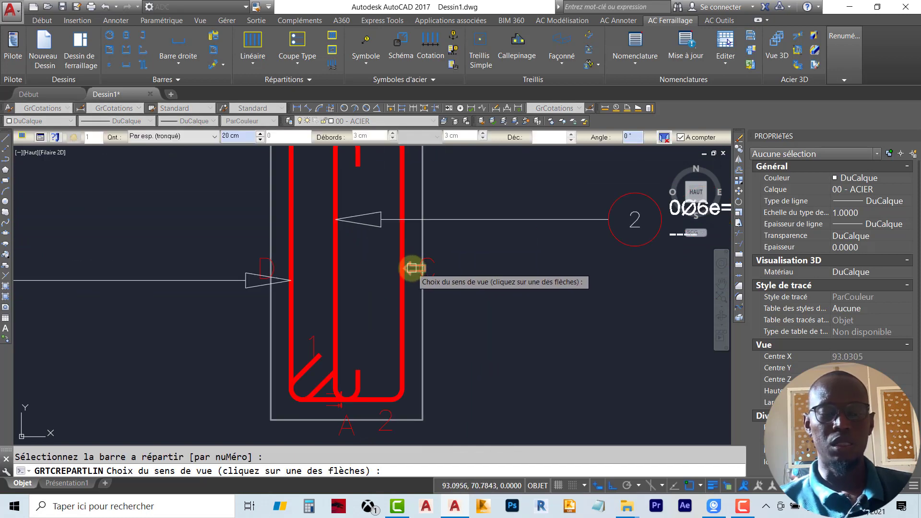
pyautogui.click(412, 267)
# Step: Distribute the position 1 stirrup at 20 cm spacing along the second span, between the inner support faces and within the beam
pyautogui.scroll(-5, 390, 255)
pyautogui.scroll(6, 302, 230)
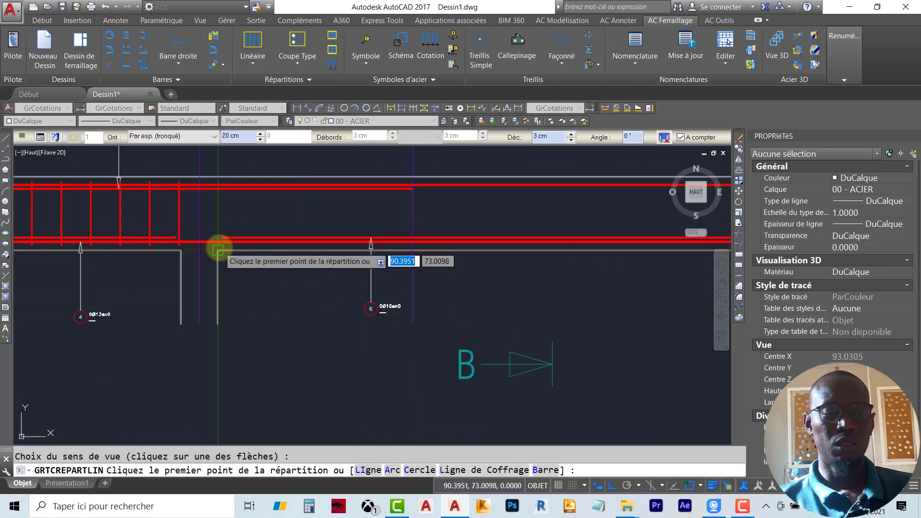
pyautogui.click(217, 250)
pyautogui.scroll(-4, 364, 261)
pyautogui.scroll(5, 362, 260)
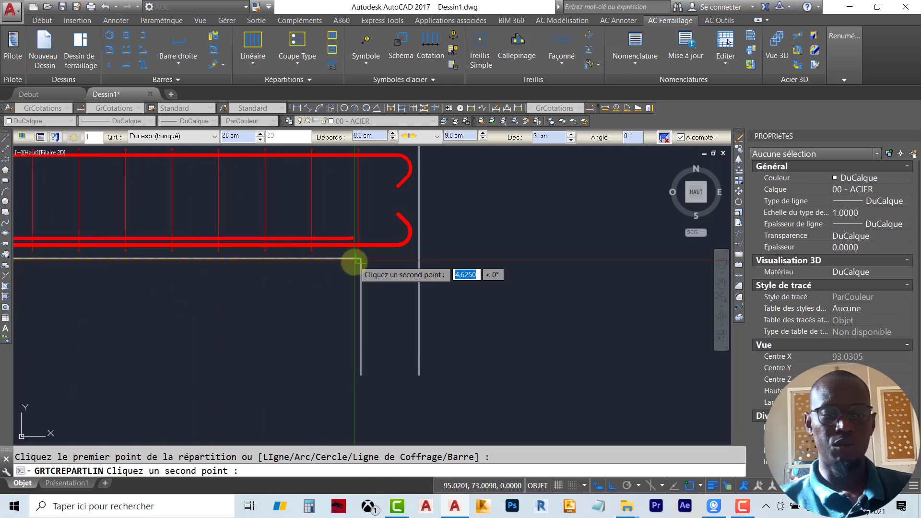
pyautogui.click(359, 261)
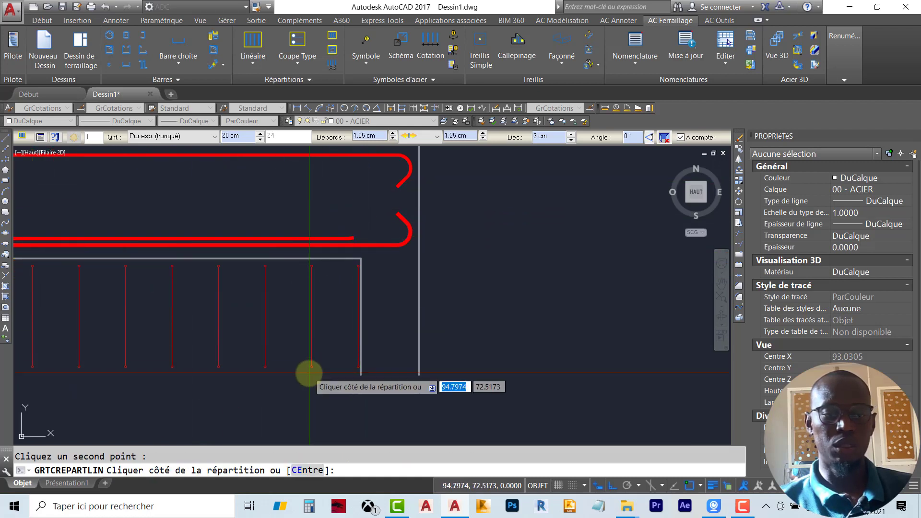
pyautogui.scroll(-3, 310, 372)
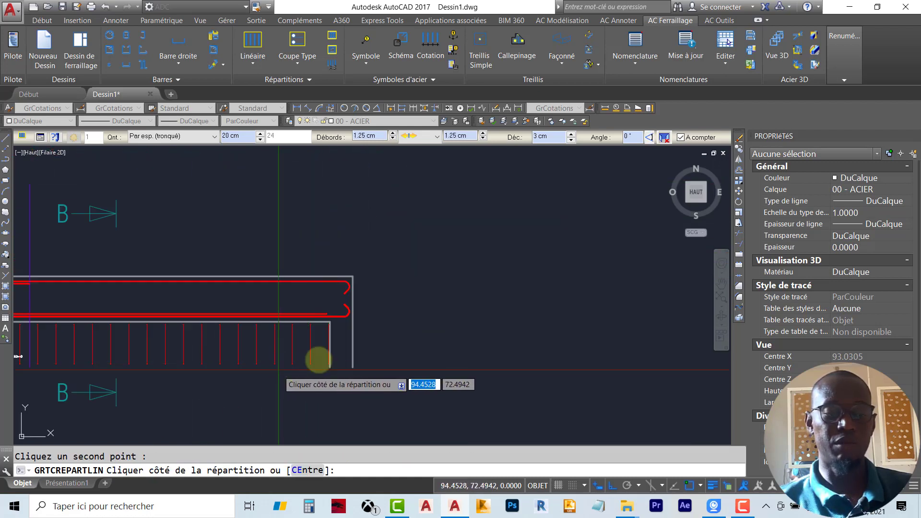
pyautogui.click(401, 188)
pyautogui.scroll(-3, 470, 232)
pyautogui.press('Escape')
pyautogui.press('Escape')
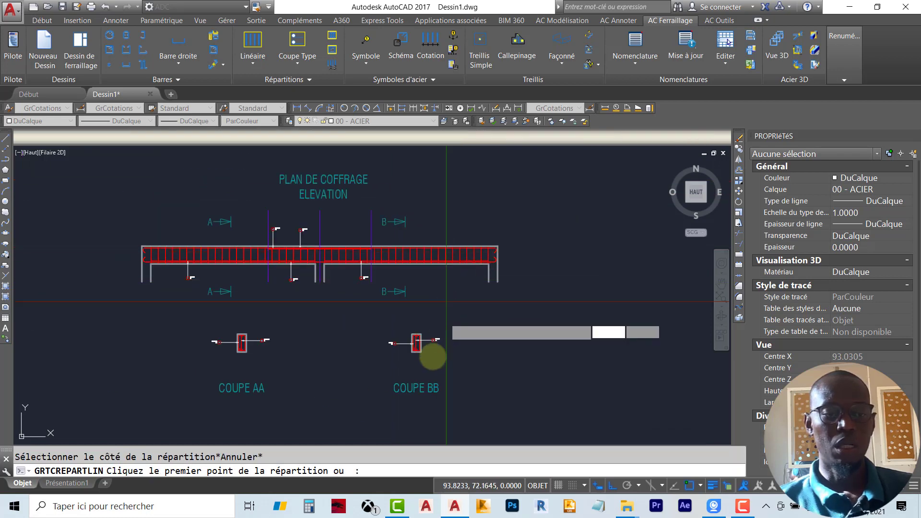
# Step: Start a linear distribution of the position 2 bar in COUPE BB, viewed from its right side
pyautogui.scroll(5, 422, 347)
pyautogui.click(253, 42)
pyautogui.scroll(2, 412, 269)
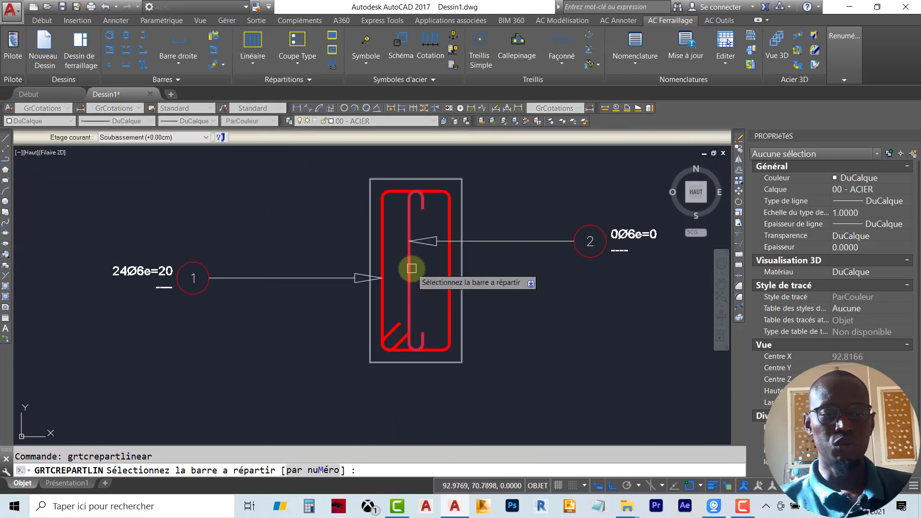
pyautogui.click(409, 278)
pyautogui.click(432, 270)
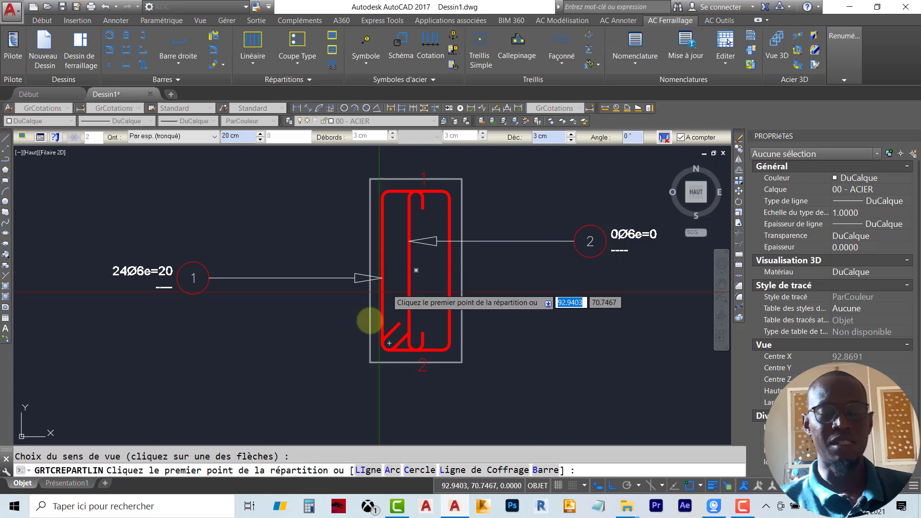
# Step: Distribute the position 2 bar at 20 cm spacing along the second span, between the inner faces of its supports
pyautogui.scroll(-4, 394, 345)
pyautogui.moveTo(451, 161); pyautogui.dragTo(429, 289, button='middle')
pyautogui.scroll(5, 146, 239)
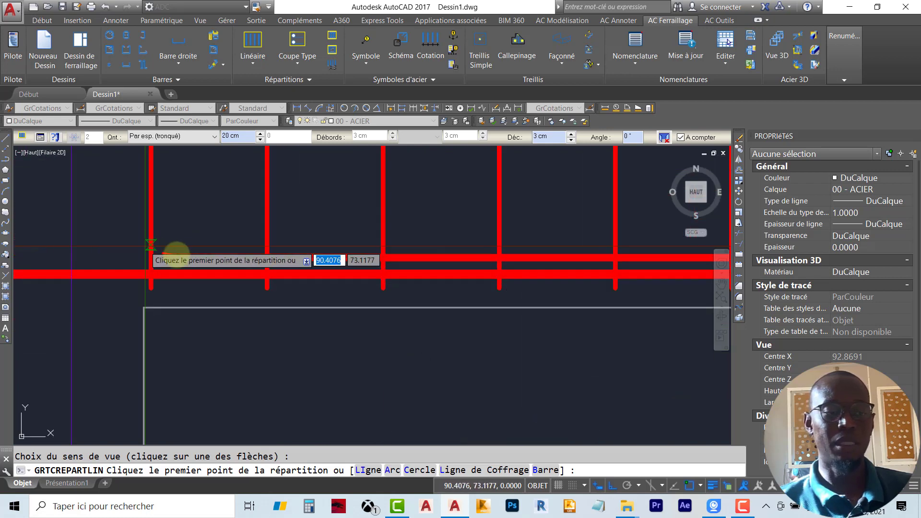
pyautogui.click(144, 307)
pyautogui.scroll(-3, 503, 294)
pyautogui.scroll(3, 531, 267)
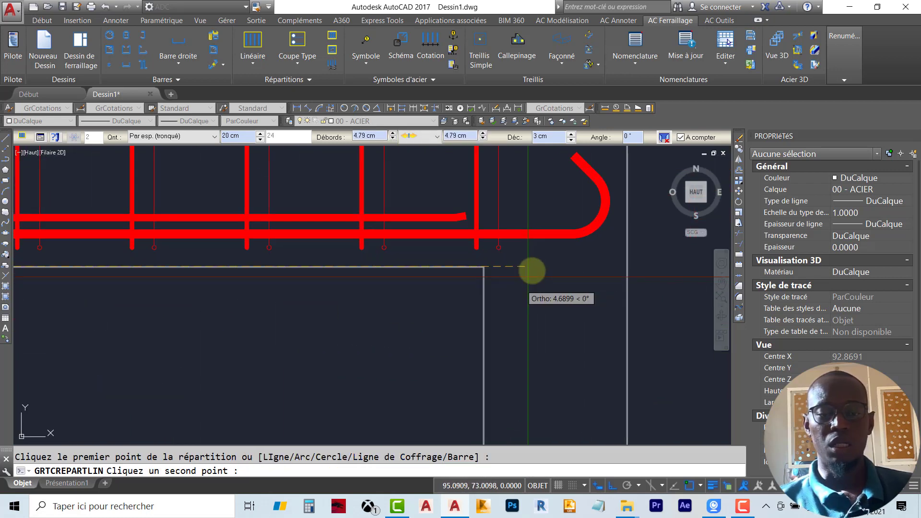
pyautogui.click(485, 266)
pyautogui.click(495, 182)
pyautogui.scroll(-7, 496, 186)
pyautogui.moveTo(506, 197); pyautogui.dragTo(531, 277, button='middle')
pyautogui.press('Escape')
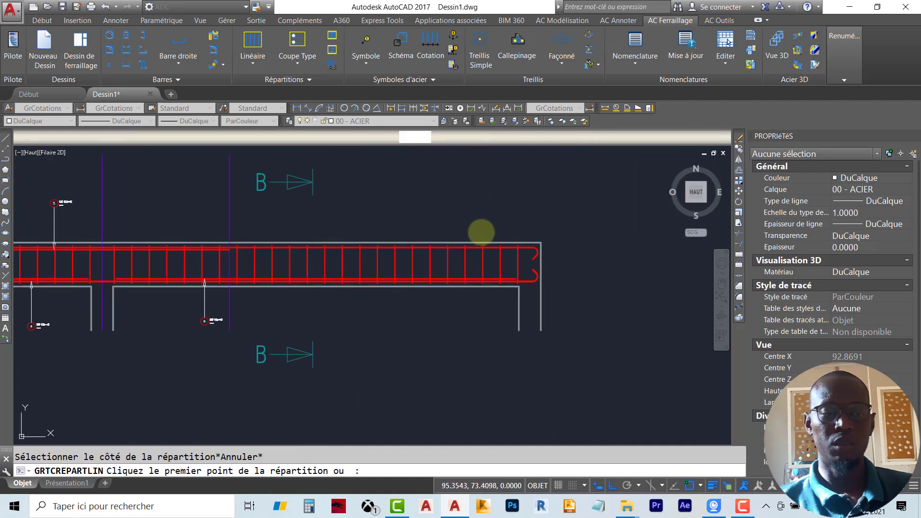
pyautogui.press('Escape')
pyautogui.press('Escape')
# Step: Dimension the position 2 distribution of the first span, placing the dimension line just below the beam's underside
pyautogui.scroll(-5, 514, 246)
pyautogui.scroll(4, 333, 250)
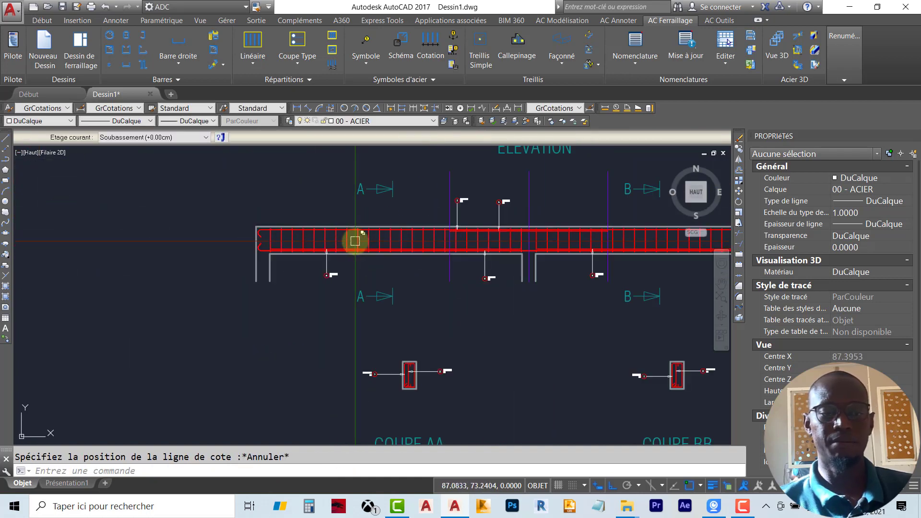
pyautogui.click(432, 48)
pyautogui.scroll(4, 288, 206)
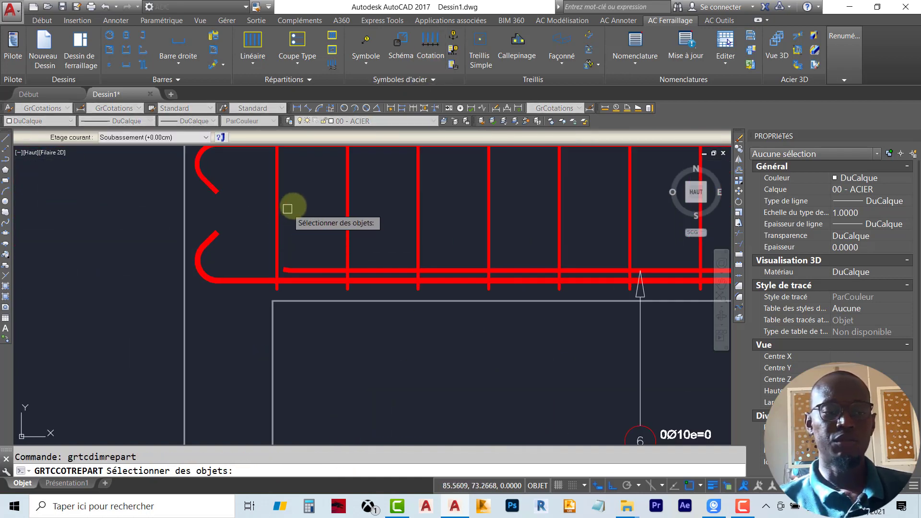
pyautogui.click(281, 206)
pyautogui.click(355, 252)
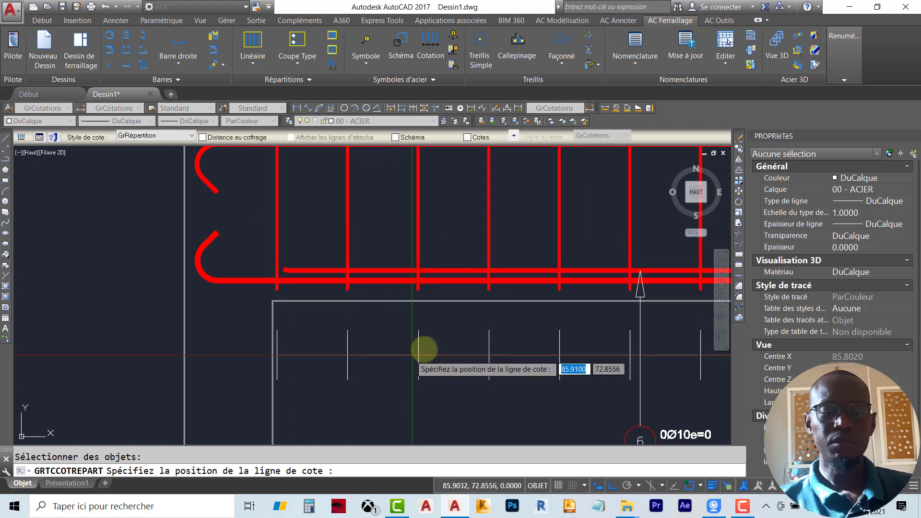
pyautogui.click(426, 352)
pyautogui.scroll(-2, 416, 291)
pyautogui.moveTo(426, 377); pyautogui.dragTo(407, 341, button='middle')
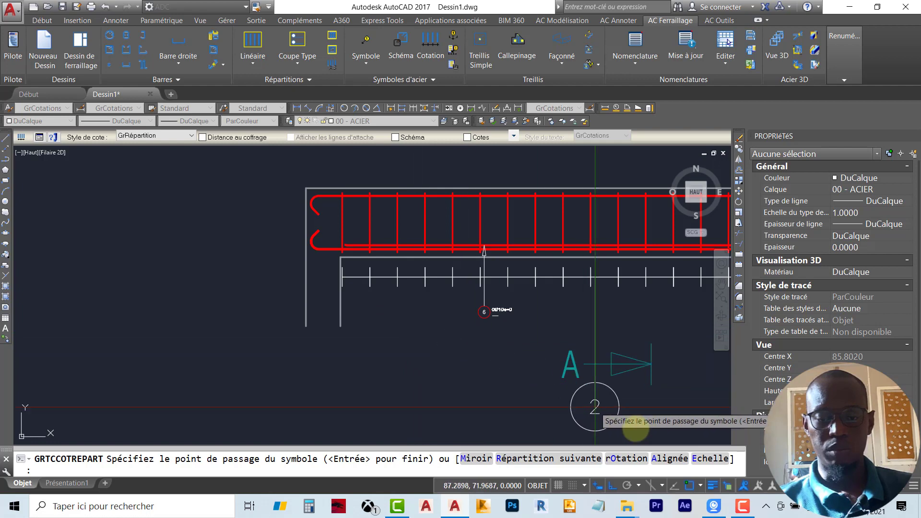
# Step: Set the distribution symbol scale (Echelle) to 1 and place the position 2 symbol below the dimension line, near the left support
pyautogui.click(711, 459)
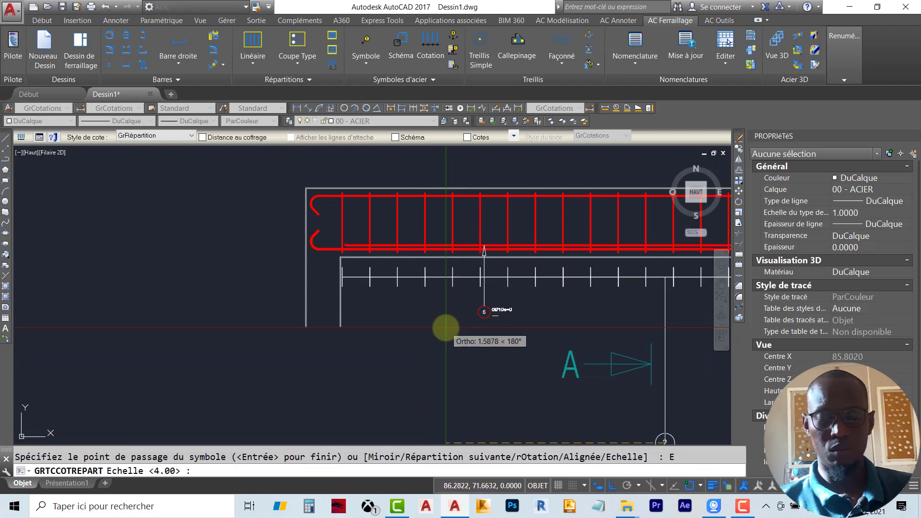
pyautogui.press('Return')
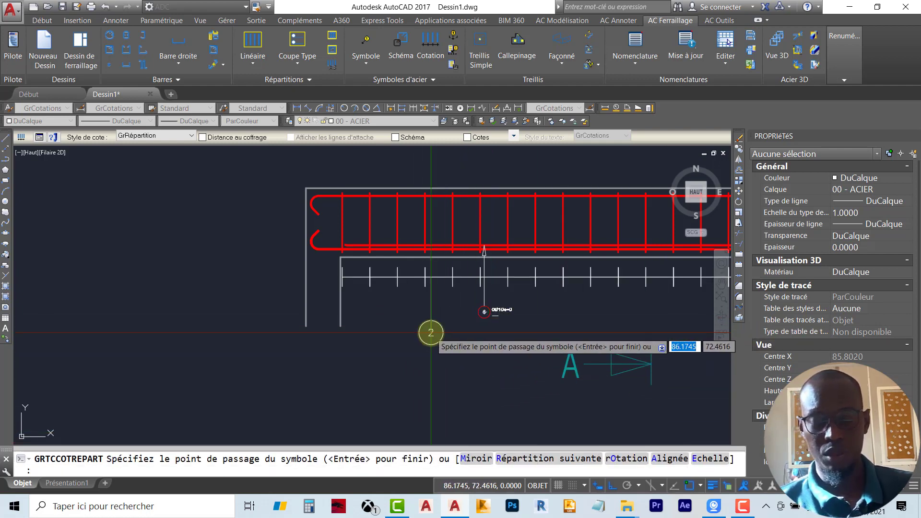
pyautogui.write('E')
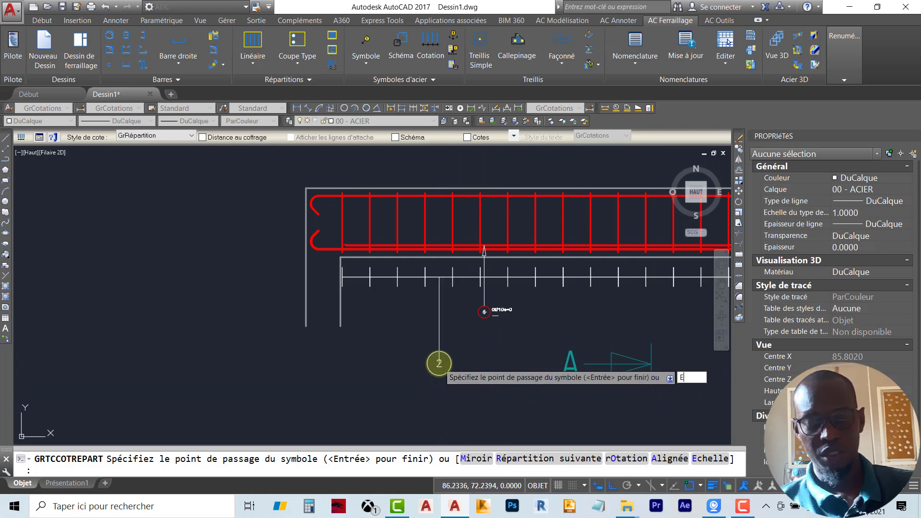
pyautogui.press('Return')
pyautogui.write('1')
pyautogui.press('Return')
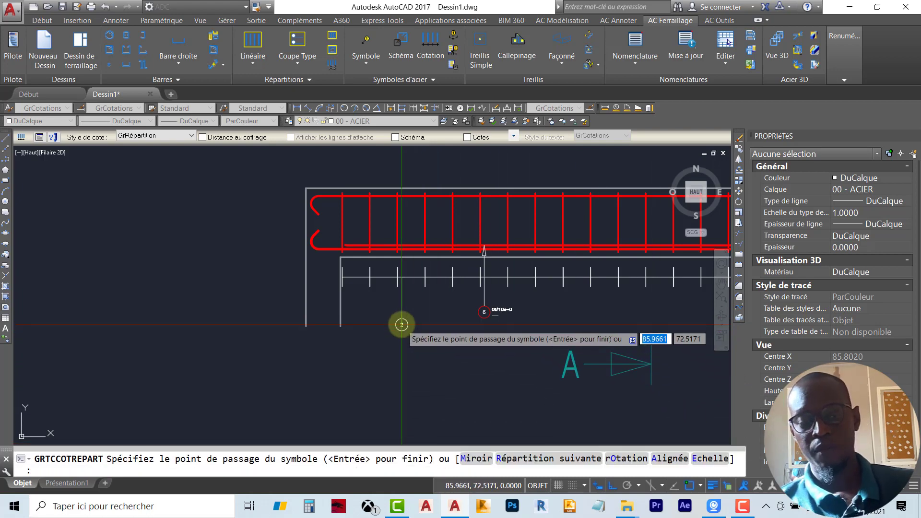
pyautogui.click(412, 313)
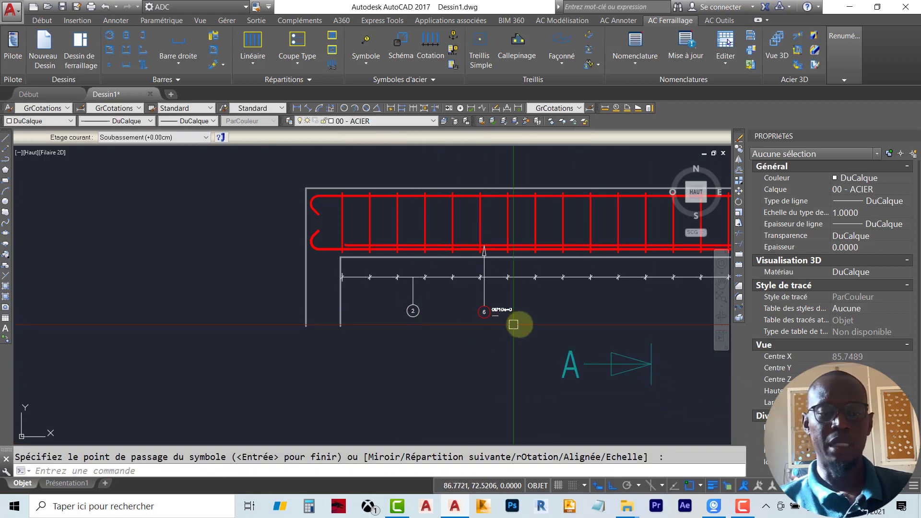
# Step: Nudge the first span's position 6 symbol slightly further away from the position 2 symbol
pyautogui.scroll(2, 489, 310)
pyautogui.moveTo(513, 302); pyautogui.dragTo(394, 284, button='middle')
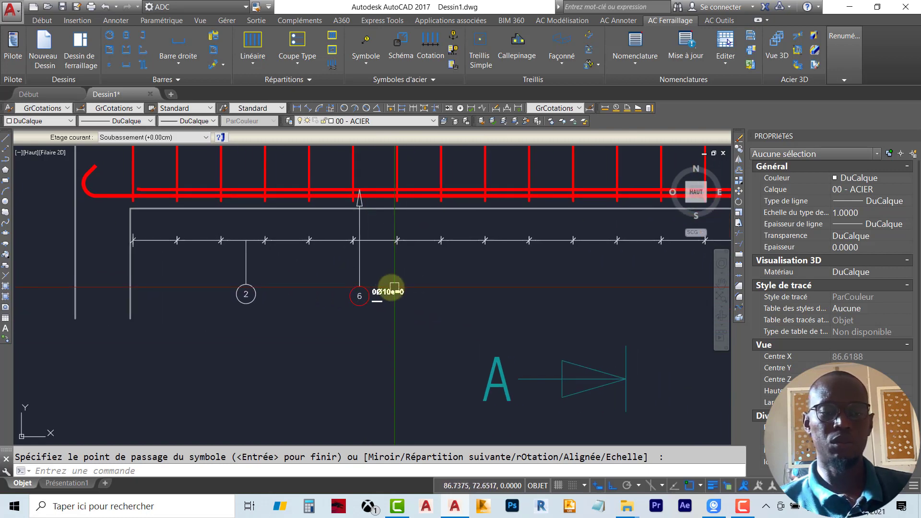
pyautogui.click(385, 290)
pyautogui.press('Return')
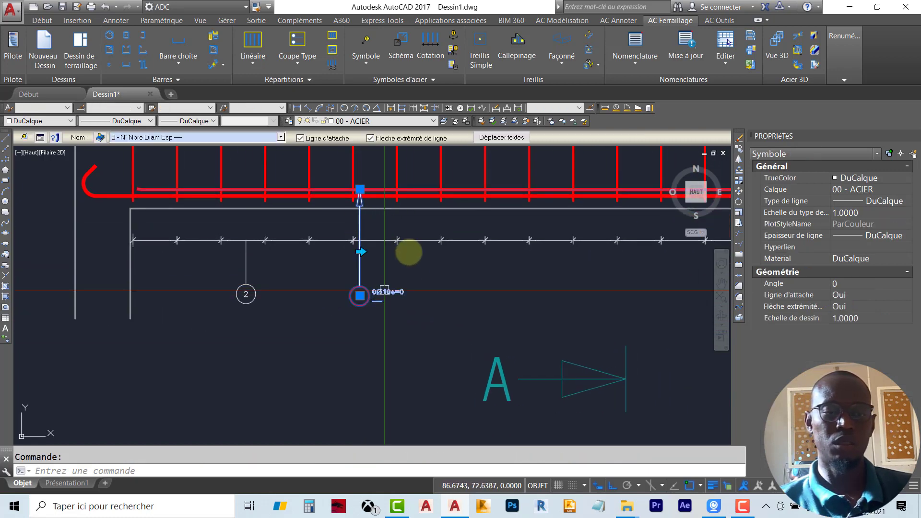
pyautogui.hotkey('ctrl', 'Right')
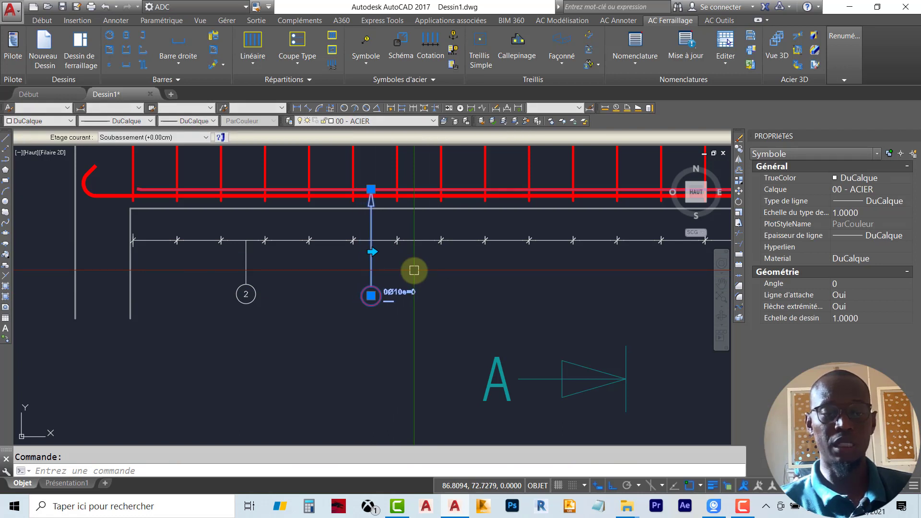
pyautogui.press('Escape')
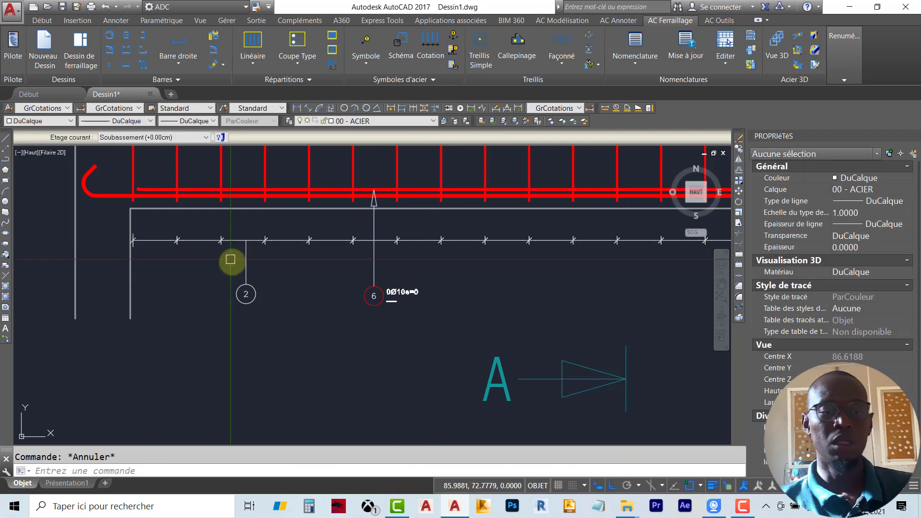
# Step: Dimension the position 1 distribution of the first span, superimposing its dimension line on the position 2 dimension line
pyautogui.scroll(-4, 376, 273)
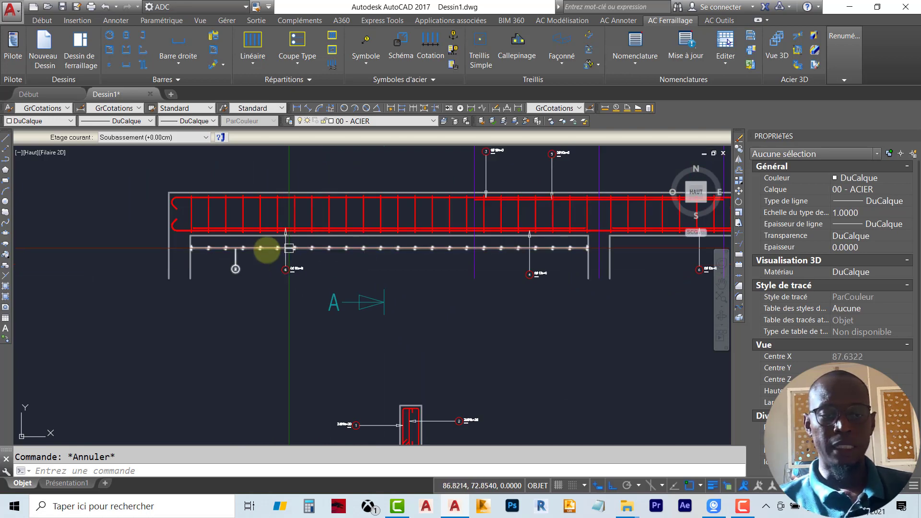
pyautogui.click(430, 52)
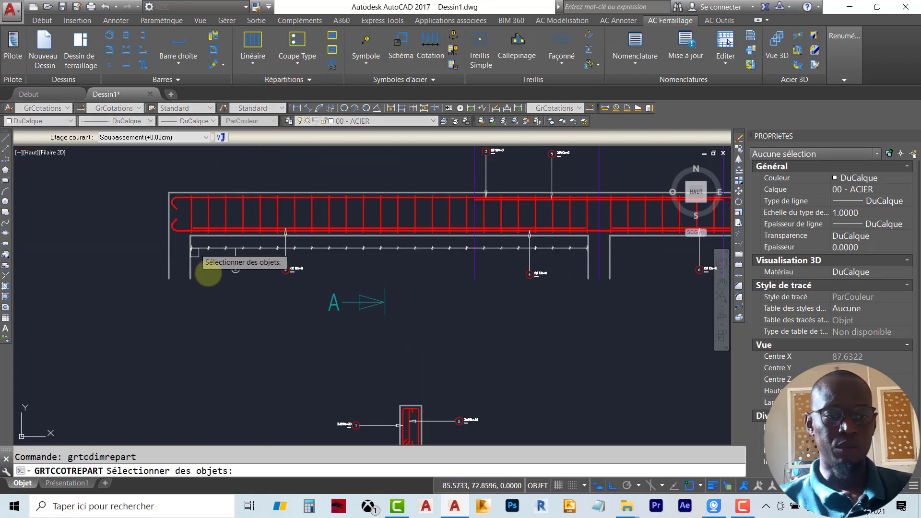
pyautogui.scroll(5, 216, 240)
pyautogui.click(273, 211)
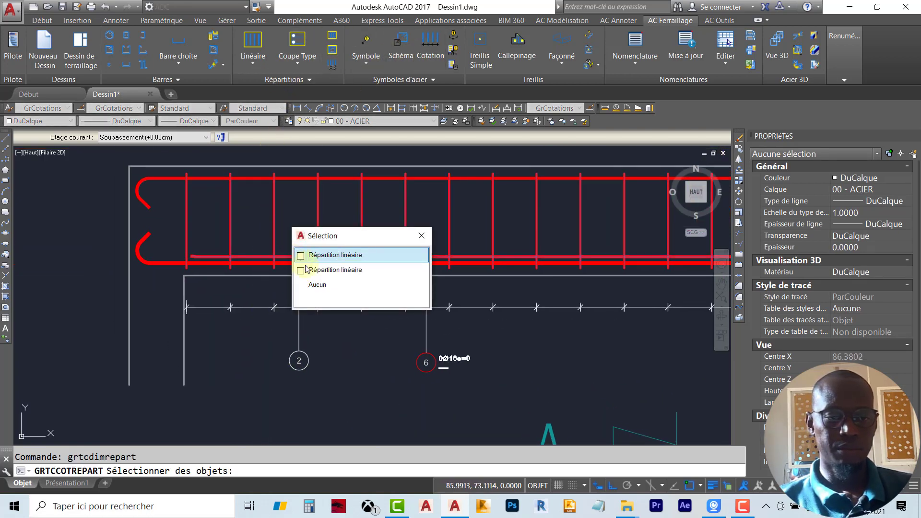
pyautogui.click(331, 269)
pyautogui.scroll(5, 297, 302)
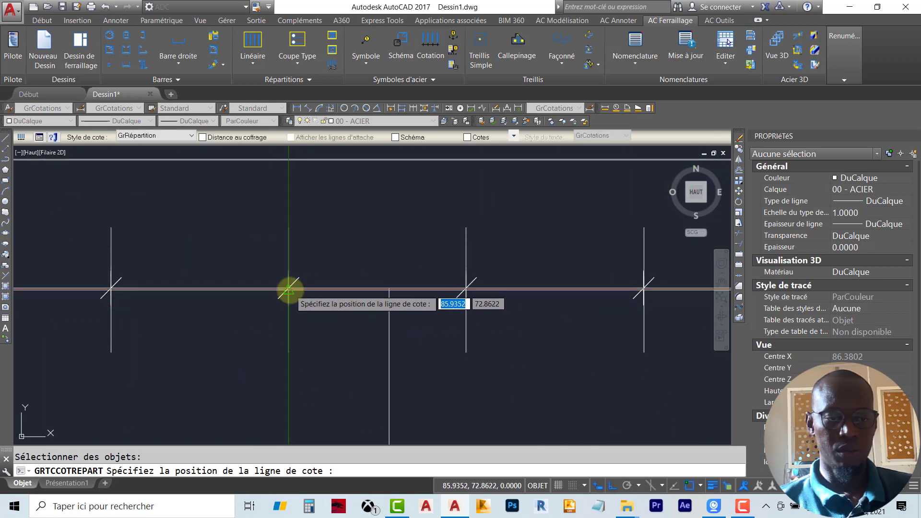
pyautogui.click(212, 232)
pyautogui.scroll(-4, 220, 314)
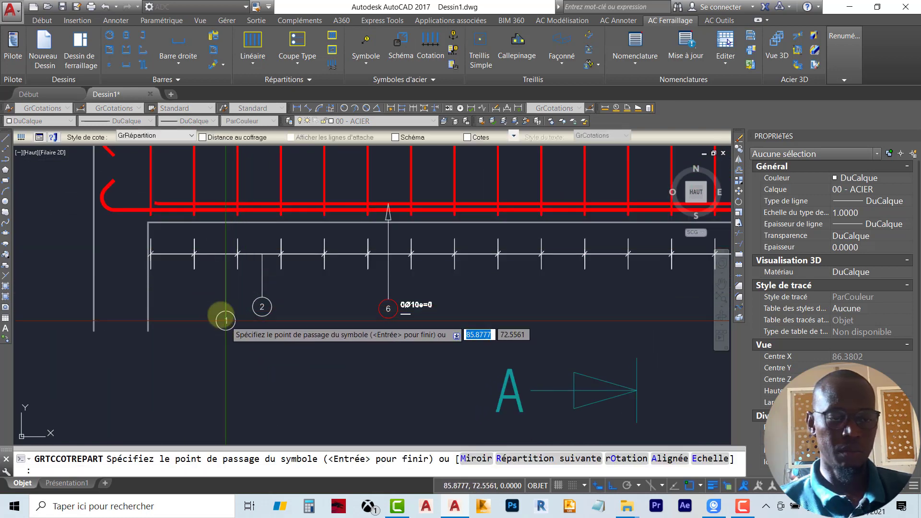
# Step: Enable polar tracking and place the position 1 symbol beside the position 2 symbol, on the end-support side
pyautogui.scroll(4, 302, 300)
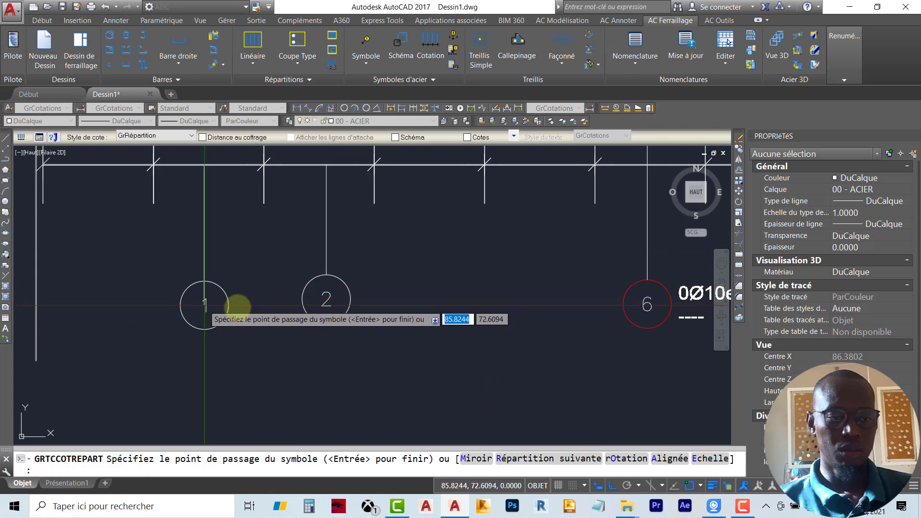
pyautogui.click(326, 299)
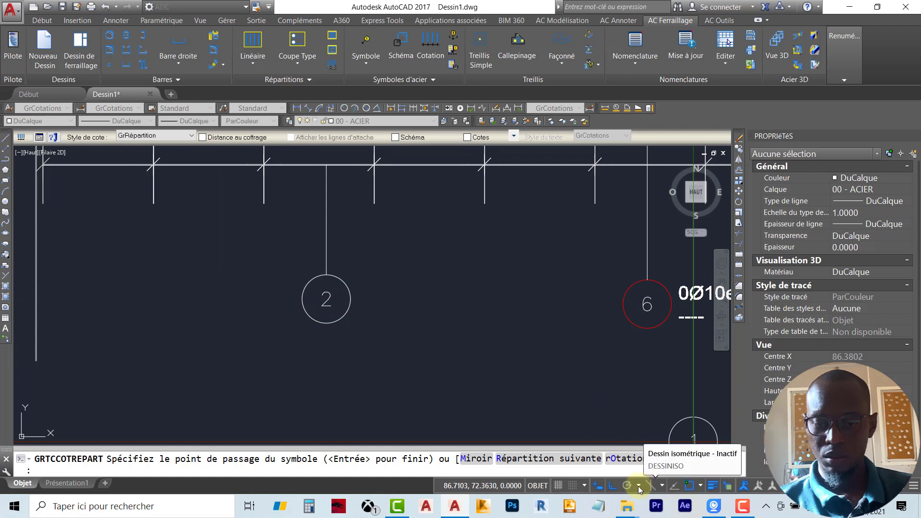
pyautogui.click(623, 488)
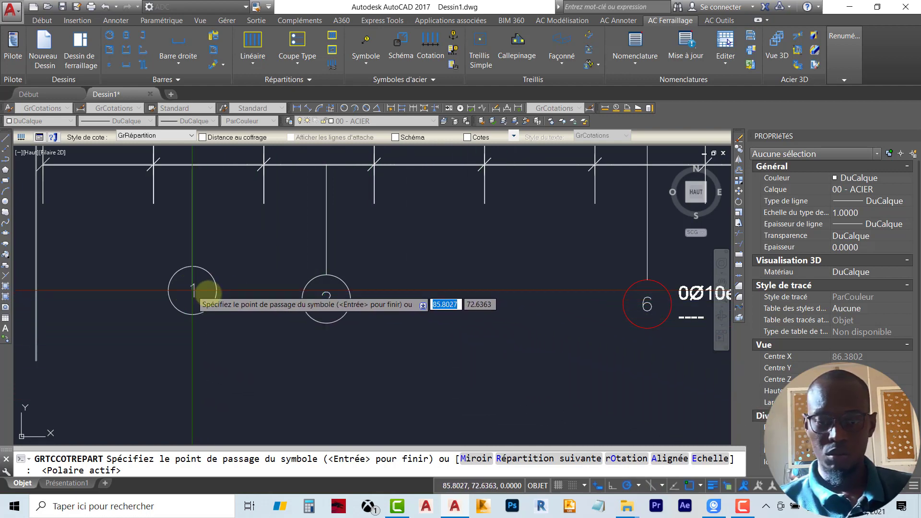
pyautogui.click(211, 305)
# Step: Dimension the position 2 distribution of the second span, aligning its dimension line with the first span's
pyautogui.scroll(-10, 284, 296)
pyautogui.scroll(4, 463, 293)
pyautogui.moveTo(641, 280); pyautogui.dragTo(233, 251, button='middle')
pyautogui.scroll(6, 284, 214)
pyautogui.press('space')
pyautogui.click(335, 162)
pyautogui.scroll(-4, 396, 291)
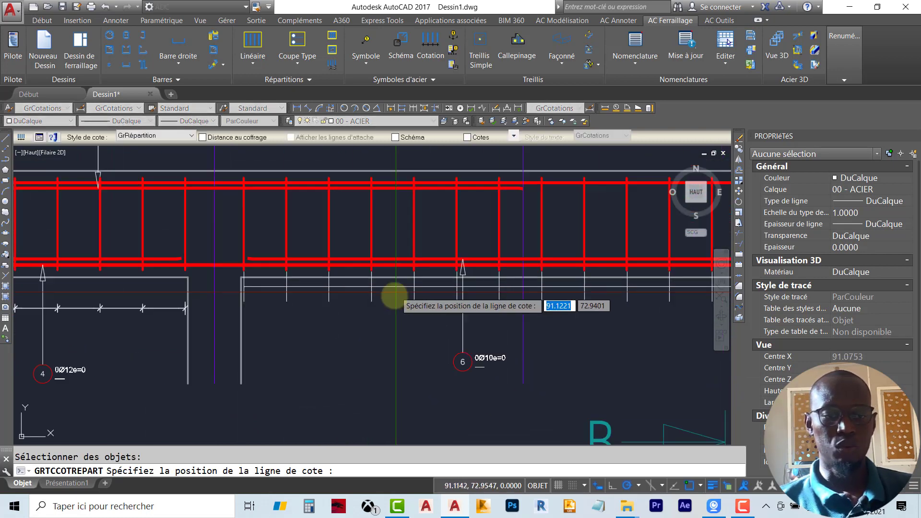
pyautogui.scroll(6, 263, 298)
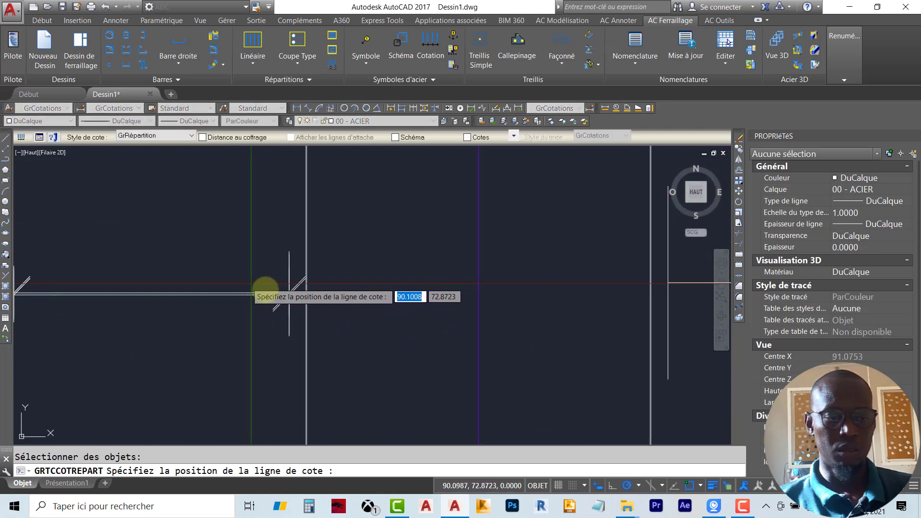
pyautogui.scroll(4, 285, 297)
pyautogui.click(288, 287)
# Step: Place the second span's position 2 symbol below its dimension line, between the middle support and the position 6 symbol
pyautogui.scroll(-5, 468, 281)
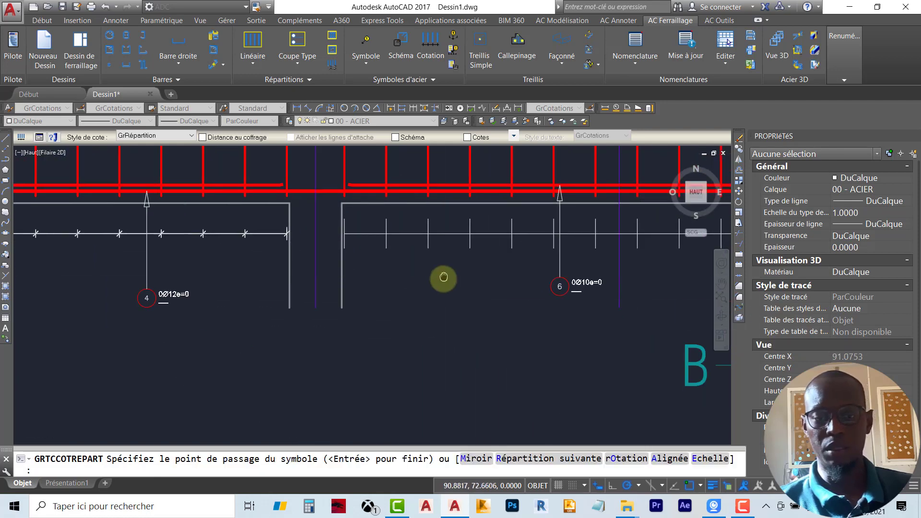
pyautogui.click(408, 284)
pyautogui.moveTo(409, 284); pyautogui.dragTo(320, 342, button='middle')
pyautogui.press('Return')
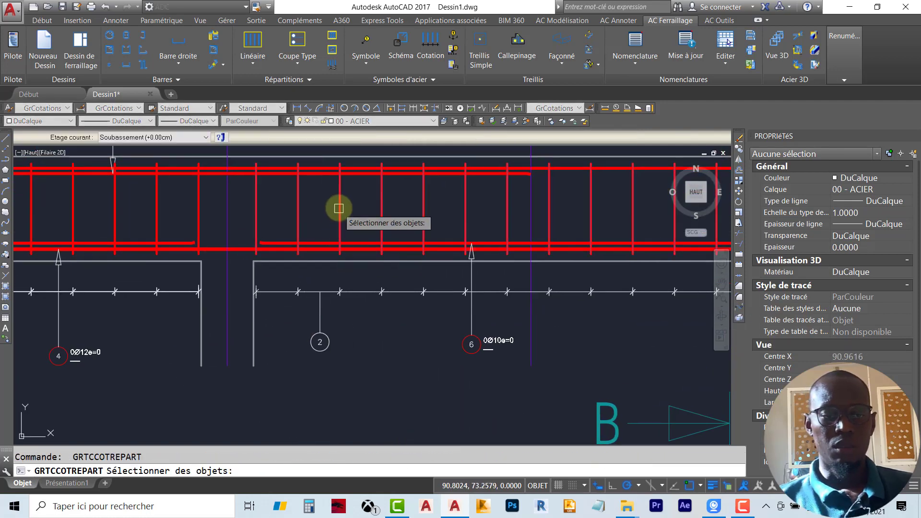
# Step: Dimension the second span's position 1 distribution on the same dimension line and place its symbol beside the position 2 symbol
pyautogui.click(340, 208)
pyautogui.click(374, 268)
pyautogui.press('Return')
pyautogui.scroll(5, 407, 291)
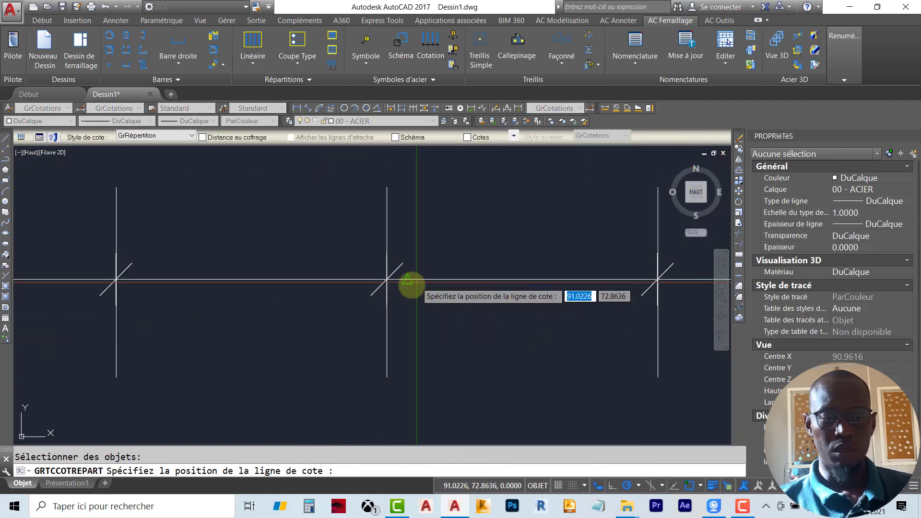
pyautogui.click(370, 276)
pyautogui.scroll(-5, 399, 234)
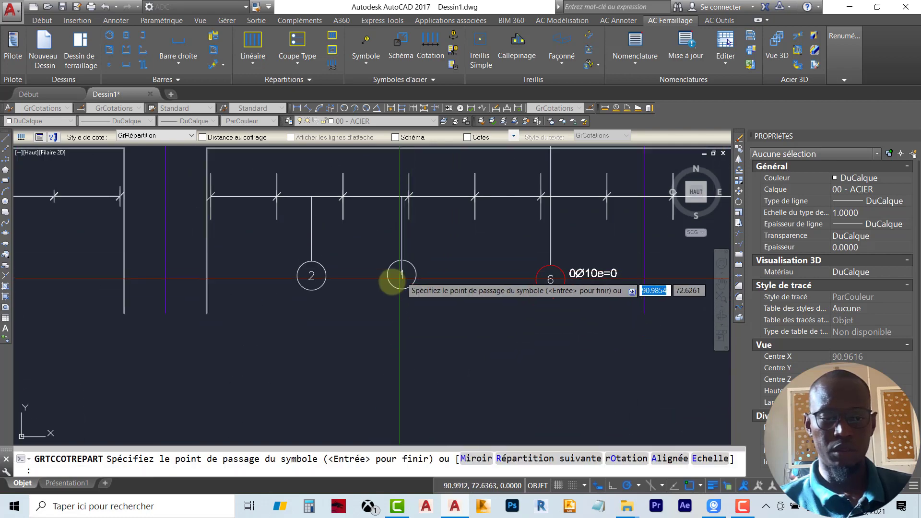
pyautogui.press('Escape')
pyautogui.press('Escape')
# Step: Examine the updated position 1 and position 2 bar labels in COUPE BB
pyautogui.scroll(-6, 468, 304)
pyautogui.moveTo(475, 310); pyautogui.dragTo(422, 245, button='middle')
pyautogui.scroll(-2, 421, 245)
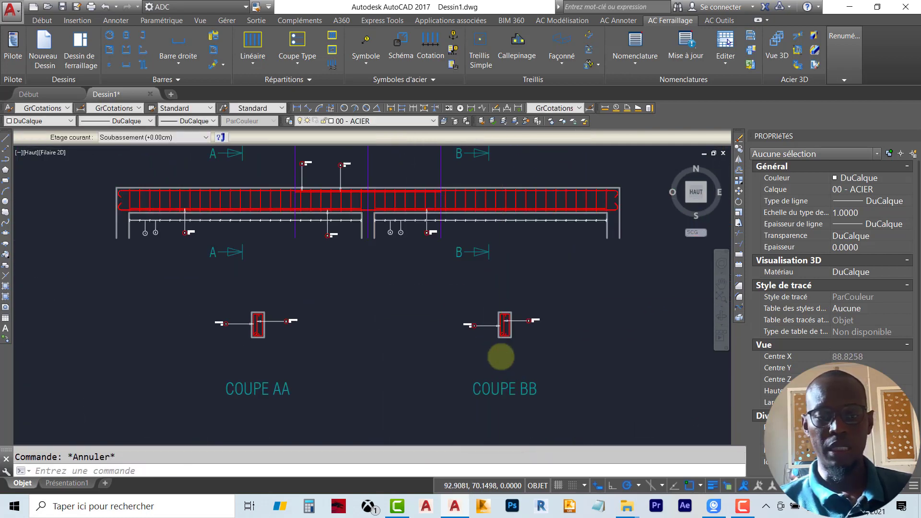
pyautogui.scroll(6, 513, 338)
pyautogui.scroll(4, 569, 265)
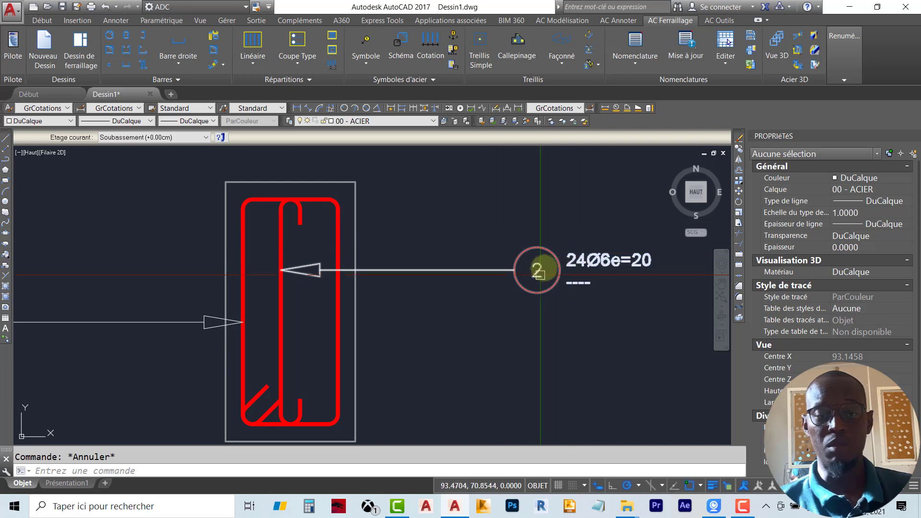
pyautogui.scroll(-4, 464, 300)
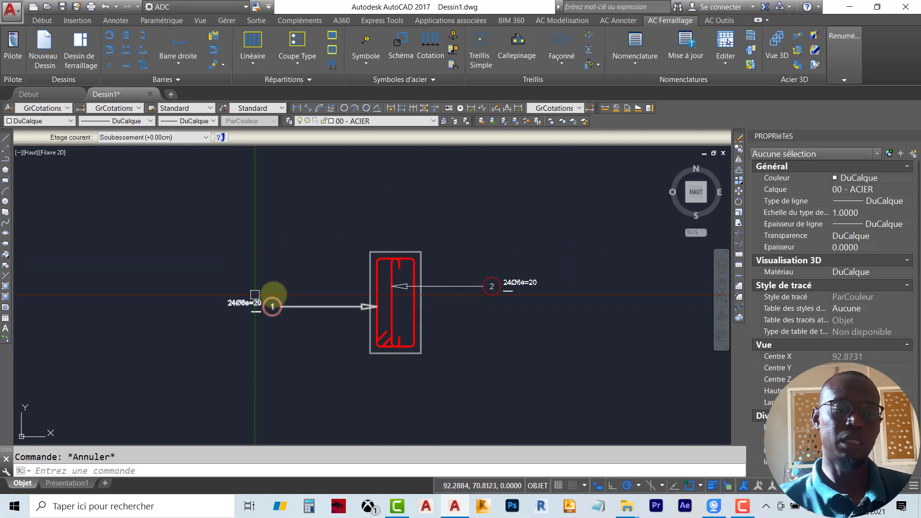
pyautogui.scroll(-4, 469, 325)
pyautogui.scroll(3, 465, 312)
pyautogui.scroll(1, 494, 300)
pyautogui.scroll(4, 506, 284)
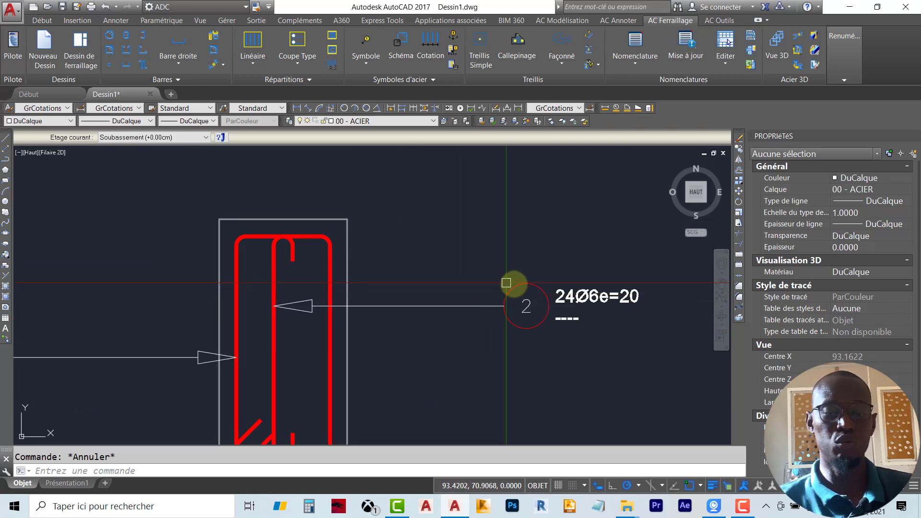
pyautogui.scroll(-5, 509, 293)
pyautogui.scroll(-1, 380, 333)
pyautogui.scroll(1, 386, 323)
pyautogui.scroll(3, 355, 331)
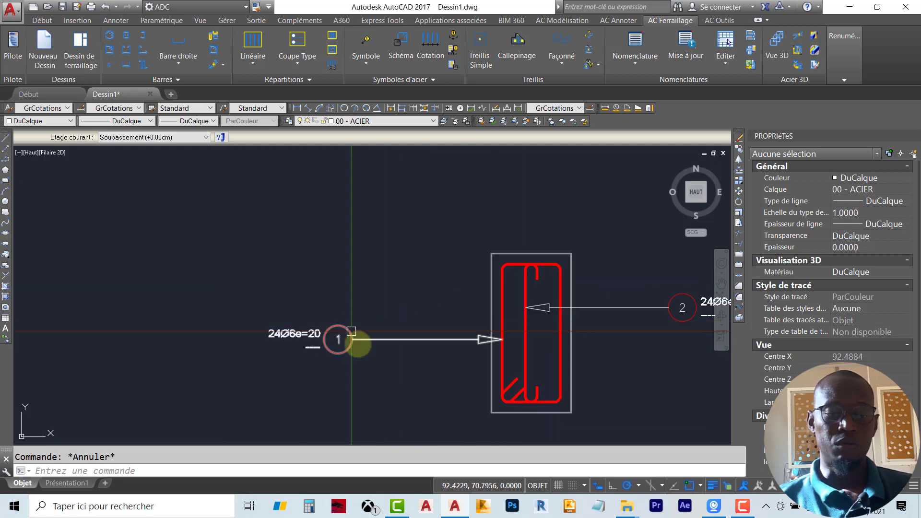
pyautogui.moveTo(370, 335)
pyautogui.mouseDown(button='middle')
pyautogui.moveTo(233, 263)
pyautogui.moveTo(287, 307)
pyautogui.mouseUp(button='middle')
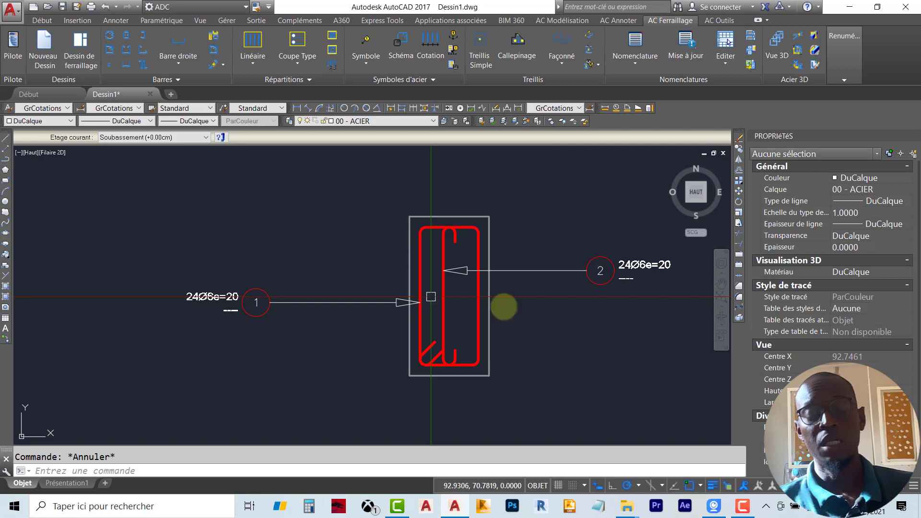
# Step: Check the position 1 and 2 labels in COUPE AA and review the distributions in the elevation
pyautogui.scroll(-10, 483, 335)
pyautogui.scroll(10, 348, 324)
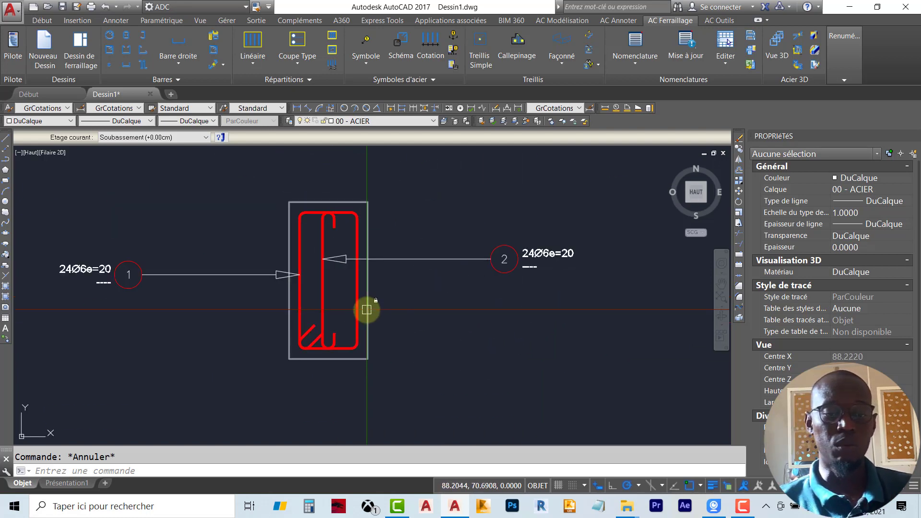
pyautogui.scroll(-8, 401, 316)
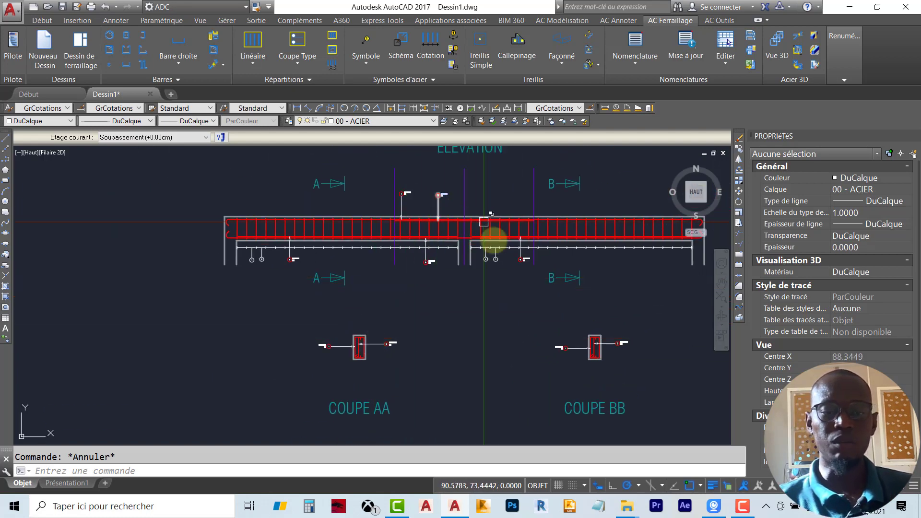
pyautogui.scroll(2, 524, 243)
pyautogui.scroll(-2, 532, 331)
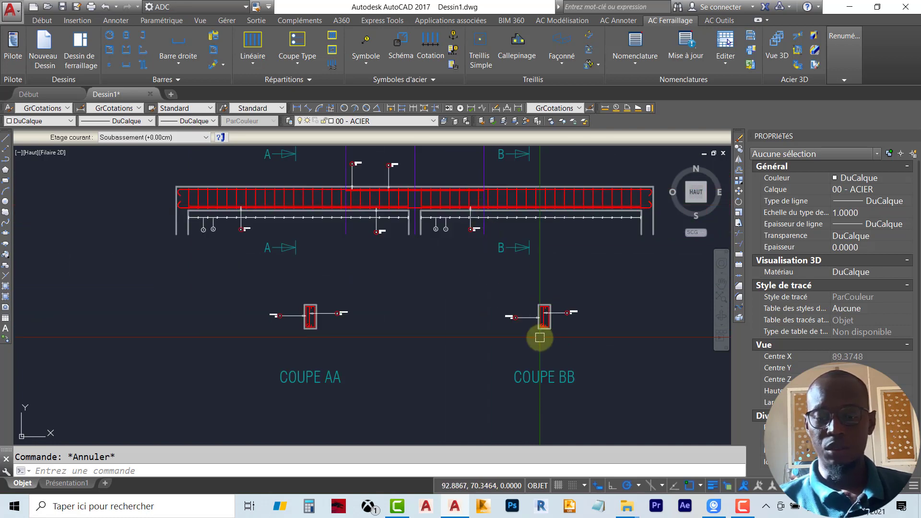
pyautogui.scroll(4, 540, 337)
pyautogui.scroll(-5, 360, 232)
pyautogui.scroll(3, 362, 232)
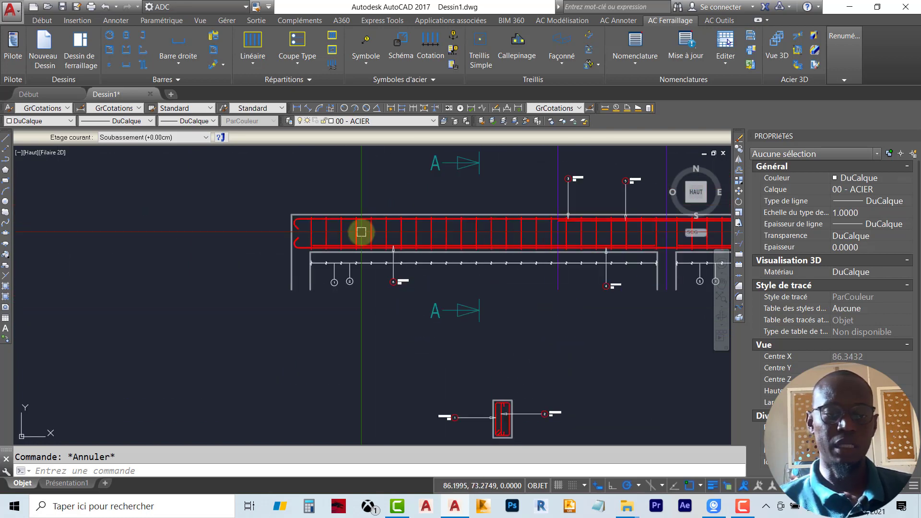
pyautogui.scroll(2, 361, 233)
pyautogui.scroll(-2, 294, 227)
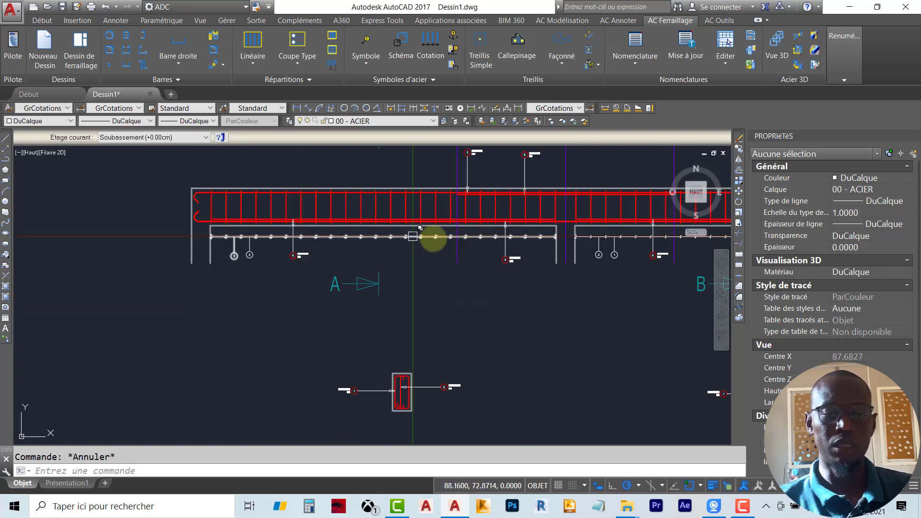
# Step: Start a free distribution (Libre) of the position 3 longitudinal bar selected in the elevation
pyautogui.click(253, 59)
pyautogui.click(280, 161)
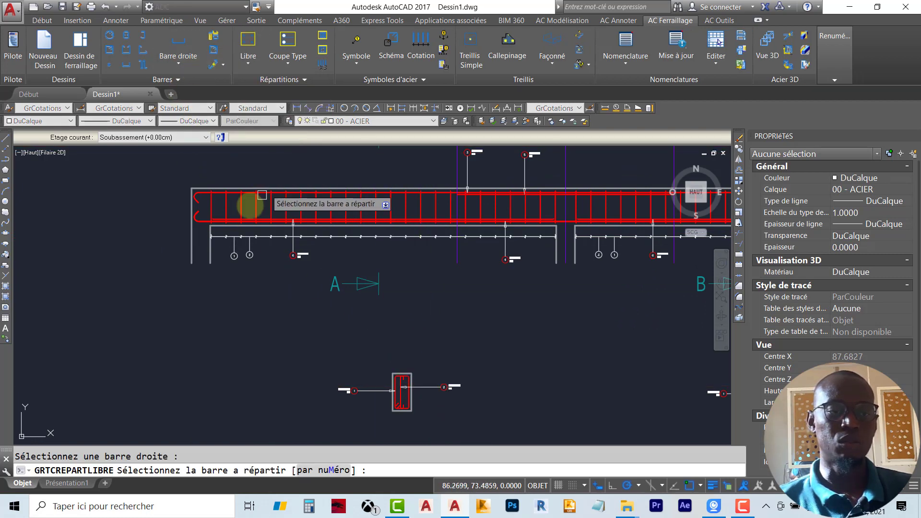
pyautogui.scroll(4, 247, 203)
pyautogui.click(247, 213)
pyautogui.scroll(-5, 285, 206)
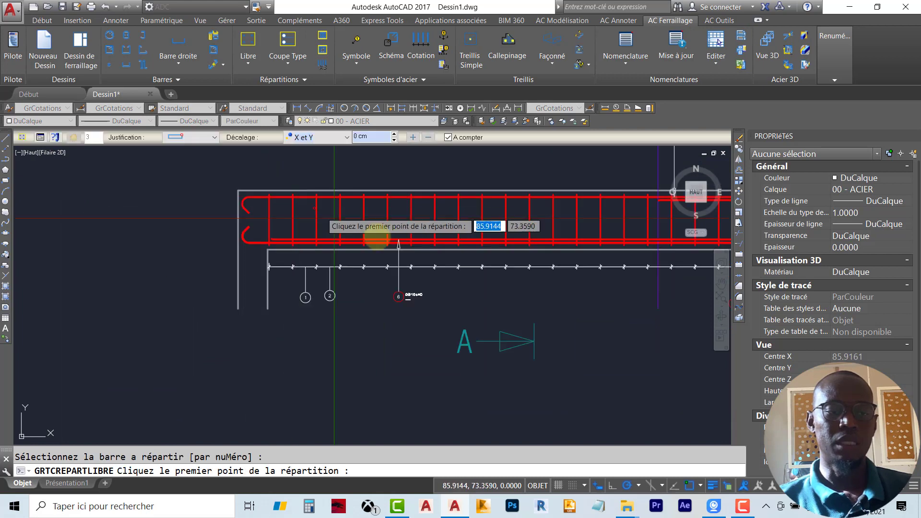
# Step: Place three position 3 bars along the top of COUPE AA, at the two stirrup corners and inside the middle hook
pyautogui.moveTo(432, 370); pyautogui.dragTo(297, 177, button='middle')
pyautogui.scroll(-3, 382, 248)
pyautogui.scroll(8, 386, 242)
pyautogui.scroll(2, 364, 307)
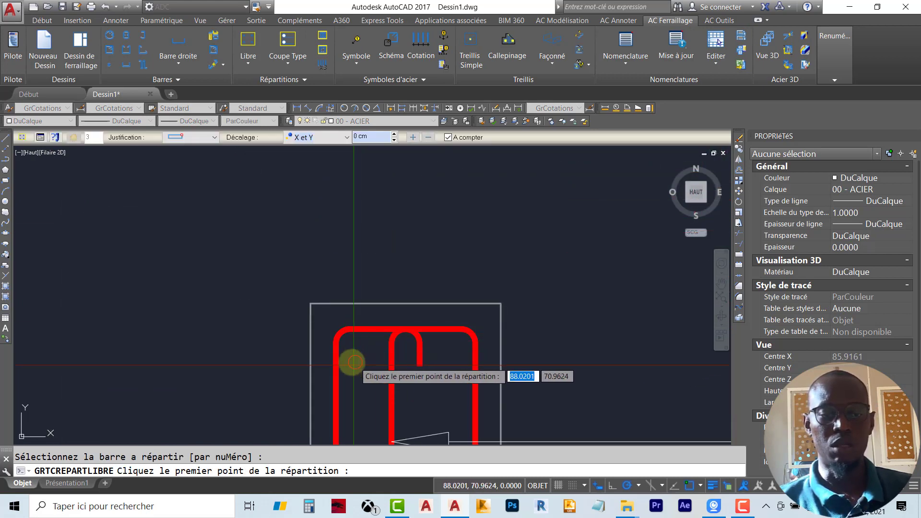
pyautogui.moveTo(346, 362); pyautogui.dragTo(335, 246, button='middle')
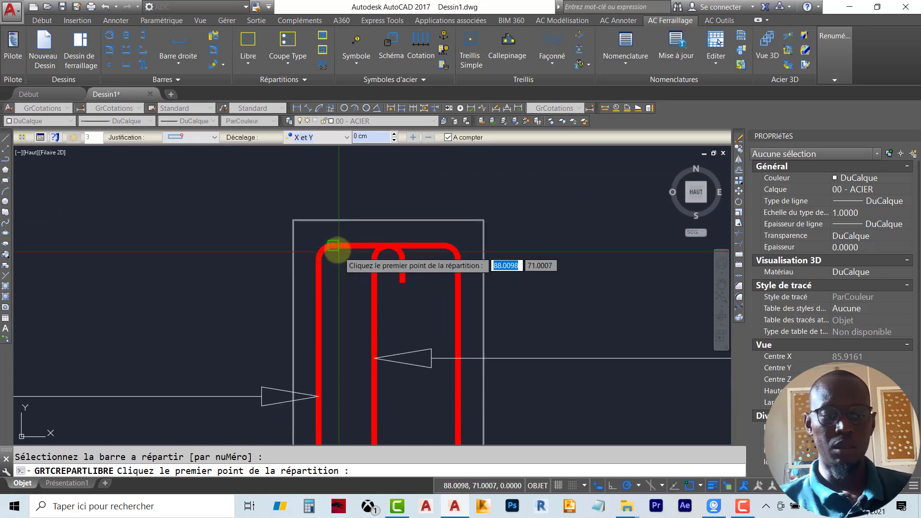
pyautogui.click(332, 259)
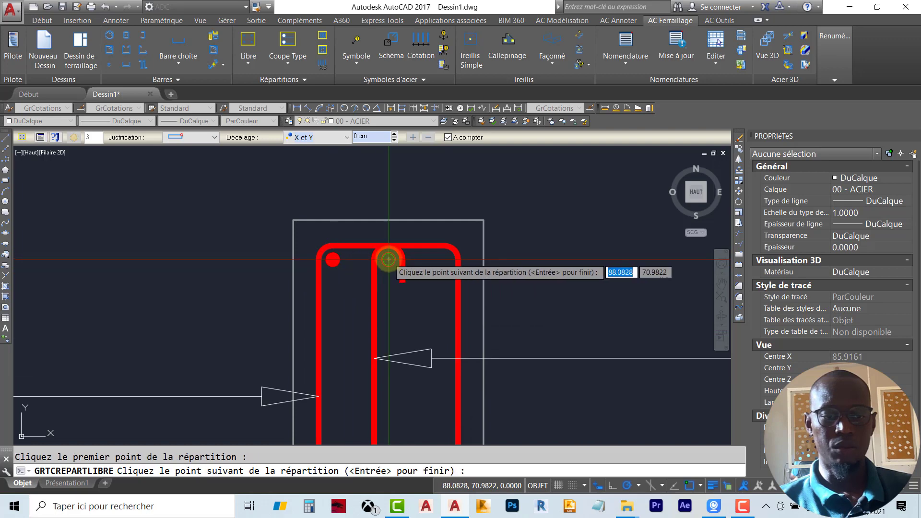
pyautogui.click(389, 260)
pyautogui.scroll(-8, 448, 259)
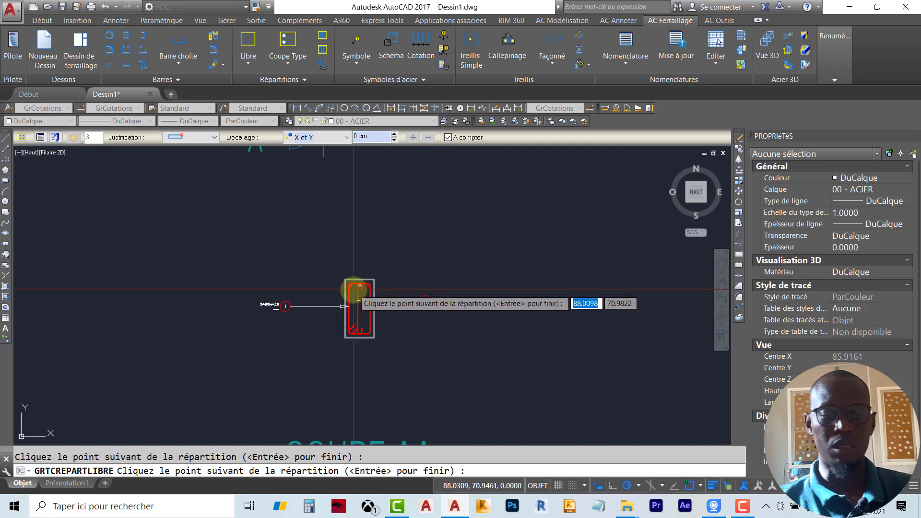
pyautogui.scroll(-5, 358, 278)
pyautogui.press('Escape')
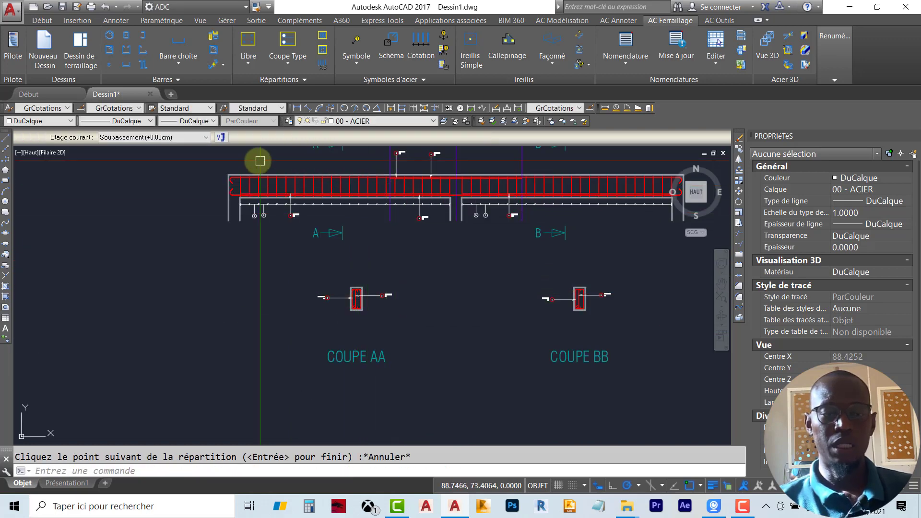
pyautogui.scroll(7, 259, 173)
pyautogui.click(252, 206)
pyautogui.scroll(-5, 249, 218)
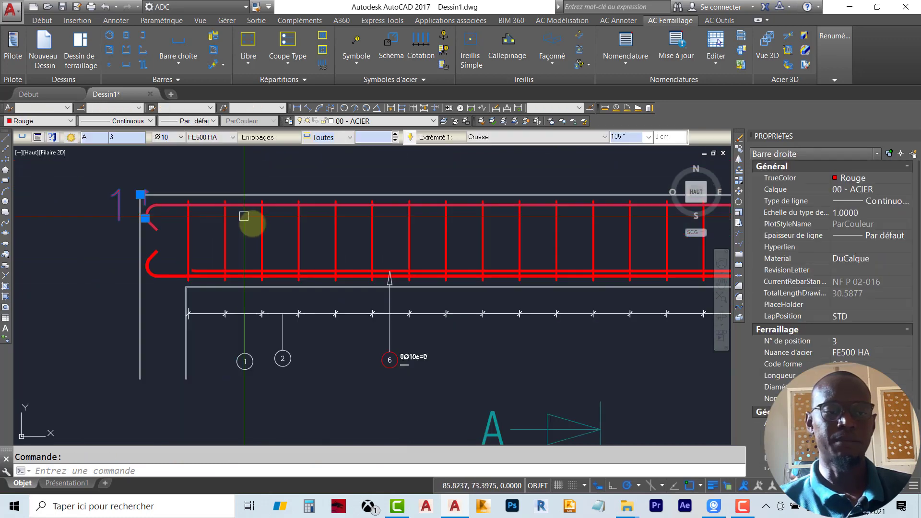
pyautogui.press('Escape')
# Step: Distribute the position 5 bar with Libre over the three position 3 bars at the top of COUPE AA
pyautogui.scroll(5, 462, 218)
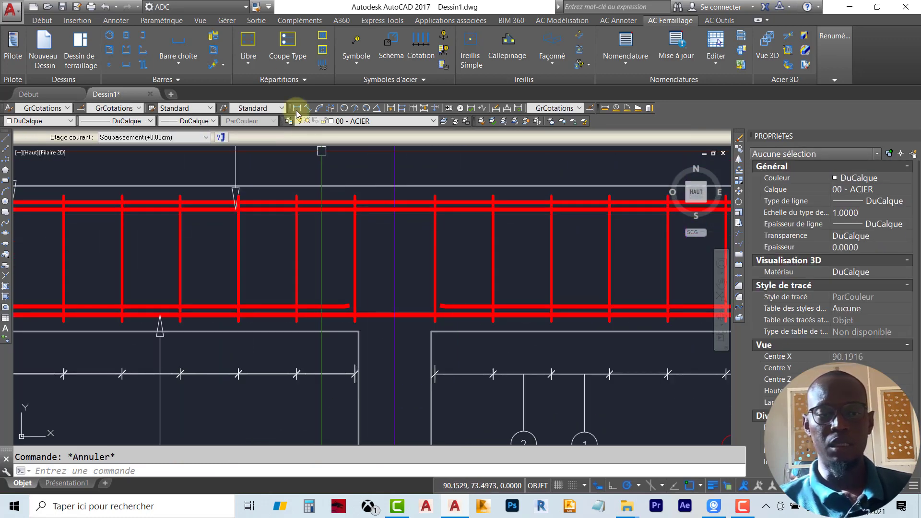
pyautogui.click(241, 42)
pyautogui.click(377, 209)
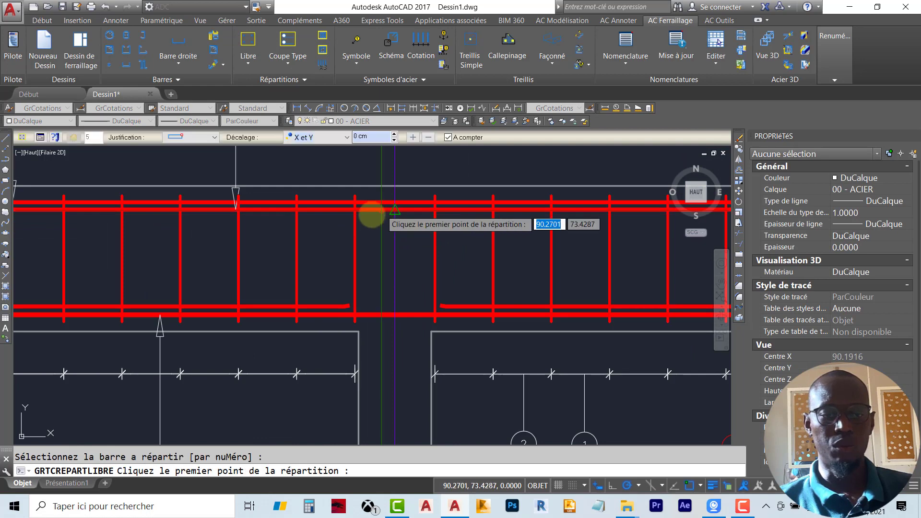
pyautogui.scroll(-5, 379, 214)
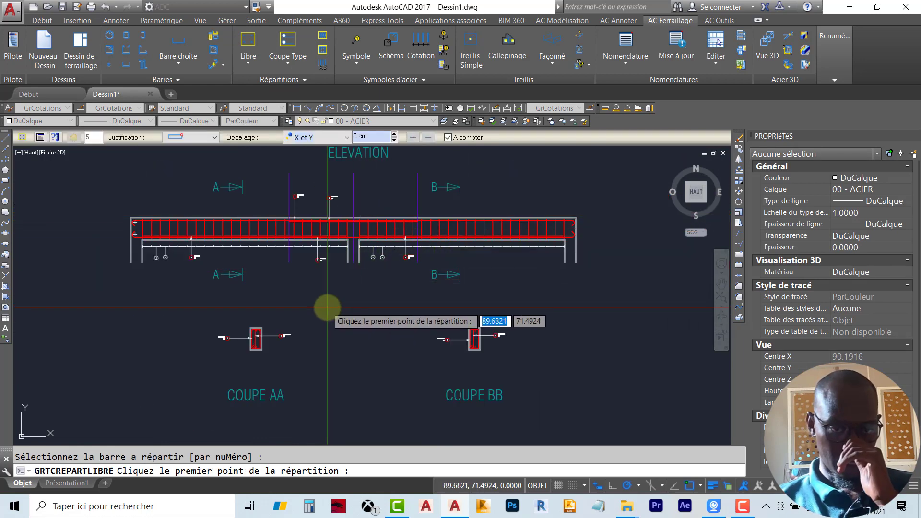
pyautogui.scroll(4, 354, 221)
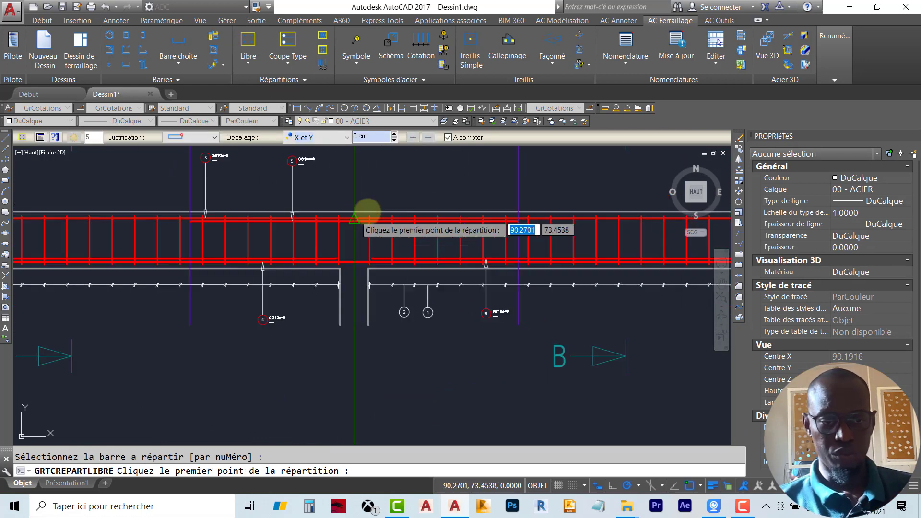
pyautogui.scroll(-3, 390, 313)
pyautogui.scroll(10, 379, 295)
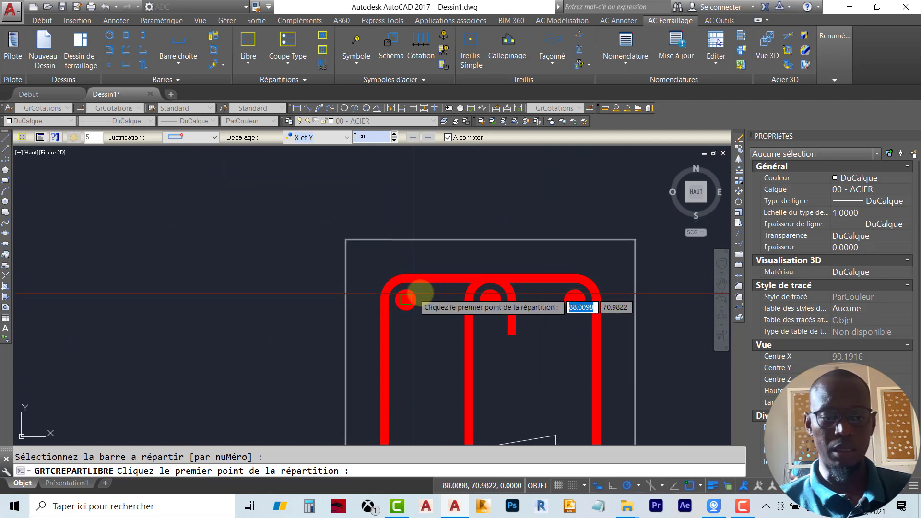
pyautogui.click(406, 300)
pyautogui.click(490, 298)
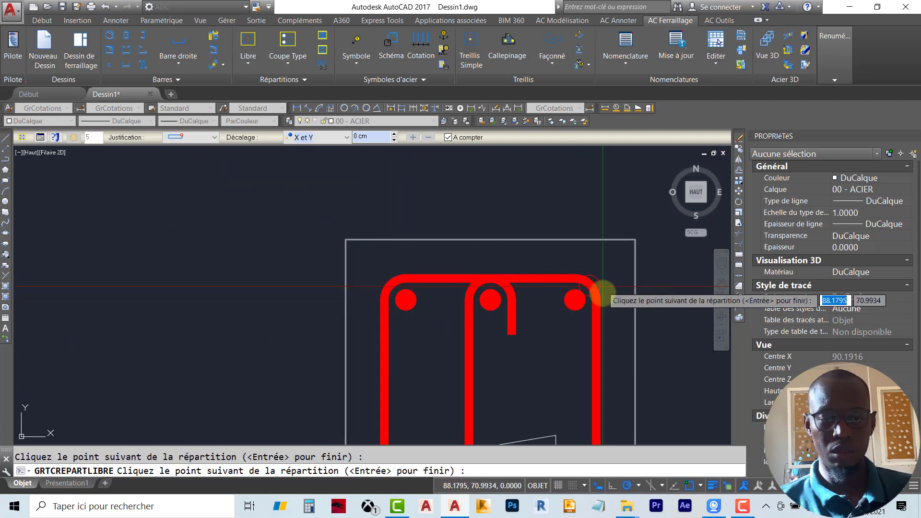
pyautogui.press('Escape')
# Step: Distribute the position 4 bar with Libre at three points along the bottom of COUPE AA, in both stirrup corners and the middle hook
pyautogui.scroll(-8, 469, 318)
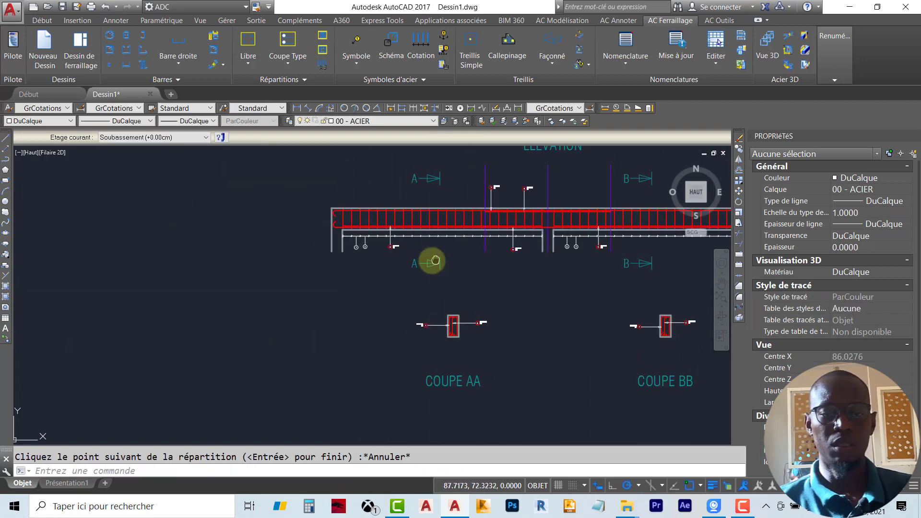
pyautogui.scroll(5, 344, 237)
pyautogui.press('Return')
pyautogui.click(222, 170)
pyautogui.scroll(-9, 259, 225)
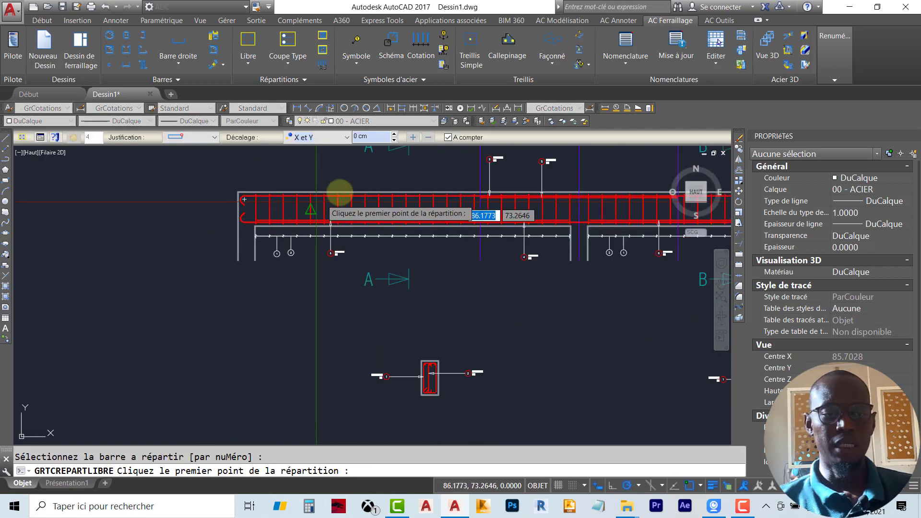
pyautogui.scroll(5, 370, 245)
pyautogui.scroll(6, 364, 288)
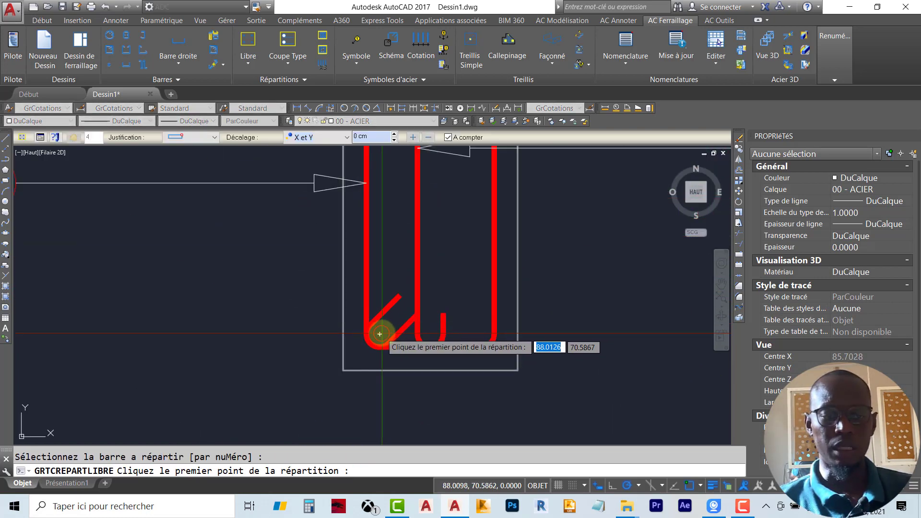
pyautogui.click(380, 335)
pyautogui.click(431, 334)
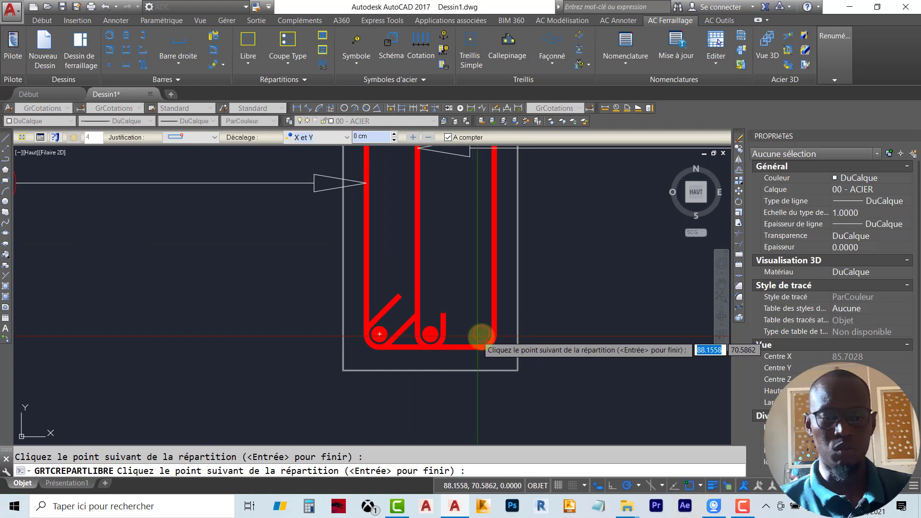
pyautogui.click(481, 334)
pyautogui.press('Escape')
# Step: Distribute the position 6 bar with Libre over the three position 4 bars at the bottom of COUPE AA
pyautogui.scroll(-6, 401, 329)
pyautogui.scroll(4, 349, 312)
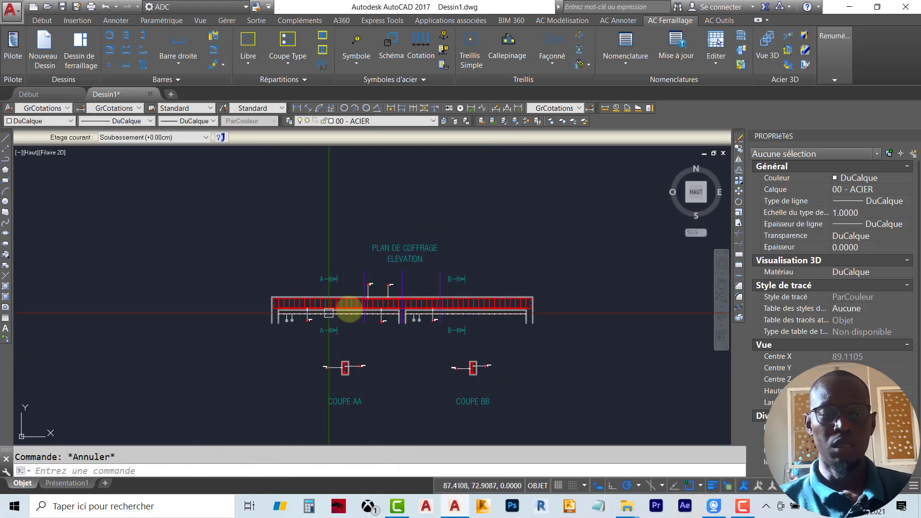
pyautogui.press('Return')
pyautogui.click(299, 334)
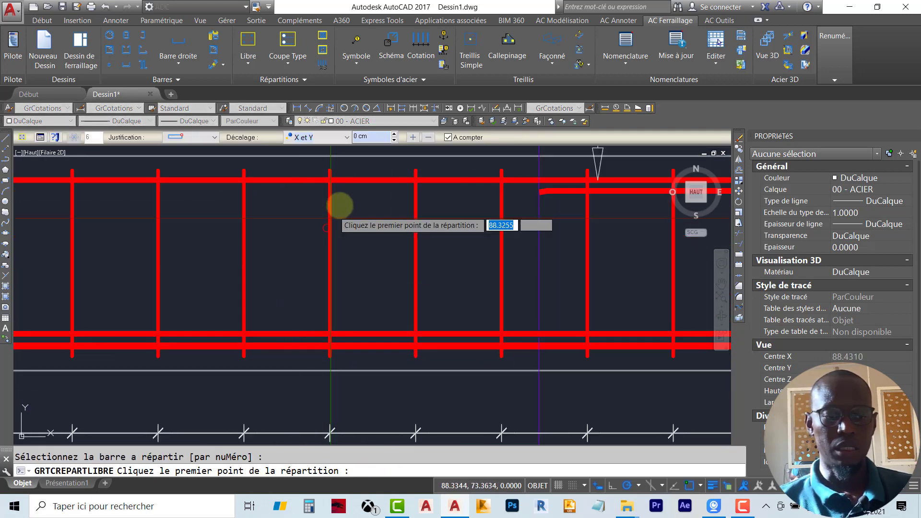
pyautogui.scroll(-8, 427, 267)
pyautogui.scroll(10, 399, 255)
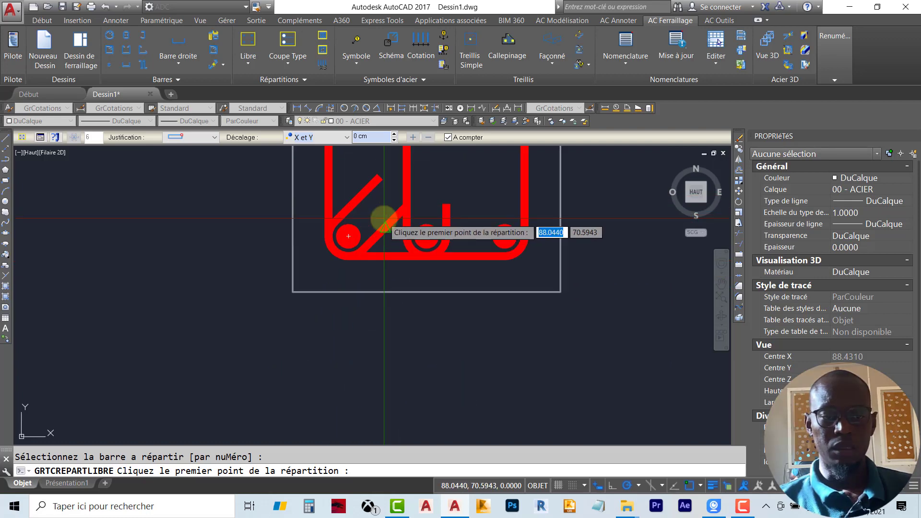
pyautogui.click(326, 246)
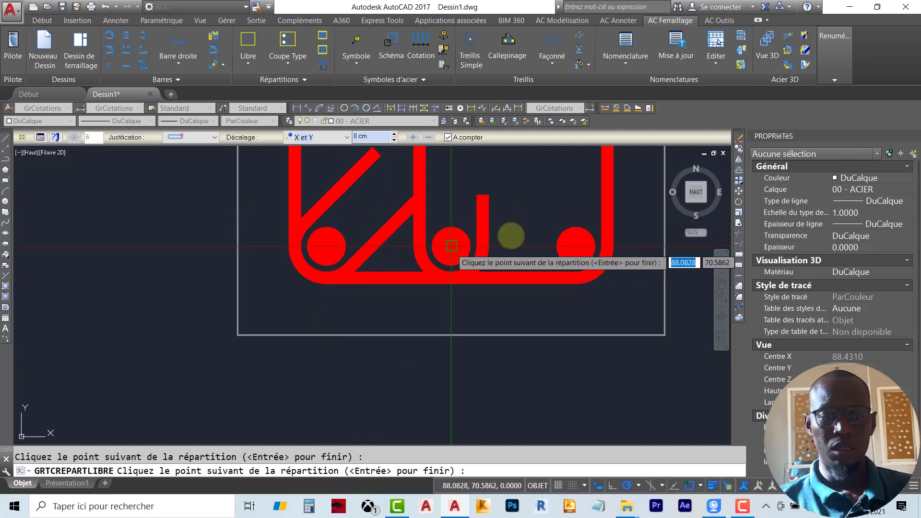
pyautogui.click(576, 246)
pyautogui.press('Escape')
# Step: Review the longitudinal bars and their updated labels in the elevation against sections COUPE AA and COUPE BB
pyautogui.scroll(-10, 380, 289)
pyautogui.moveTo(569, 249); pyautogui.dragTo(392, 290, button='middle')
pyautogui.scroll(6, 532, 170)
pyautogui.scroll(-8, 504, 178)
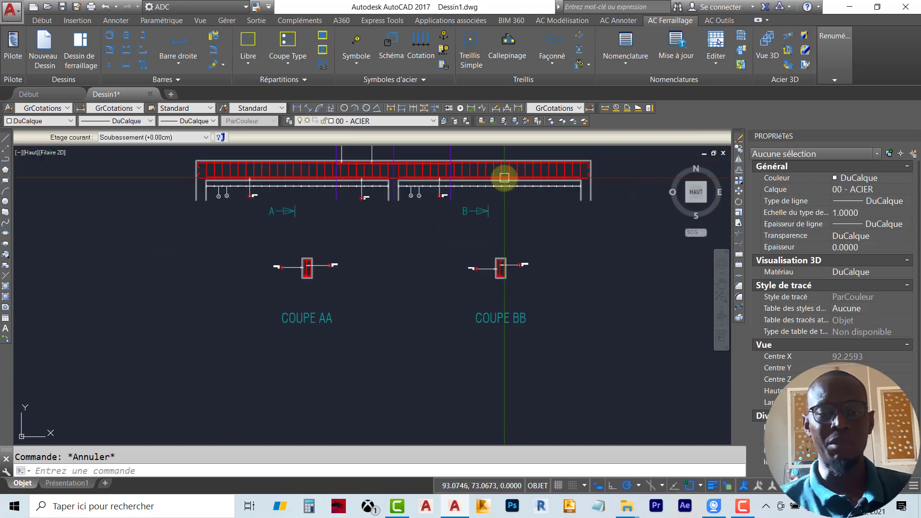
pyautogui.scroll(7, 502, 264)
pyautogui.scroll(-5, 438, 240)
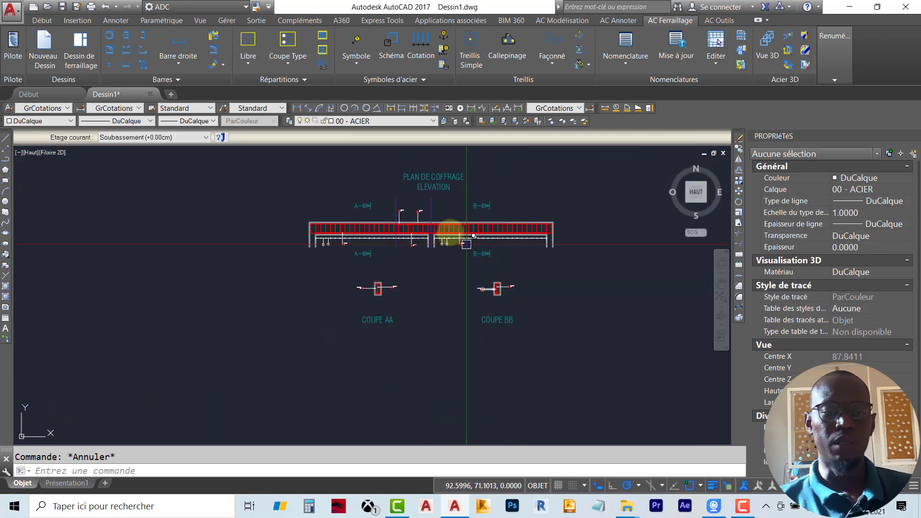
pyautogui.scroll(8, 469, 219)
pyautogui.moveTo(470, 218); pyautogui.dragTo(351, 210, button='middle')
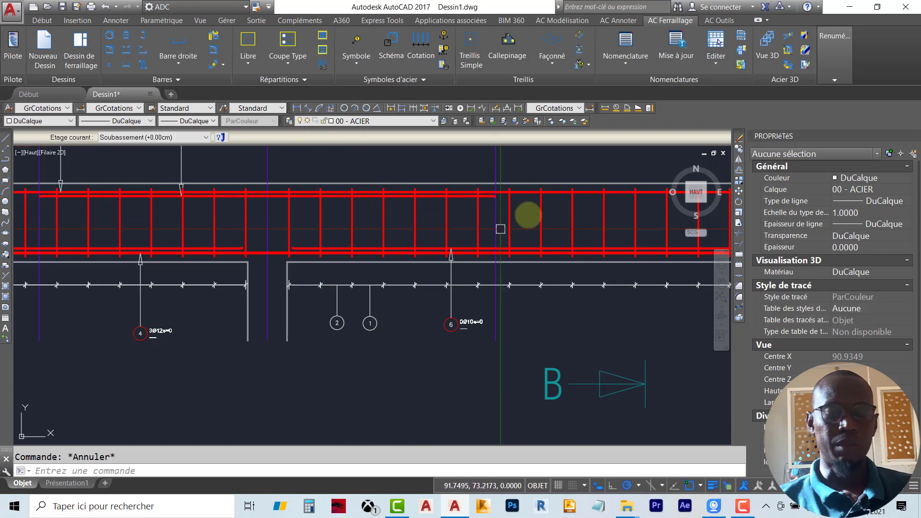
pyautogui.scroll(-4, 500, 229)
pyautogui.scroll(3, 448, 243)
pyautogui.scroll(-6, 468, 310)
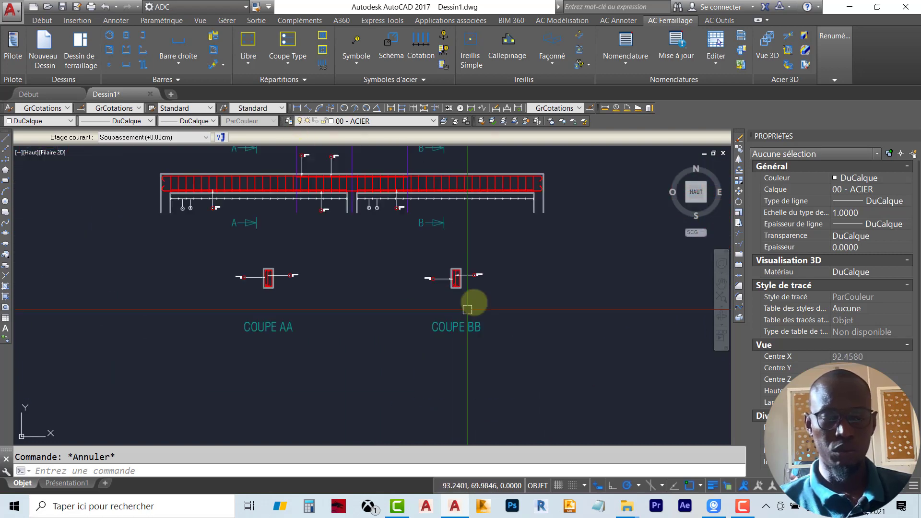
pyautogui.scroll(8, 408, 253)
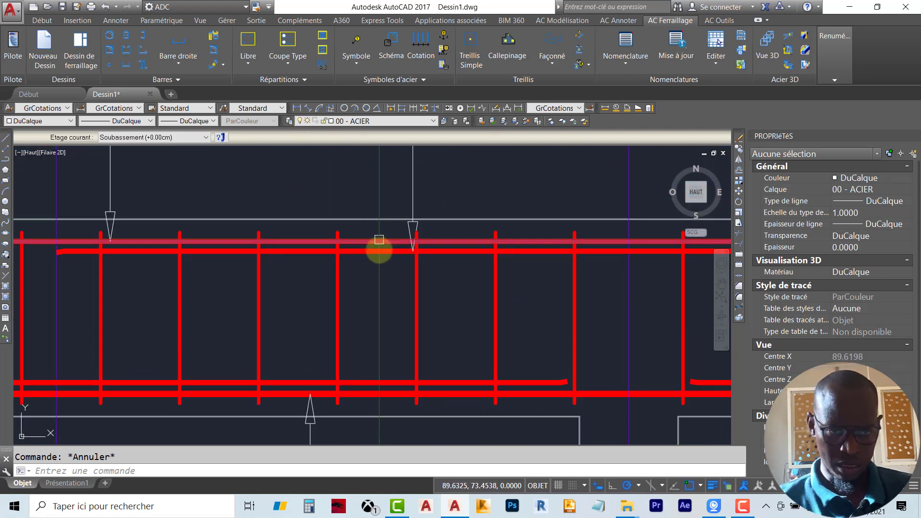
pyautogui.scroll(-4, 483, 345)
pyautogui.scroll(6, 422, 259)
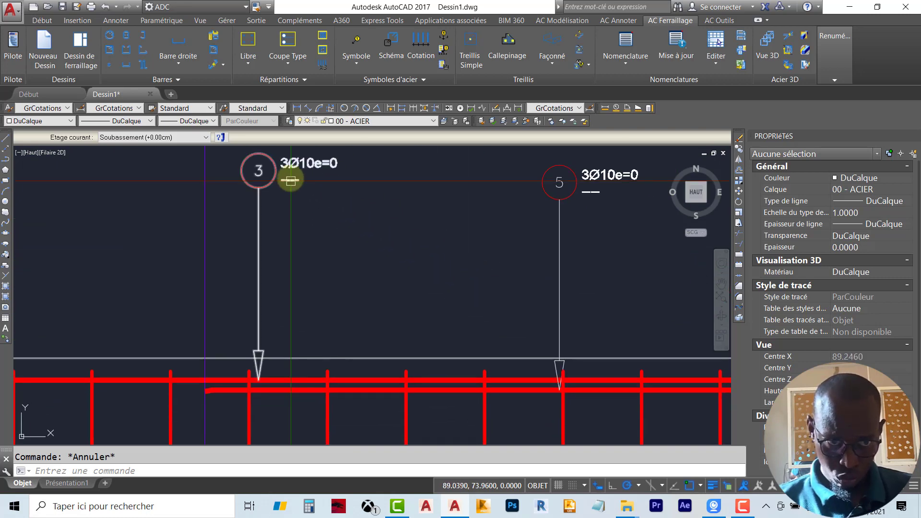
# Step: Distribute the position 3 bar with Libre at three points along the top of COUPE BB, with A compter turned off
pyautogui.click(238, 62)
pyautogui.scroll(-5, 344, 276)
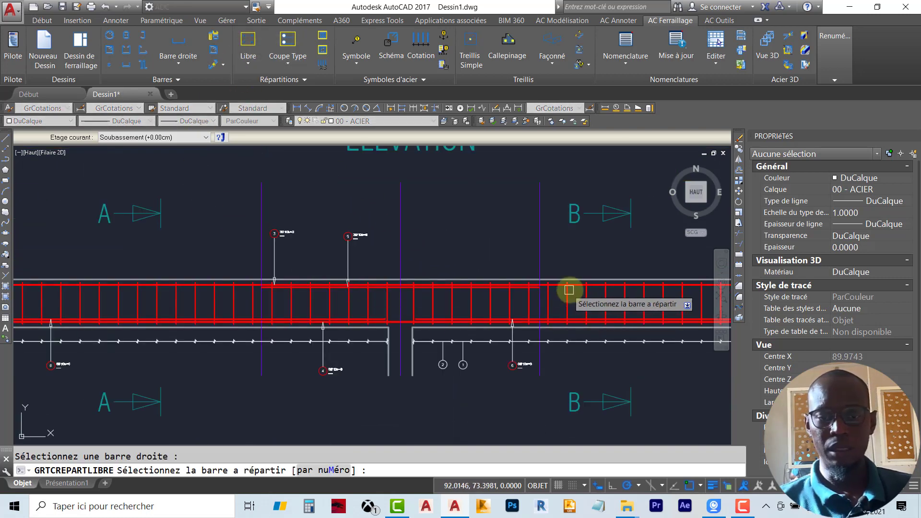
pyautogui.scroll(5, 603, 269)
pyautogui.click(603, 270)
pyautogui.scroll(-5, 388, 232)
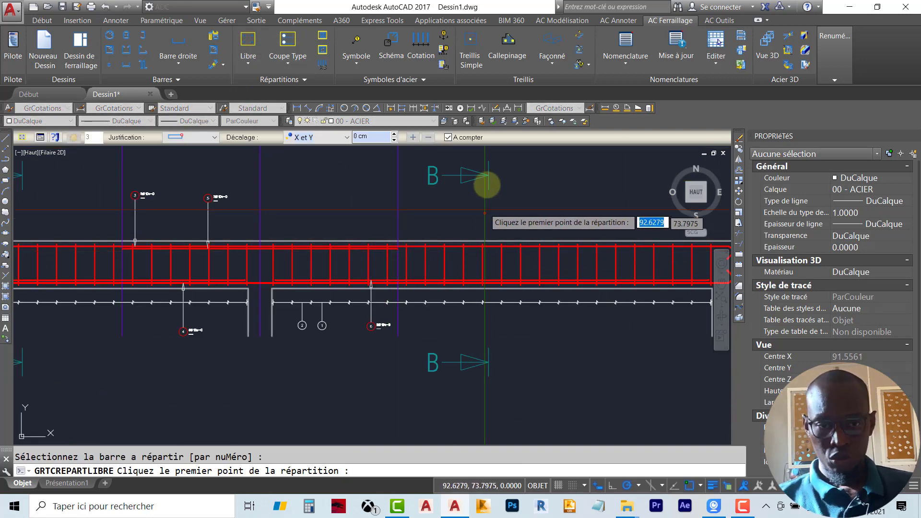
pyautogui.click(448, 138)
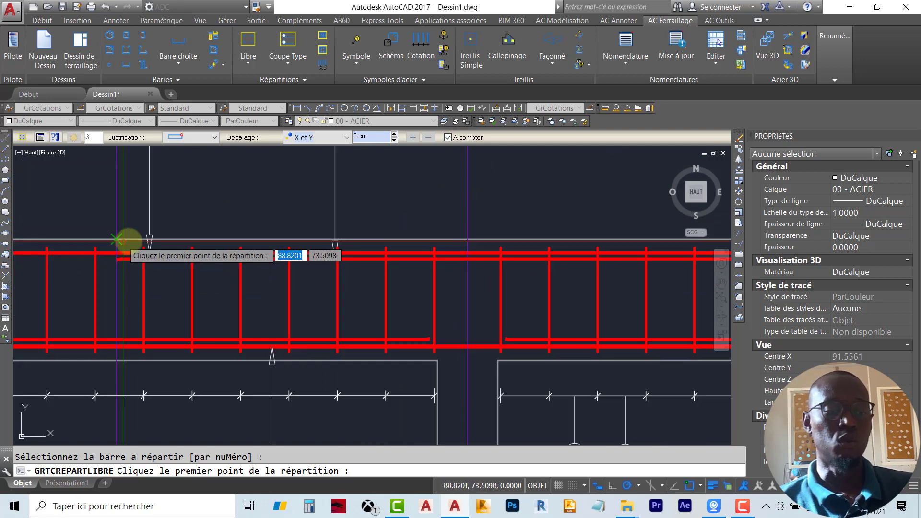
pyautogui.scroll(-5, 370, 251)
pyautogui.scroll(6, 302, 288)
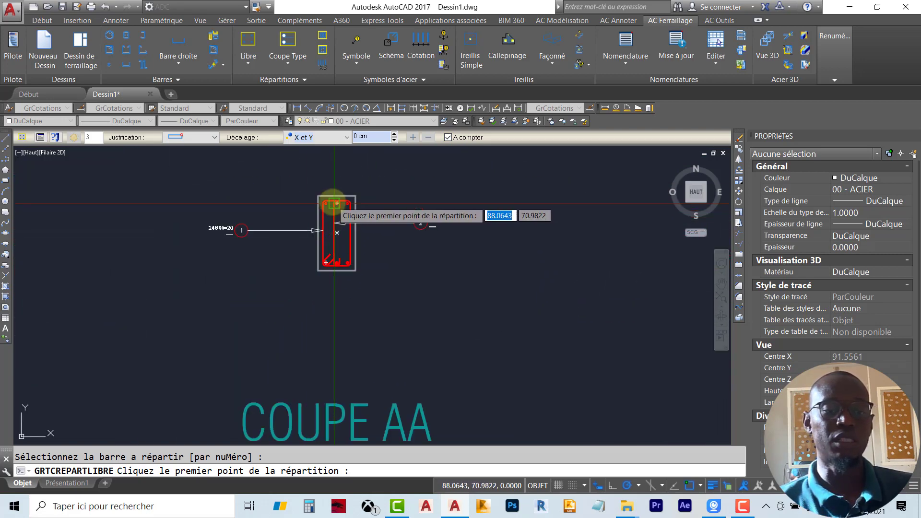
pyautogui.scroll(-5, 334, 203)
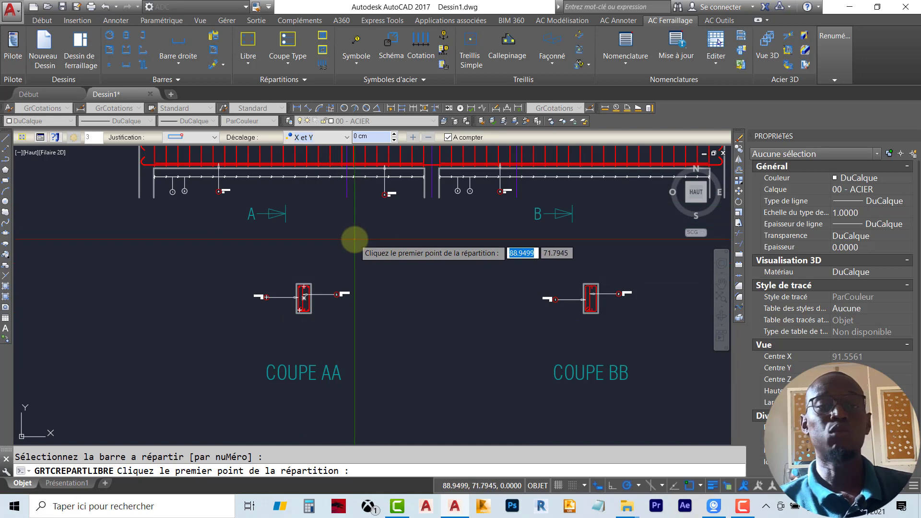
pyautogui.scroll(-3, 355, 239)
pyautogui.scroll(8, 421, 261)
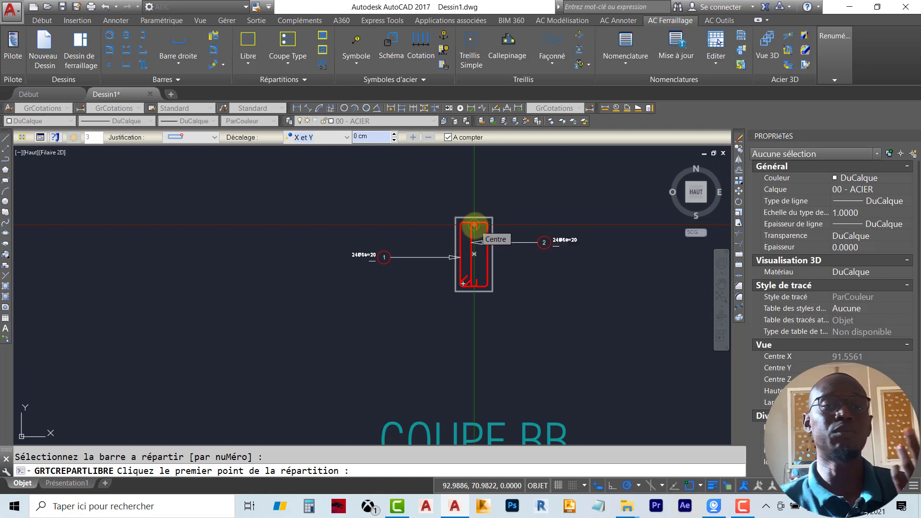
pyautogui.click(449, 138)
pyautogui.scroll(7, 468, 212)
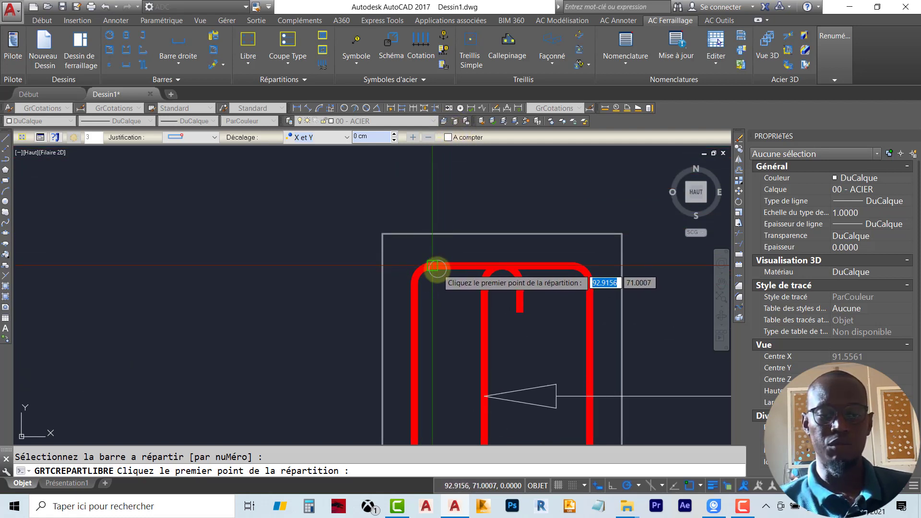
pyautogui.click(432, 283)
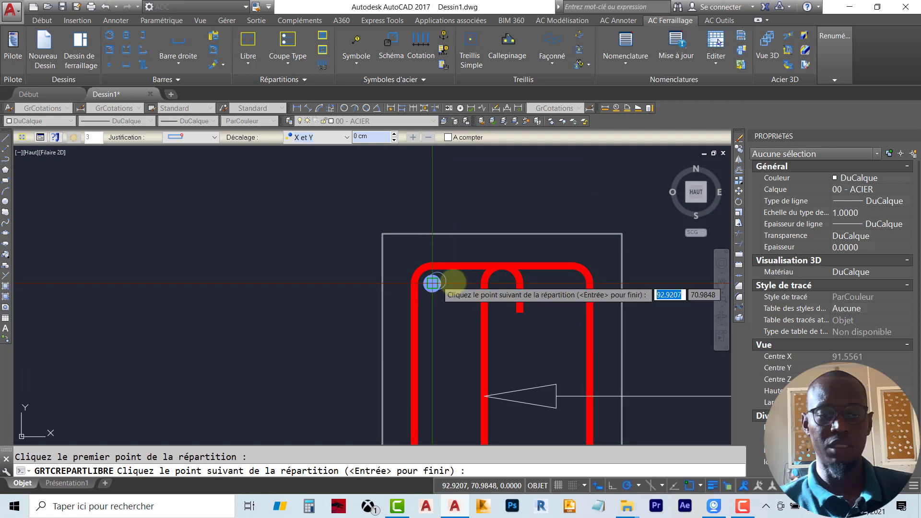
pyautogui.click(502, 283)
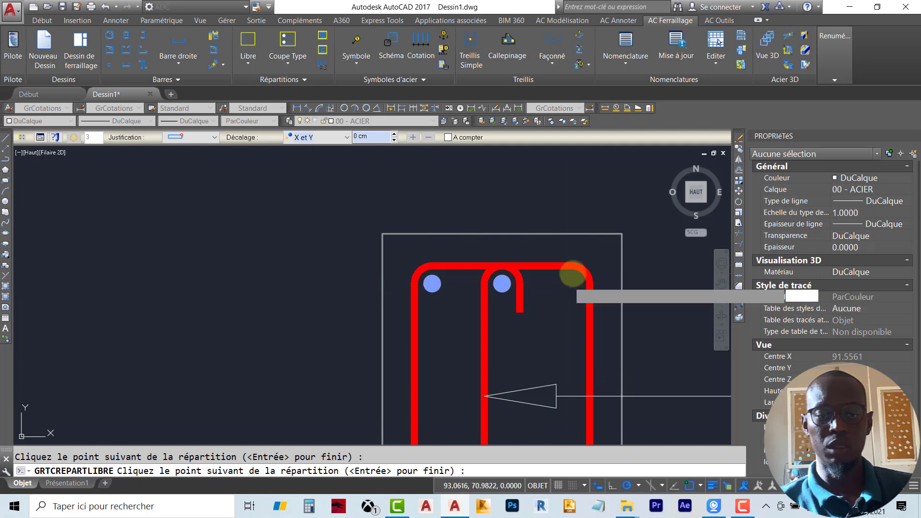
pyautogui.scroll(-6, 573, 275)
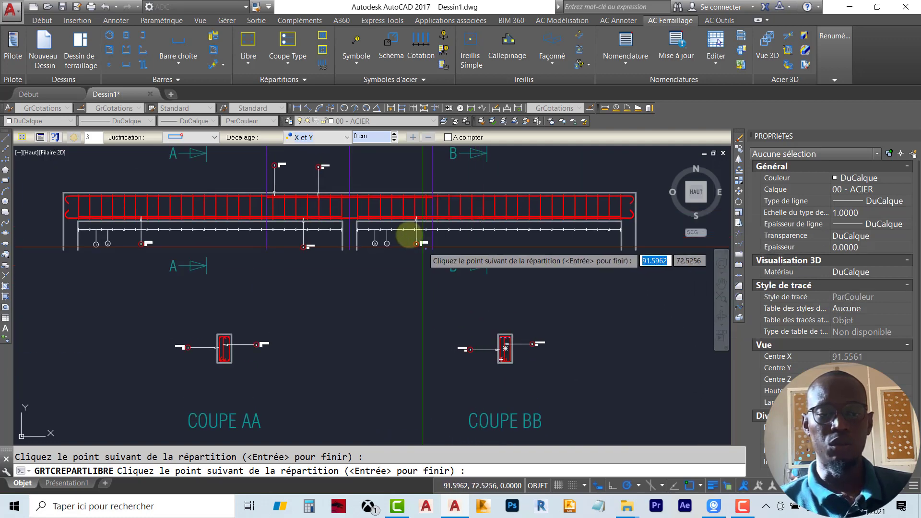
pyautogui.scroll(8, 416, 175)
pyautogui.press('Escape')
# Step: Distribute the position 5 bar, uncounted, with Libre over the three position 3 bars at the top of COUPE BB
pyautogui.press('Return')
pyautogui.click(379, 320)
pyautogui.scroll(-4, 432, 196)
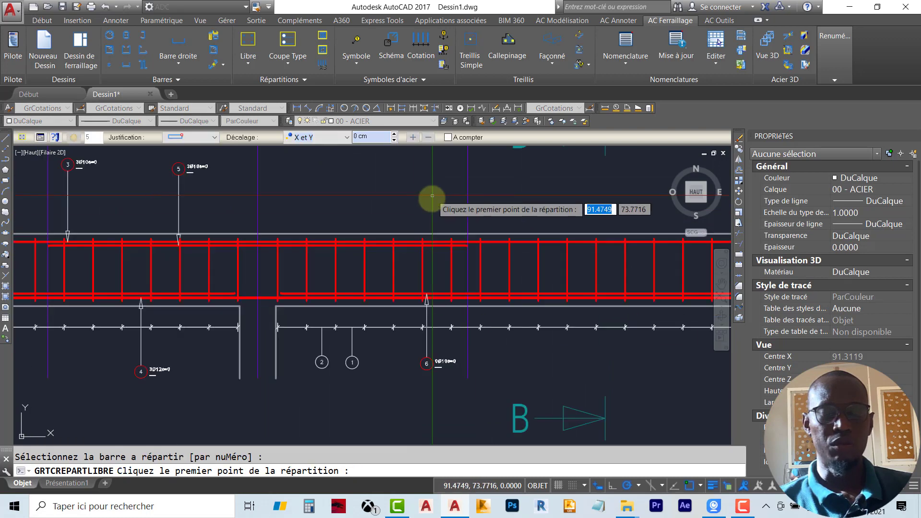
pyautogui.scroll(8, 451, 312)
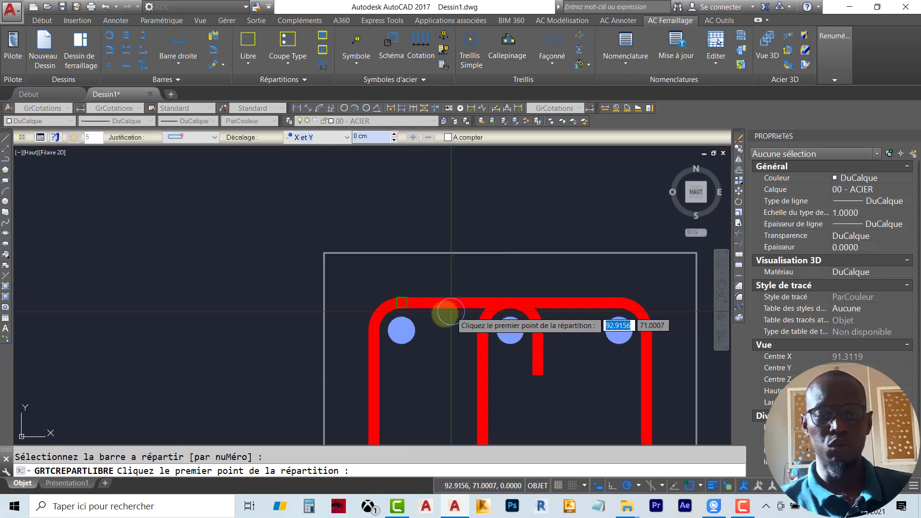
pyautogui.click(401, 330)
pyautogui.click(510, 330)
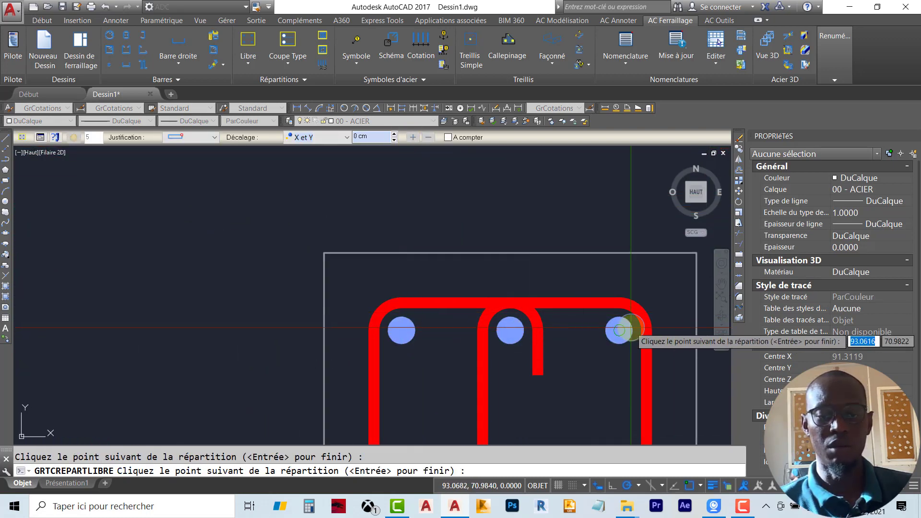
pyautogui.scroll(-6, 485, 268)
pyautogui.press('Escape')
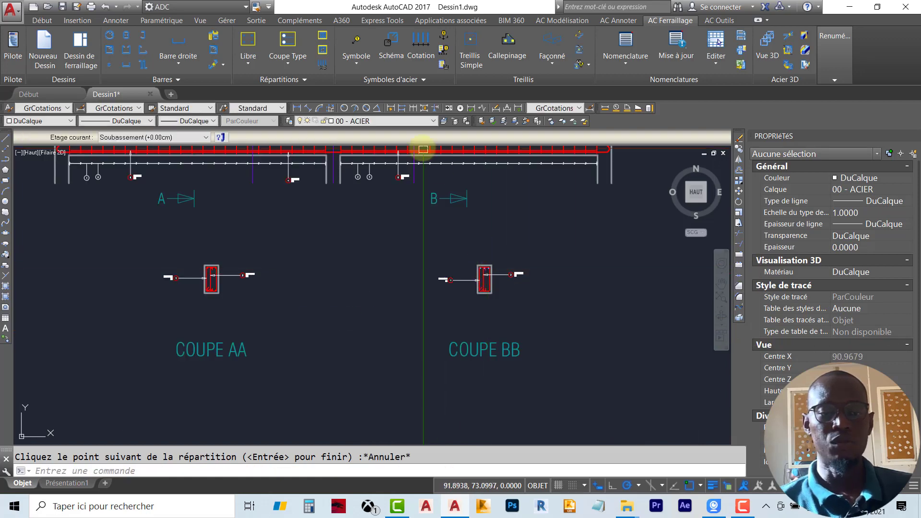
# Step: Distribute the position 4 bar, uncounted, with Libre in both bottom stirrup corners and the middle hook of COUPE BB
pyautogui.moveTo(423, 150); pyautogui.dragTo(414, 247, button='middle')
pyautogui.scroll(10, 412, 254)
pyautogui.press('space')
pyautogui.click(438, 233)
pyautogui.scroll(-10, 446, 211)
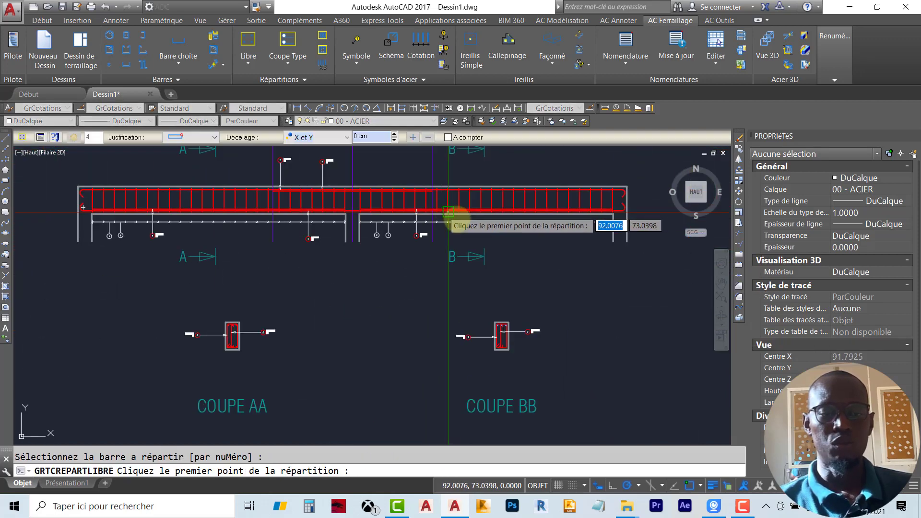
pyautogui.scroll(-3, 459, 245)
pyautogui.scroll(10, 470, 274)
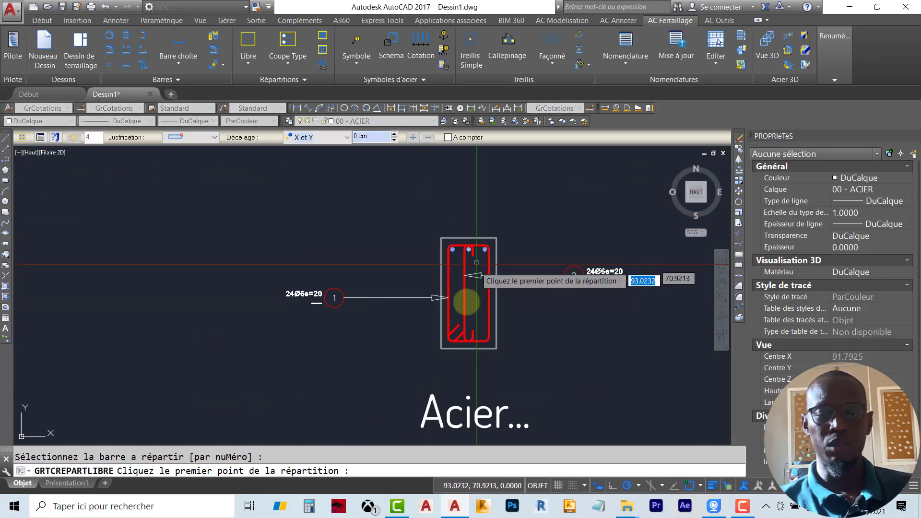
pyautogui.click(446, 340)
pyautogui.scroll(4, 447, 339)
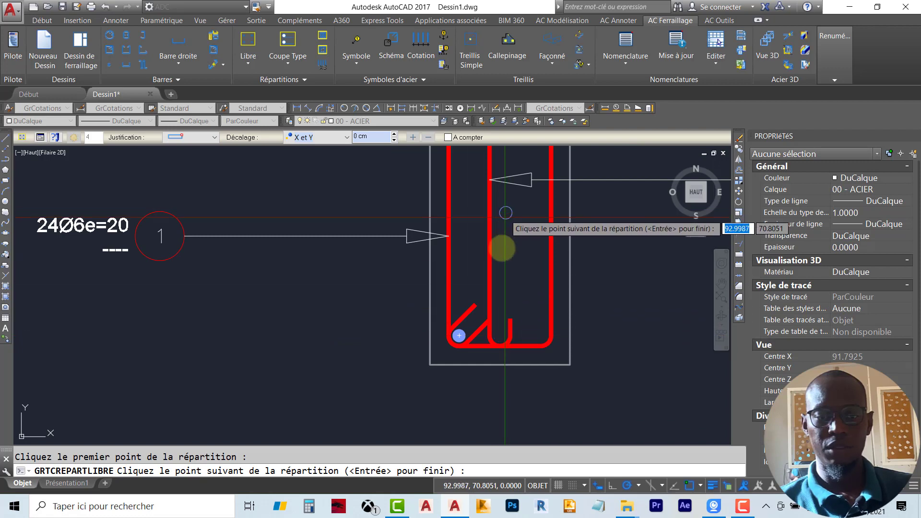
pyautogui.scroll(-4, 499, 225)
pyautogui.scroll(4, 485, 182)
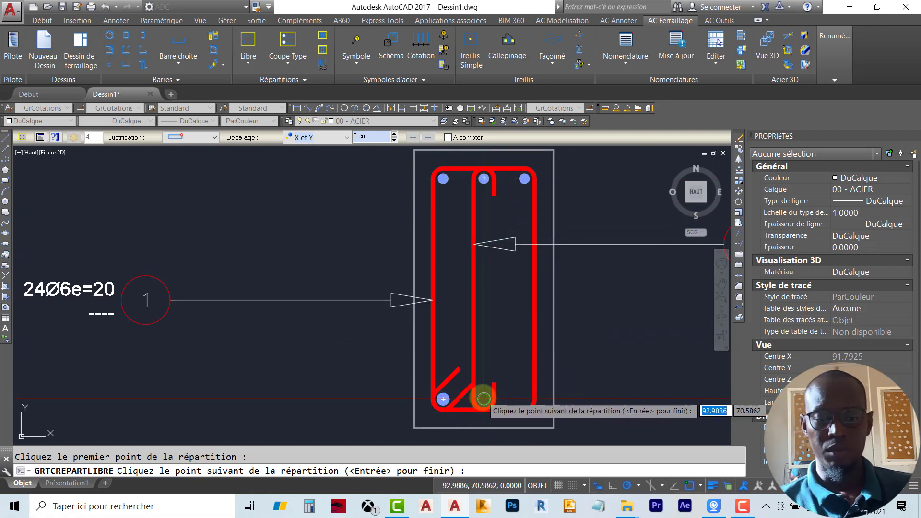
pyautogui.click(484, 398)
pyautogui.click(525, 398)
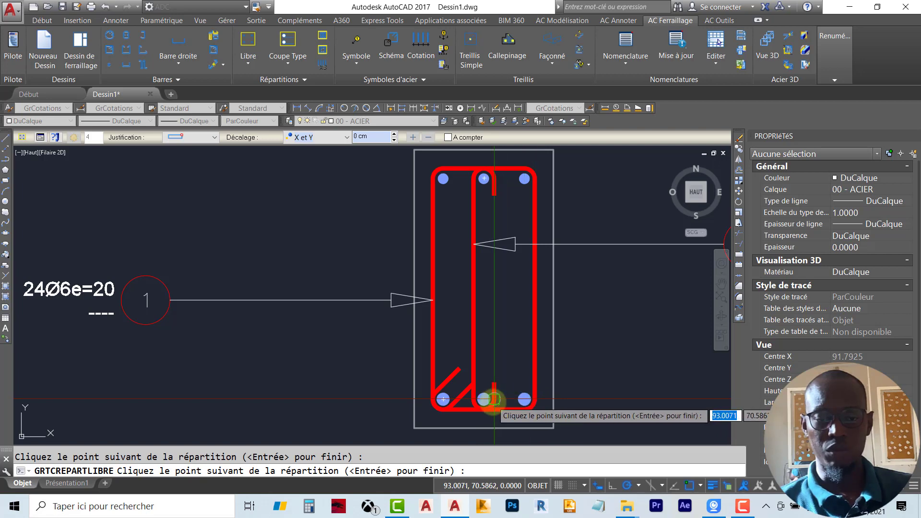
pyautogui.scroll(5, 493, 401)
pyautogui.scroll(-8, 499, 326)
pyautogui.press('Escape')
pyautogui.scroll(-5, 504, 326)
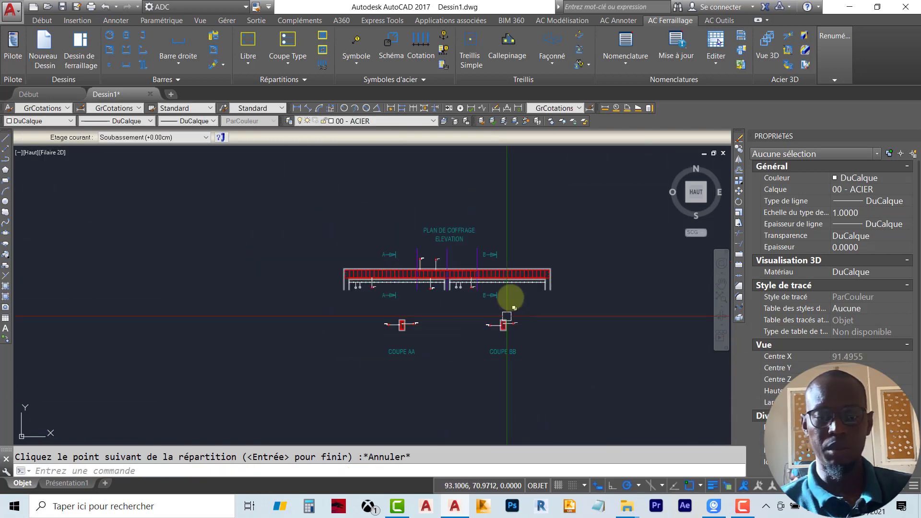
# Step: Distribute the position 6 bar with Libre, A compter left on, over the three position 4 bars at the bottom of COUPE BB
pyautogui.scroll(8, 448, 294)
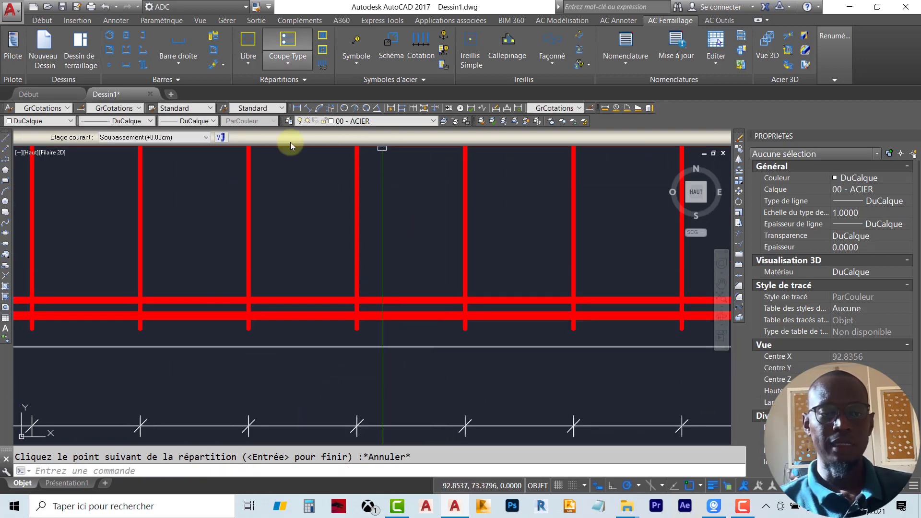
pyautogui.click(248, 46)
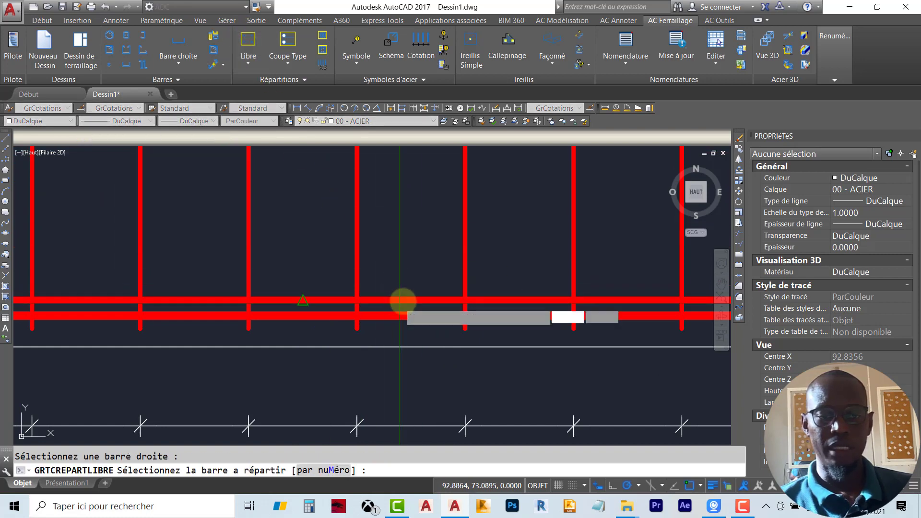
pyautogui.click(402, 301)
pyautogui.scroll(-3, 424, 190)
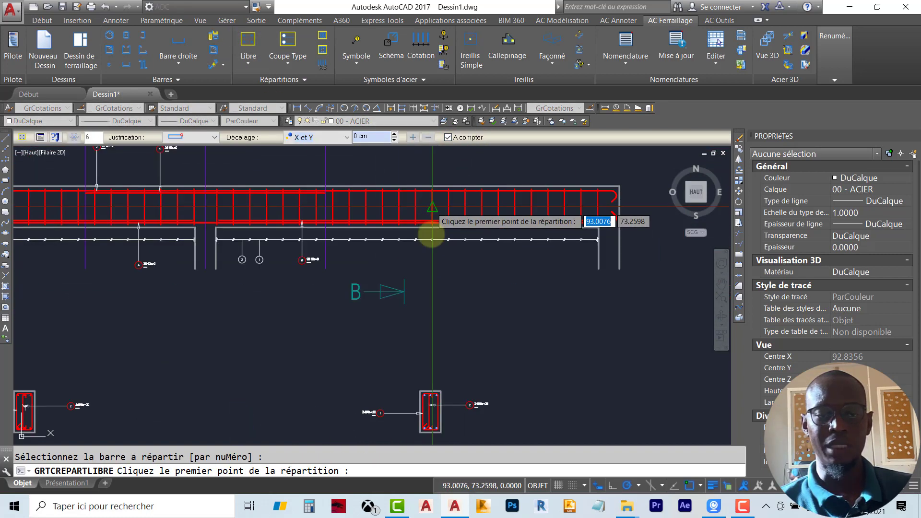
pyautogui.scroll(8, 426, 305)
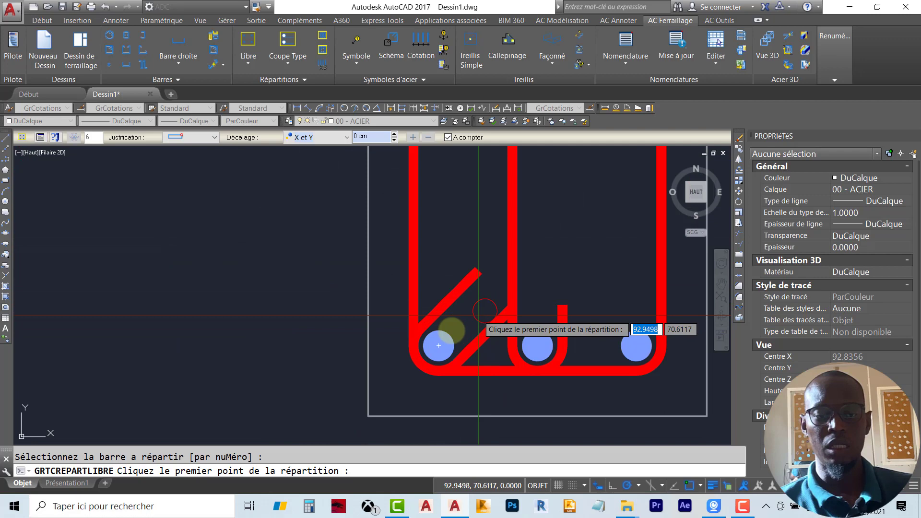
pyautogui.click(438, 346)
pyautogui.click(536, 346)
pyautogui.click(635, 344)
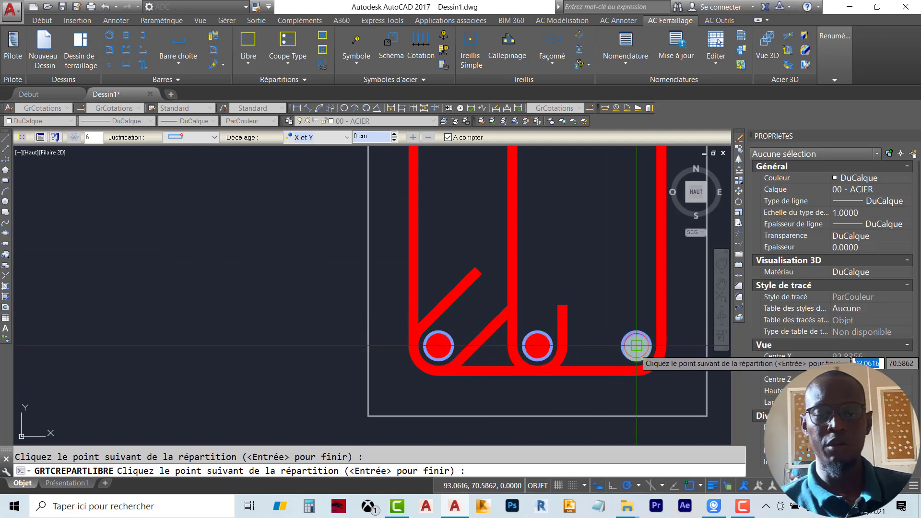
pyautogui.scroll(-5, 494, 292)
pyautogui.press('Escape')
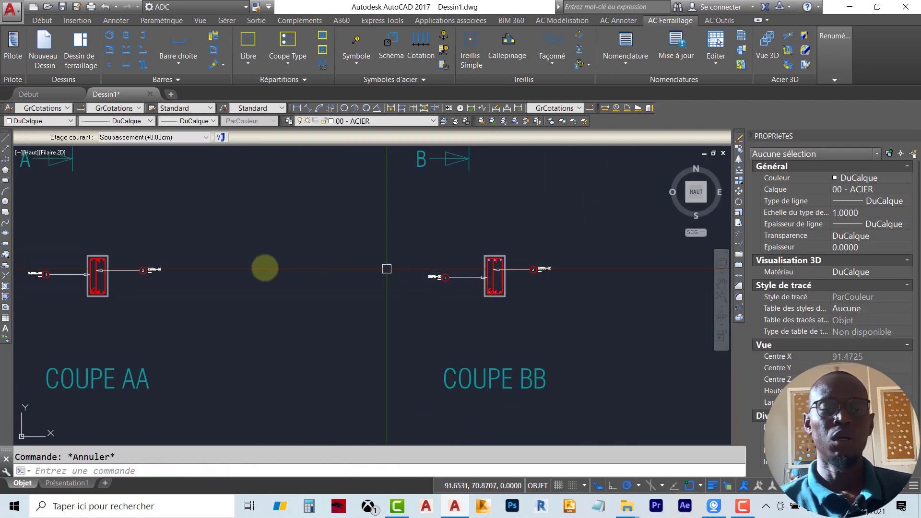
# Step: Examine the elevation and the longitudinal bars placed at the top of section COUPE BB
pyautogui.moveTo(462, 185)
pyautogui.mouseDown(button='middle')
pyautogui.moveTo(454, 325)
pyautogui.moveTo(445, 323)
pyautogui.mouseUp(button='middle')
pyautogui.scroll(-2, 444, 321)
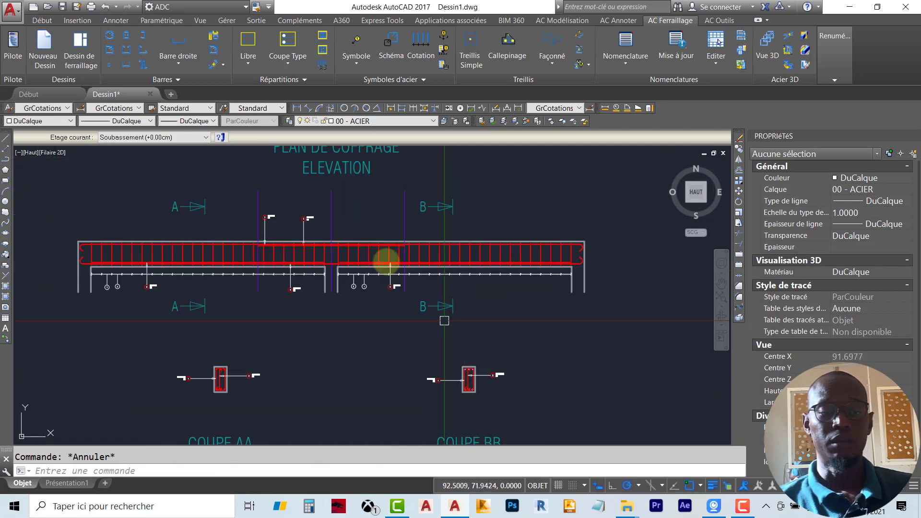
pyautogui.scroll(2, 378, 258)
pyautogui.scroll(2, 522, 431)
pyautogui.scroll(4, 522, 431)
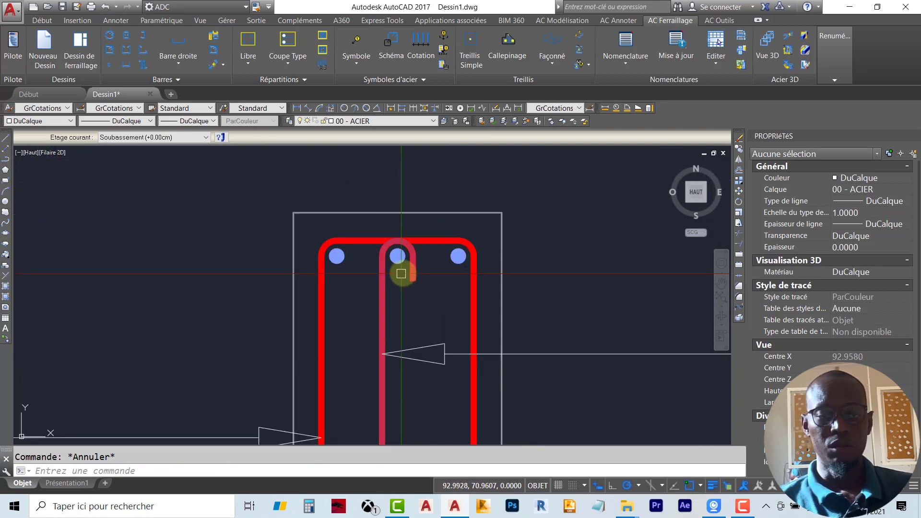
pyautogui.click(402, 265)
pyautogui.press('Escape')
pyautogui.scroll(-4, 531, 281)
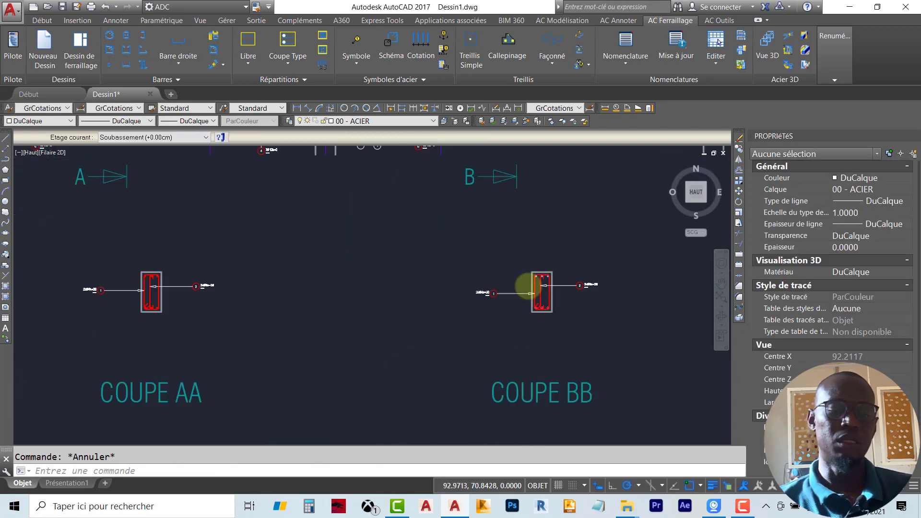
pyautogui.scroll(4, 289, 270)
pyautogui.moveTo(354, 257); pyautogui.dragTo(334, 255, button='middle')
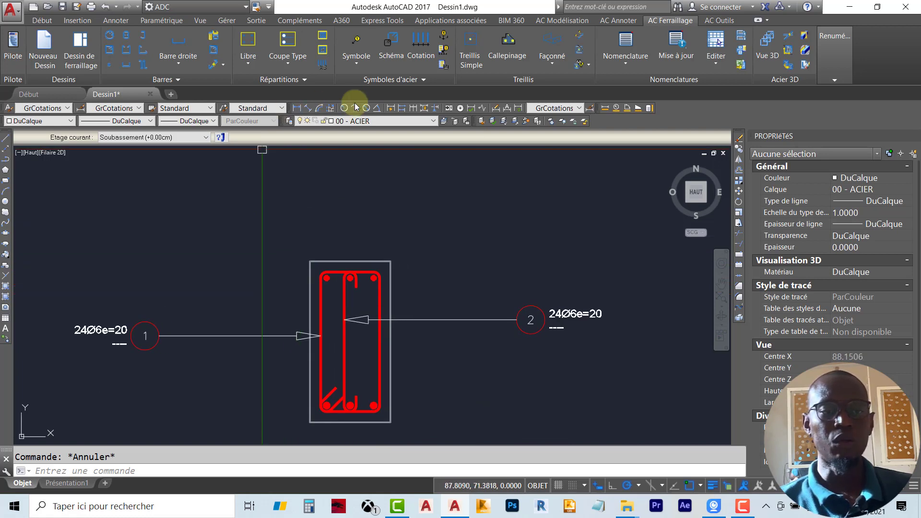
pyautogui.click(356, 63)
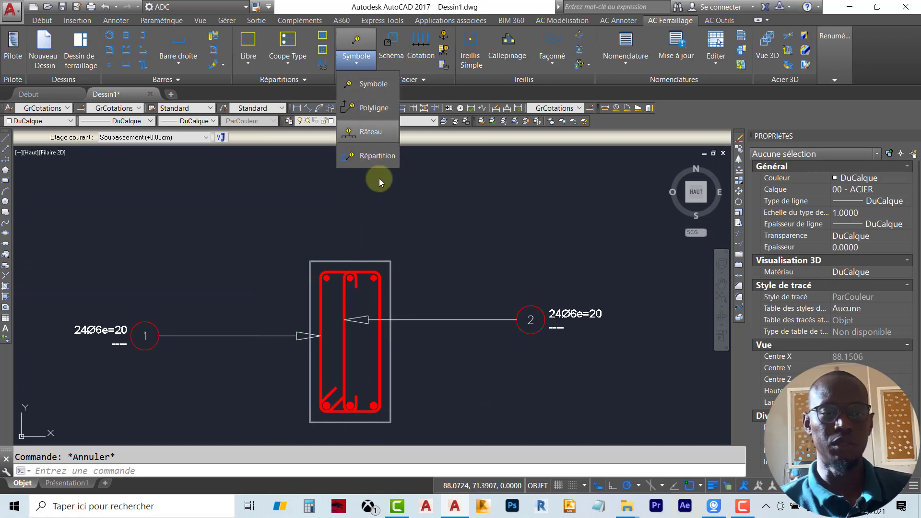
pyautogui.click(365, 136)
pyautogui.scroll(4, 328, 288)
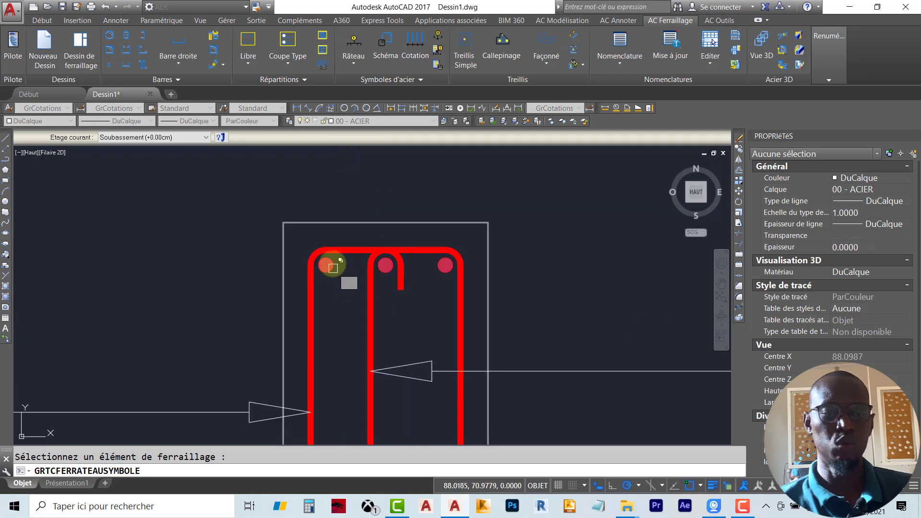
pyautogui.click(331, 264)
pyautogui.click(403, 307)
pyautogui.scroll(-4, 371, 336)
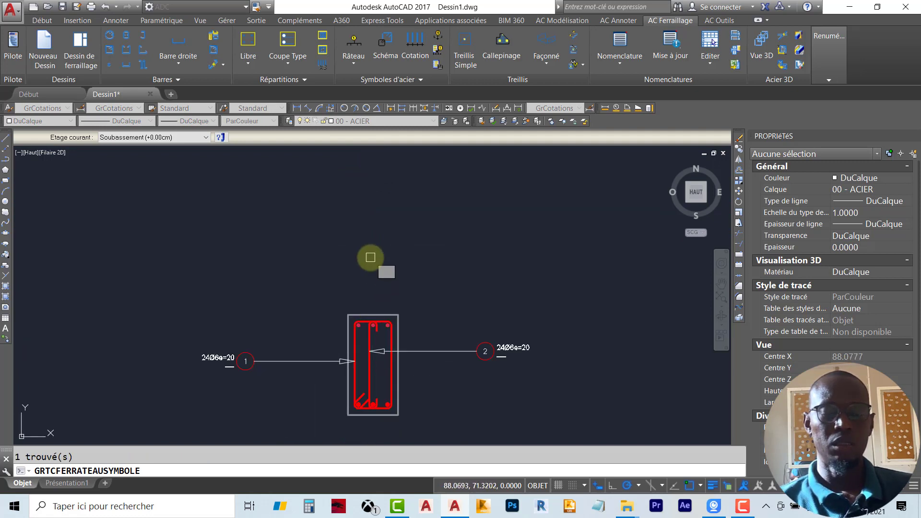
pyautogui.press('Escape')
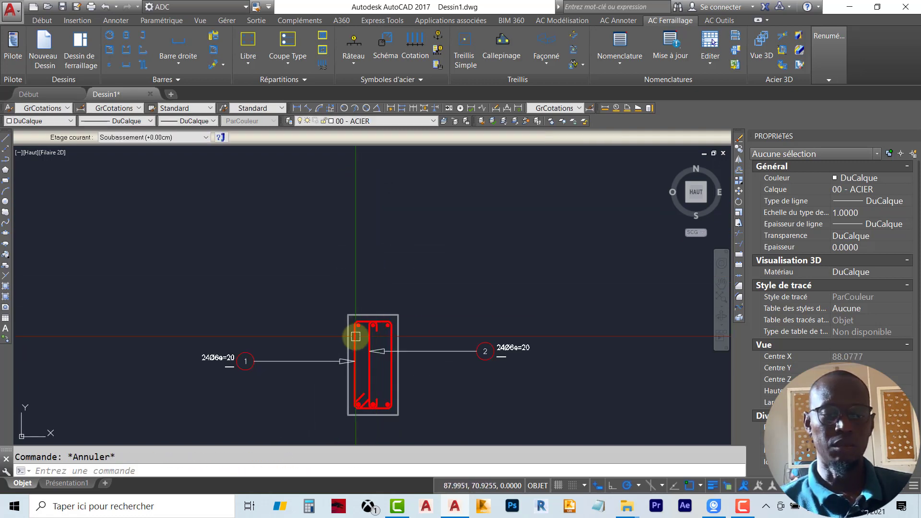
# Step: Label the position 3 and 5 bars at the top of COUPE AA with a Râteau symbol placed above the section
pyautogui.scroll(5, 358, 337)
pyautogui.press('space')
pyautogui.click(389, 302)
pyautogui.click(359, 264)
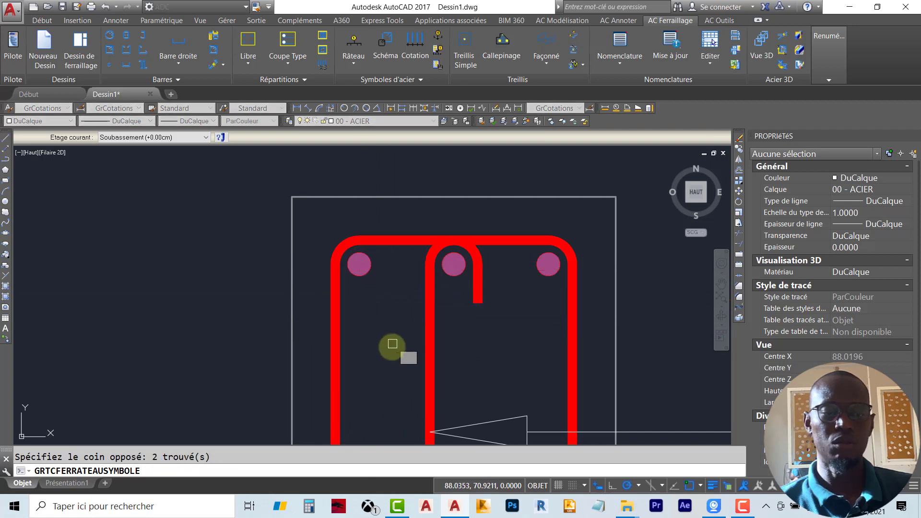
pyautogui.scroll(-4, 393, 344)
pyautogui.press('Return')
pyautogui.moveTo(408, 185); pyautogui.dragTo(402, 240, button='middle')
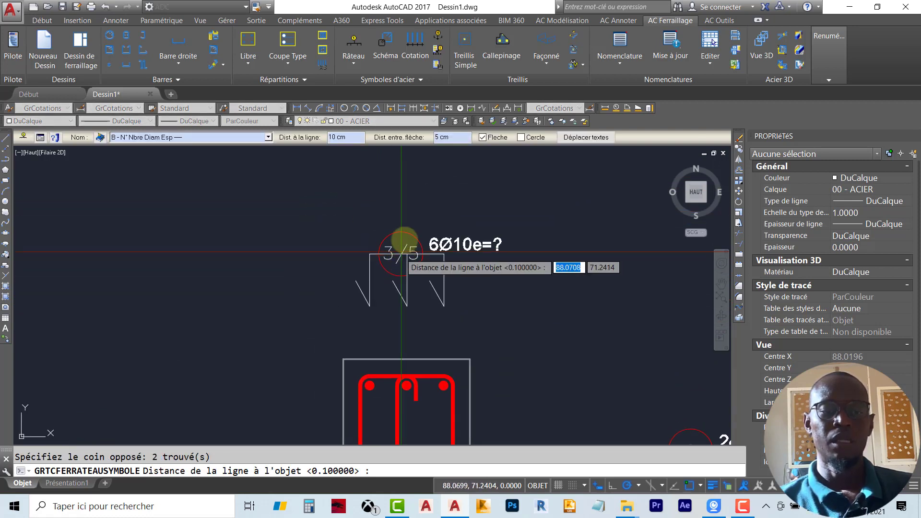
pyautogui.click(405, 213)
pyautogui.moveTo(417, 169); pyautogui.dragTo(404, 257, button='middle')
pyautogui.click(399, 218)
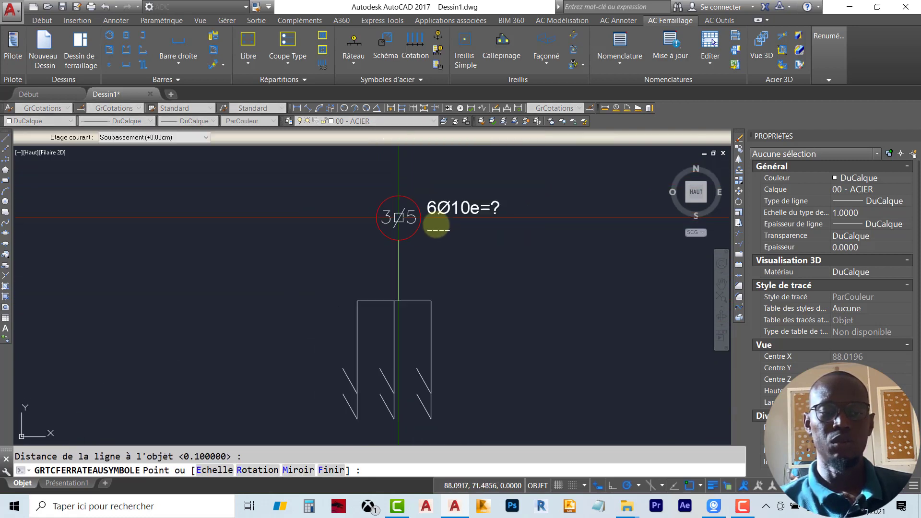
pyautogui.press('Return')
# Step: Label the position 4 and 6 bars at the bottom of COUPE AA with a Râteau symbol offset to the right below the section
pyautogui.scroll(-3, 413, 321)
pyautogui.scroll(7, 410, 303)
pyautogui.press('space')
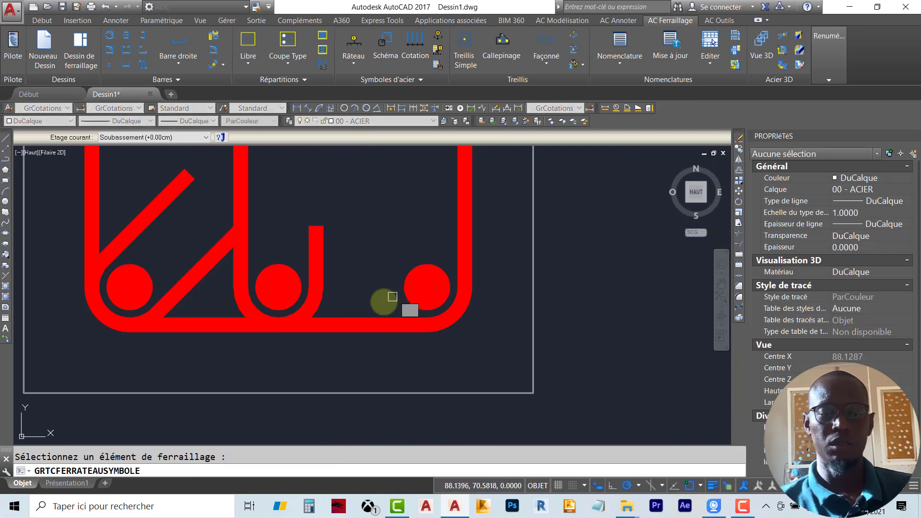
pyautogui.click(312, 280)
pyautogui.click(319, 237)
pyautogui.scroll(-5, 308, 284)
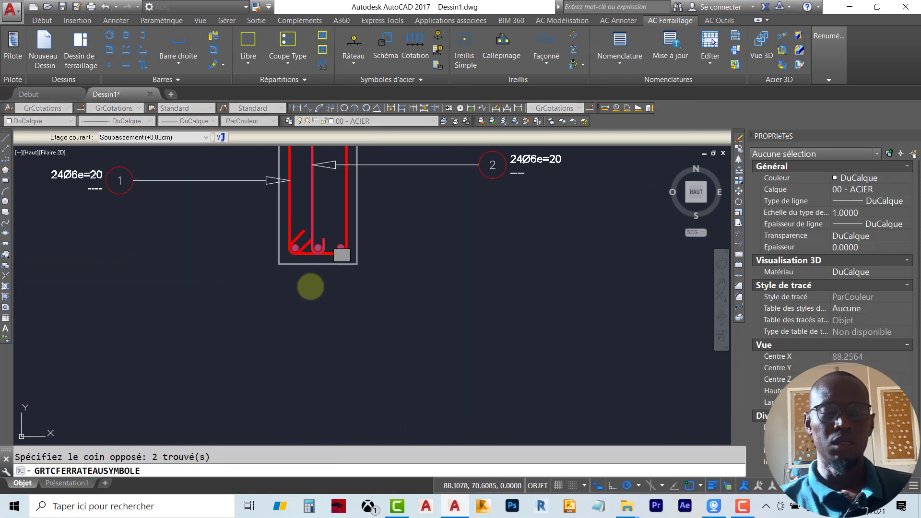
pyautogui.press('Return')
pyautogui.click(315, 346)
pyautogui.moveTo(319, 379); pyautogui.dragTo(328, 299, button='middle')
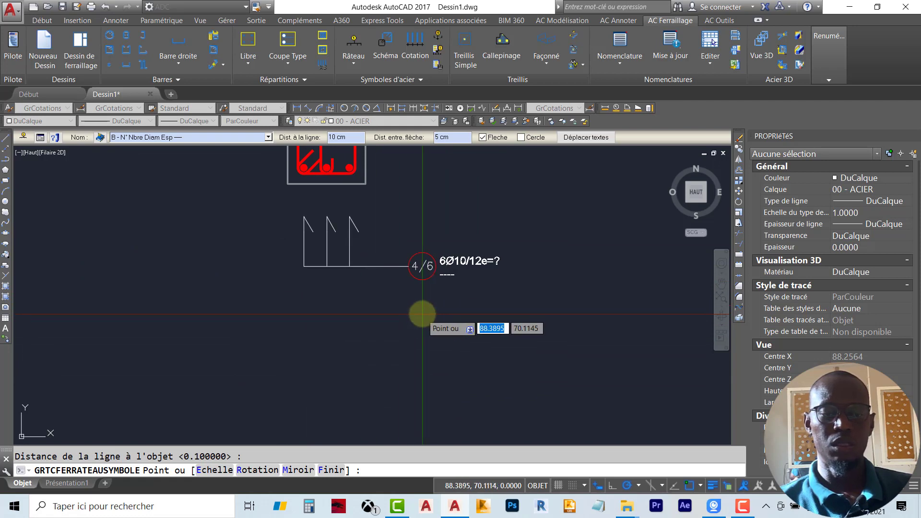
pyautogui.click(408, 284)
# Step: Label the position 3 and 5 bars at the top of COUPE BB with a Râteau symbol offset to the left above the section
pyautogui.scroll(-3, 346, 333)
pyautogui.scroll(2, 366, 275)
pyautogui.scroll(6, 560, 246)
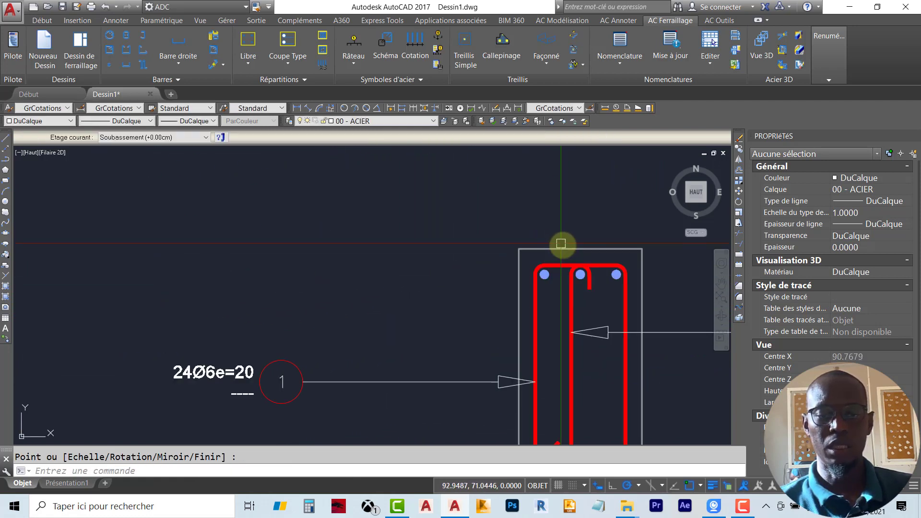
pyautogui.press('space')
pyautogui.click(546, 274)
pyautogui.click(544, 297)
pyautogui.press('Return')
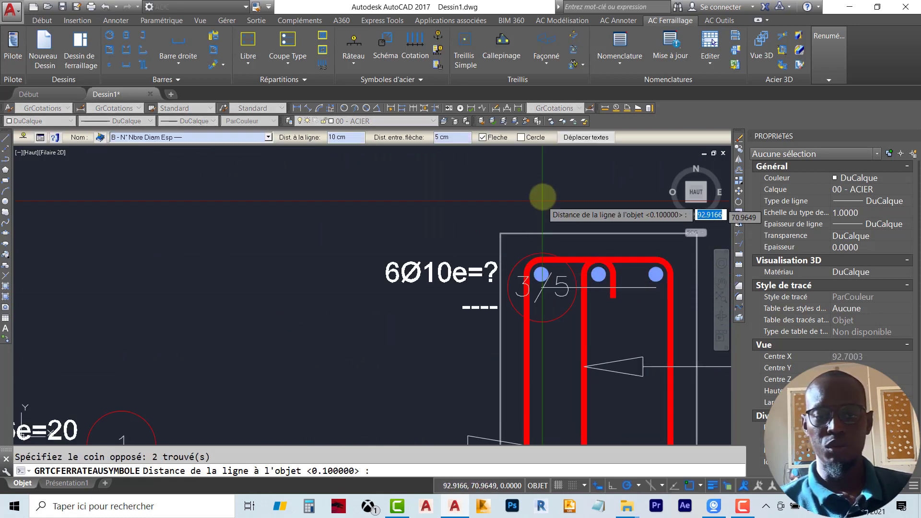
pyautogui.moveTo(545, 165); pyautogui.dragTo(501, 338, button='middle')
pyautogui.click(497, 204)
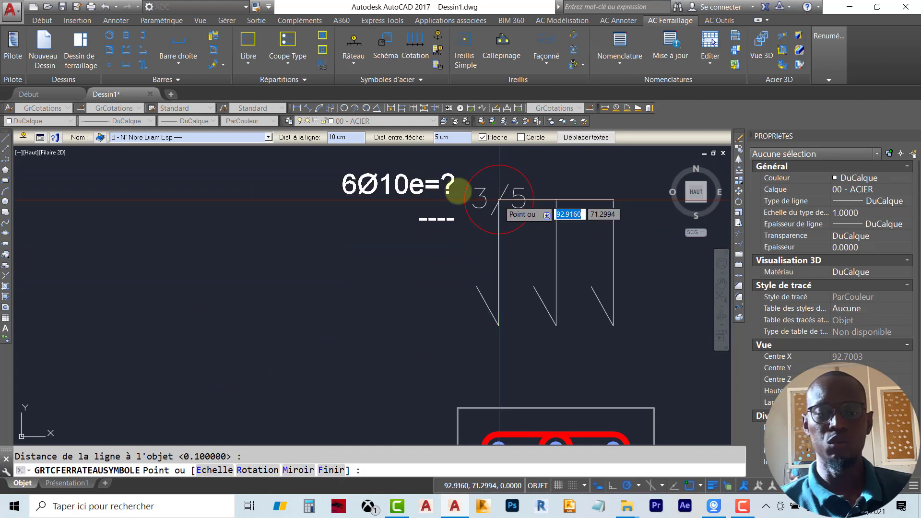
pyautogui.click(339, 202)
# Step: Try to label the bottom bars of COUPE BB with a Râteau symbol offset to the left below the section
pyautogui.scroll(-3, 389, 191)
pyautogui.scroll(5, 432, 386)
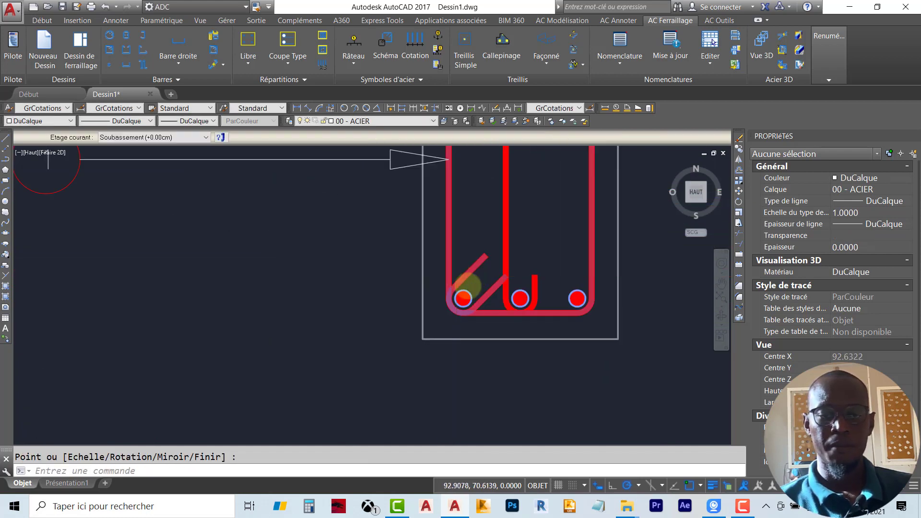
pyautogui.press('space')
pyautogui.click(498, 294)
pyautogui.click(506, 263)
pyautogui.scroll(-3, 519, 329)
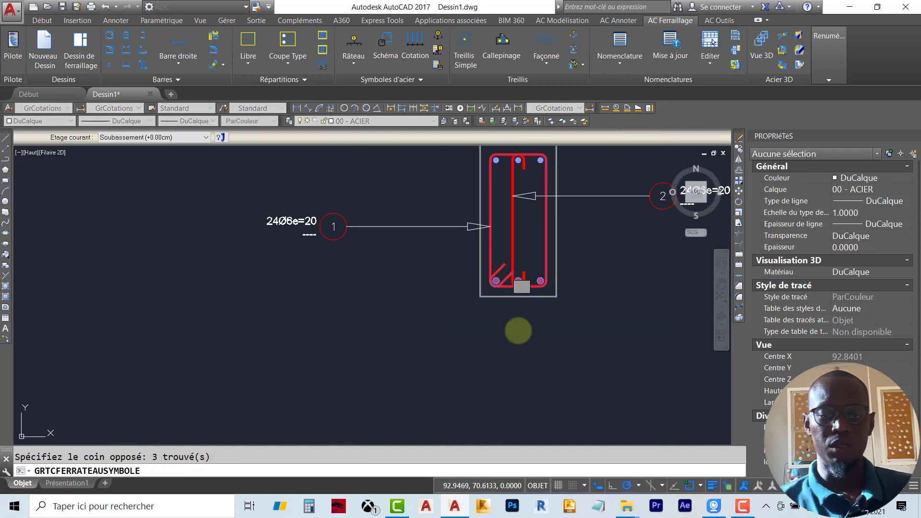
pyautogui.press('Return')
pyautogui.click(516, 386)
pyautogui.click(408, 386)
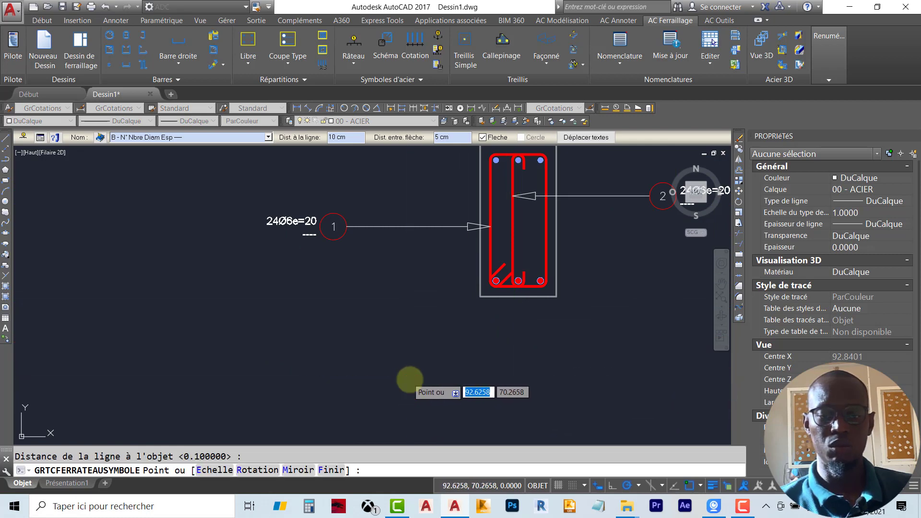
pyautogui.press('Escape')
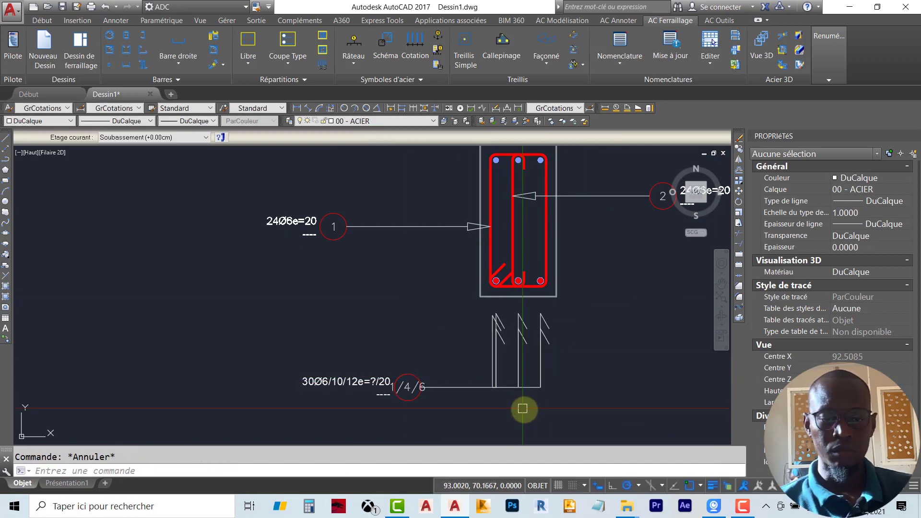
# Step: Delete the 1/4/6 Râteau symbol below COUPE BB
pyautogui.click(495, 406)
pyautogui.click(438, 361)
pyautogui.press('Delete')
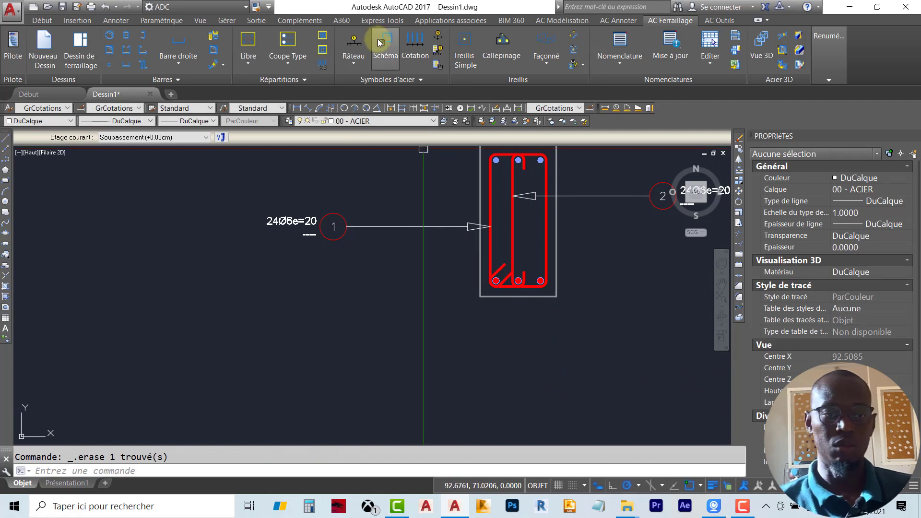
# Step: Label only the position 4 and 6 bars at the bottom of COUPE BB with a Râteau symbol offset to the left below the section
pyautogui.click(353, 42)
pyautogui.scroll(8, 511, 308)
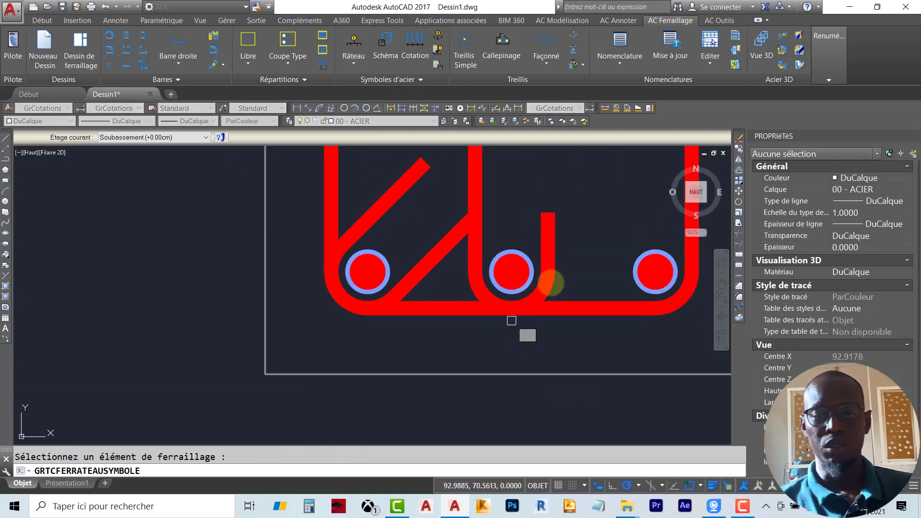
pyautogui.click(354, 66)
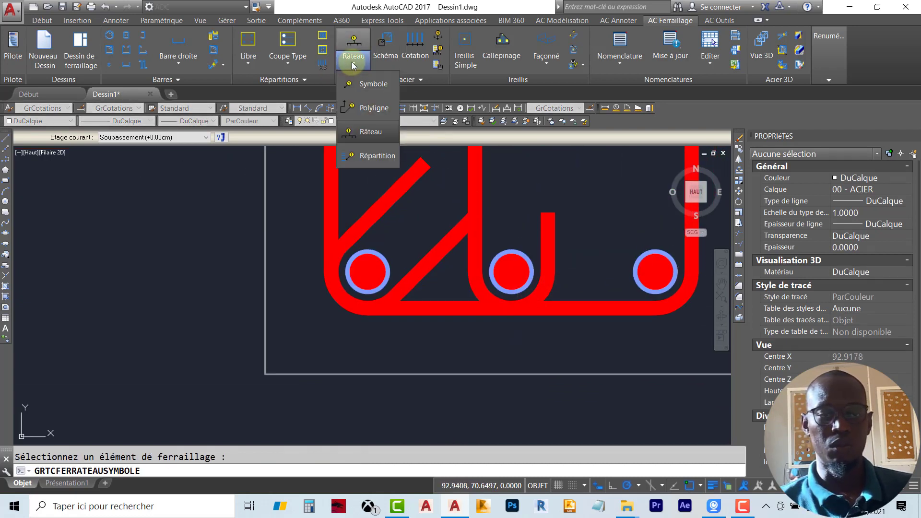
pyautogui.click(367, 139)
pyautogui.scroll(2, 523, 253)
pyautogui.click(541, 238)
pyautogui.click(509, 283)
pyautogui.scroll(-6, 524, 186)
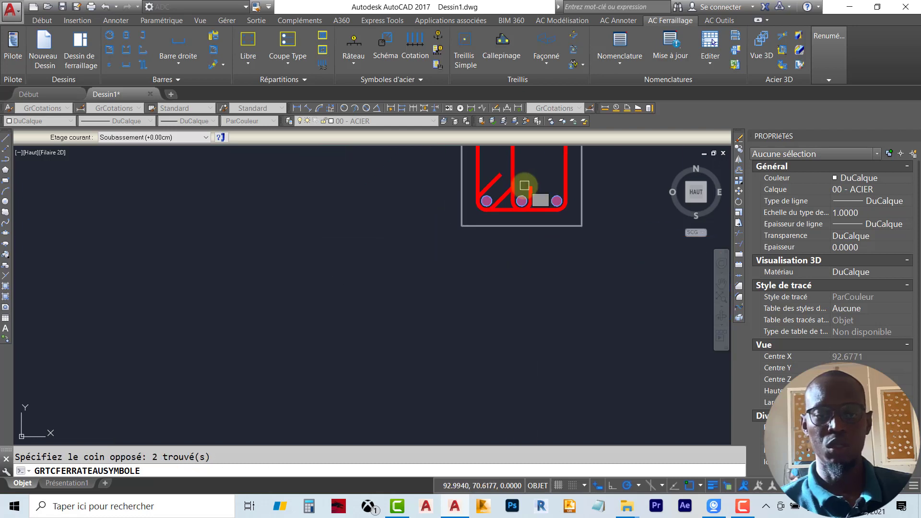
pyautogui.scroll(-4, 524, 185)
pyautogui.press('Return')
pyautogui.press('Return')
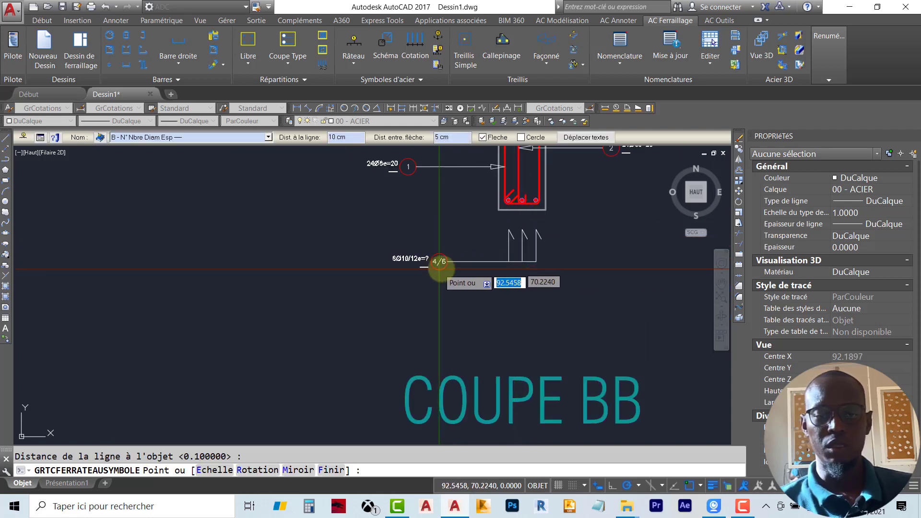
pyautogui.click(445, 269)
pyautogui.press('Escape')
# Step: Examine the elevation together with the labelled sections COUPE AA and COUPE BB
pyautogui.scroll(-4, 507, 285)
pyautogui.moveTo(528, 271); pyautogui.dragTo(485, 294, button='middle')
pyautogui.moveTo(148, 279); pyautogui.dragTo(323, 312, button='middle')
pyautogui.moveTo(504, 314); pyautogui.dragTo(376, 326, button='middle')
pyautogui.scroll(-2, 375, 331)
pyautogui.scroll(-2, 382, 309)
pyautogui.scroll(2, 272, 264)
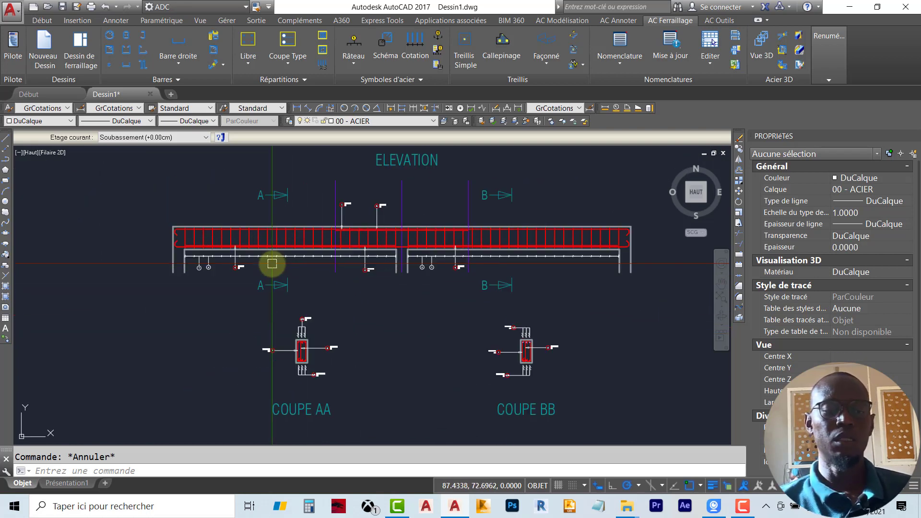
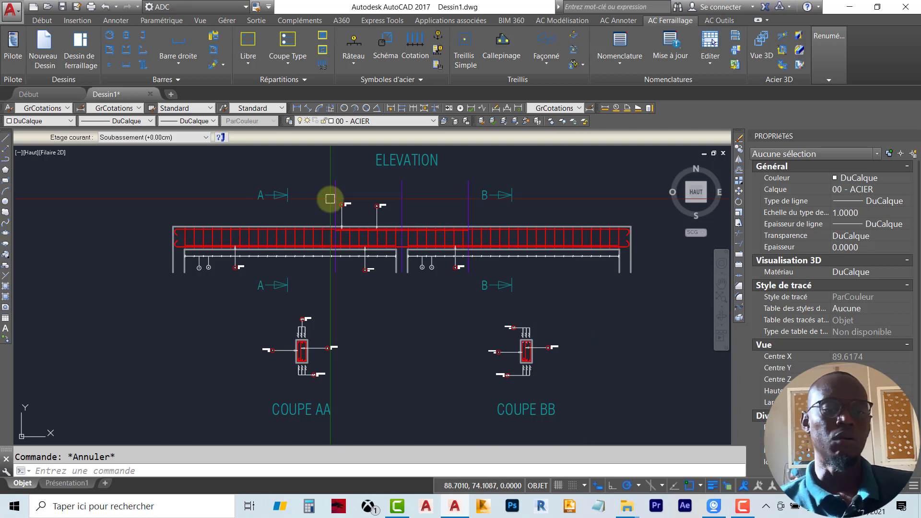
# Step: Create a Nomenclature des barres classique with the Toutes filter for the whole drawing and insert it to the right of the elevation
pyautogui.scroll(-4, 330, 198)
pyautogui.click(620, 57)
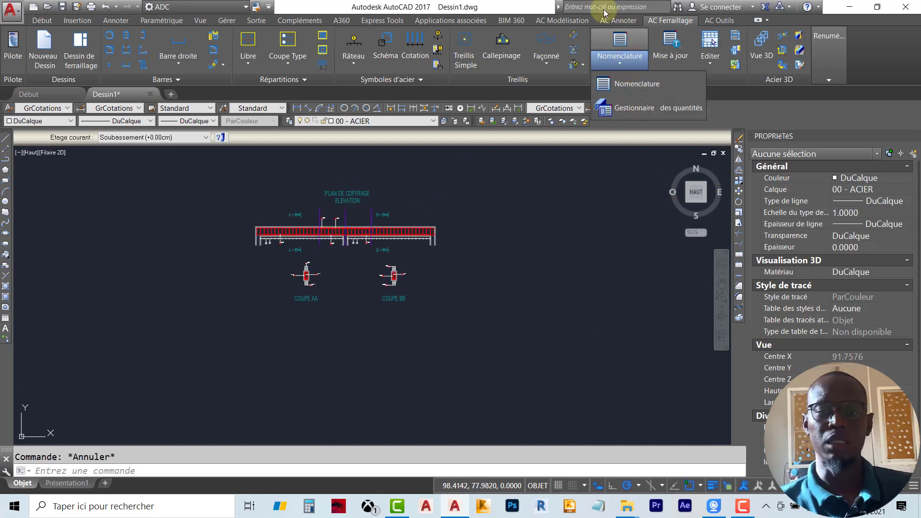
pyautogui.click(629, 85)
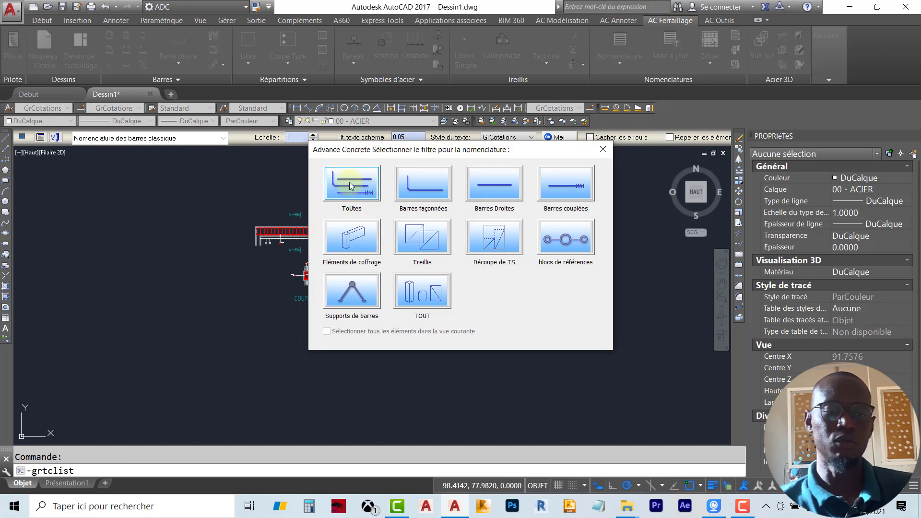
pyautogui.click(349, 182)
pyautogui.click(199, 174)
pyautogui.click(560, 344)
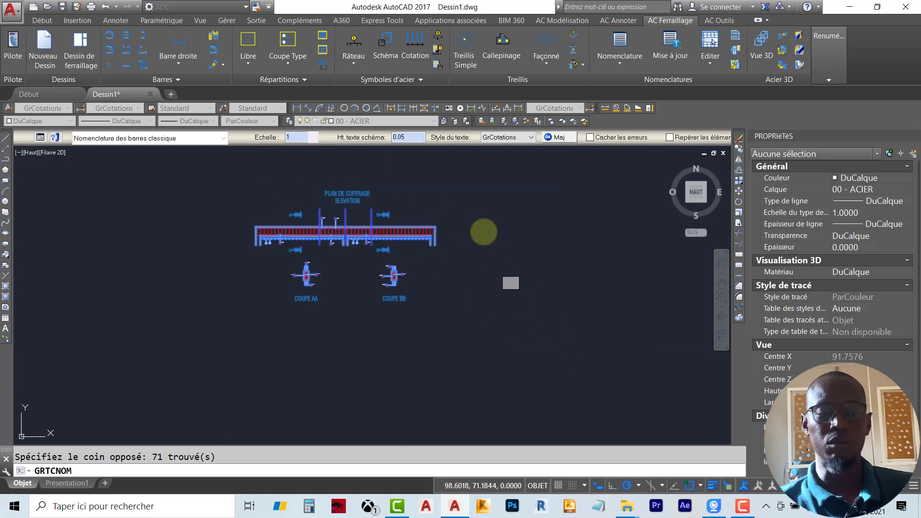
pyautogui.press('Return')
pyautogui.click(480, 202)
# Step: Examine the bar schedule's counts, diameters, lengths, weights, shape diagrams and spacings for each position
pyautogui.scroll(4, 540, 237)
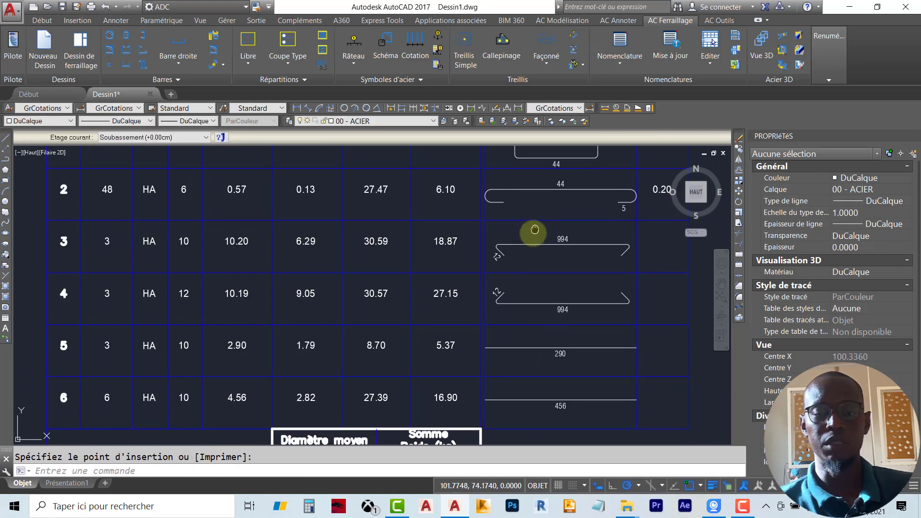
pyautogui.scroll(2, 493, 224)
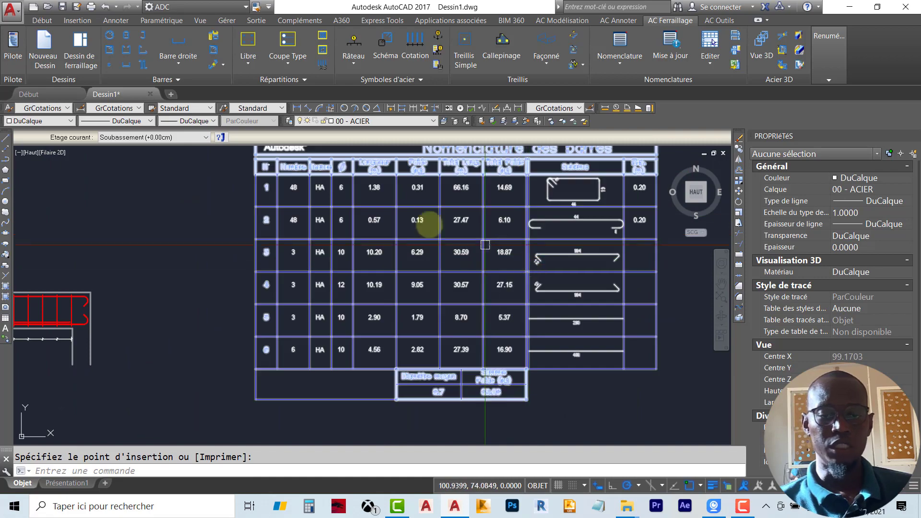
pyautogui.scroll(2, 285, 196)
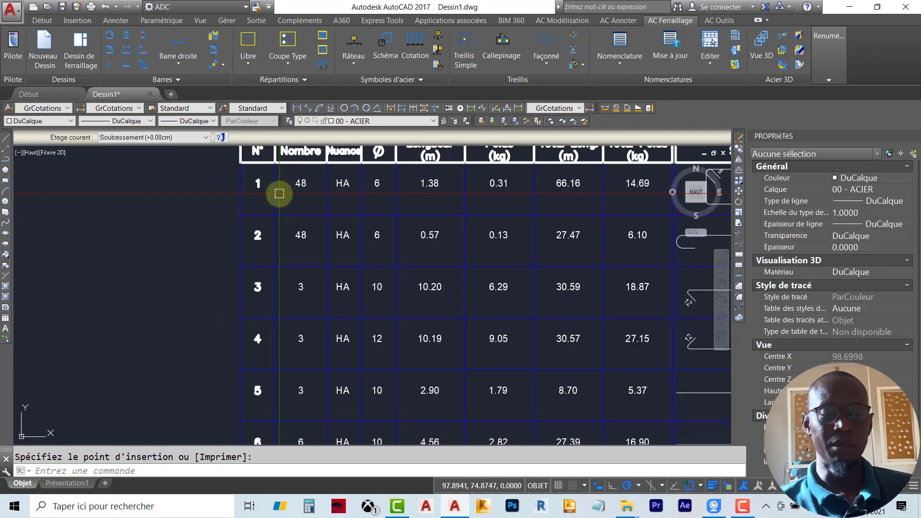
pyautogui.scroll(-2, 329, 257)
pyautogui.scroll(2, 551, 226)
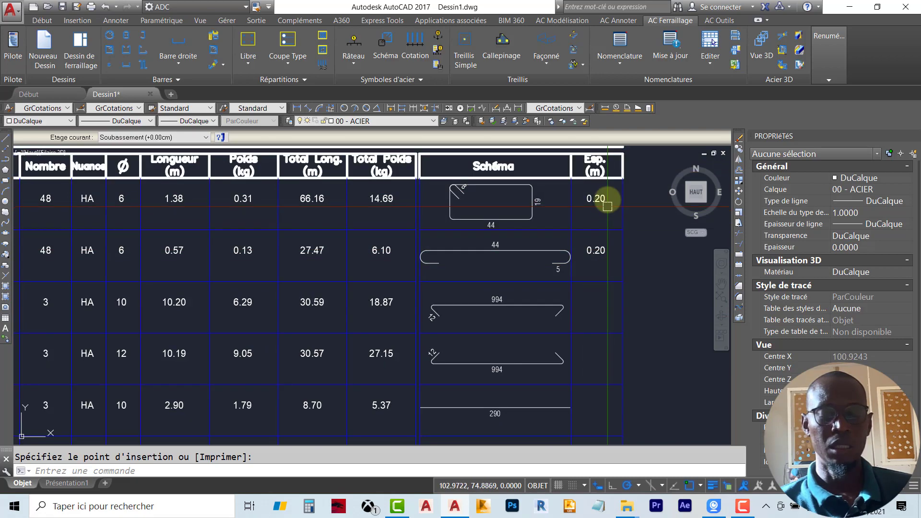
pyautogui.scroll(-2, 597, 216)
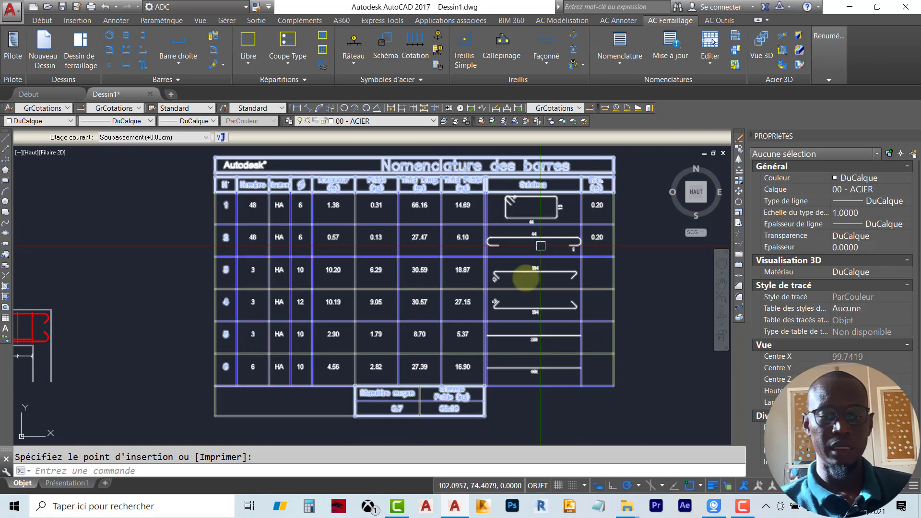
pyautogui.scroll(2, 250, 283)
pyautogui.scroll(-2, 194, 259)
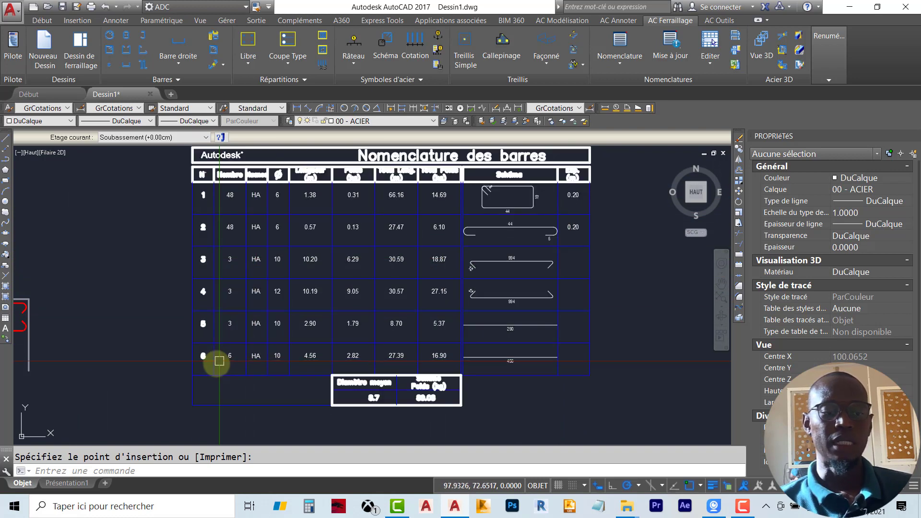
# Step: Compare the position 6 row and weight summary of the bar schedule with the position 6 bars in the elevation
pyautogui.moveTo(236, 371); pyautogui.dragTo(289, 326, button='middle')
pyautogui.scroll(2, 243, 312)
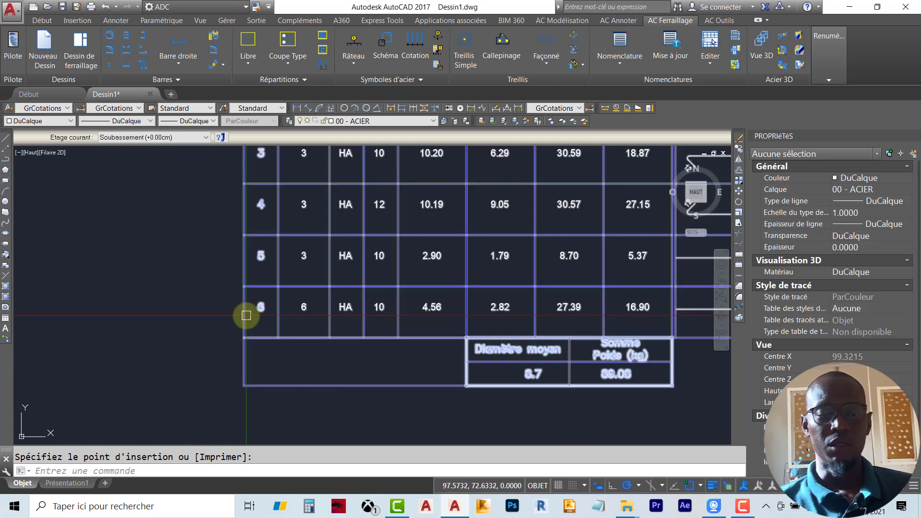
pyautogui.scroll(-4, 355, 315)
pyautogui.scroll(2, 331, 309)
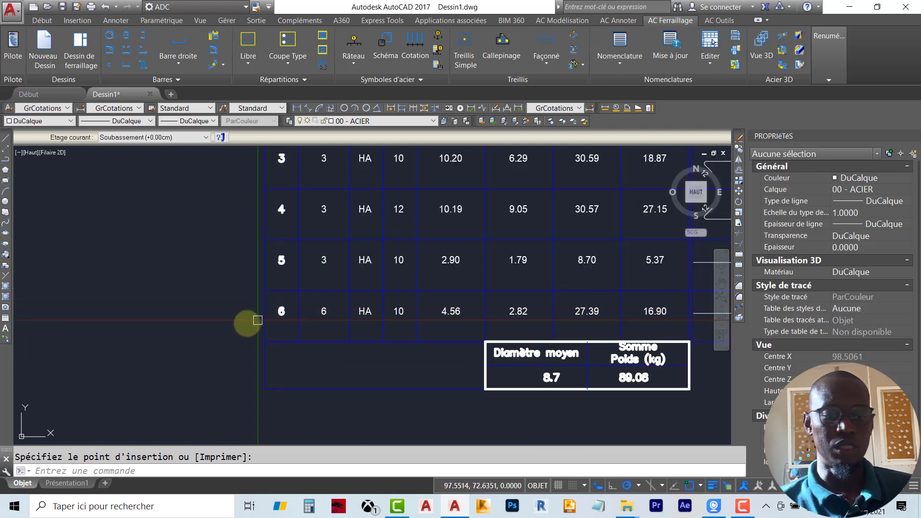
pyautogui.scroll(-3, 551, 299)
pyautogui.scroll(4, 207, 266)
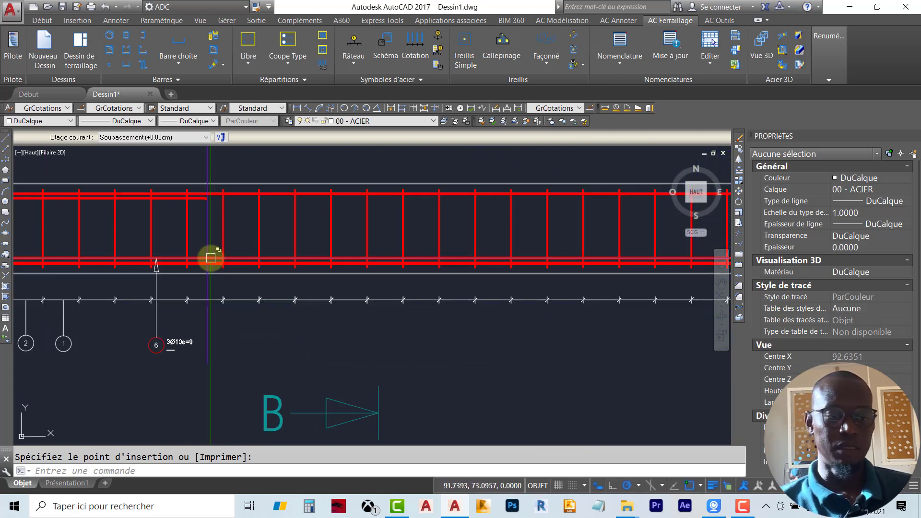
pyautogui.scroll(-4, 462, 288)
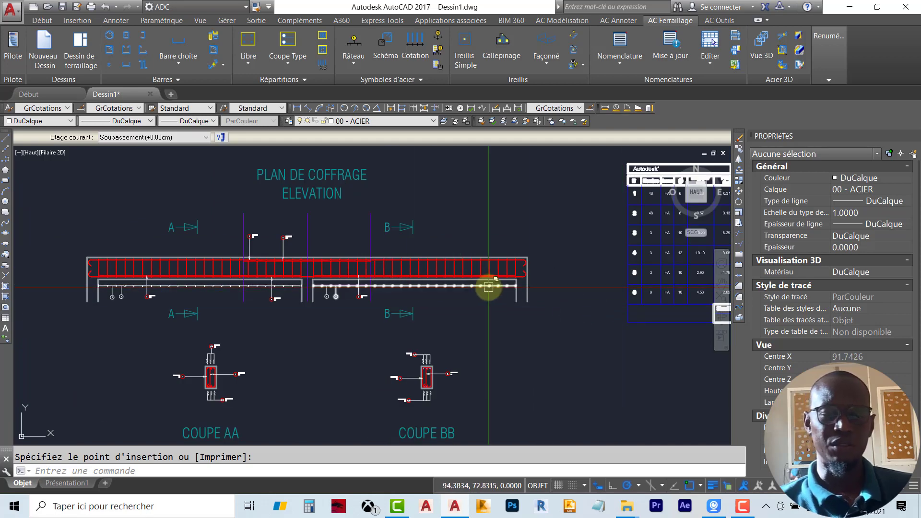
pyautogui.moveTo(571, 297); pyautogui.dragTo(412, 275, button='middle')
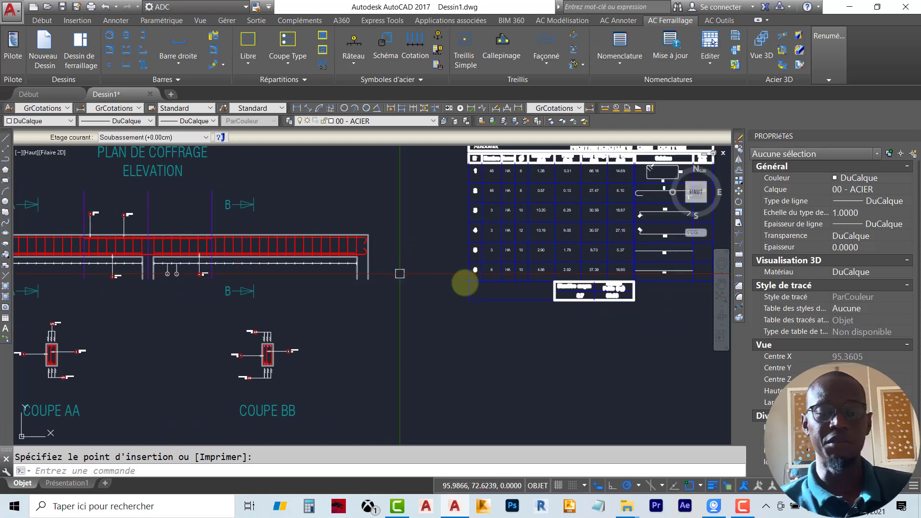
pyautogui.scroll(6, 399, 274)
pyautogui.scroll(-4, 336, 272)
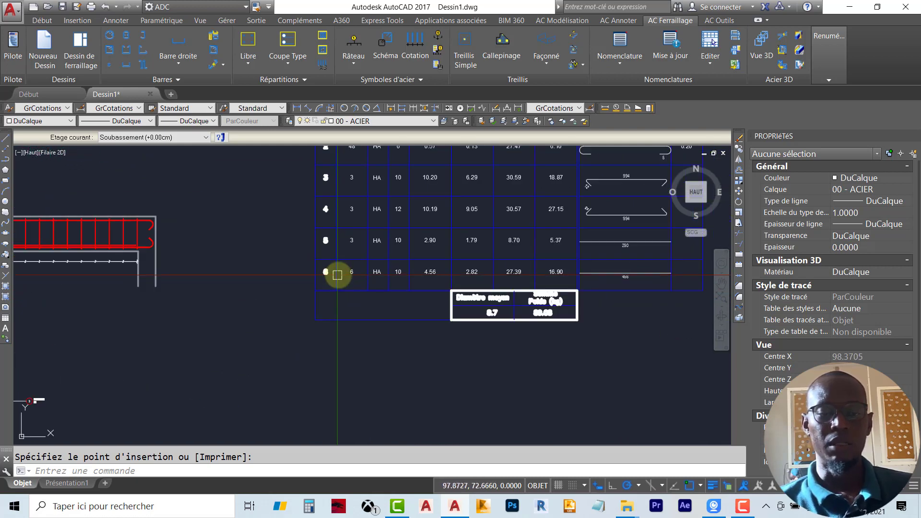
pyautogui.scroll(4, 337, 275)
pyautogui.scroll(-6, 468, 277)
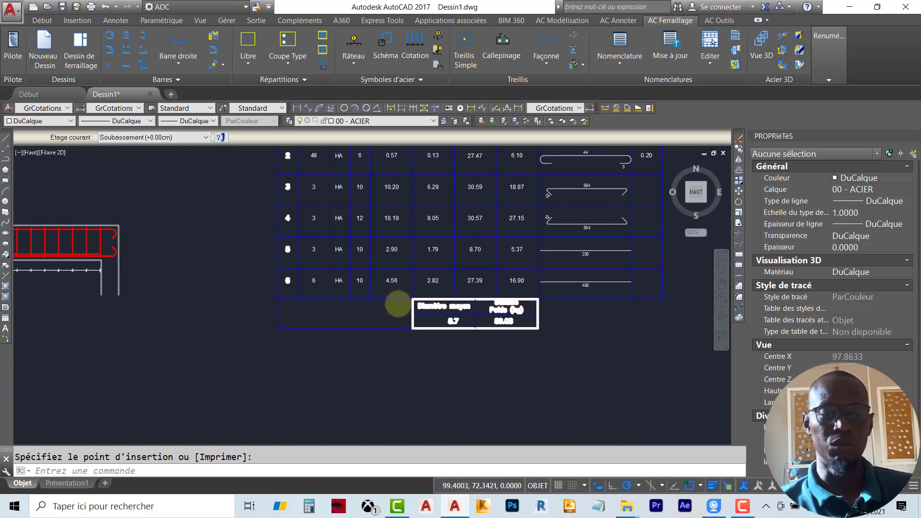
pyautogui.click(473, 339)
pyautogui.click(396, 225)
pyautogui.press('Escape')
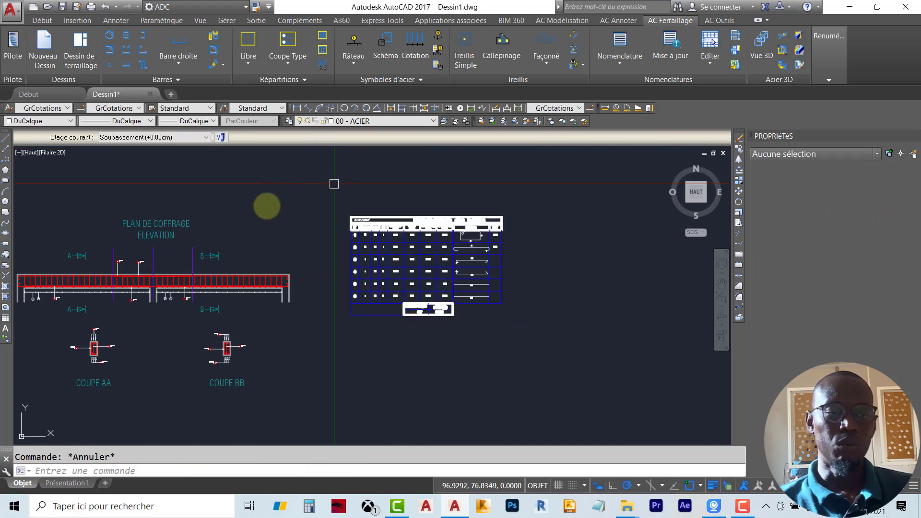
# Step: Create a second Nomenclature des barres classique with the Toutes filter for the elevation and both sections, placed below the existing schedule
pyautogui.scroll(-2, 499, 240)
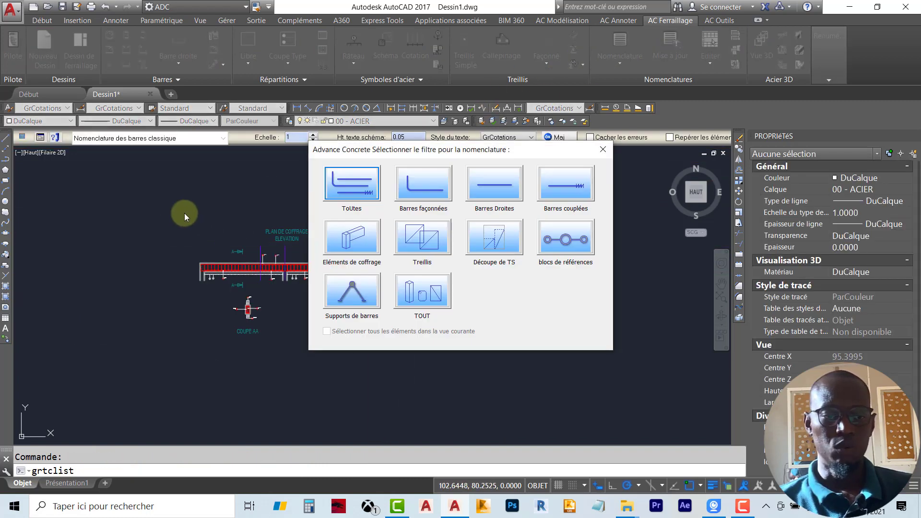
pyautogui.click(351, 186)
pyautogui.click(154, 210)
pyautogui.click(411, 370)
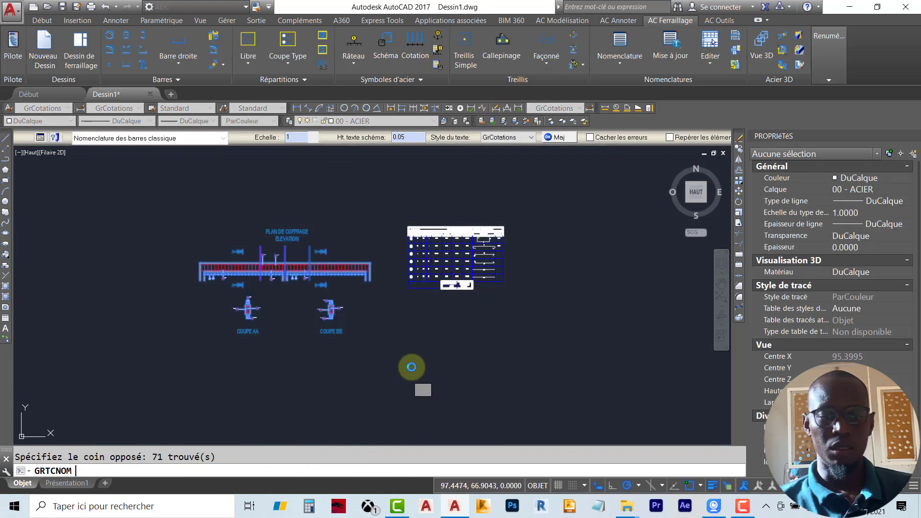
pyautogui.press('Return')
pyautogui.click(419, 322)
# Step: Try the Recapitulatif des barres model on the lower schedule and settle on Recapitulatif des barres 2
pyautogui.click(522, 388)
pyautogui.click(487, 340)
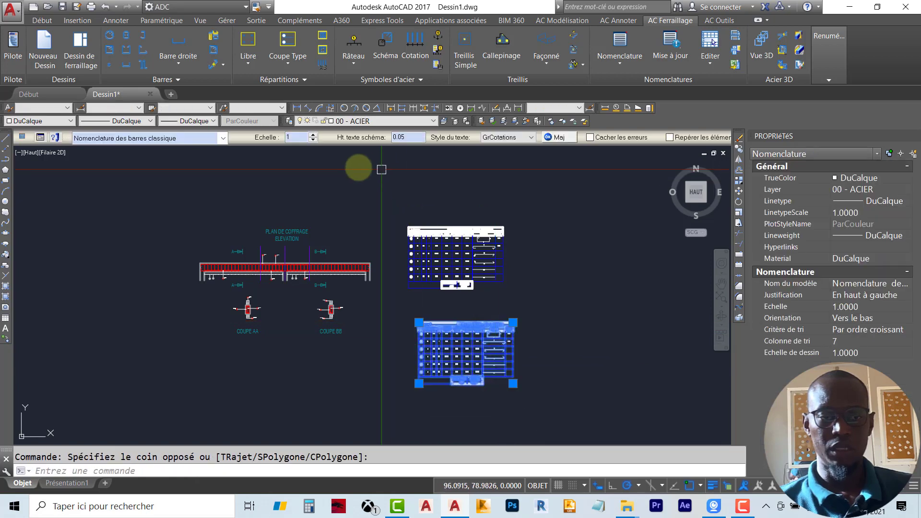
pyautogui.click(217, 138)
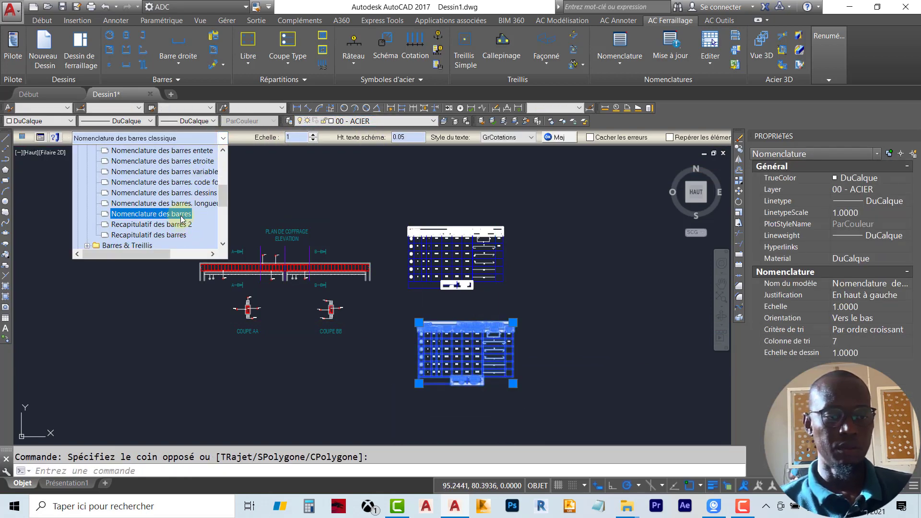
pyautogui.click(172, 234)
pyautogui.scroll(4, 466, 364)
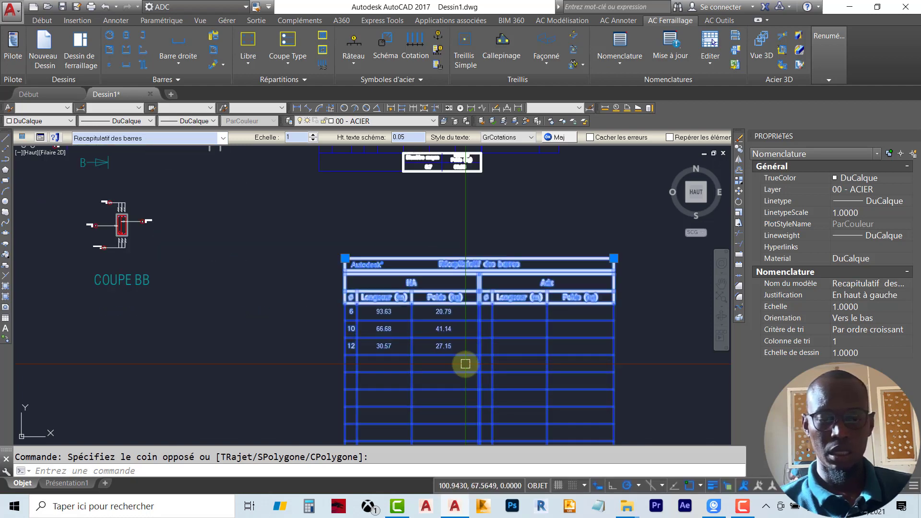
pyautogui.scroll(-2, 425, 331)
pyautogui.click(223, 138)
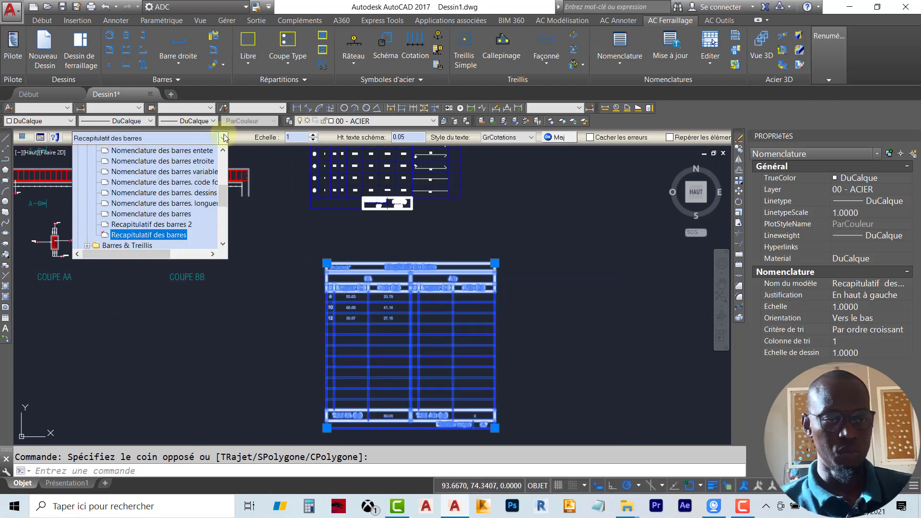
pyautogui.click(186, 224)
pyautogui.press('Escape')
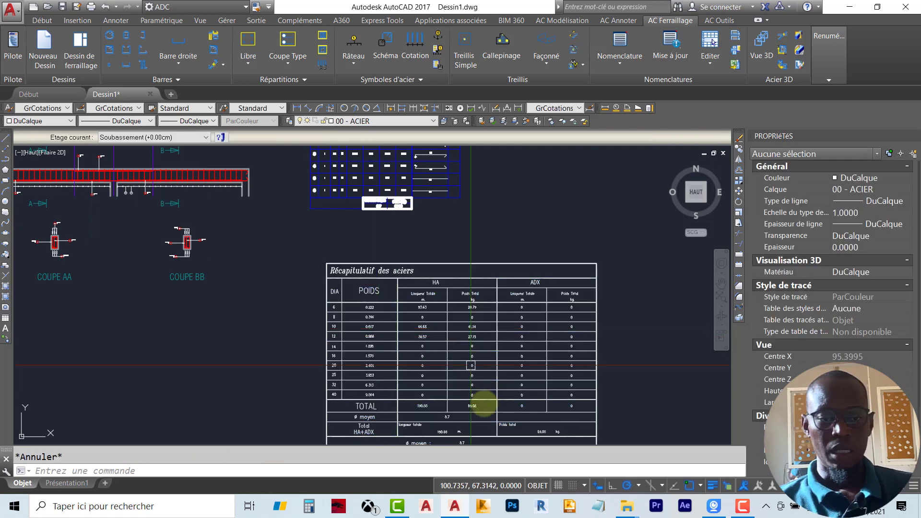
# Step: Examine the Récapitulatif des aciers table's lengths and weights per diameter, its totals and the average diameter
pyautogui.moveTo(483, 405); pyautogui.dragTo(441, 310, button='middle')
pyautogui.scroll(2, 307, 310)
pyautogui.moveTo(364, 319); pyautogui.dragTo(329, 350, button='middle')
pyautogui.moveTo(411, 343); pyautogui.dragTo(395, 308, button='middle')
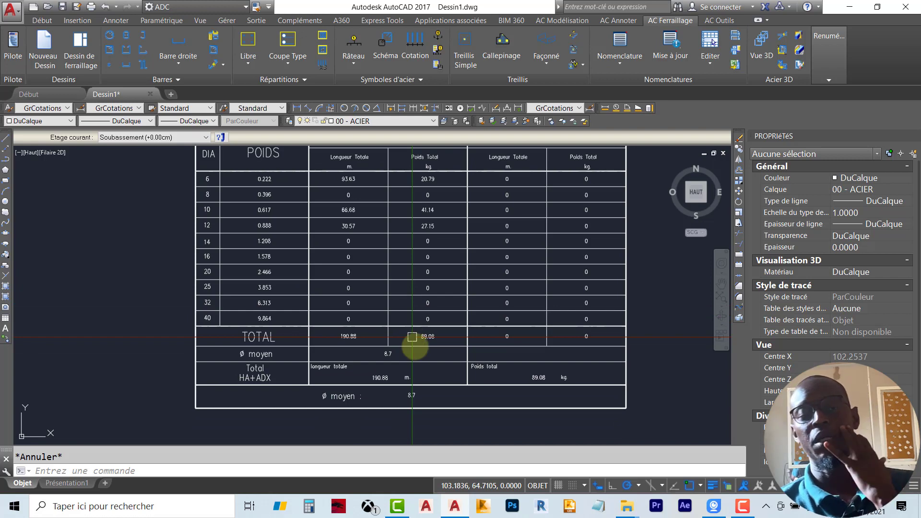
pyautogui.scroll(-2, 390, 288)
pyautogui.scroll(4, 387, 273)
pyautogui.moveTo(349, 332); pyautogui.dragTo(381, 284, button='middle')
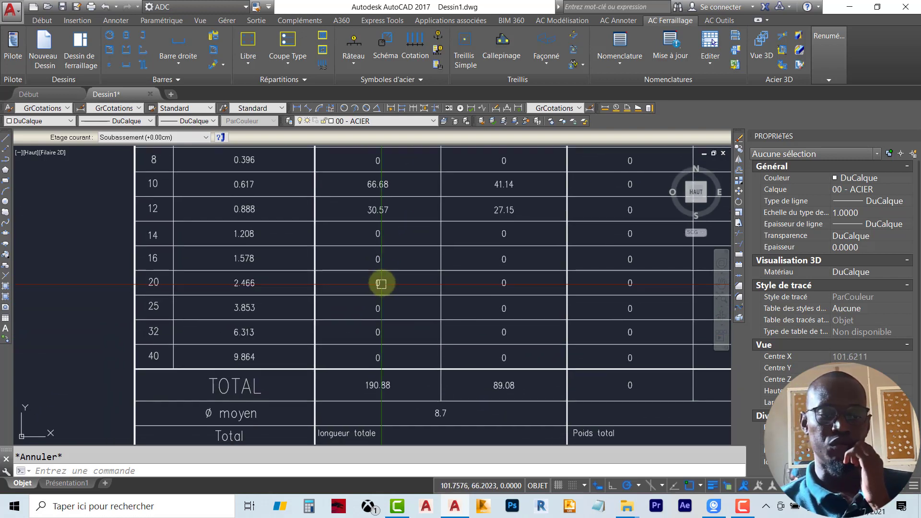
pyautogui.scroll(-3, 381, 284)
pyautogui.scroll(2, 380, 294)
pyautogui.moveTo(409, 240); pyautogui.dragTo(397, 239, button='middle')
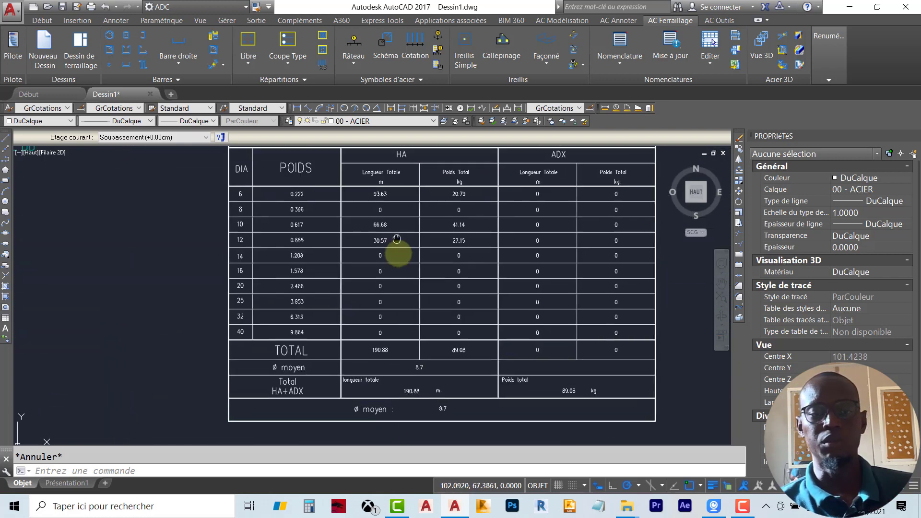
pyautogui.scroll(2, 304, 227)
pyautogui.scroll(-3, 308, 241)
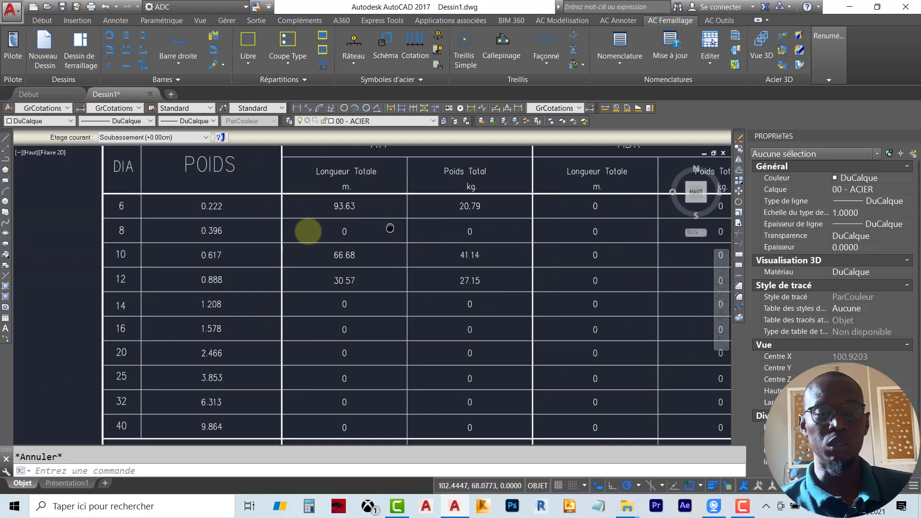
pyautogui.scroll(3, 309, 397)
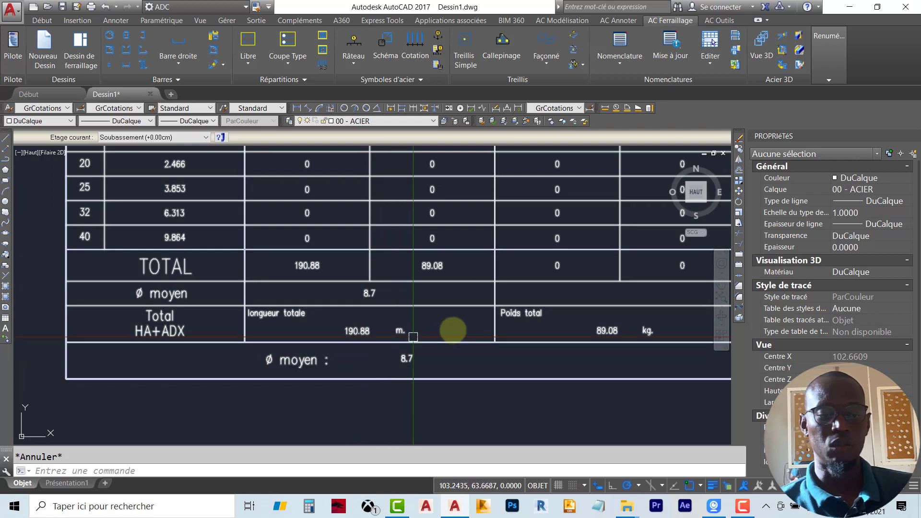
pyautogui.scroll(-5, 403, 403)
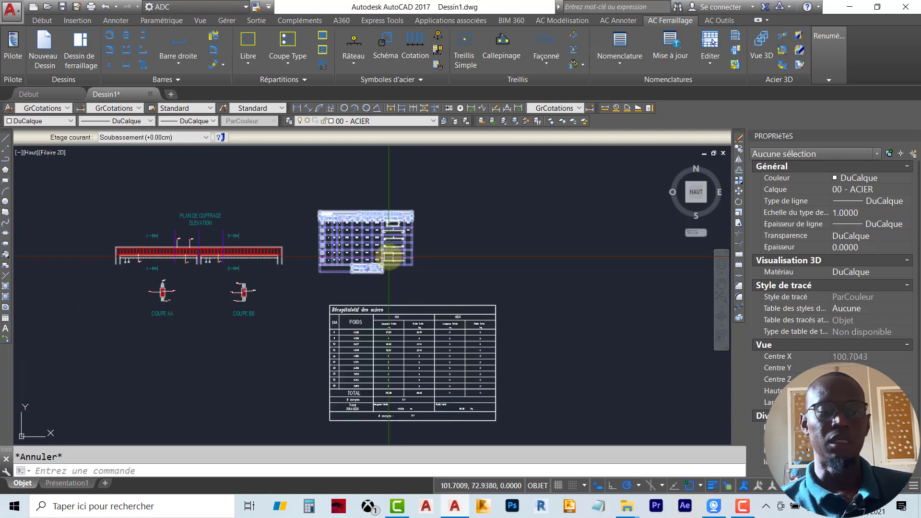
pyautogui.scroll(2, 389, 256)
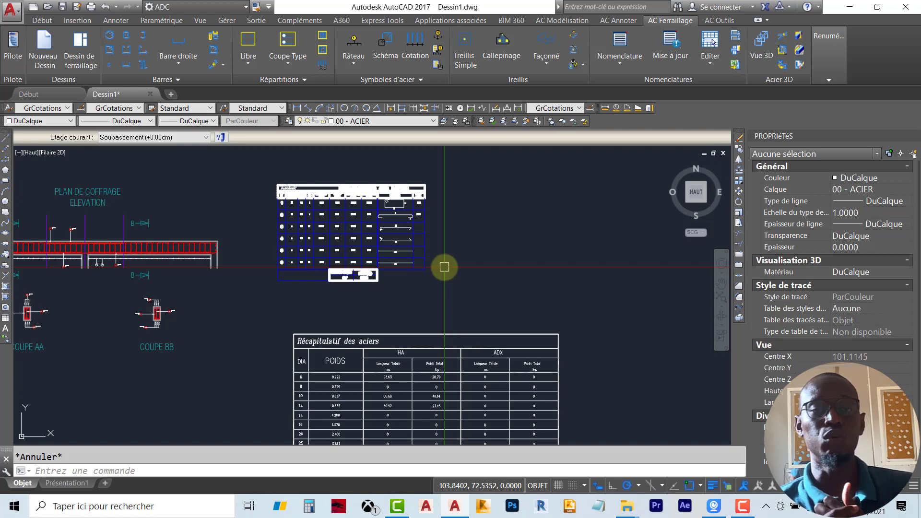
pyautogui.click(562, 21)
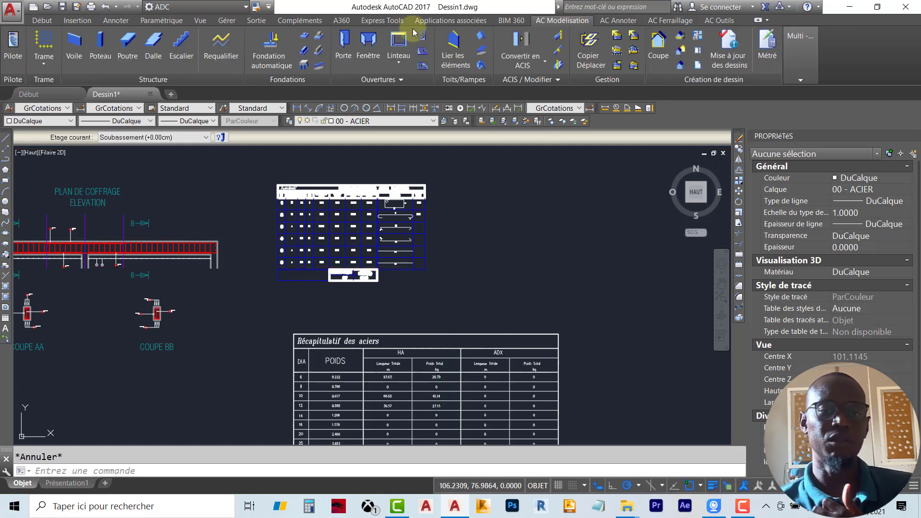